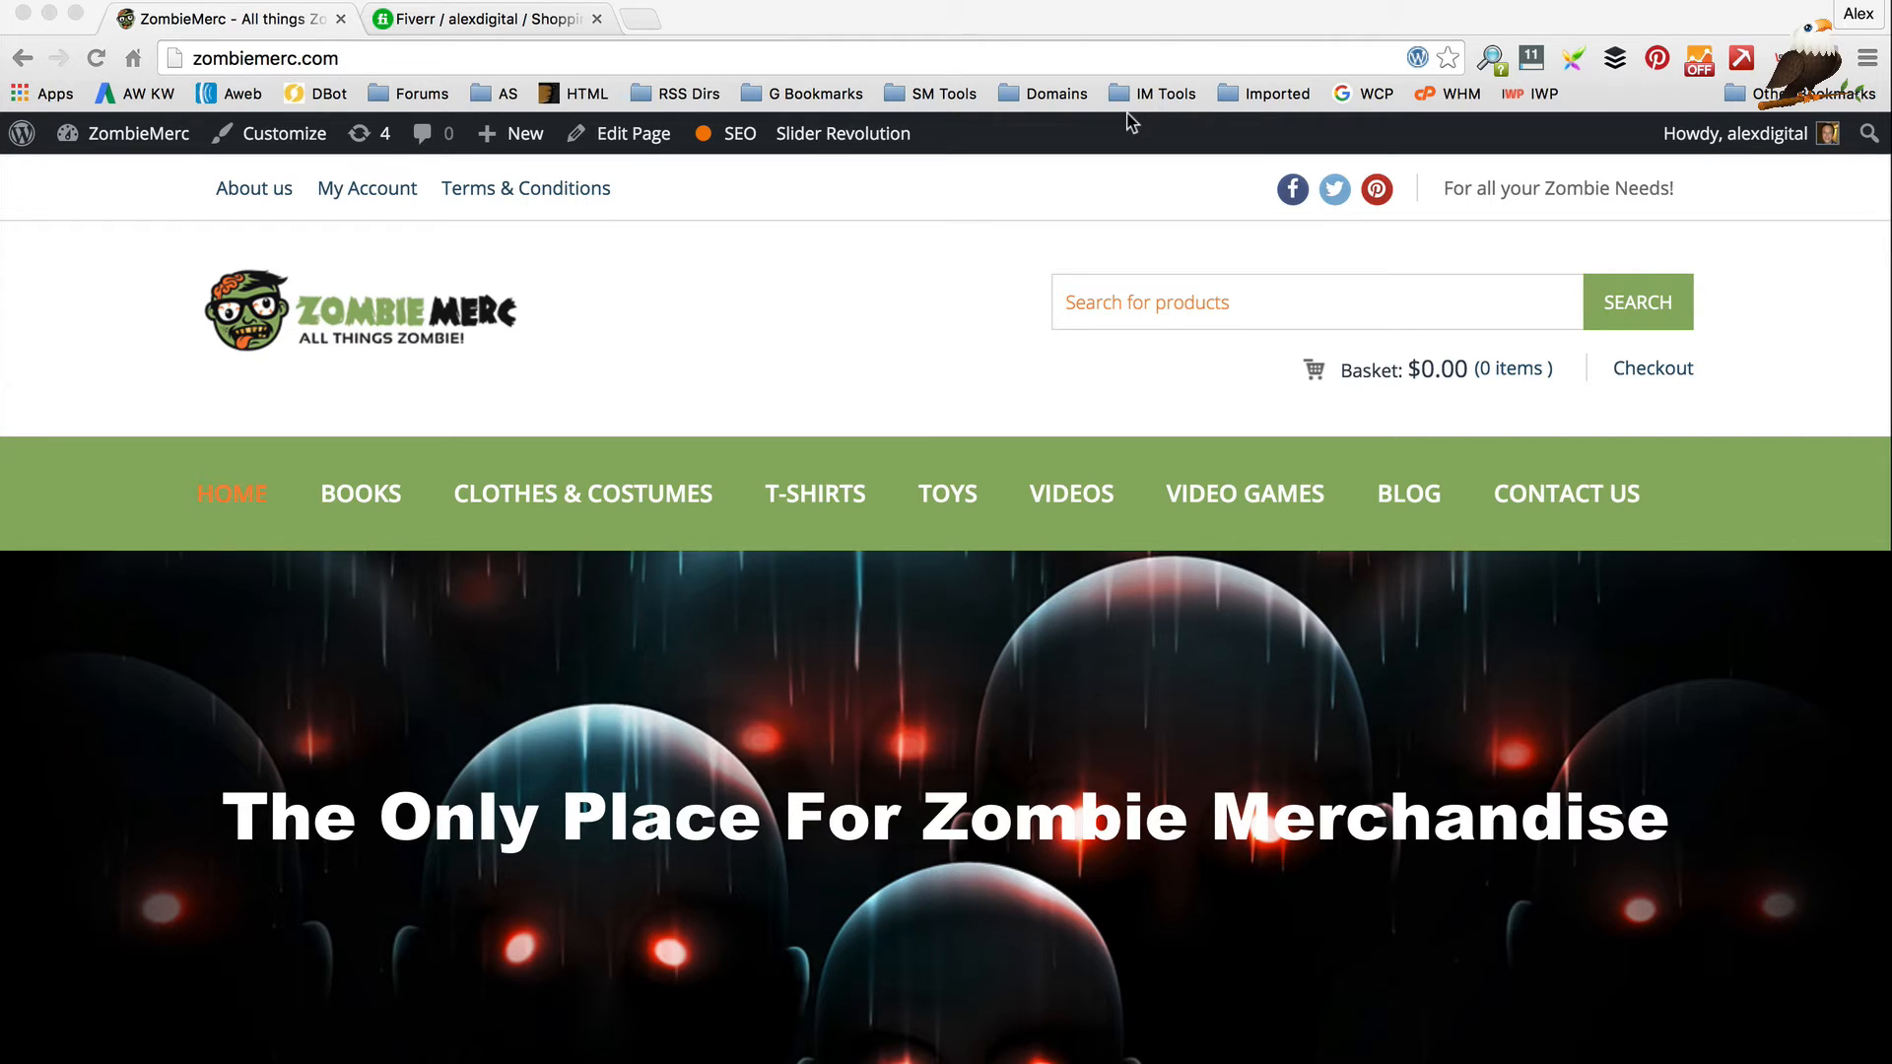
Look over the completed Fiverr order for 500-word website content, including its delivery message.
left_click(485, 19)
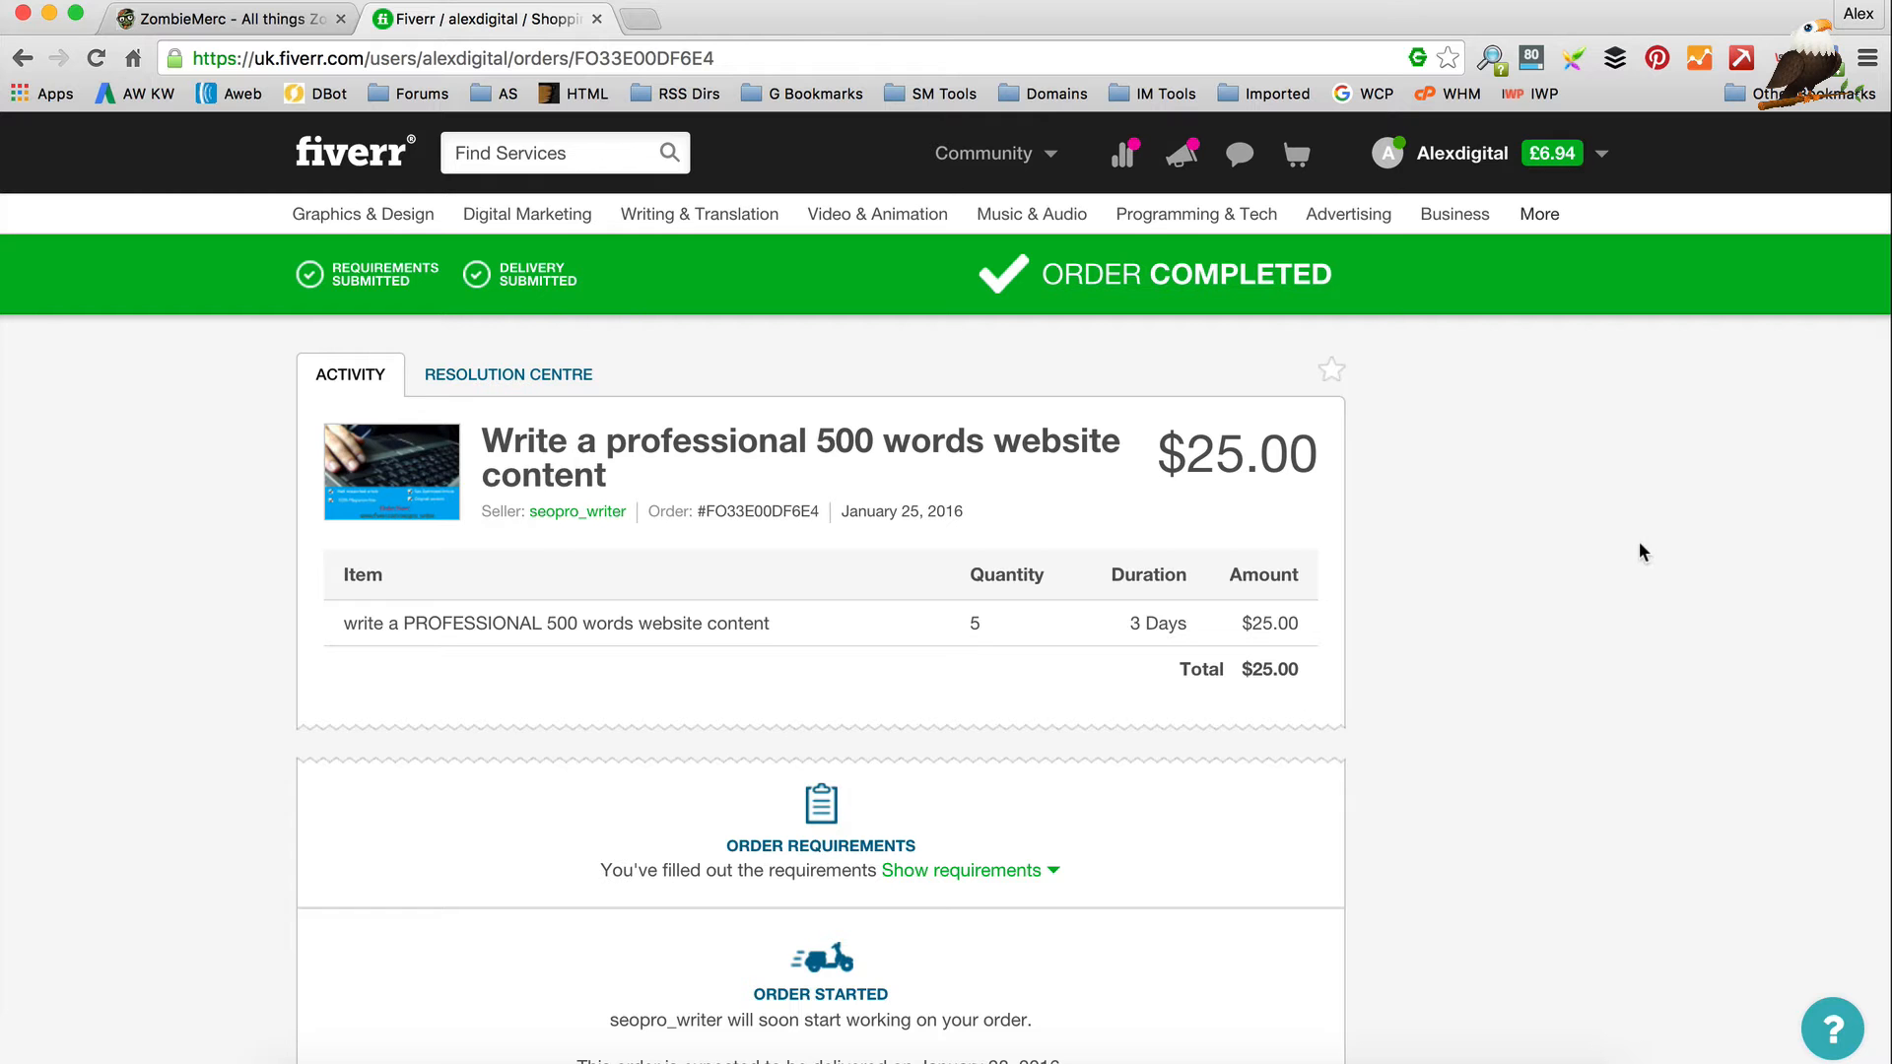
scroll(1548, 482, "down", 6)
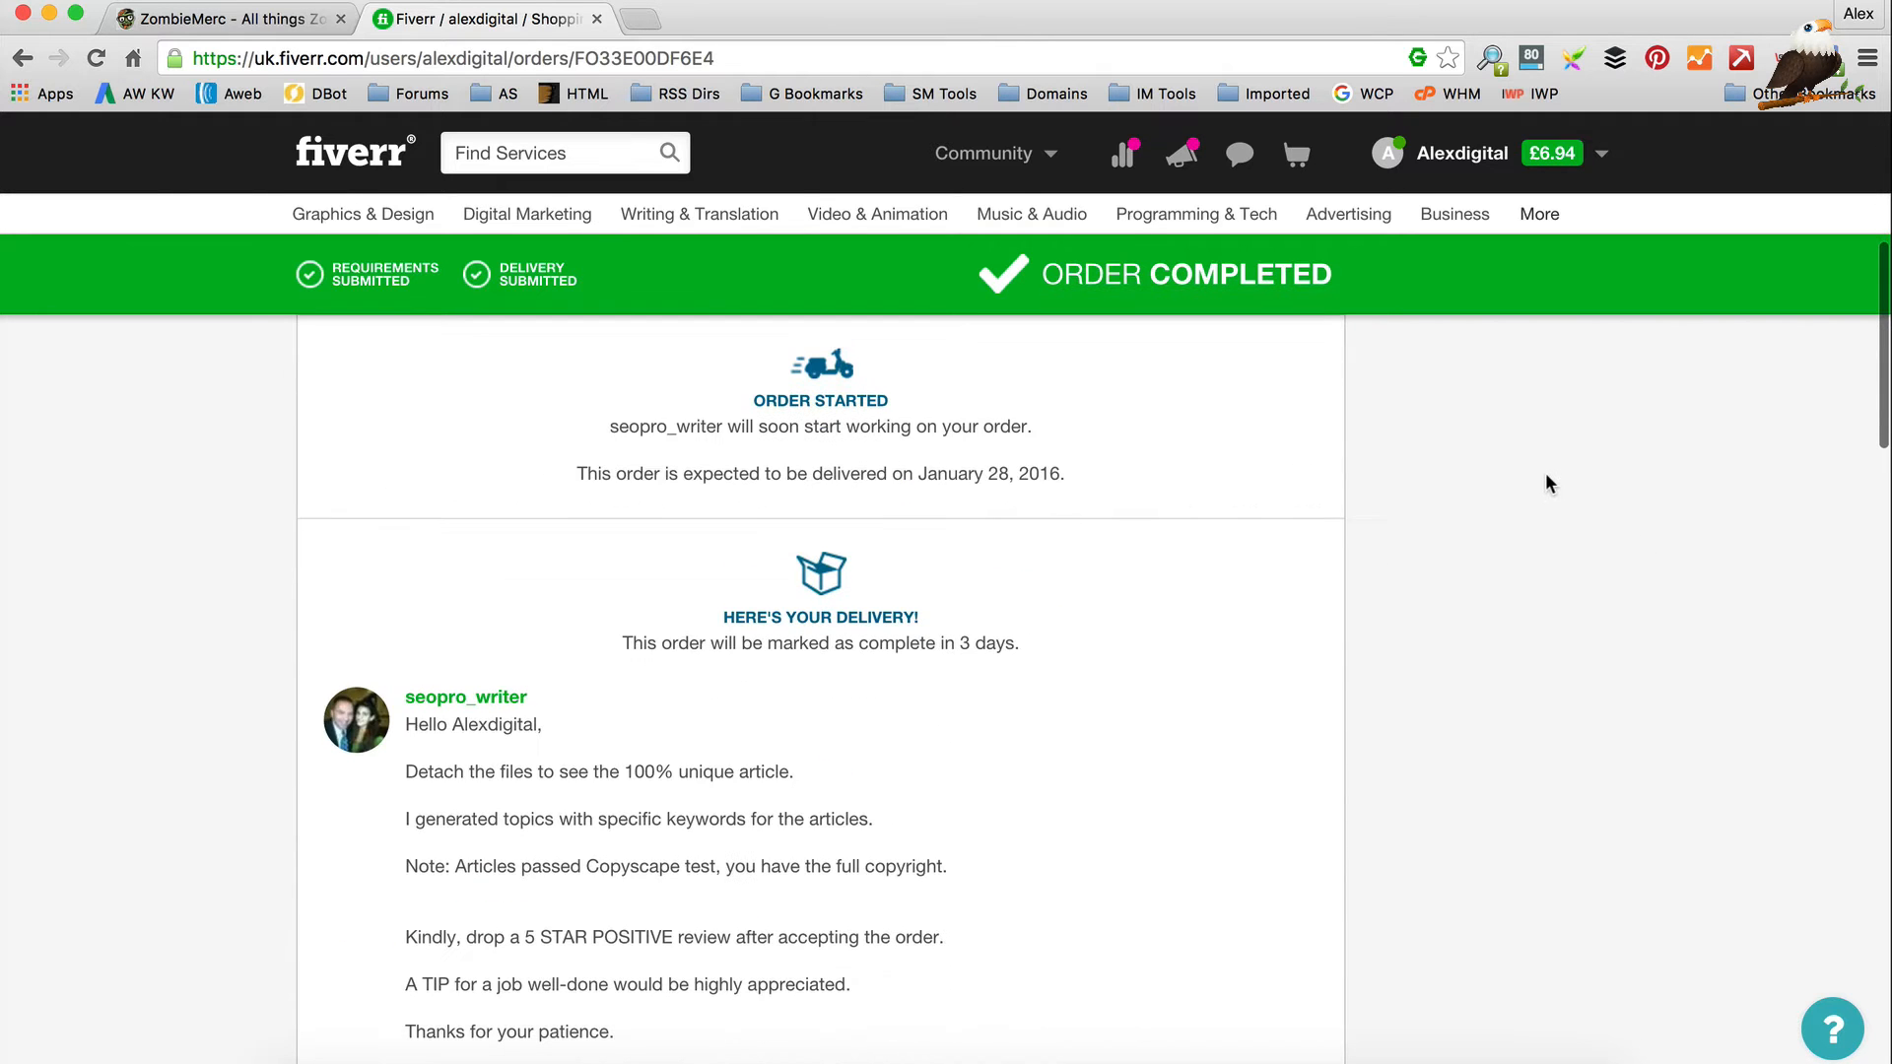
scroll(1545, 479, "down", 5)
scroll(1547, 477, "up", 11)
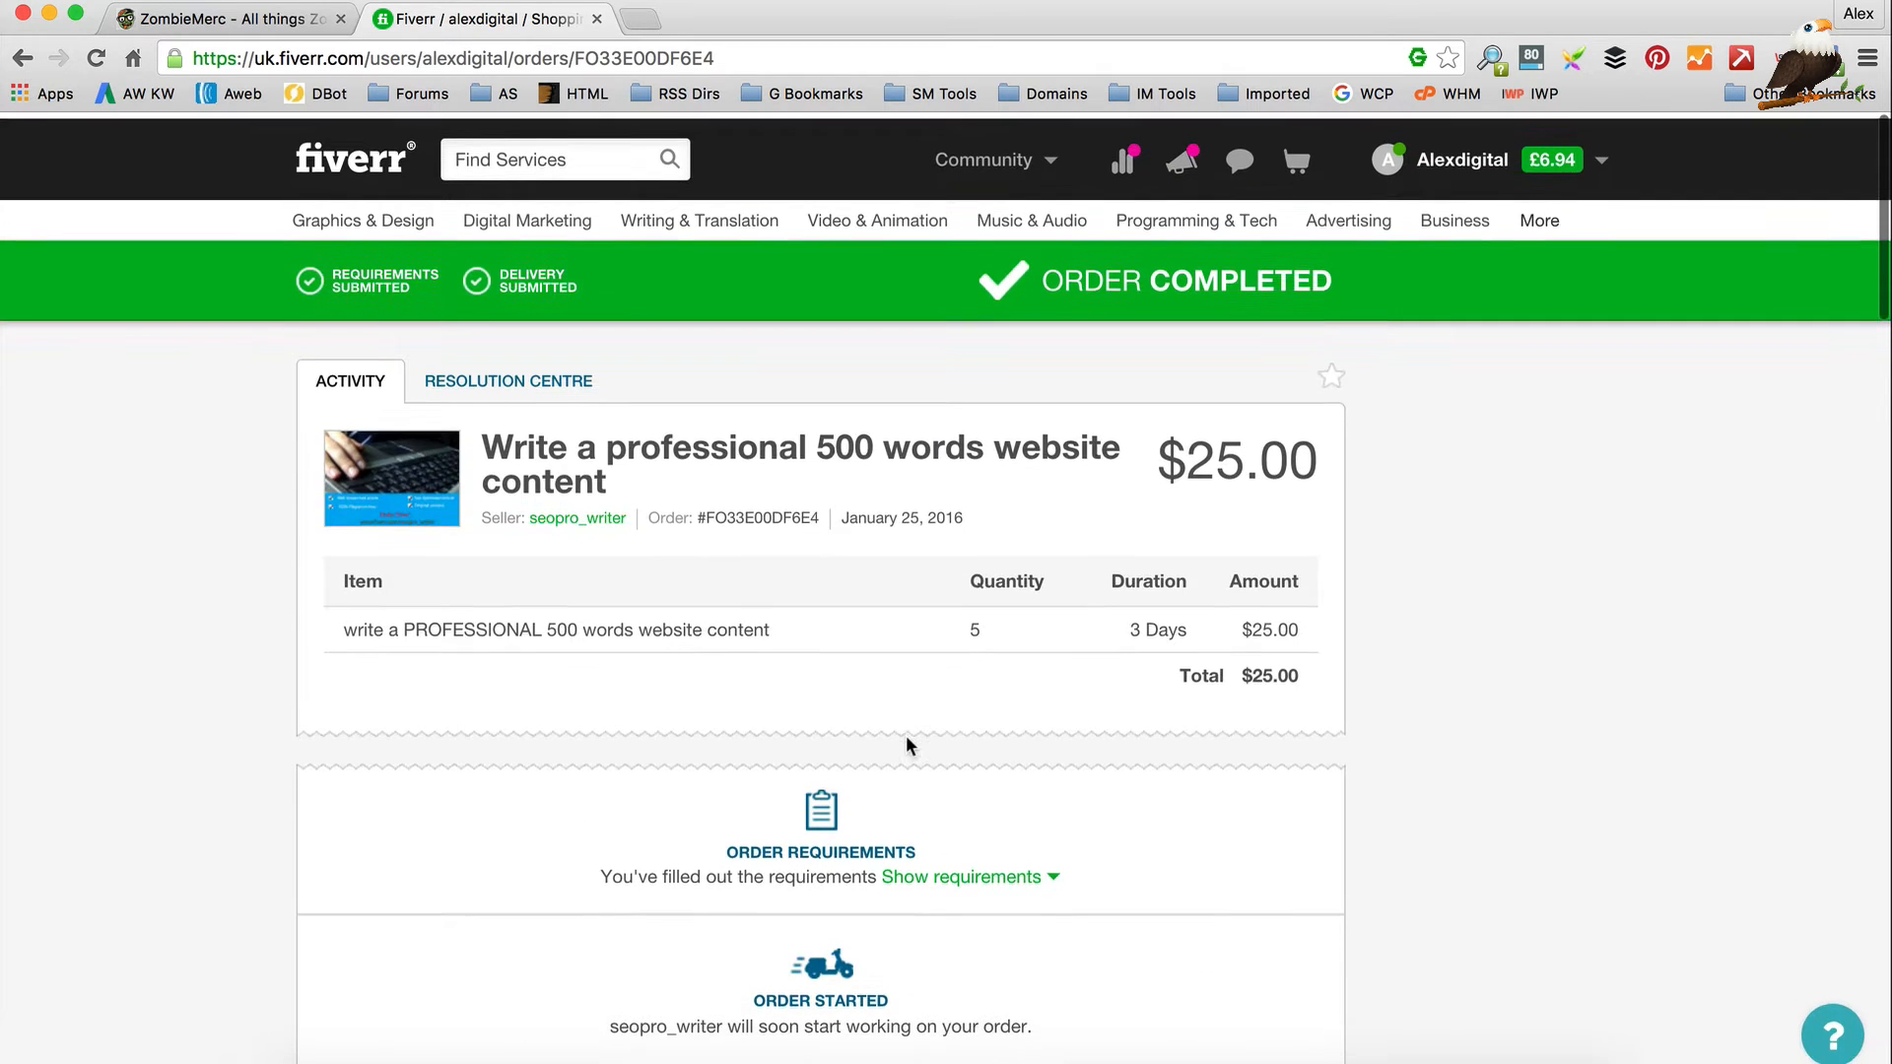
Switch to Finder and open the Articles folder inside alexdigital stuff > WPEagle > Amazon Aff Site.
left_click(276, 1035)
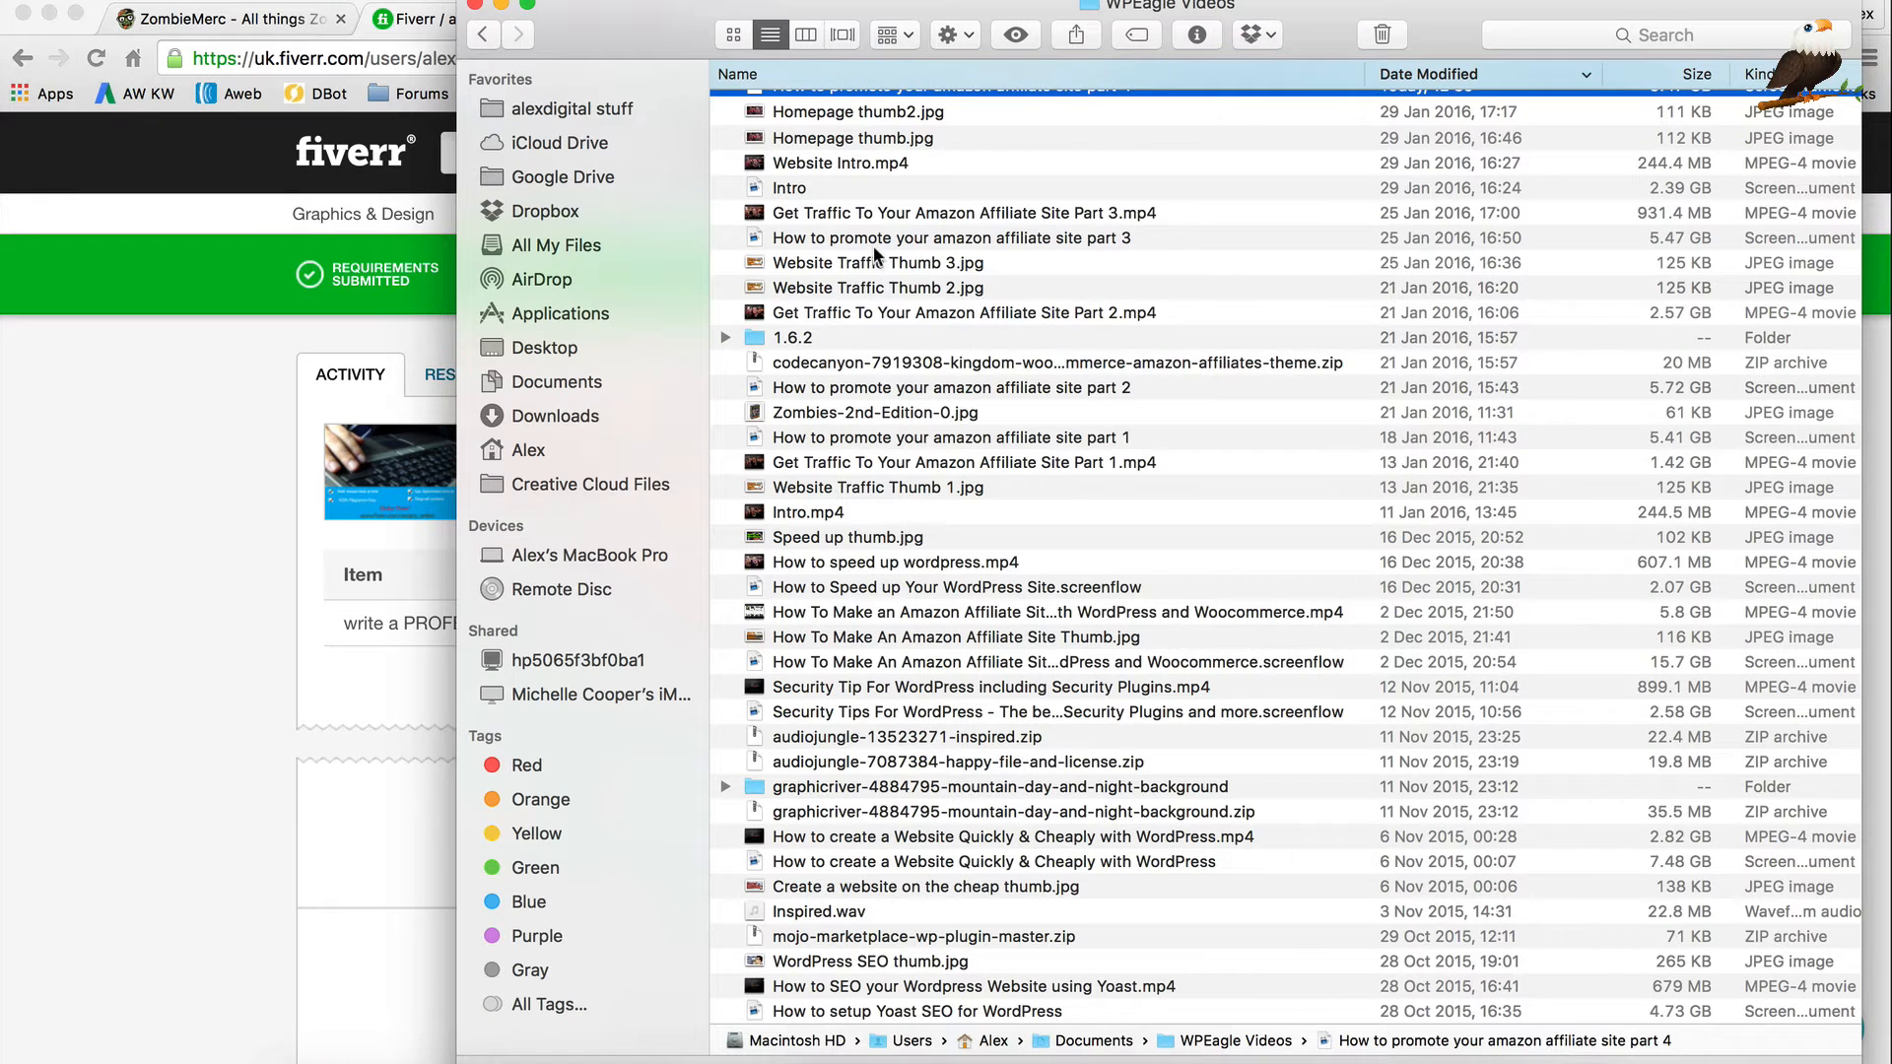
scroll(875, 247, "up", 1)
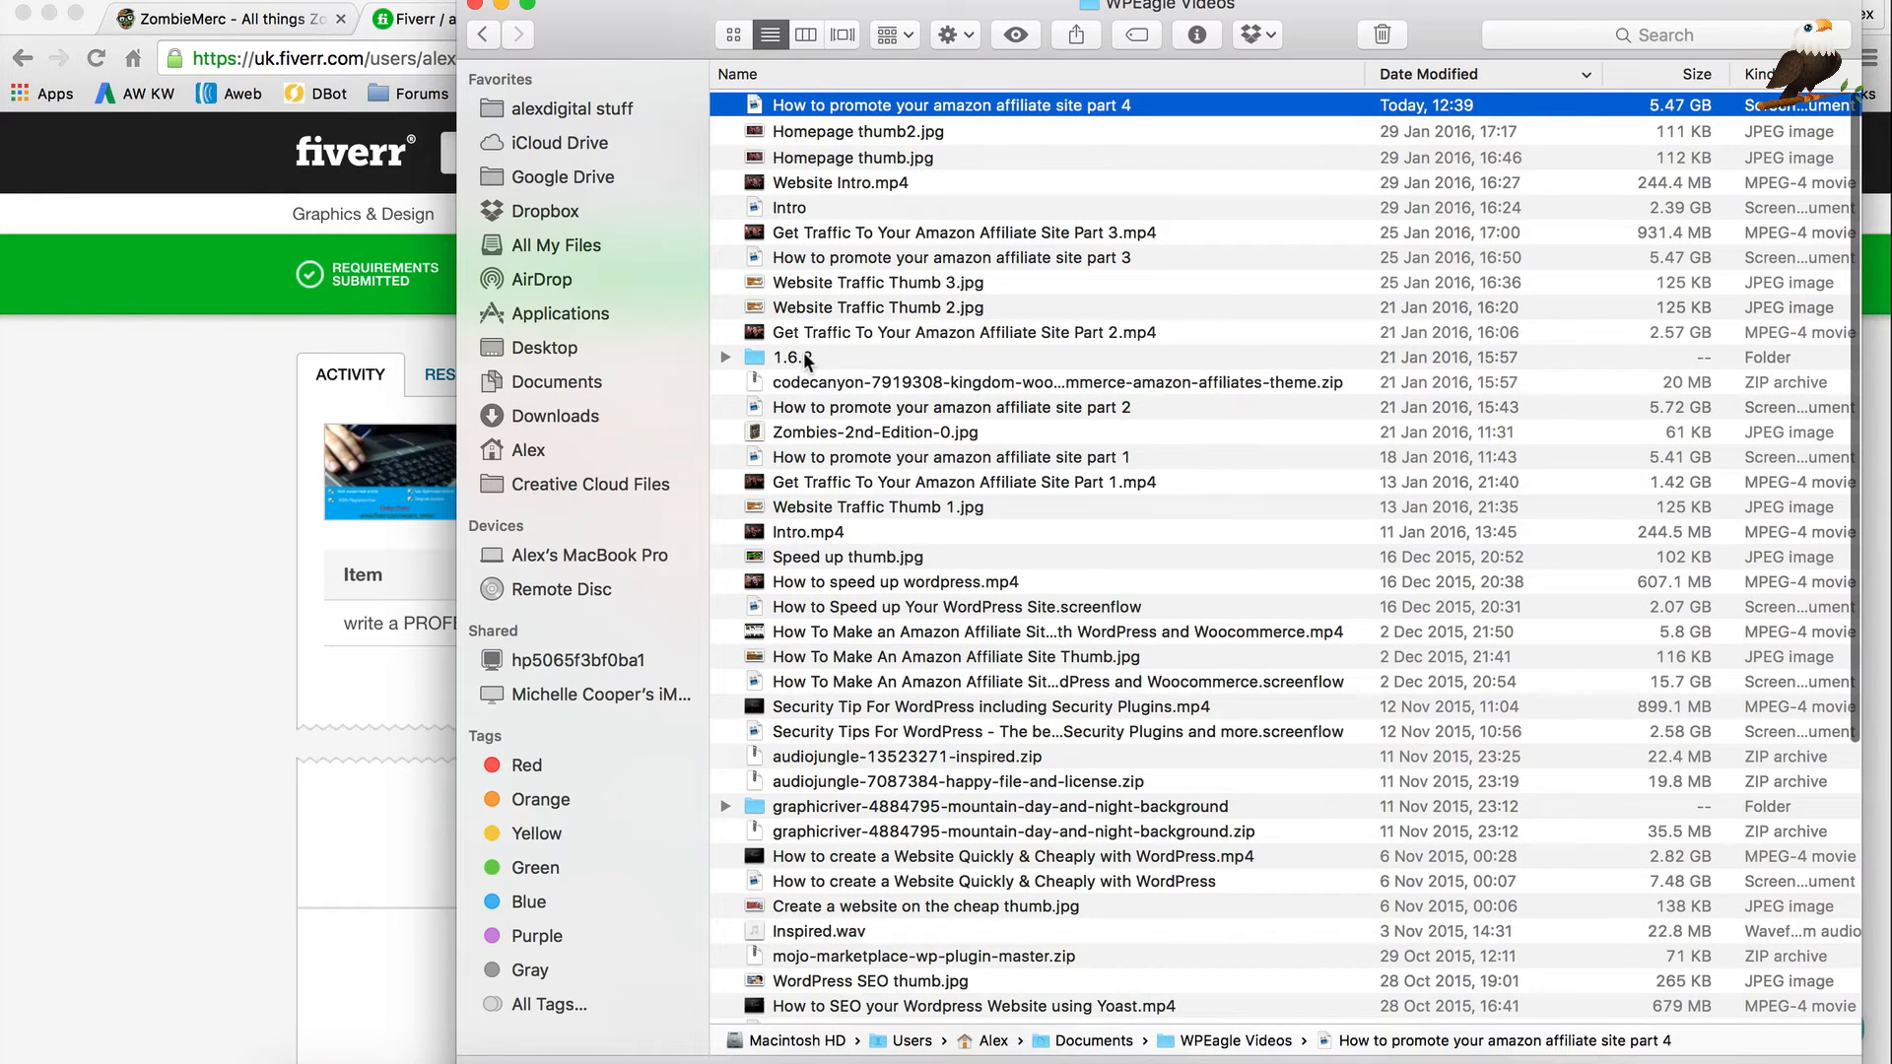
left_click(609, 381)
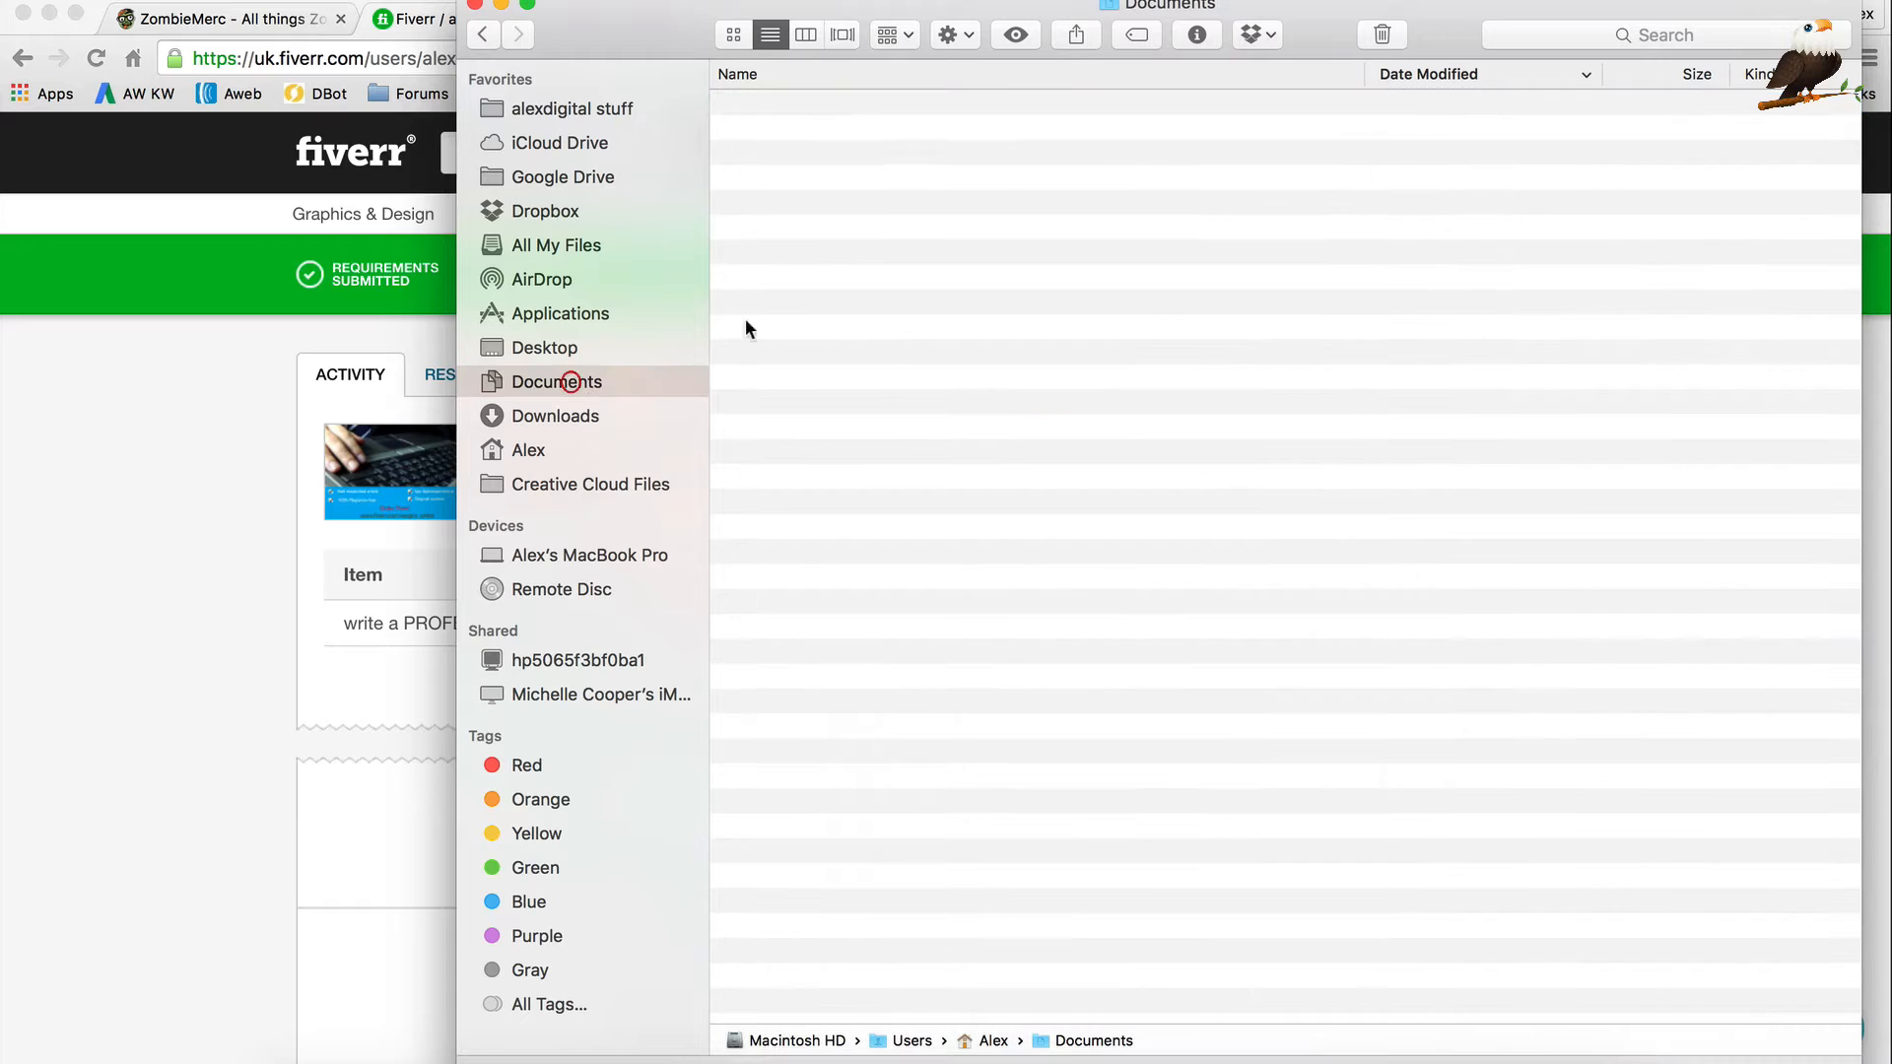
double_click(866, 106)
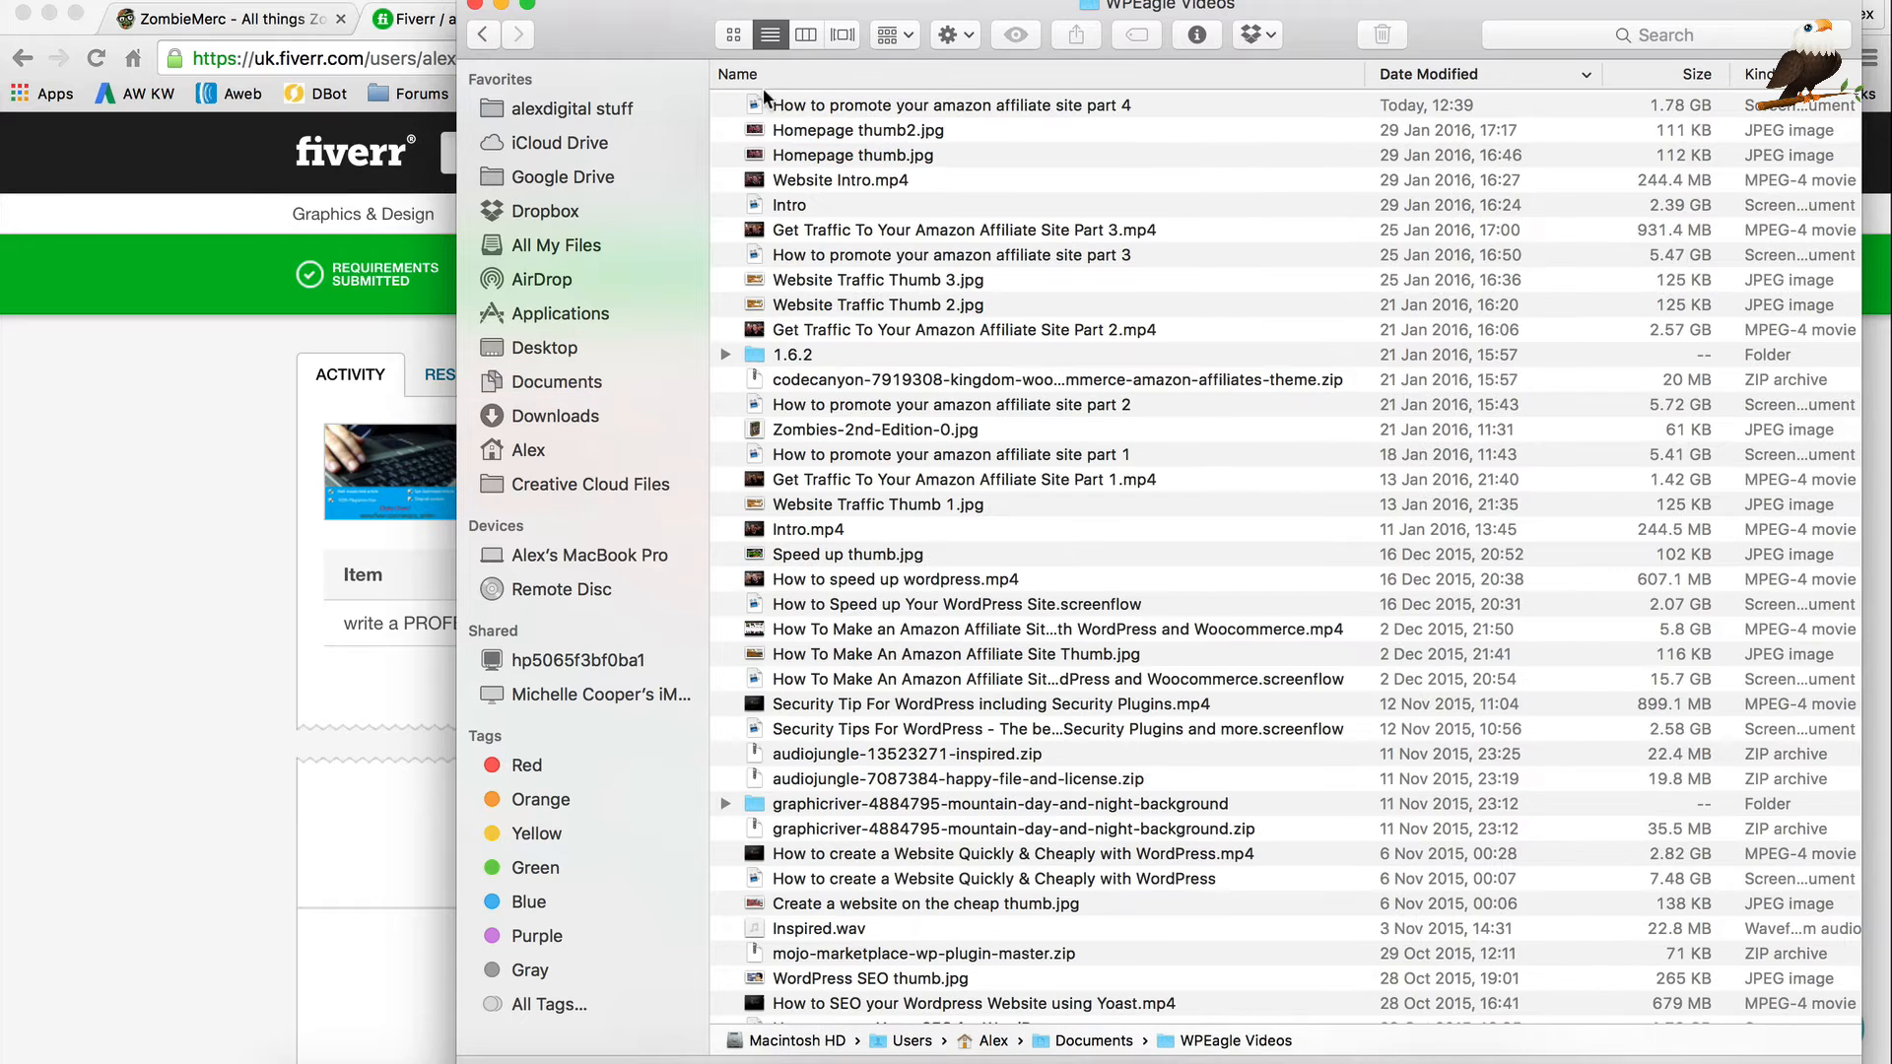
left_click(548, 104)
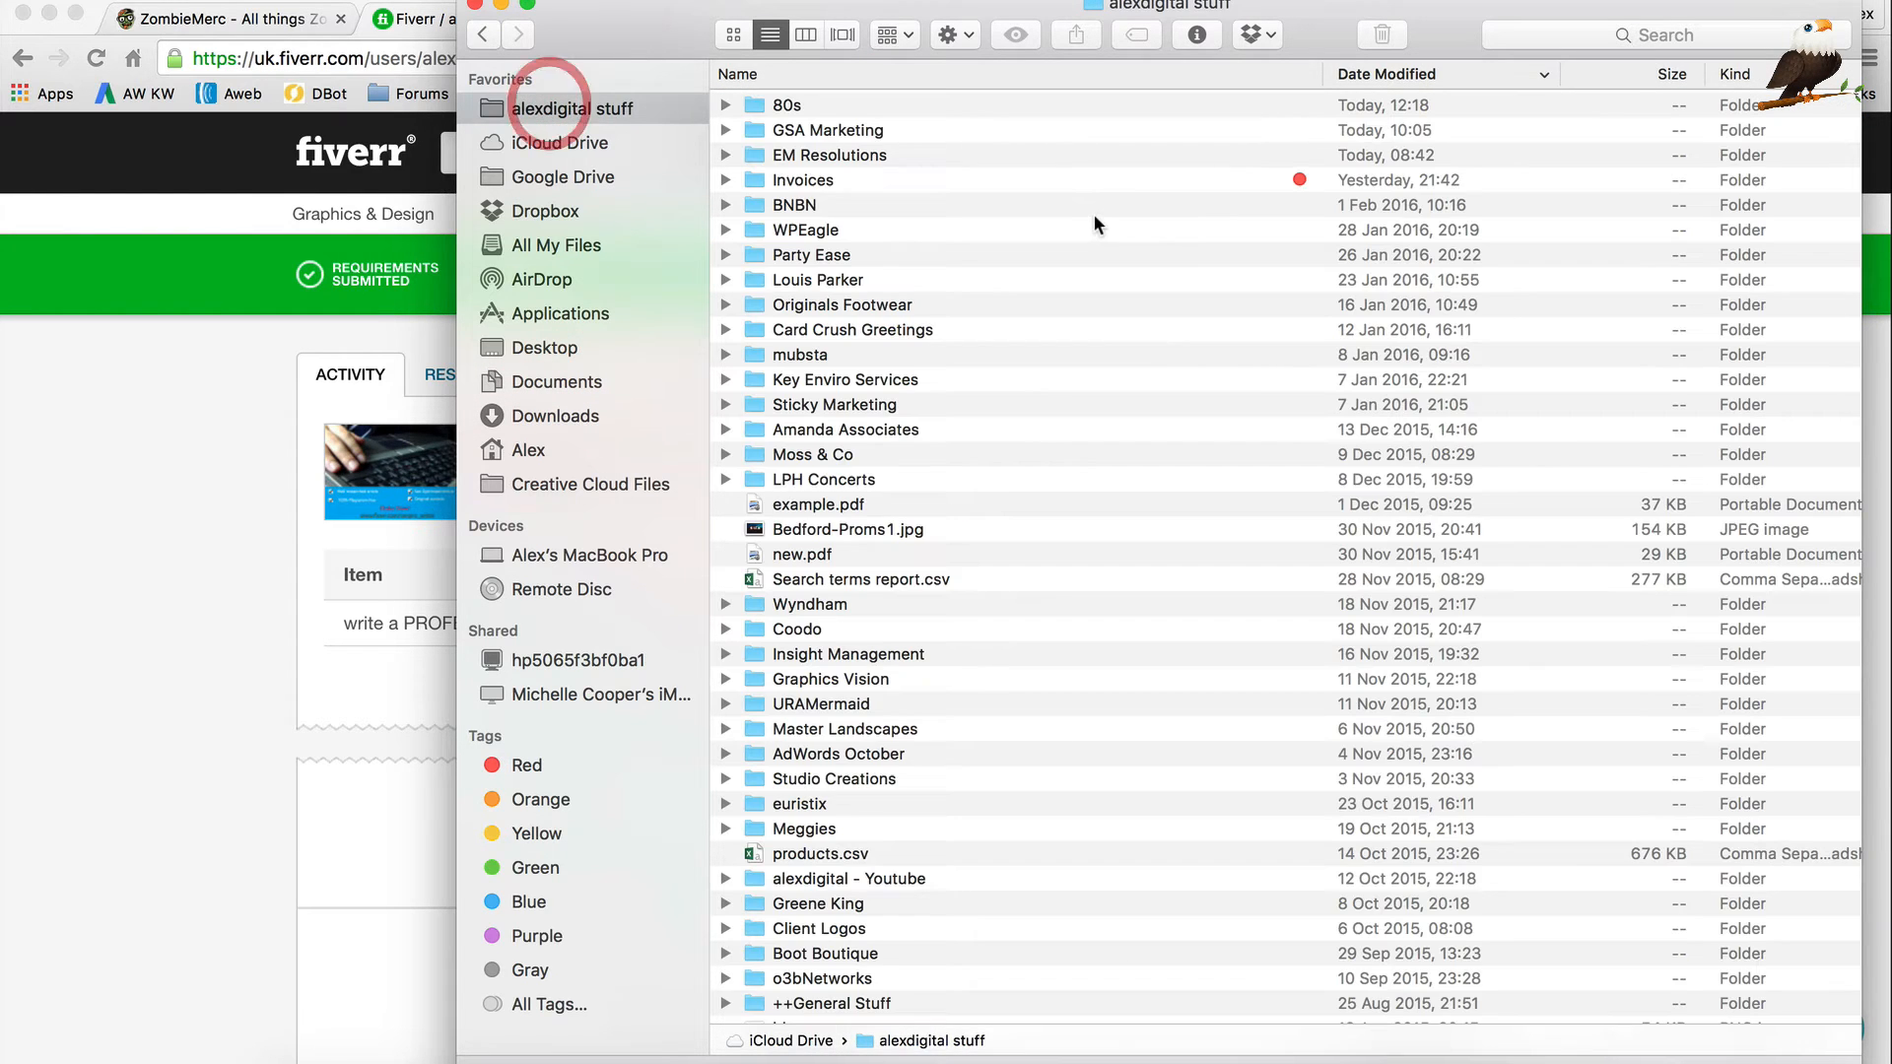
double_click(958, 230)
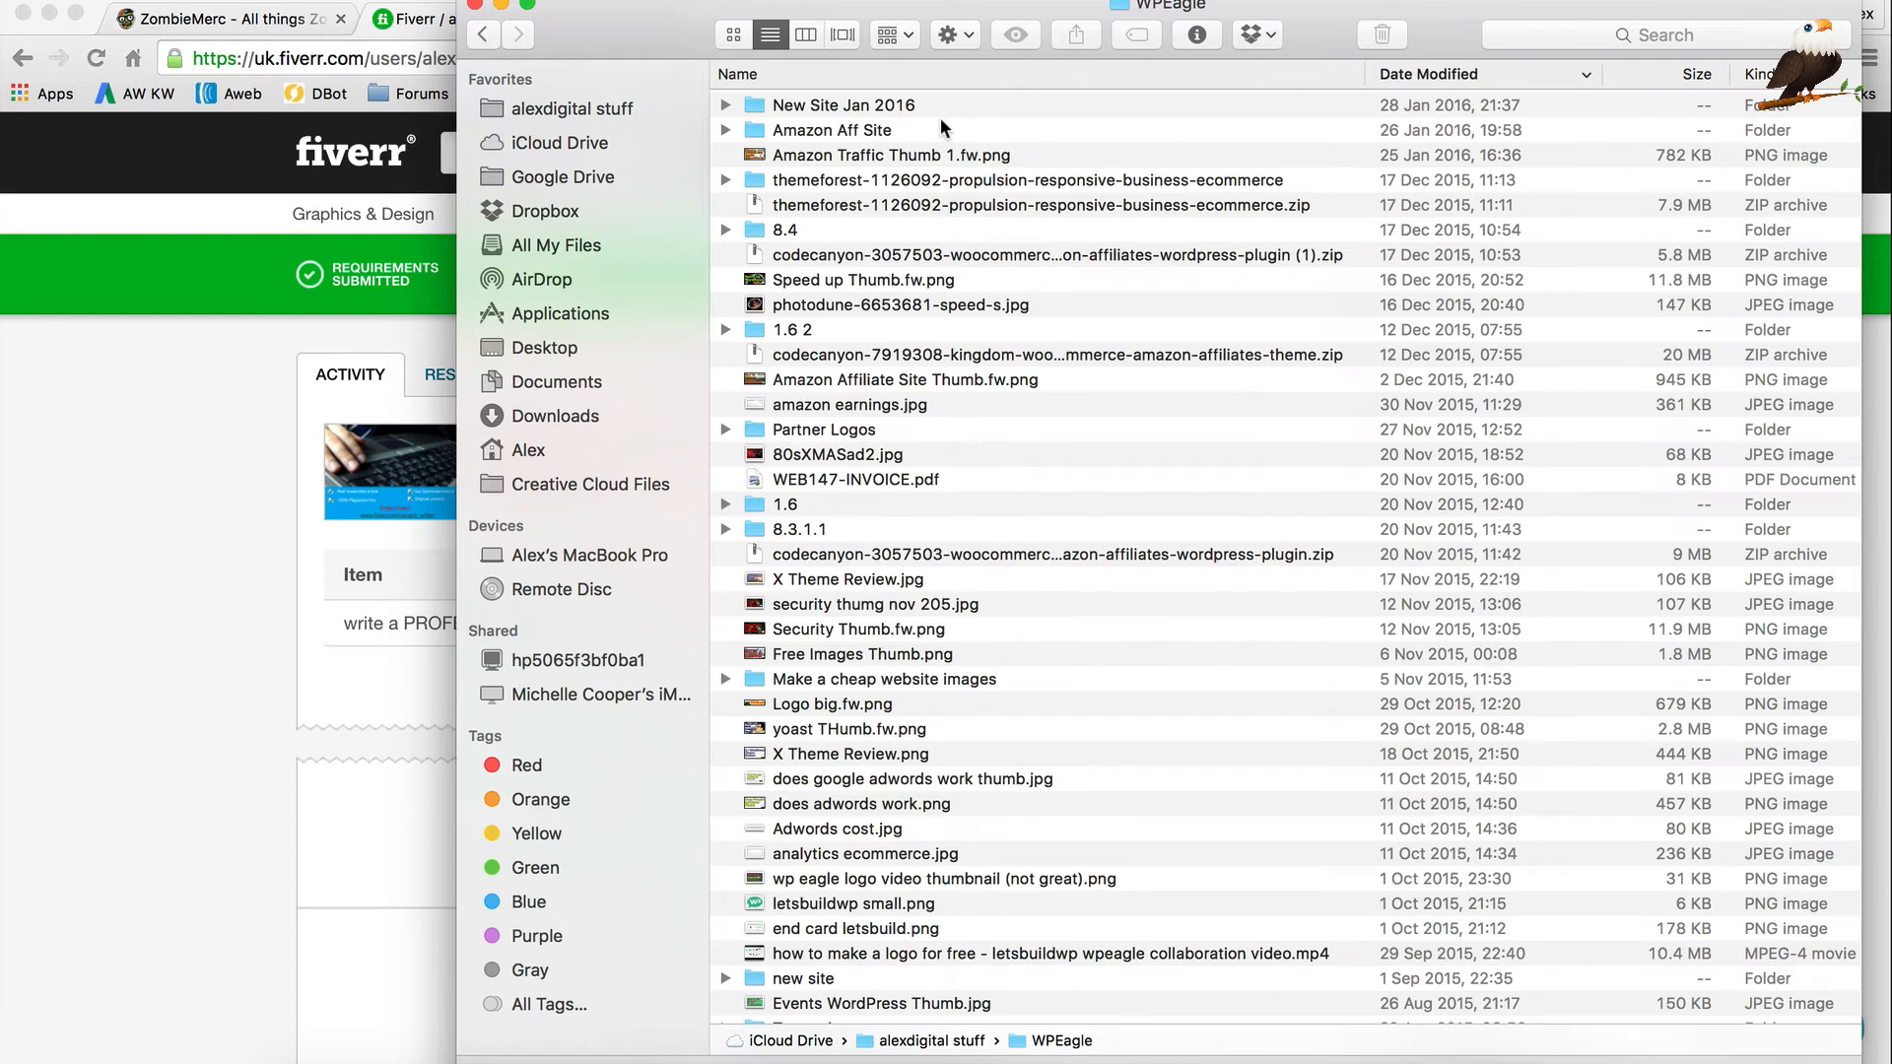
left_click(934, 132)
double_click(933, 132)
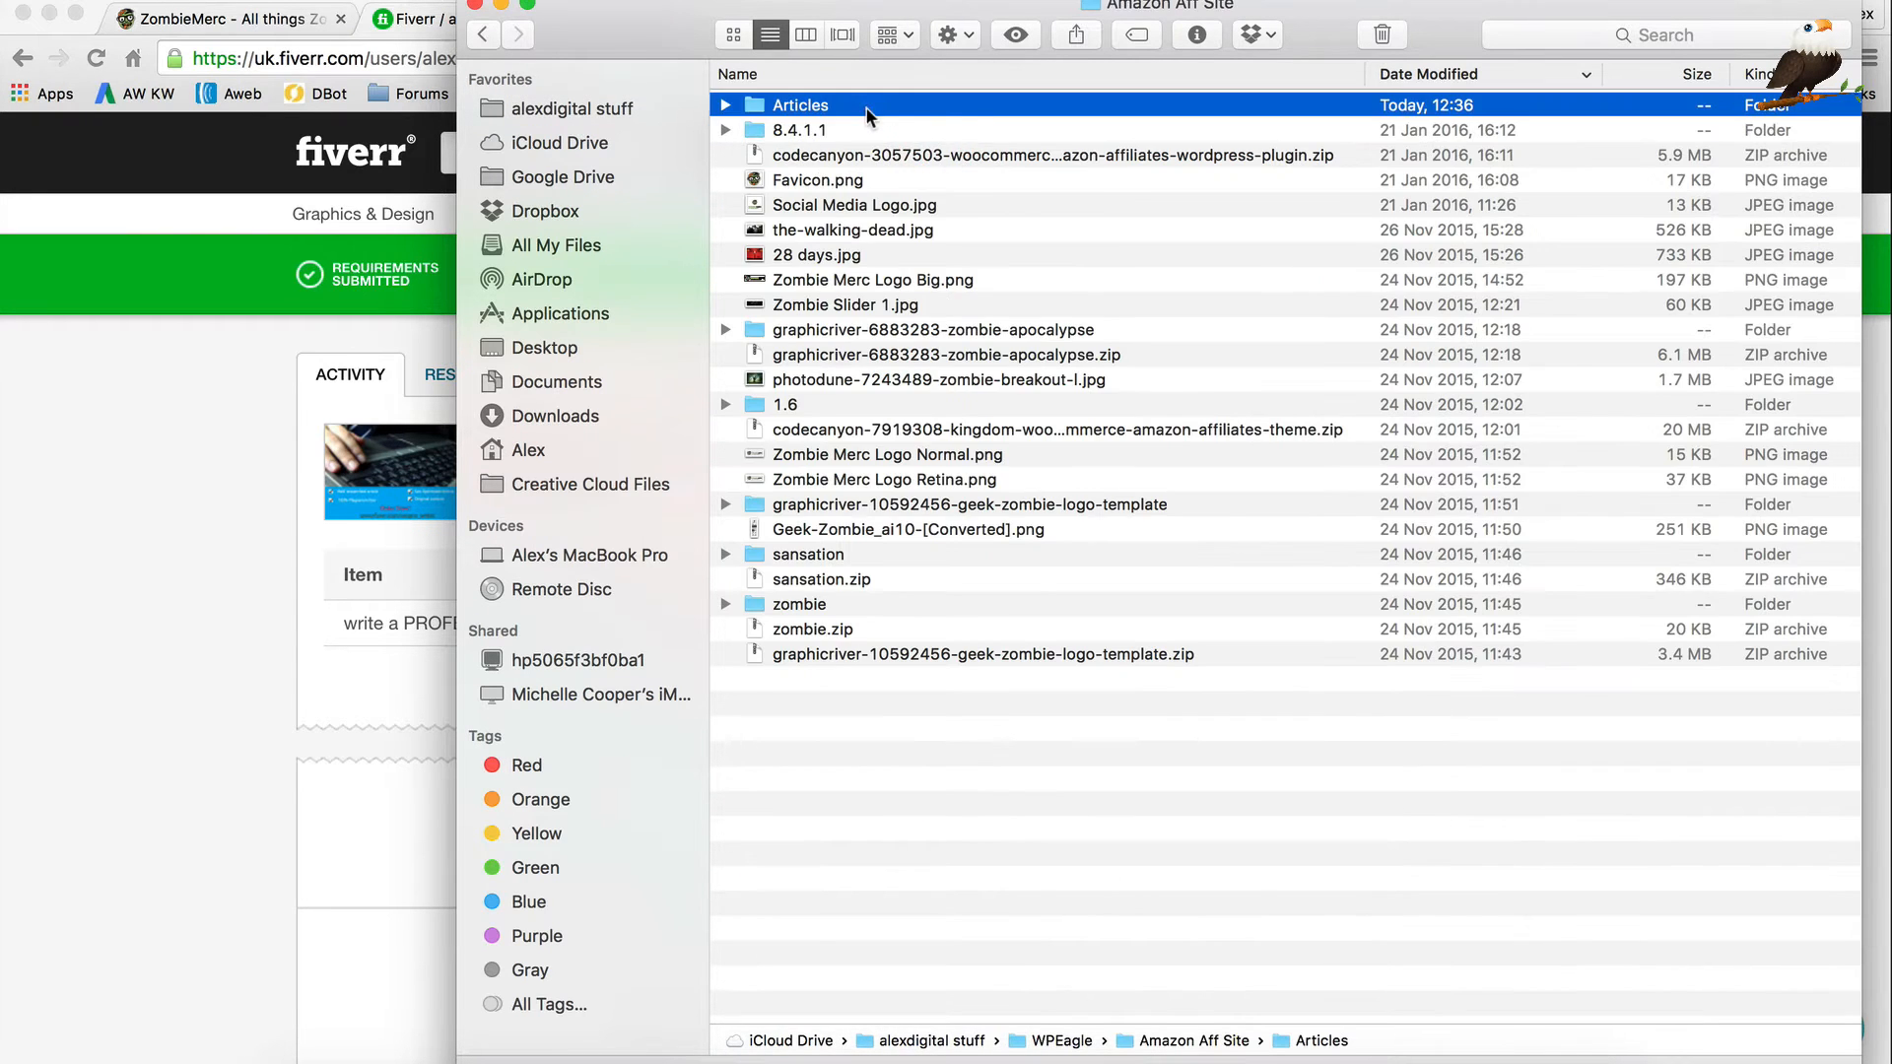
double_click(865, 107)
Open Zombie_Clothes_Tutorial.docx from the Articles folder in Word and skim through its text.
left_click(998, 105)
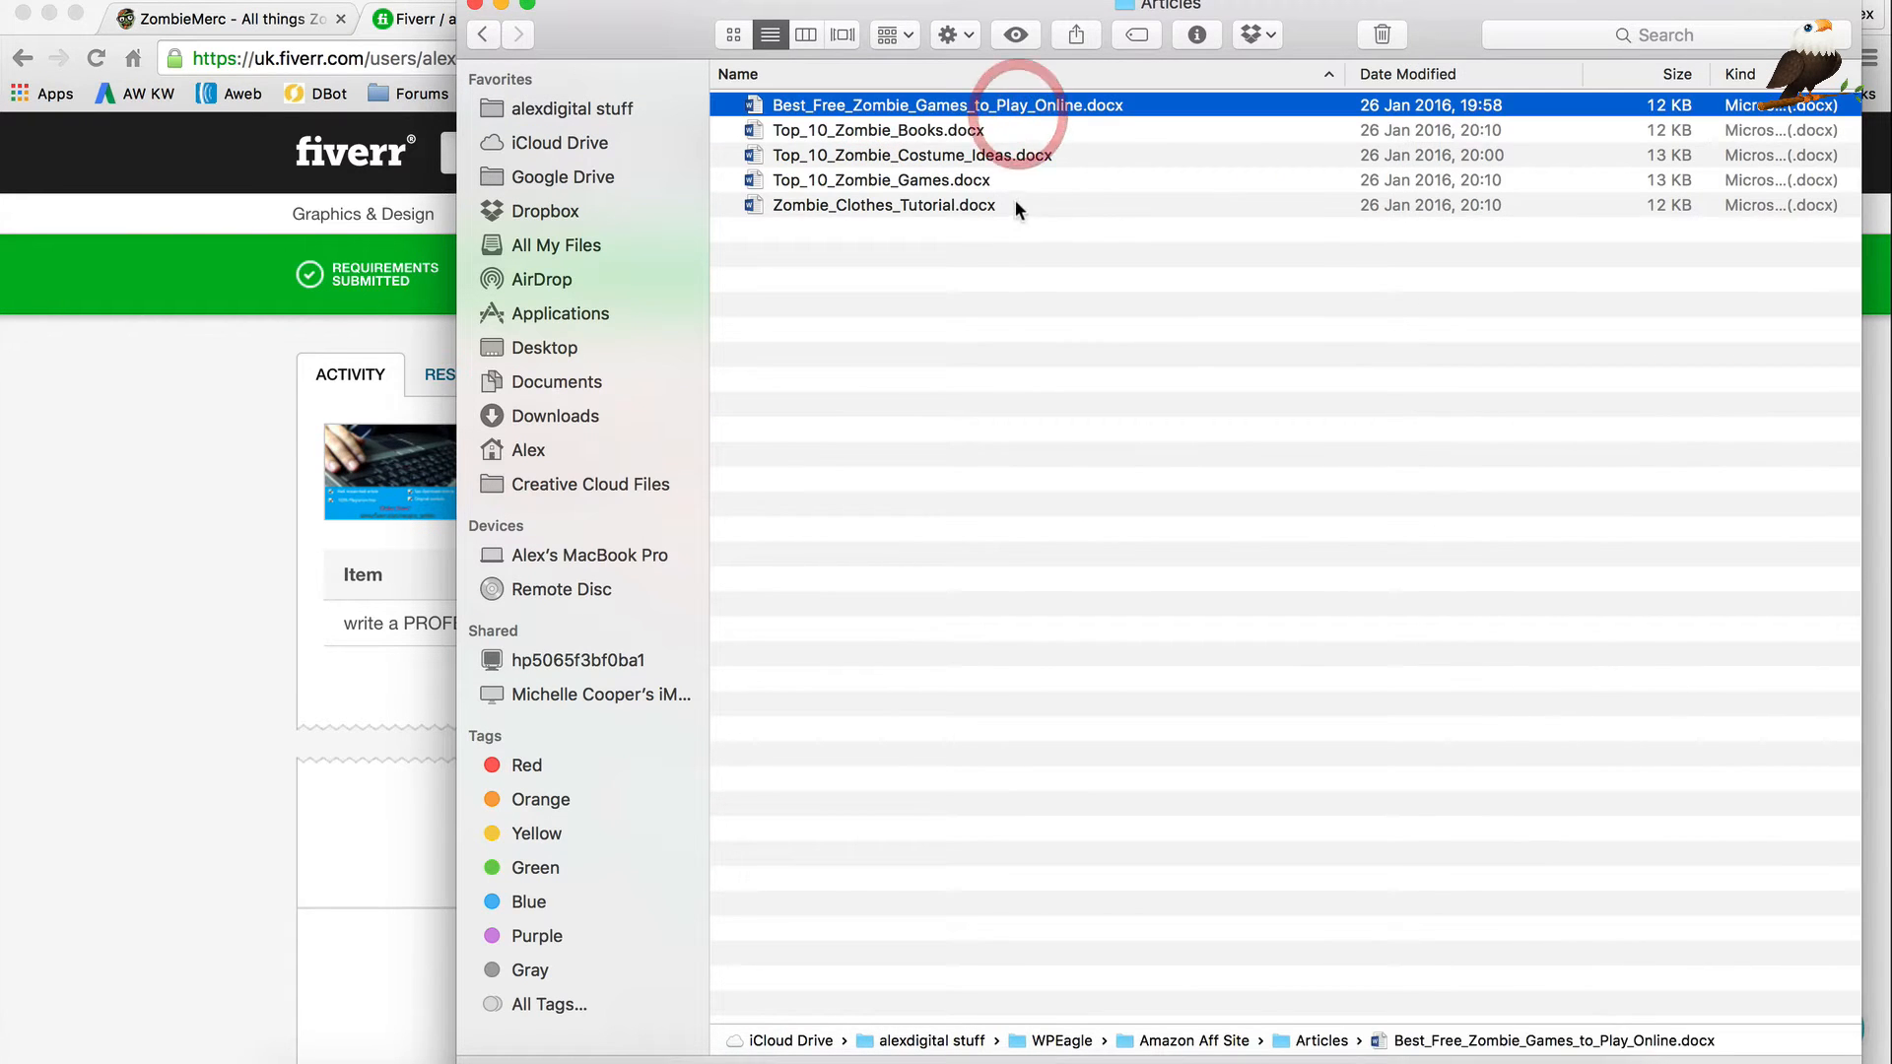
left_click(995, 207)
double_click(984, 201)
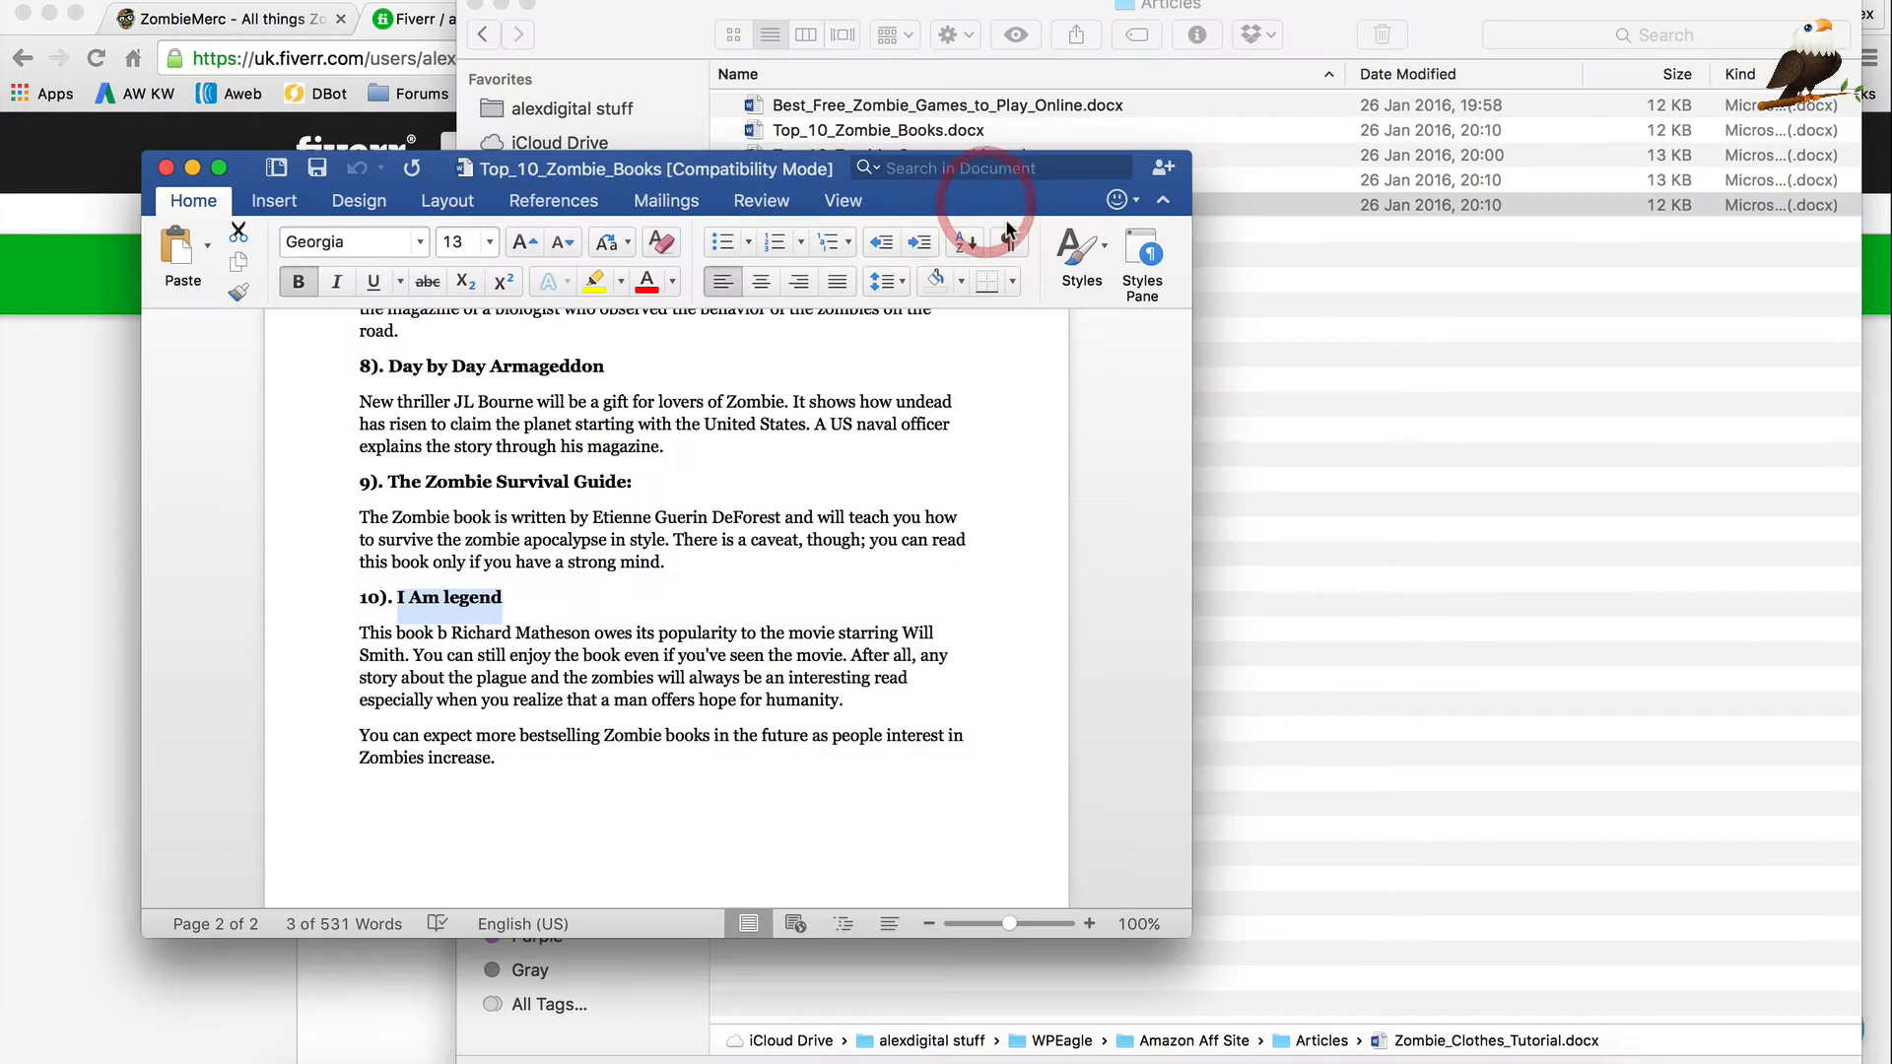
scroll(804, 419, "down", 3)
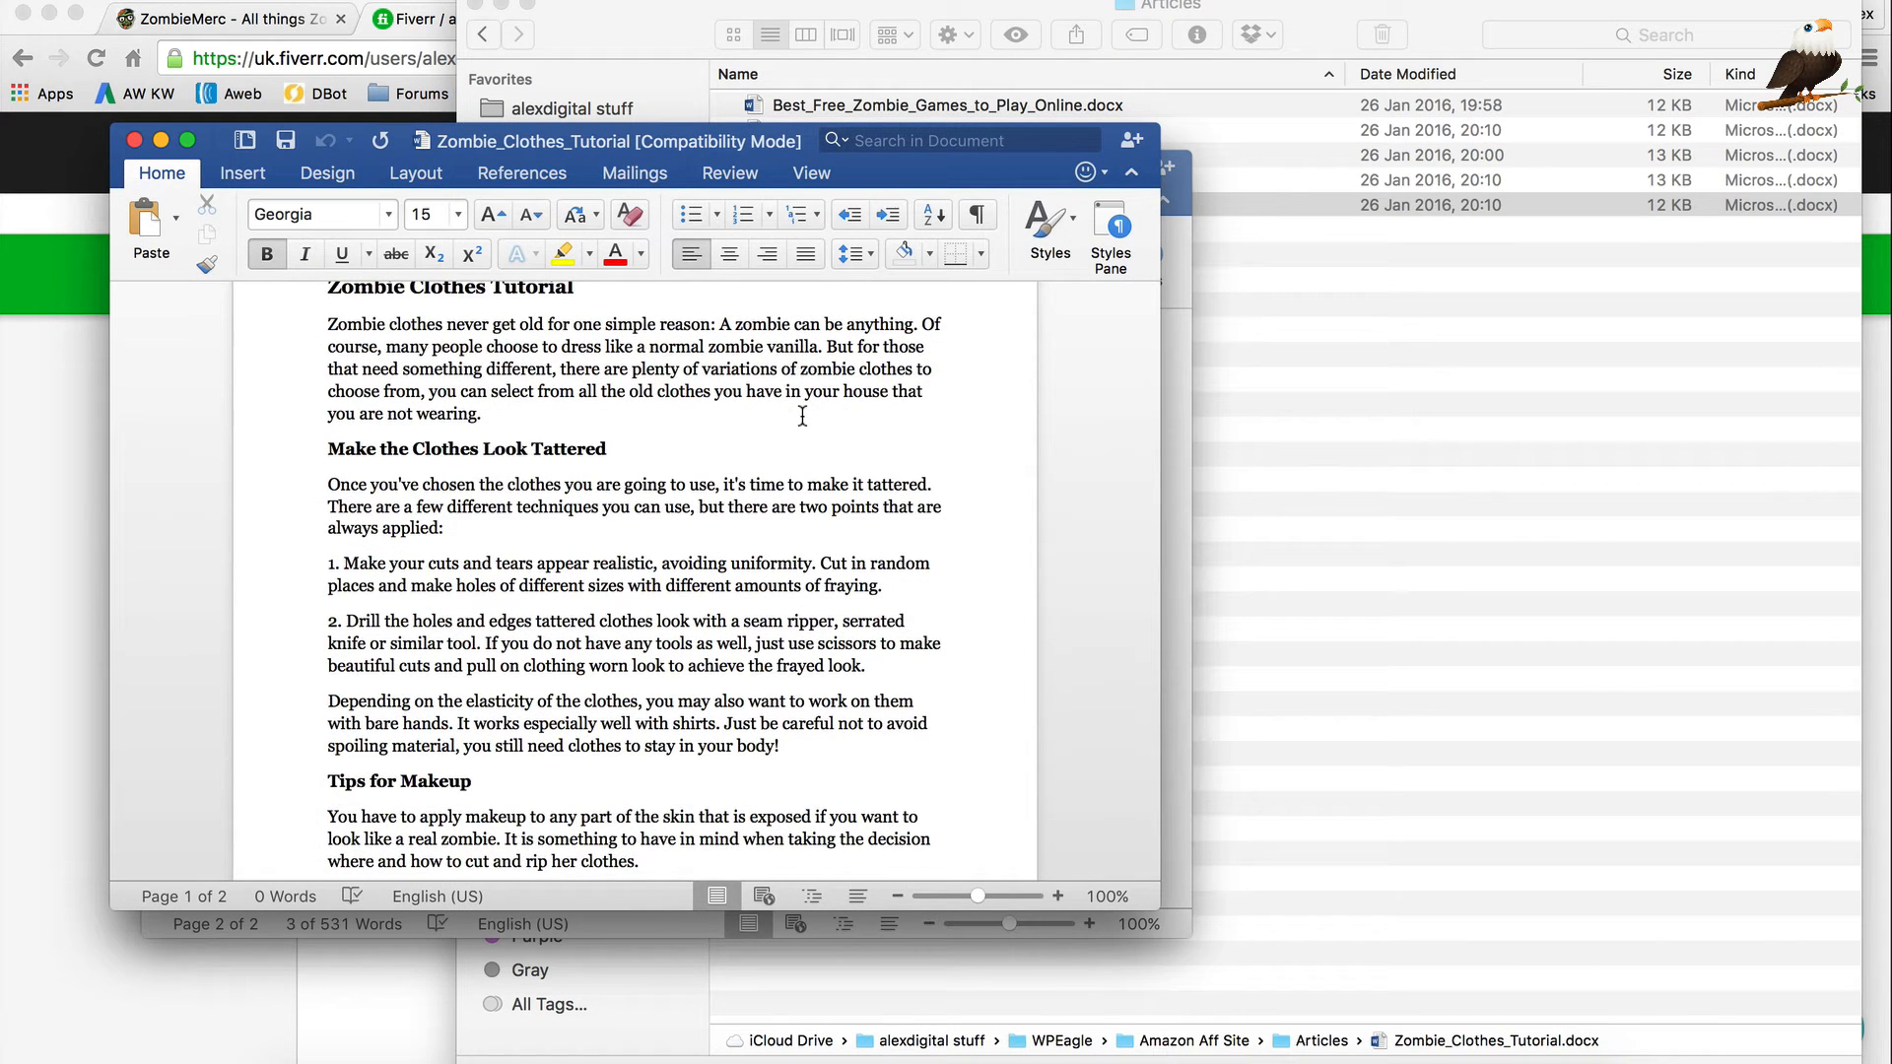
scroll(798, 431, "down", 5)
scroll(798, 430, "down", 15)
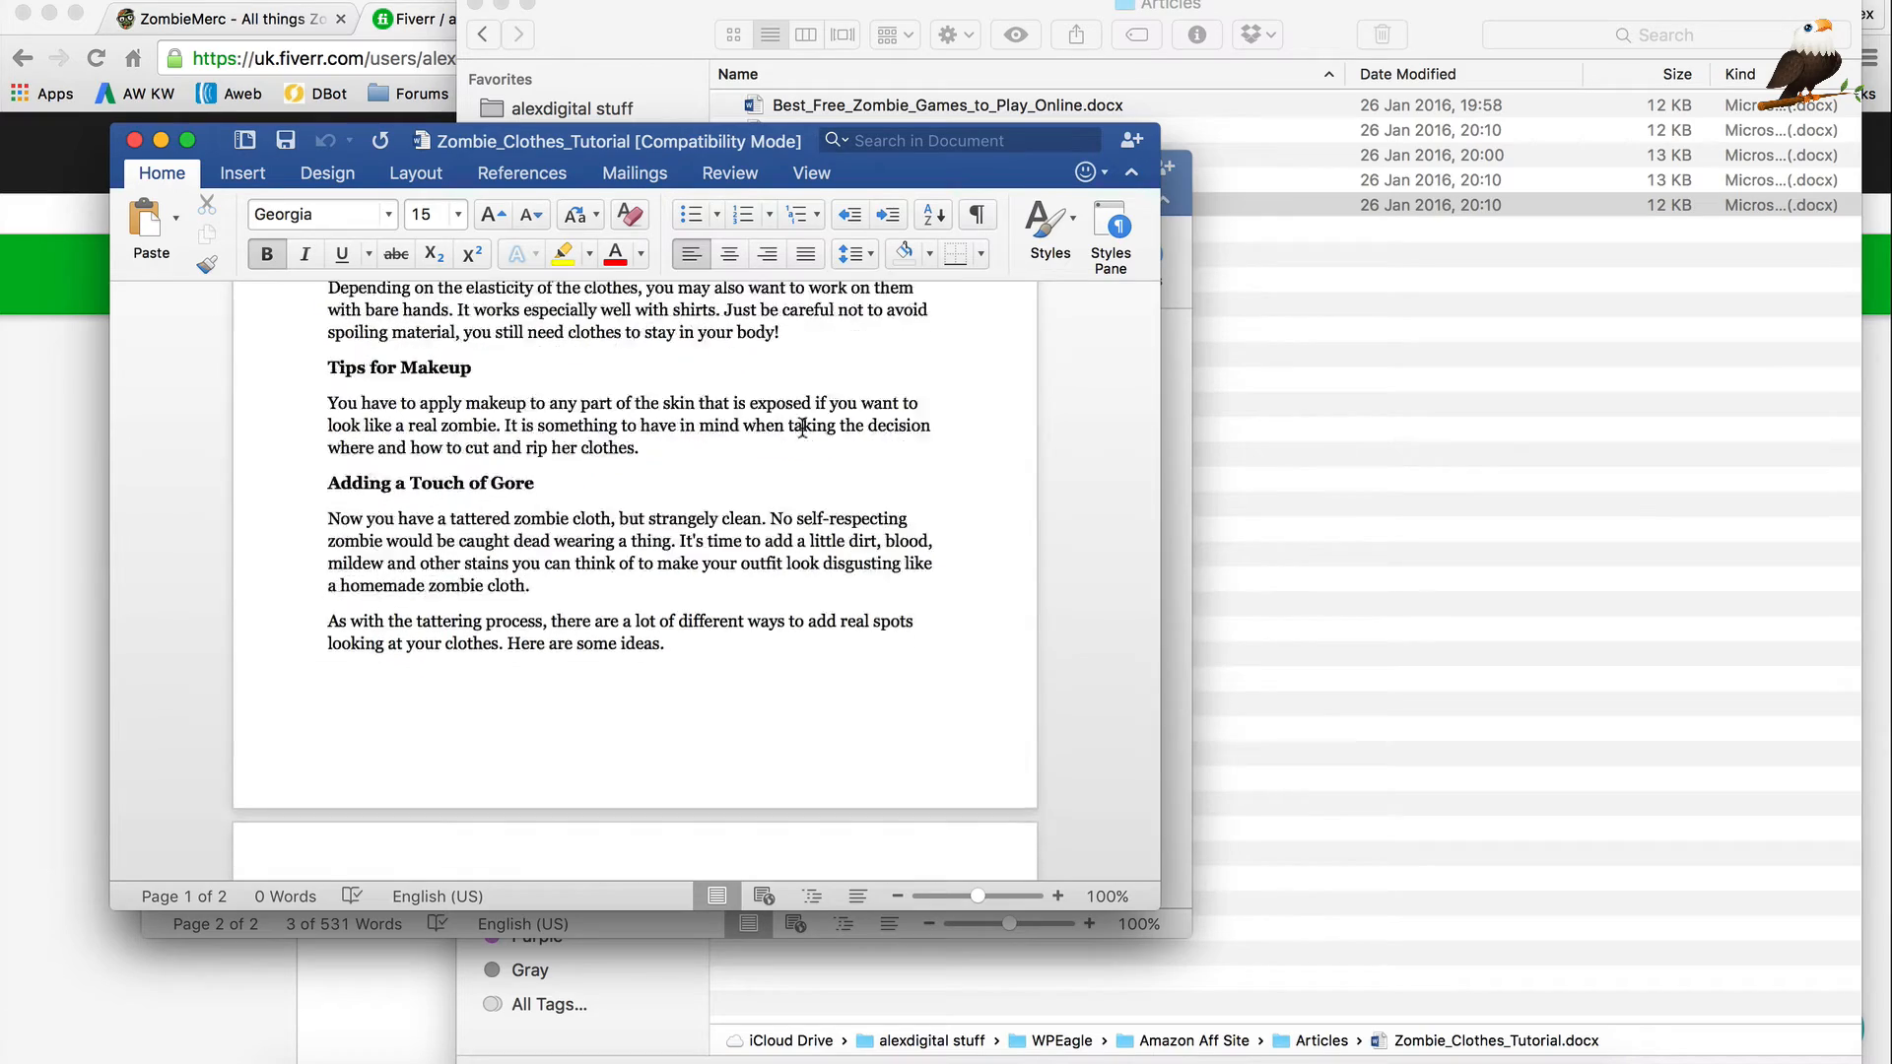
scroll(809, 430, "up", 20)
Move the Zombie_Clothes_Tutorial window aside and examine the Top_10_Zombie_Books document from its beginning.
left_click_drag(463, 155, 1549, 281)
left_click(862, 409)
scroll(853, 429, "up", 20)
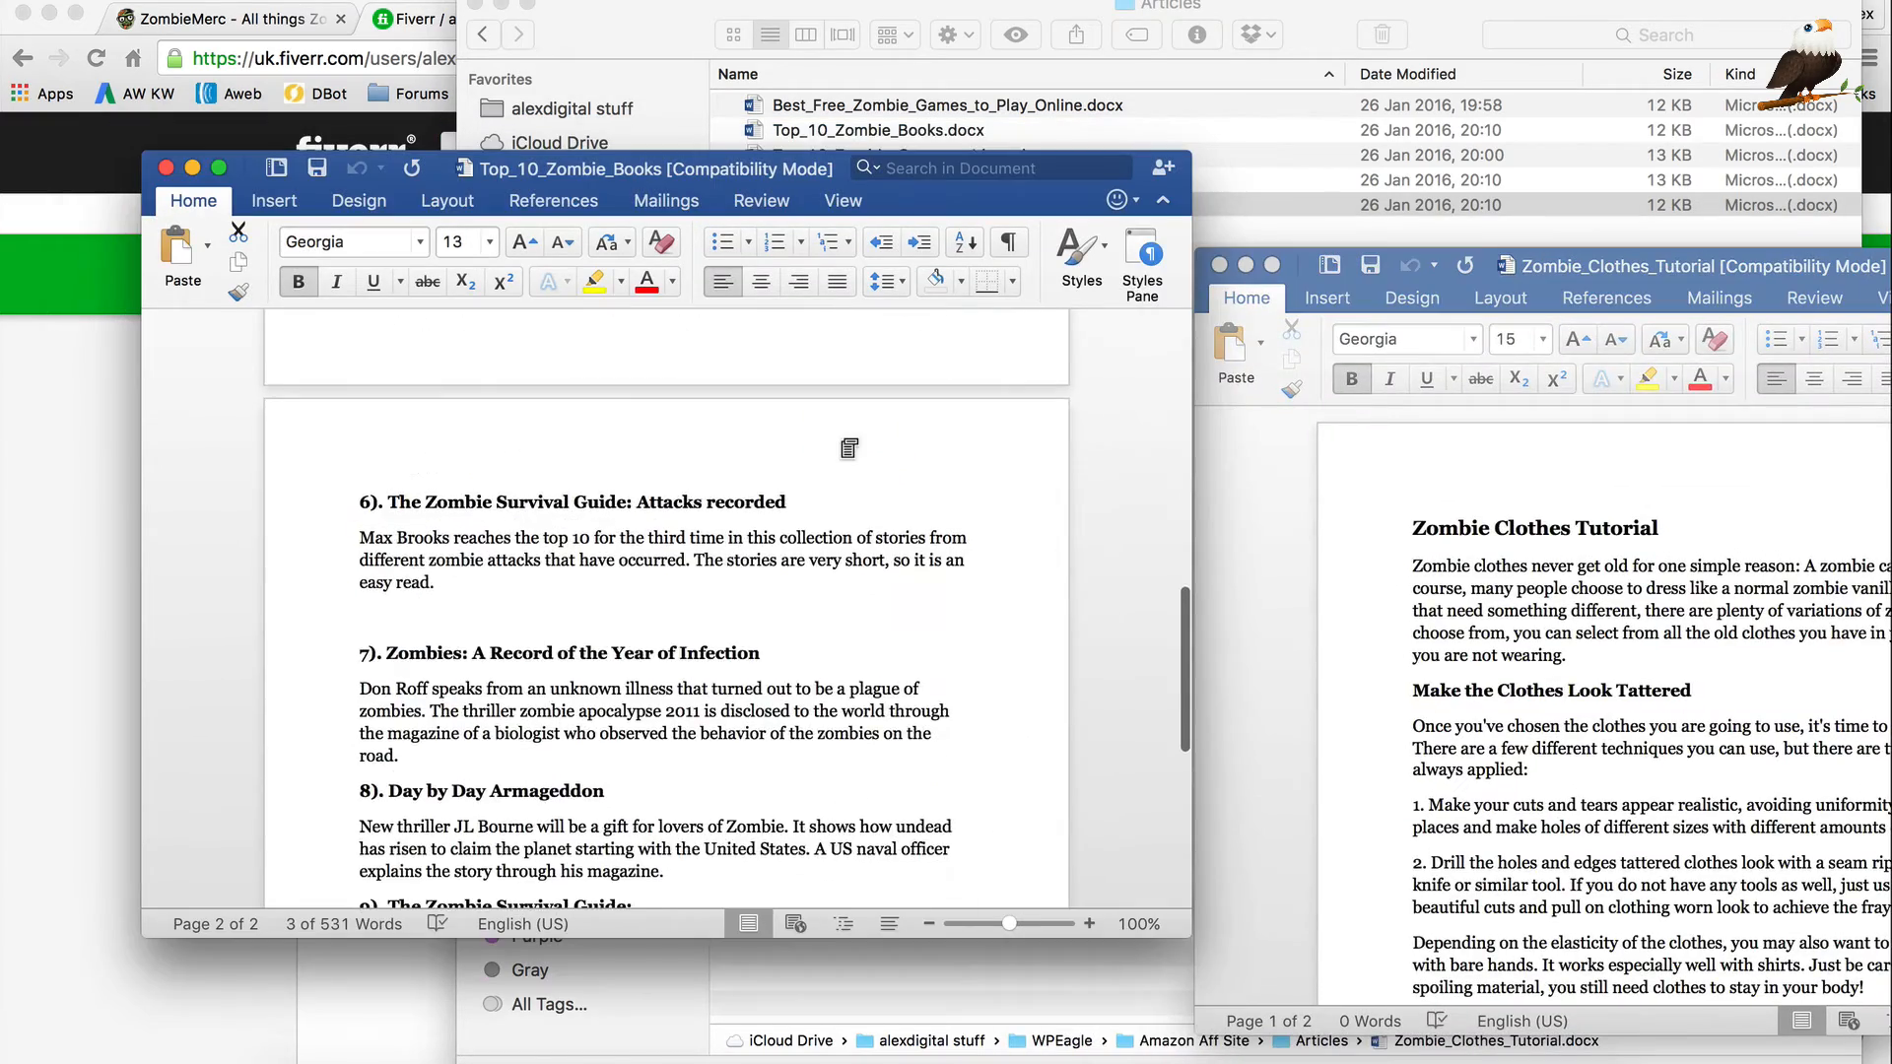
scroll(846, 446, "up", 2)
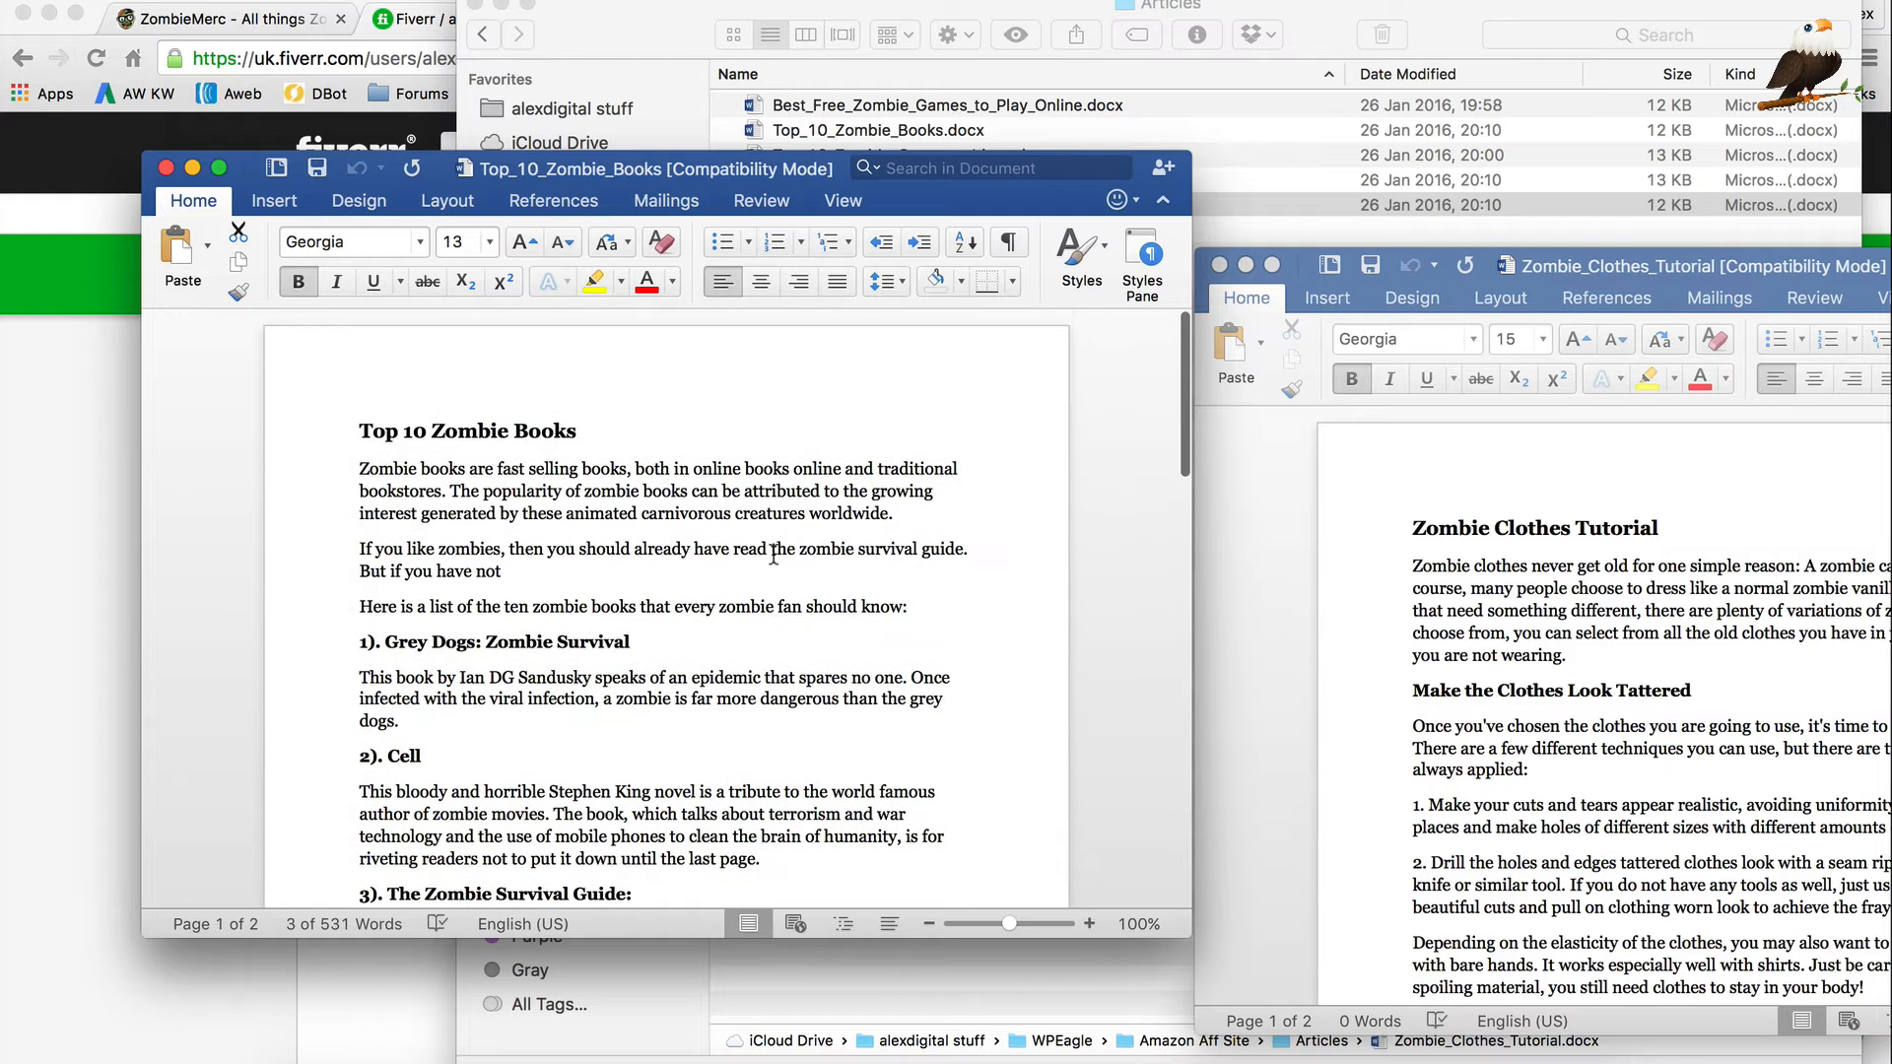
left_click(1698, 266)
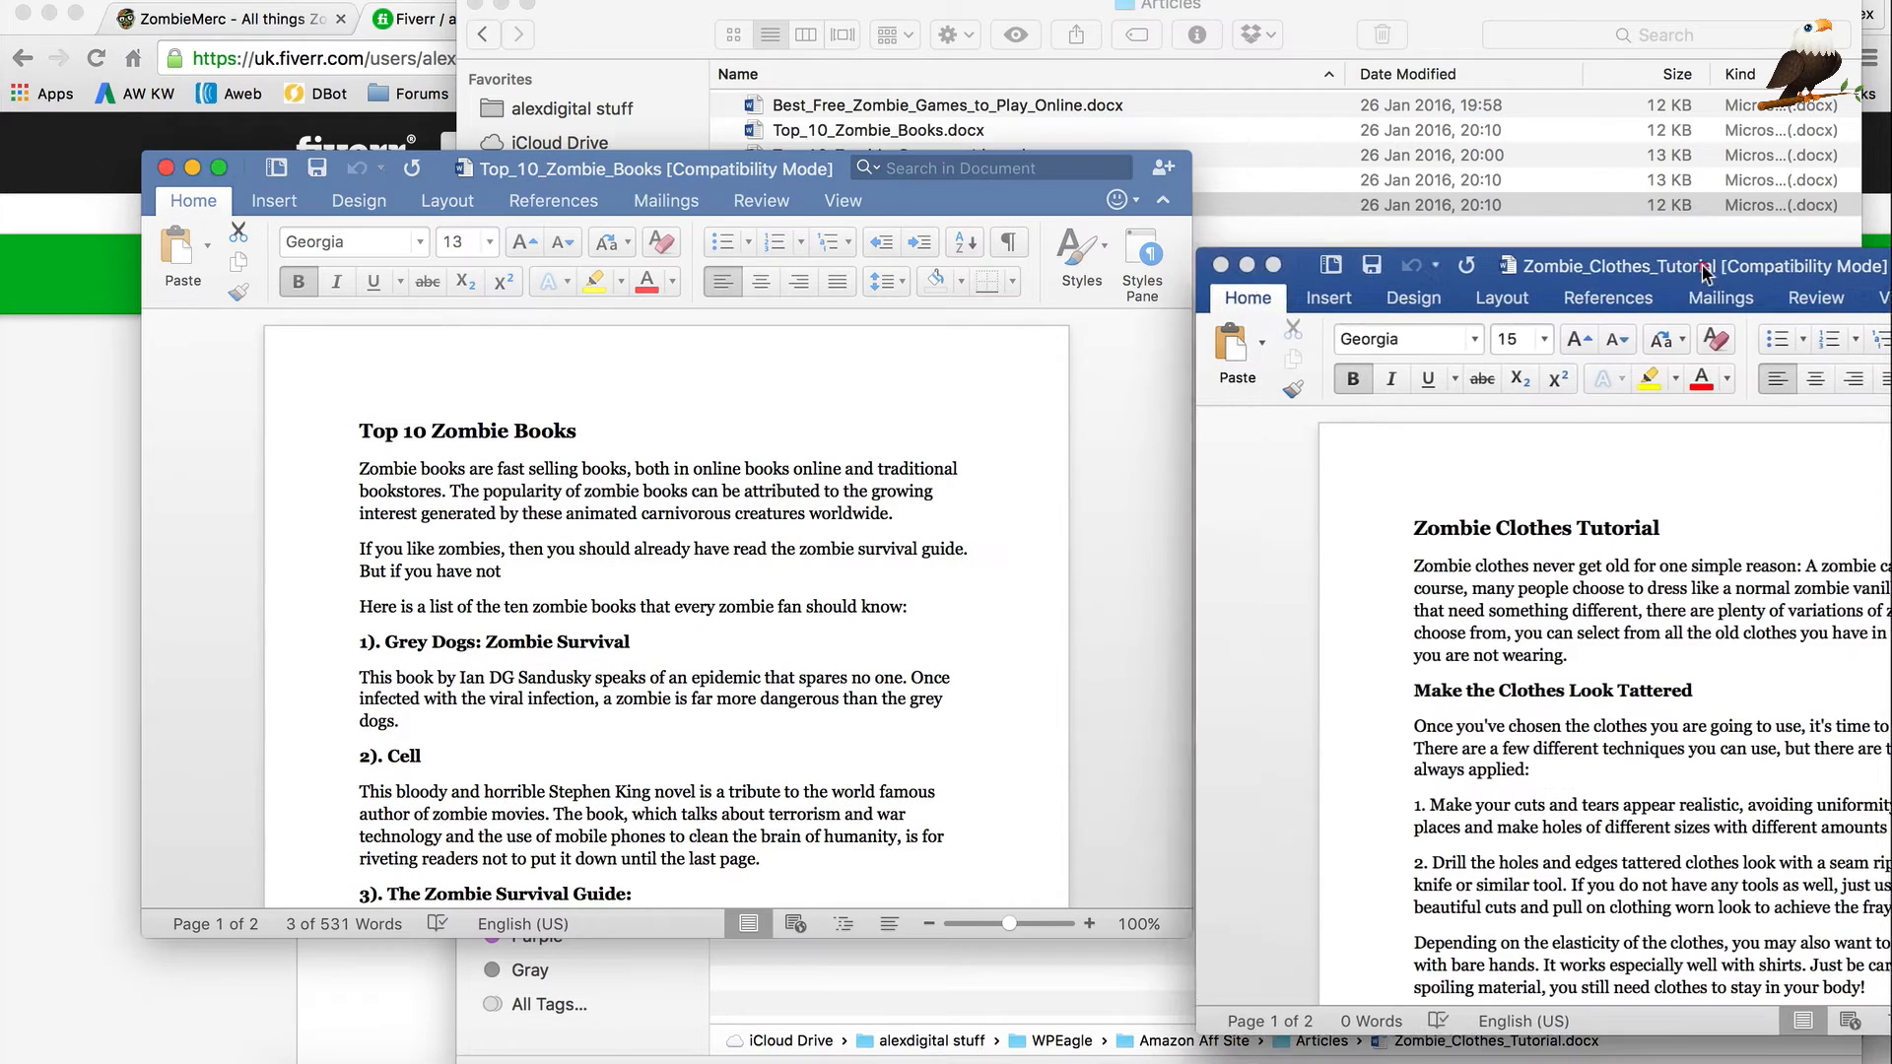
Open Top_10_Zombie_Games.docx from the Articles folder, skim its list of games, and close the document.
left_click(962, 12)
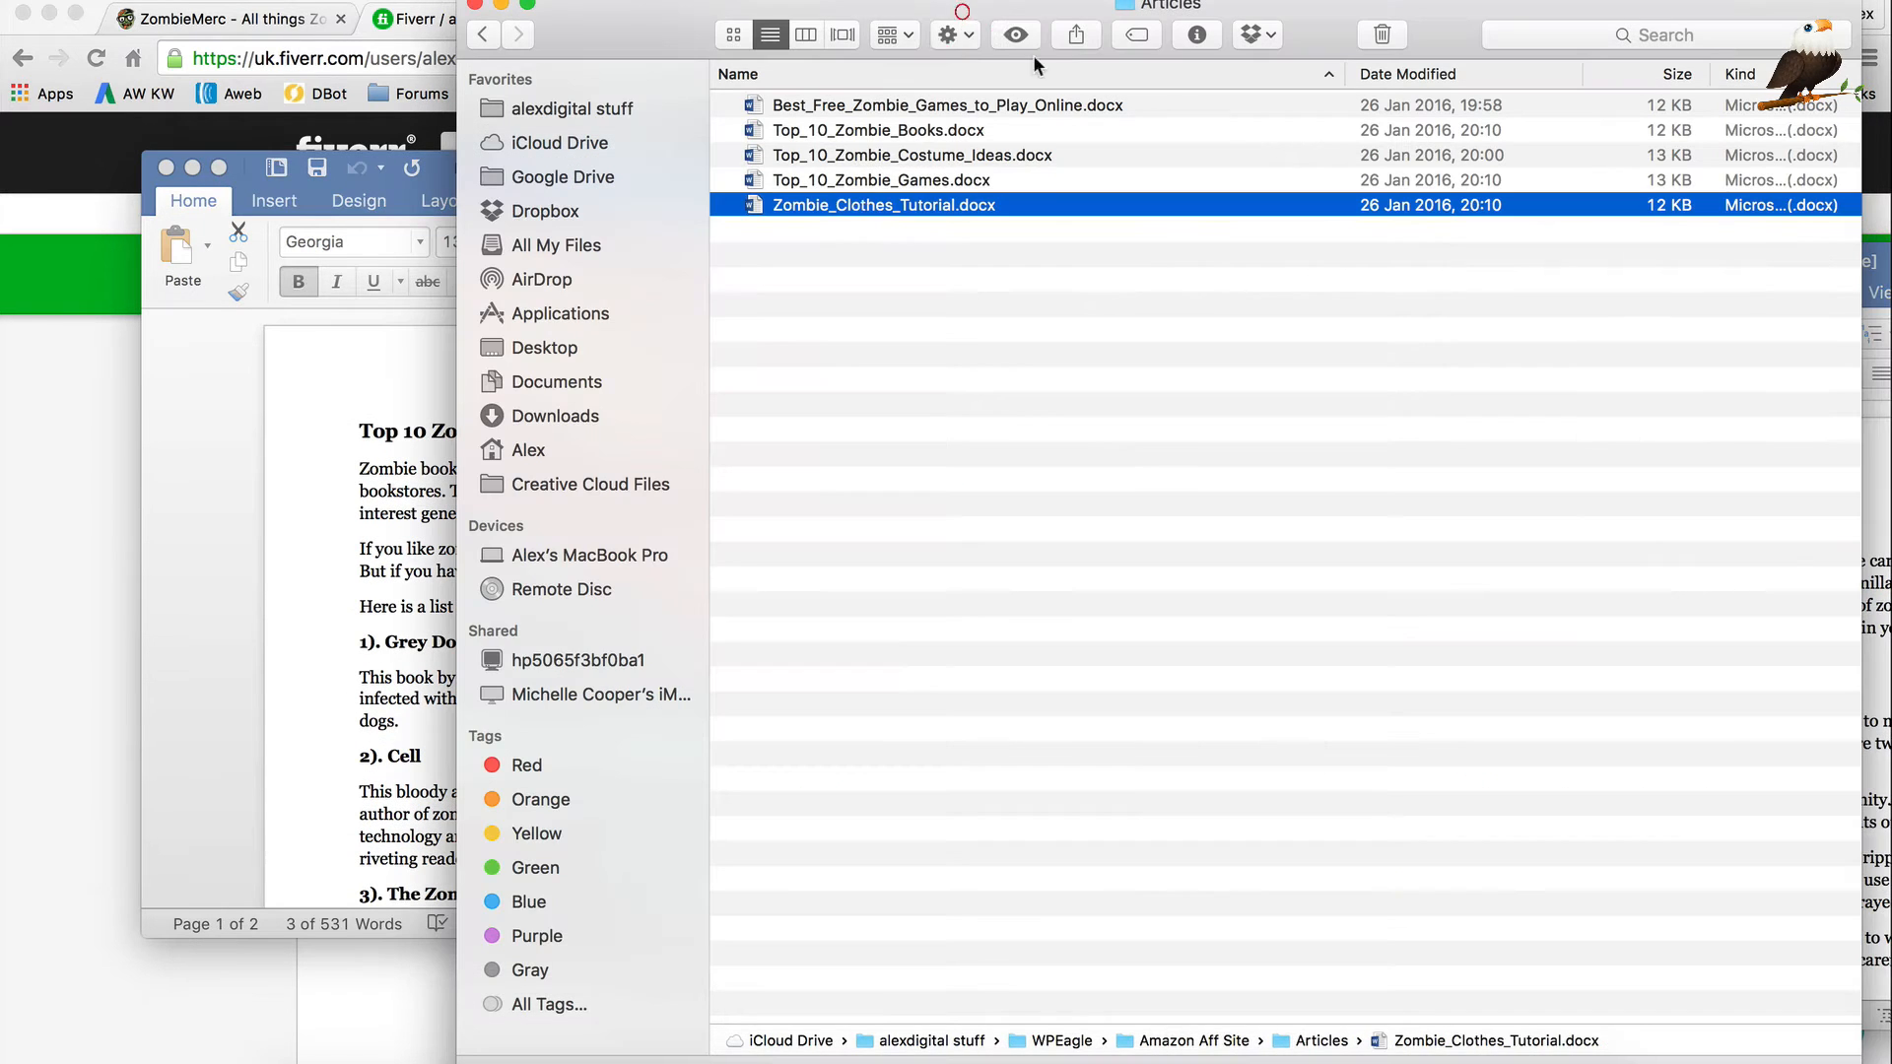
double_click(964, 179)
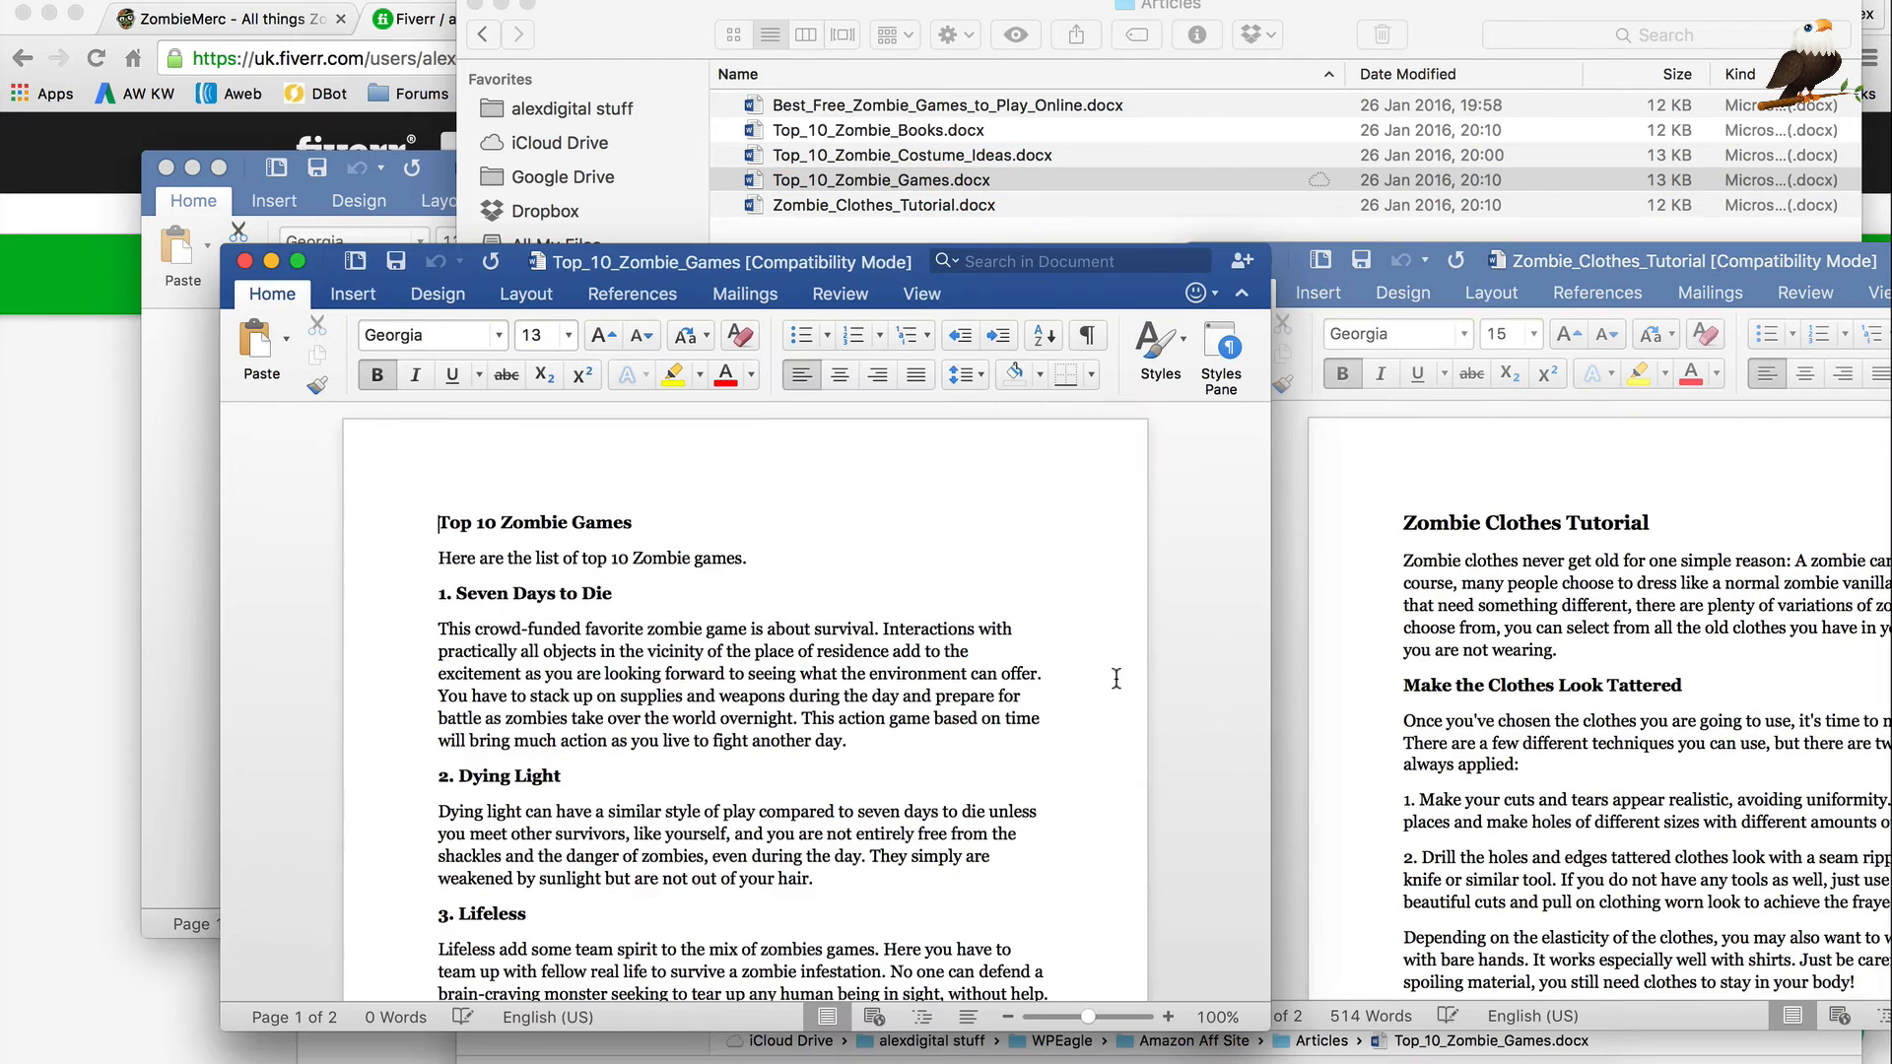
scroll(1116, 684, "down", 10)
scroll(1113, 684, "down", 5)
scroll(392, 612, "up", 12)
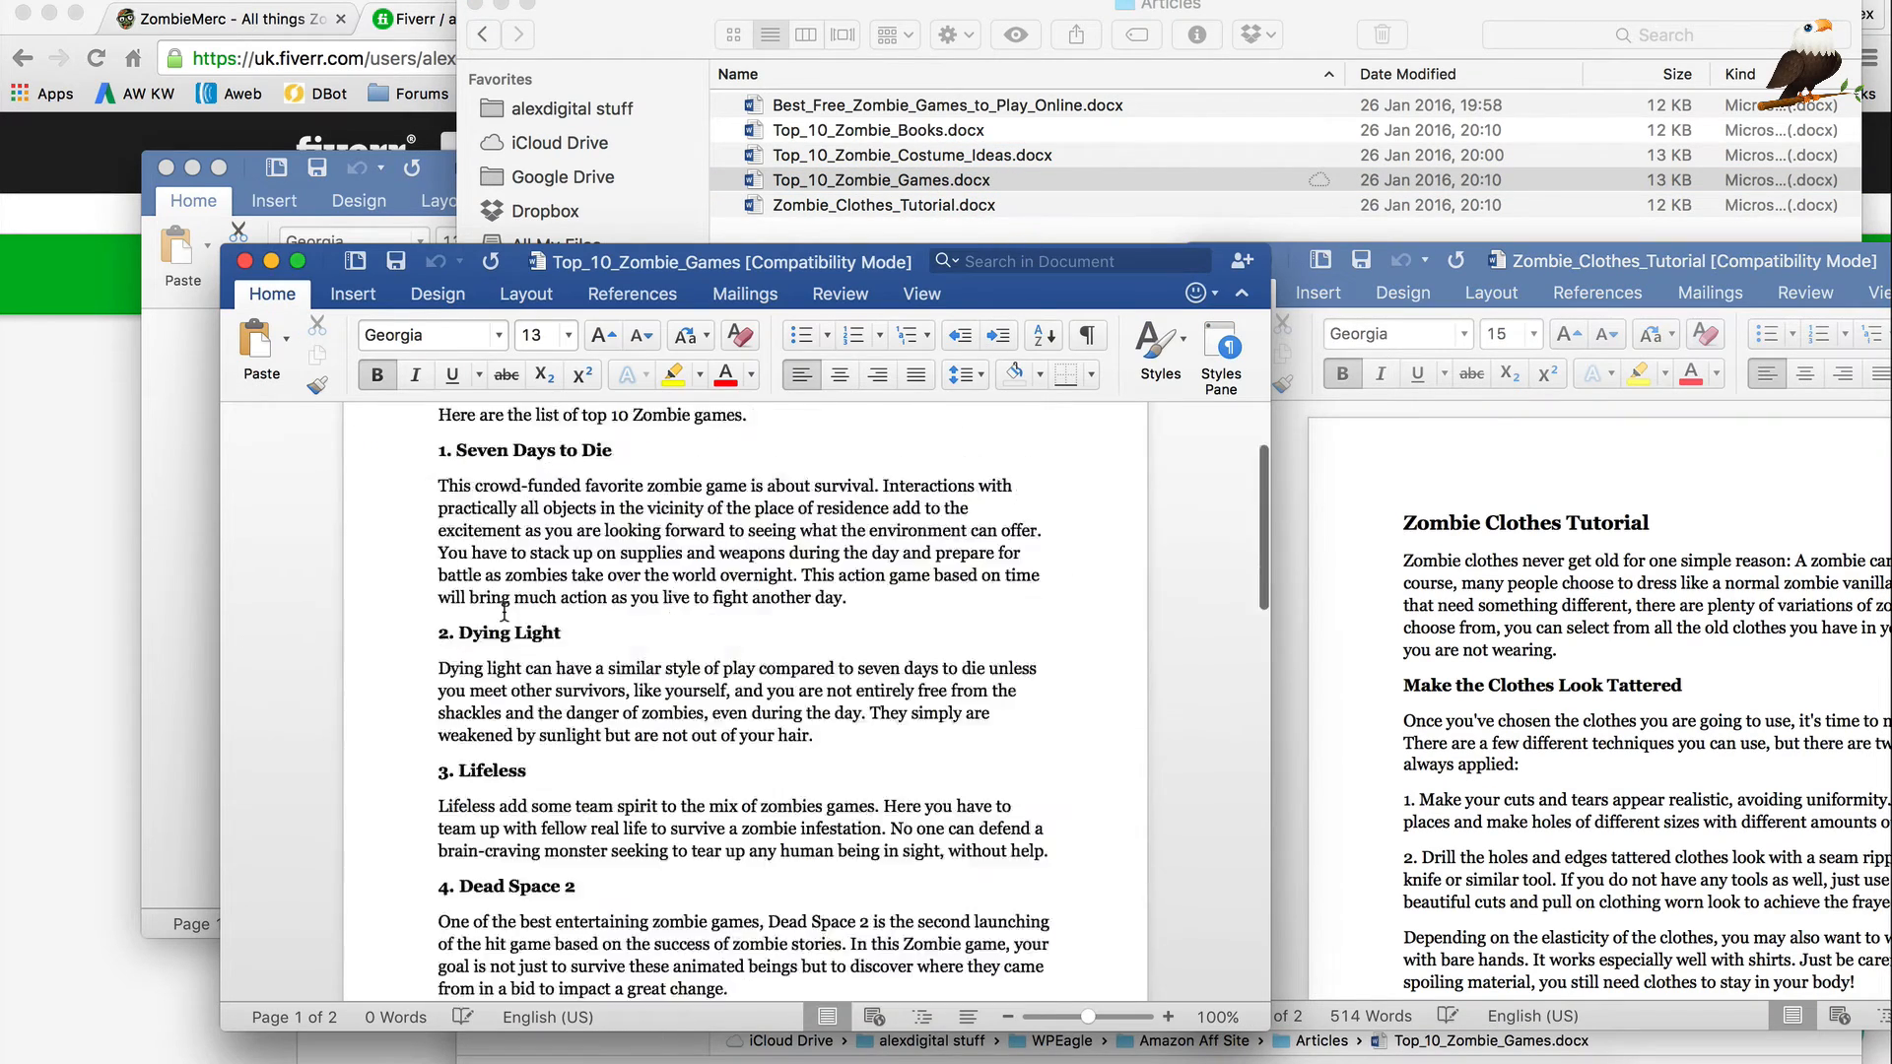
key("super+w")
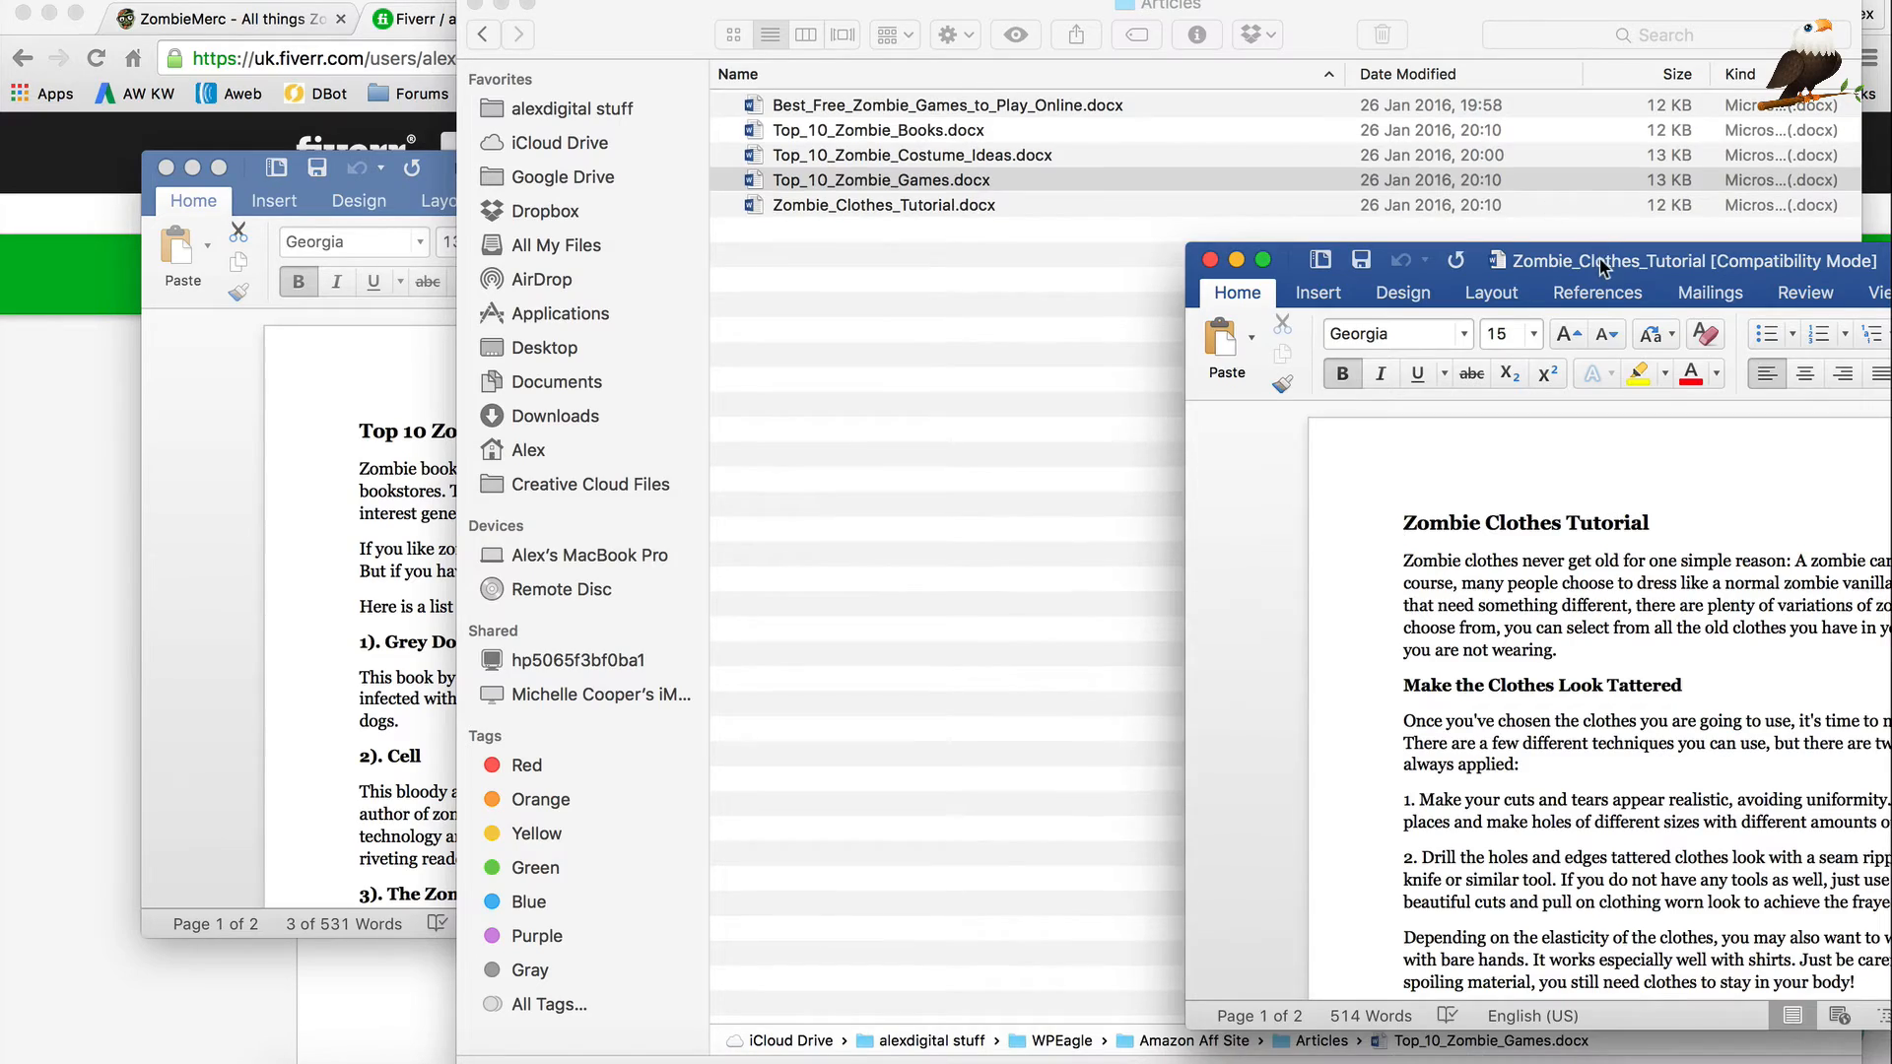
Move the Zombie_Clothes_Tutorial document back into full view and examine its headings and sections.
left_click_drag(1601, 260, 896, 99)
scroll(1003, 340, "down", 5)
scroll(1003, 340, "down", 10)
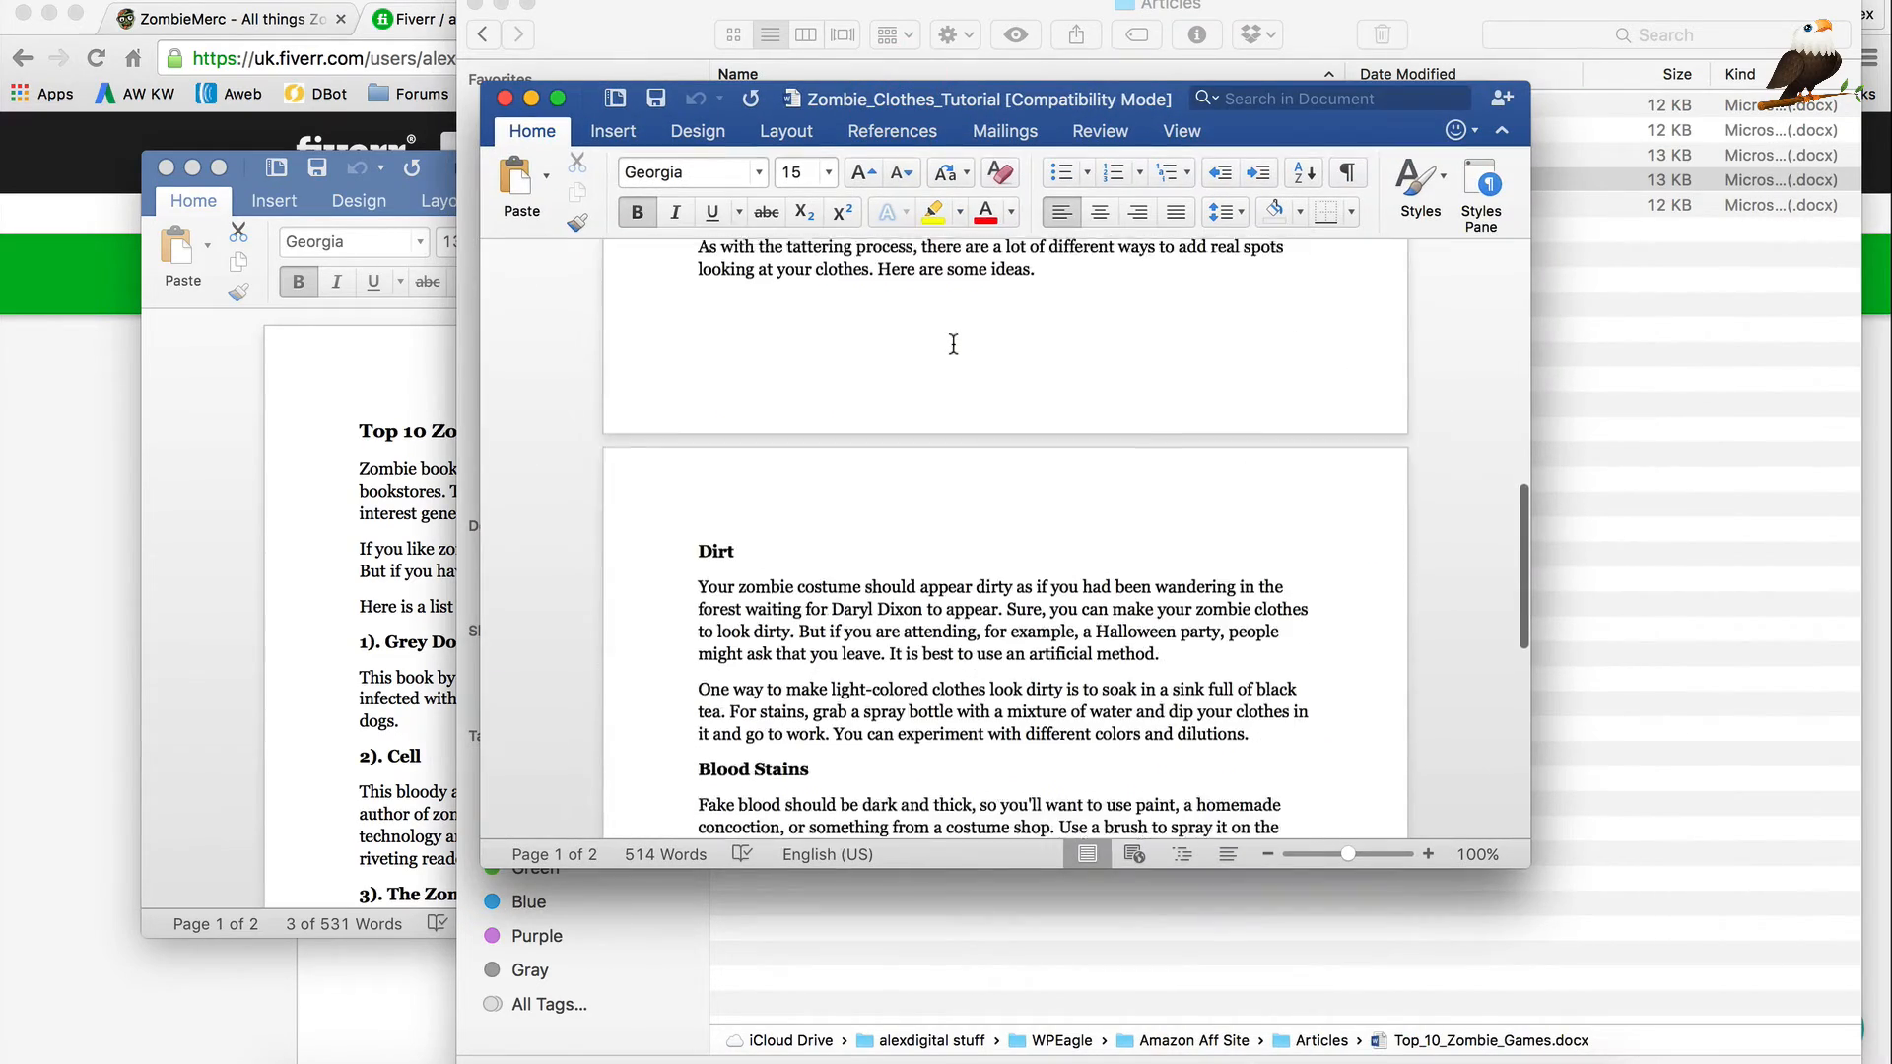
scroll(966, 345, "up", 20)
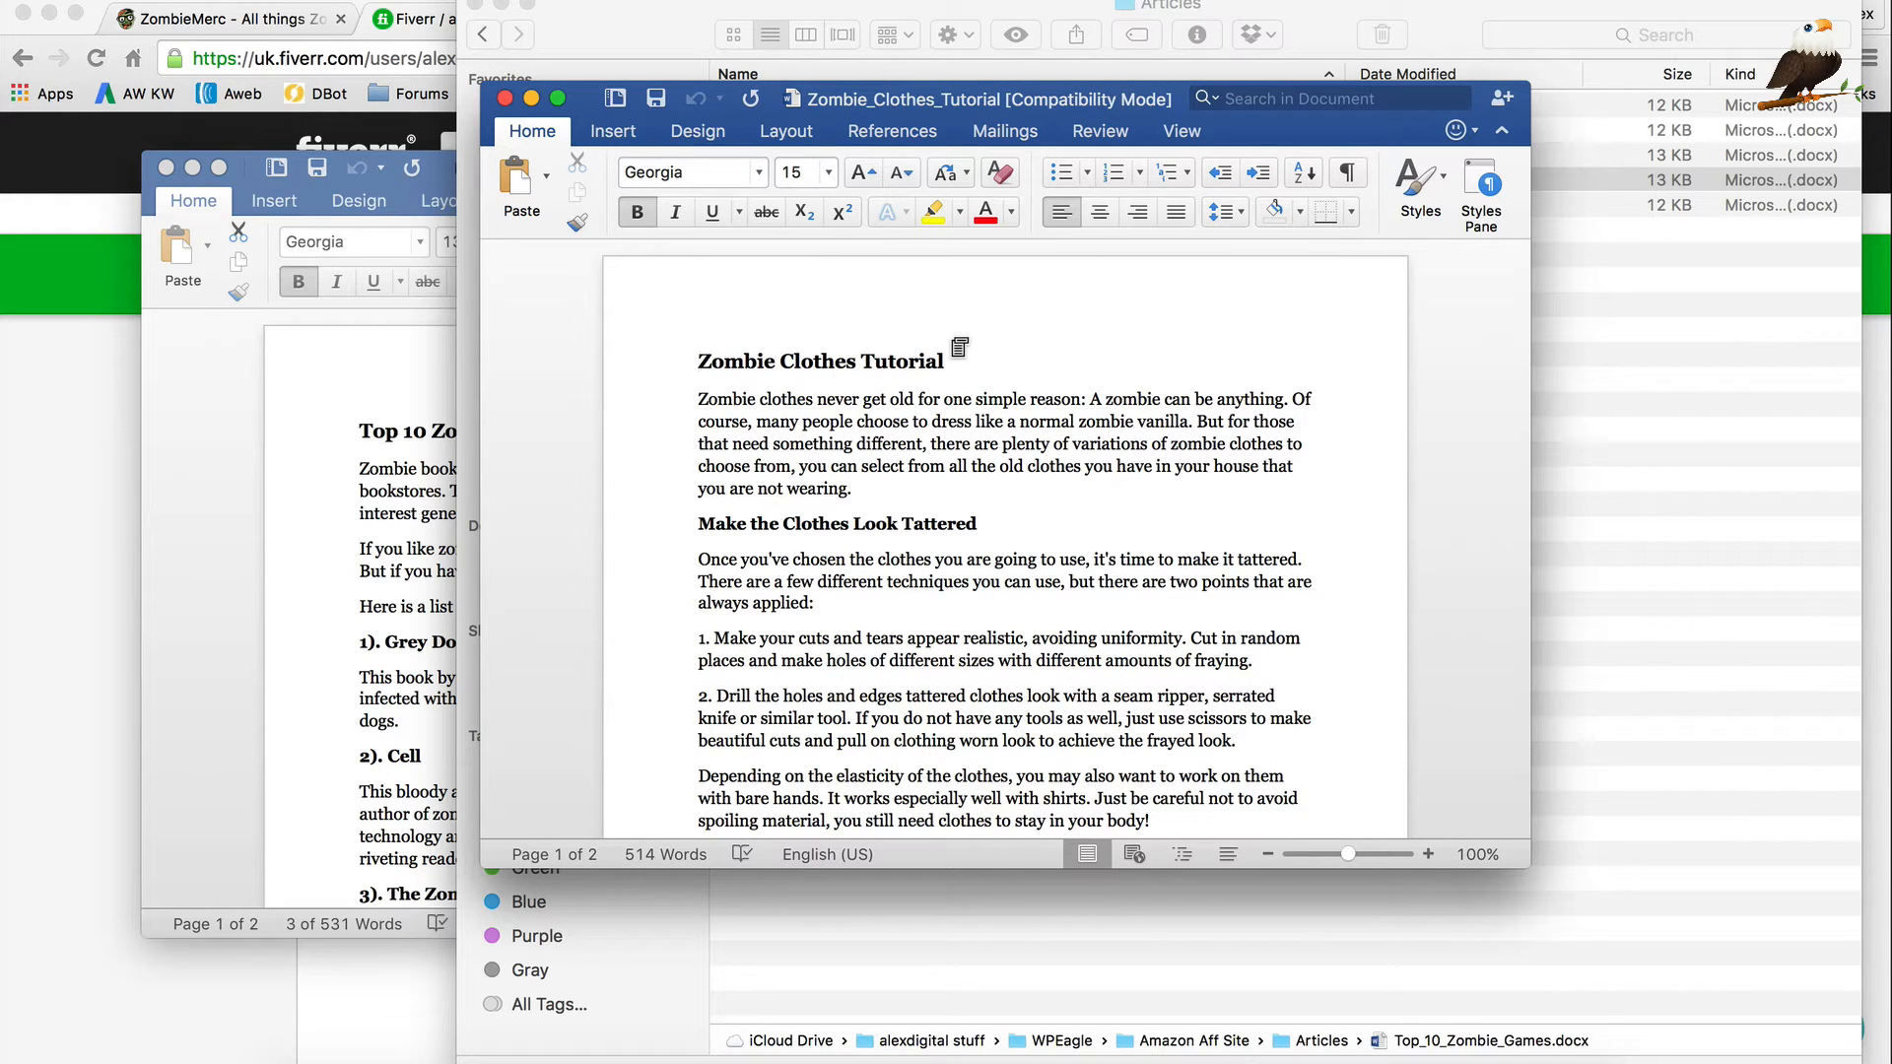
scroll(884, 589, "down", 1)
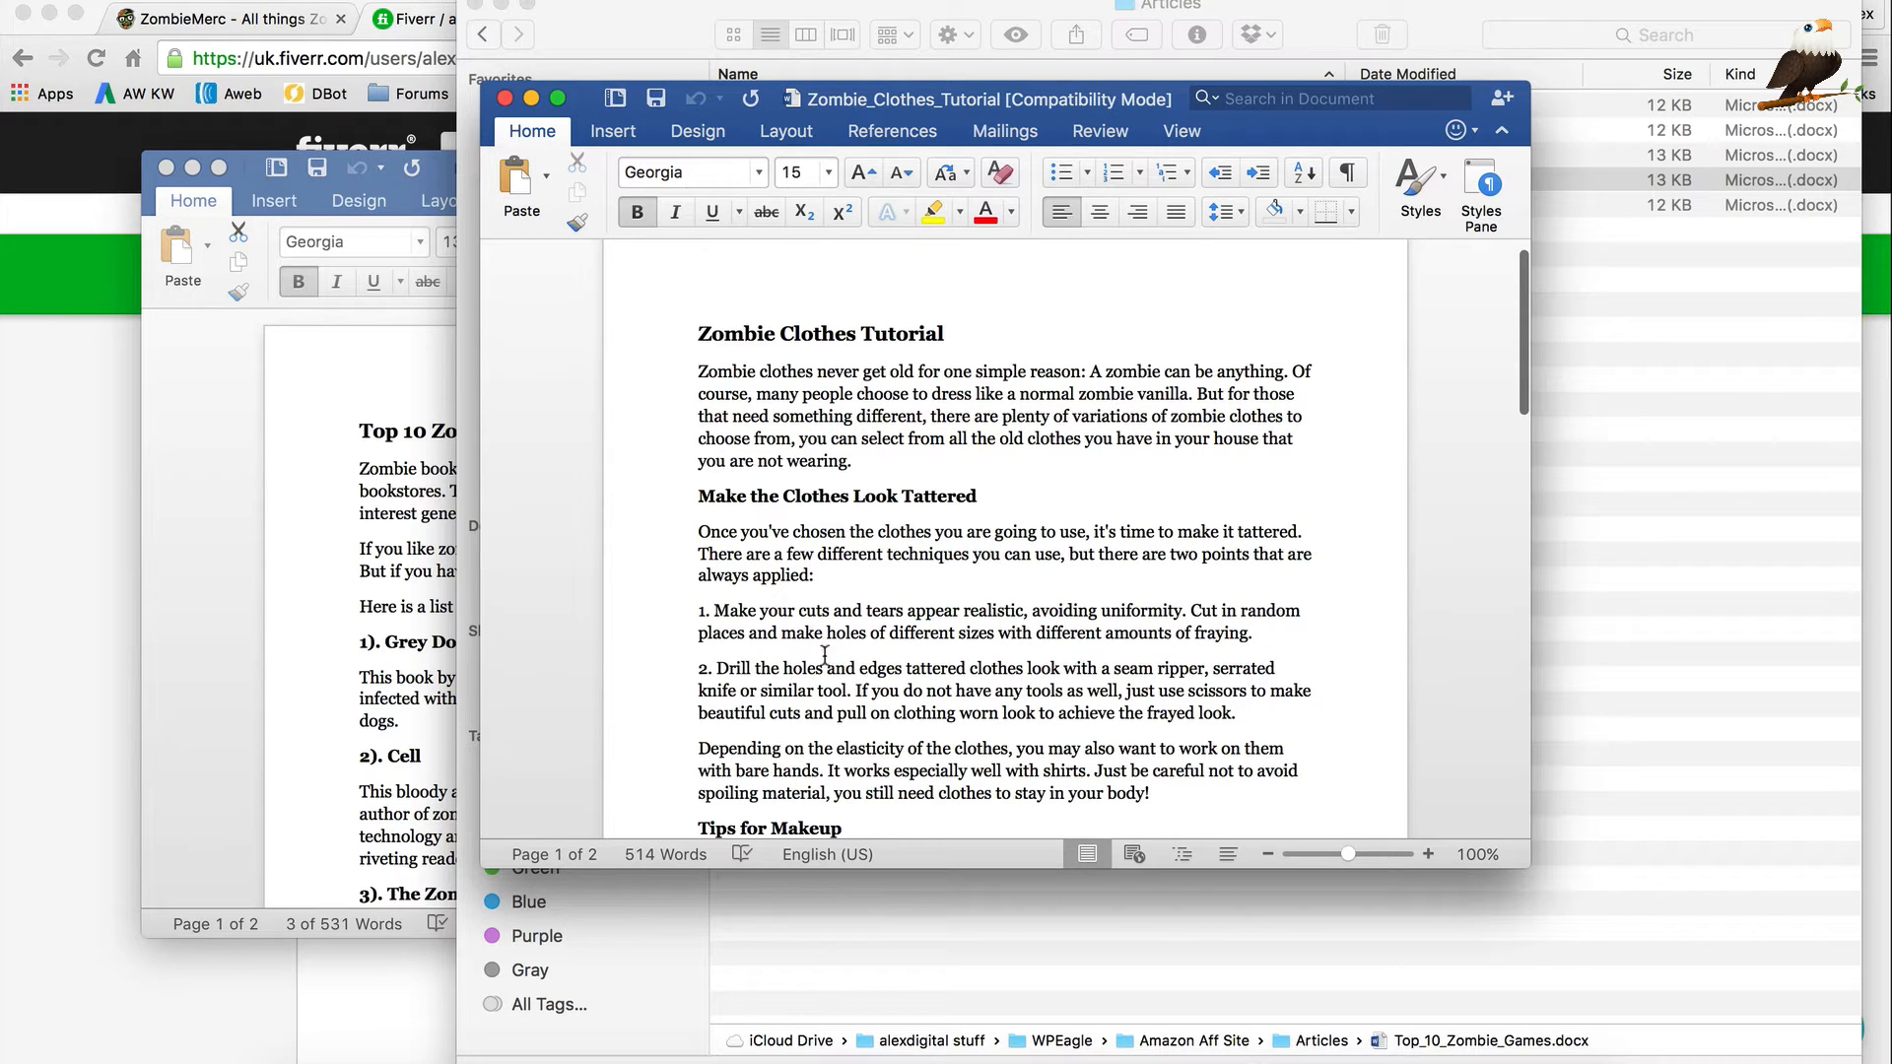
scroll(830, 652, "down", 2)
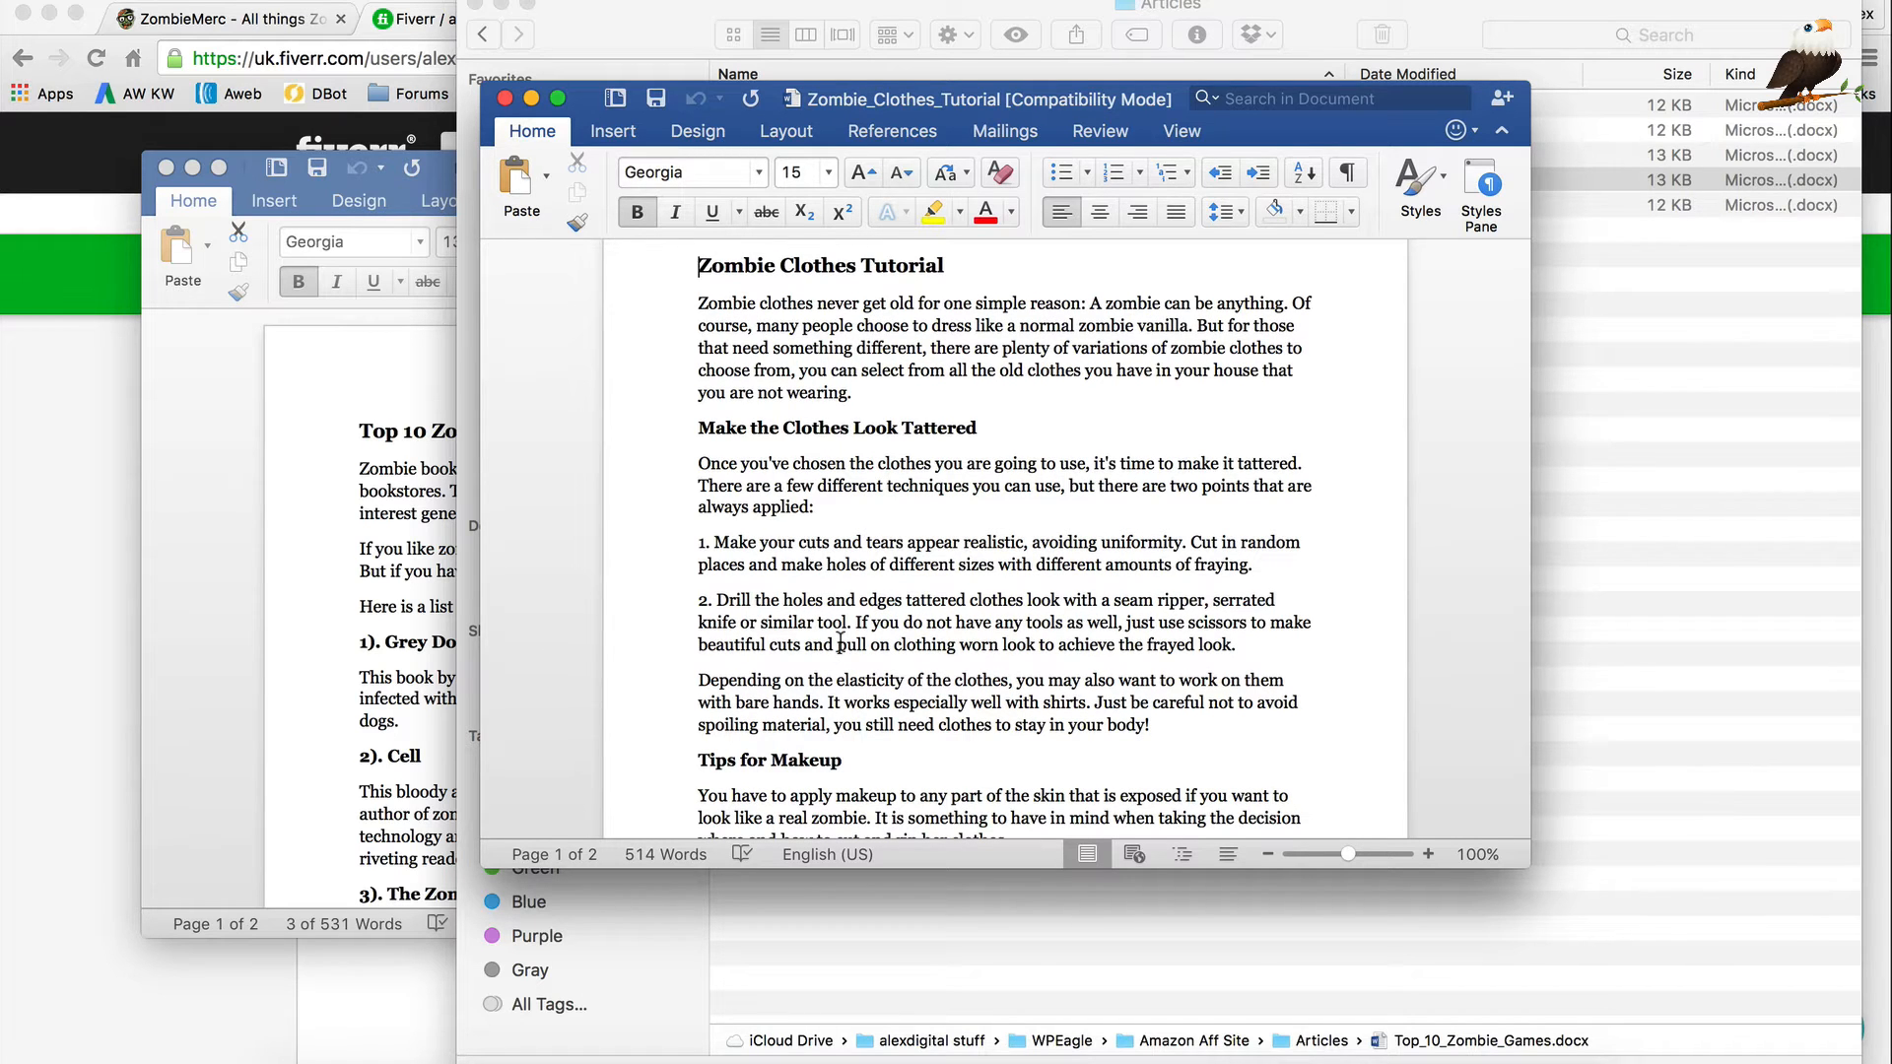
scroll(911, 631, "up", 3)
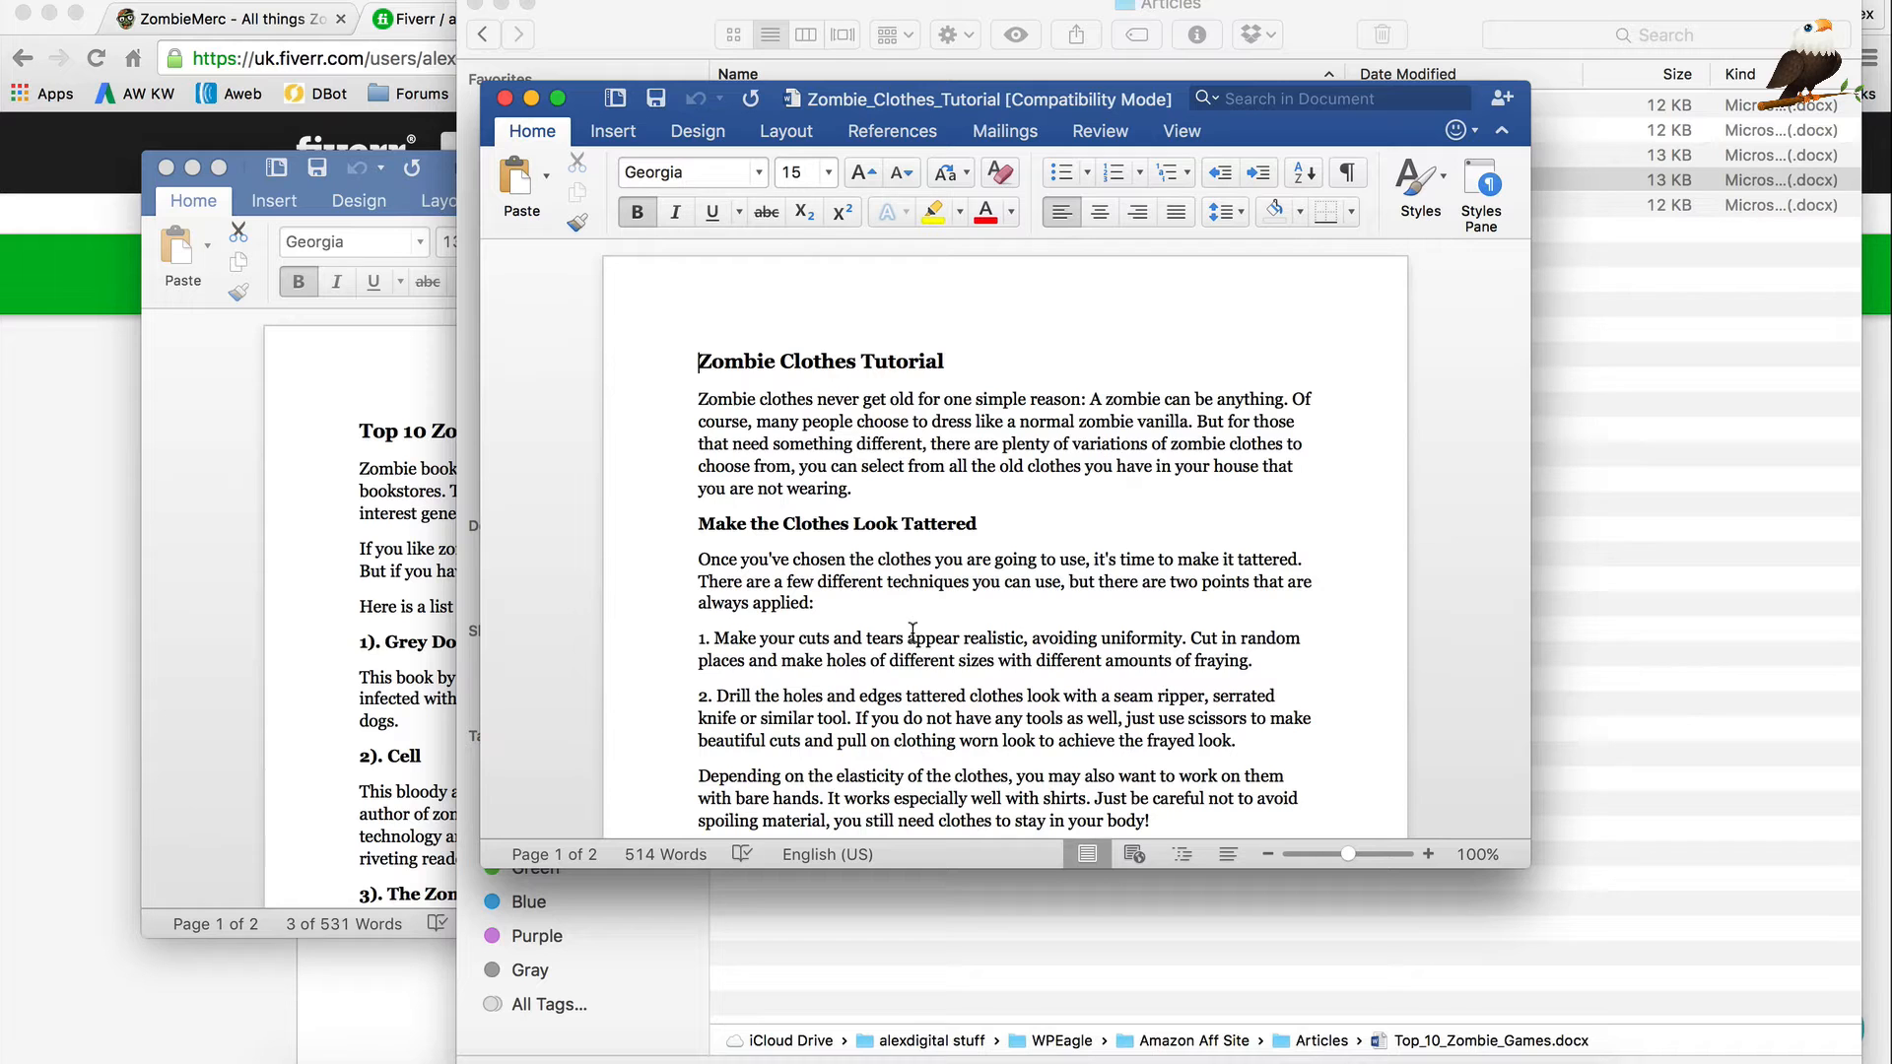
scroll(1179, 499, "down", 8)
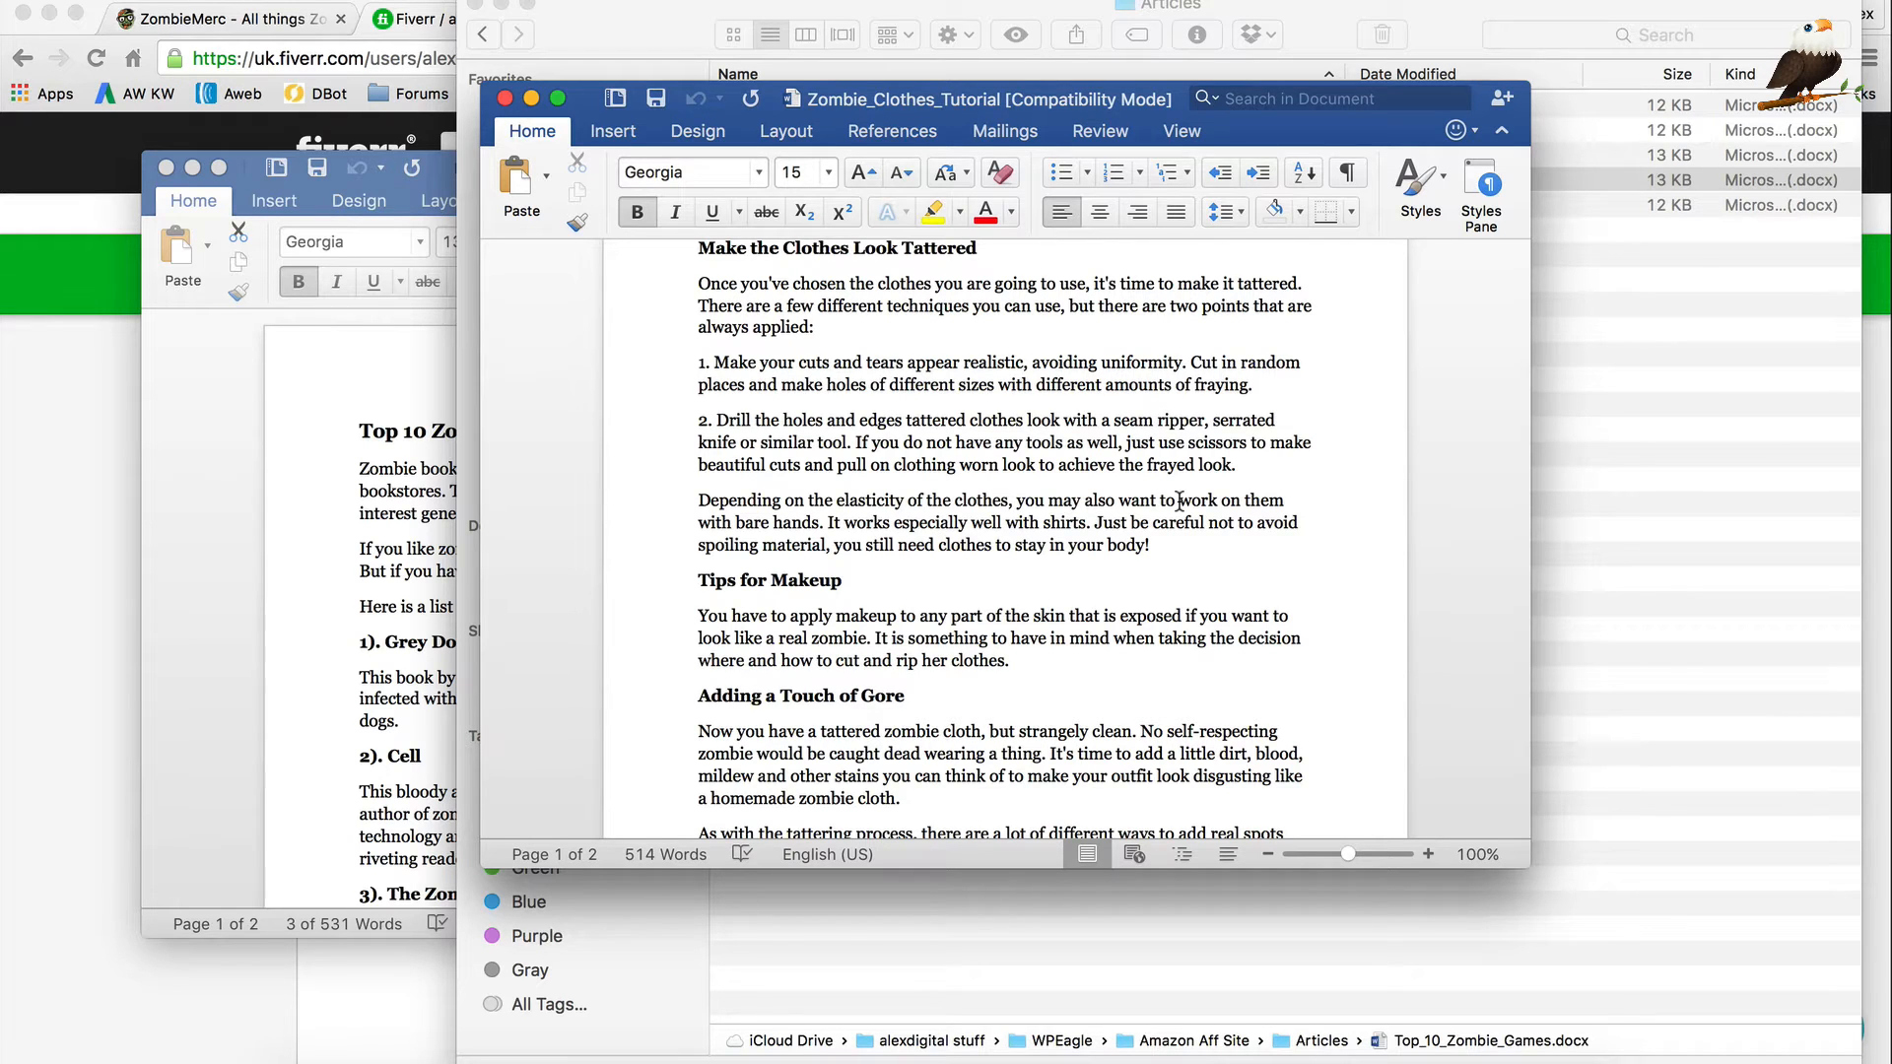
scroll(1100, 460, "down", 5)
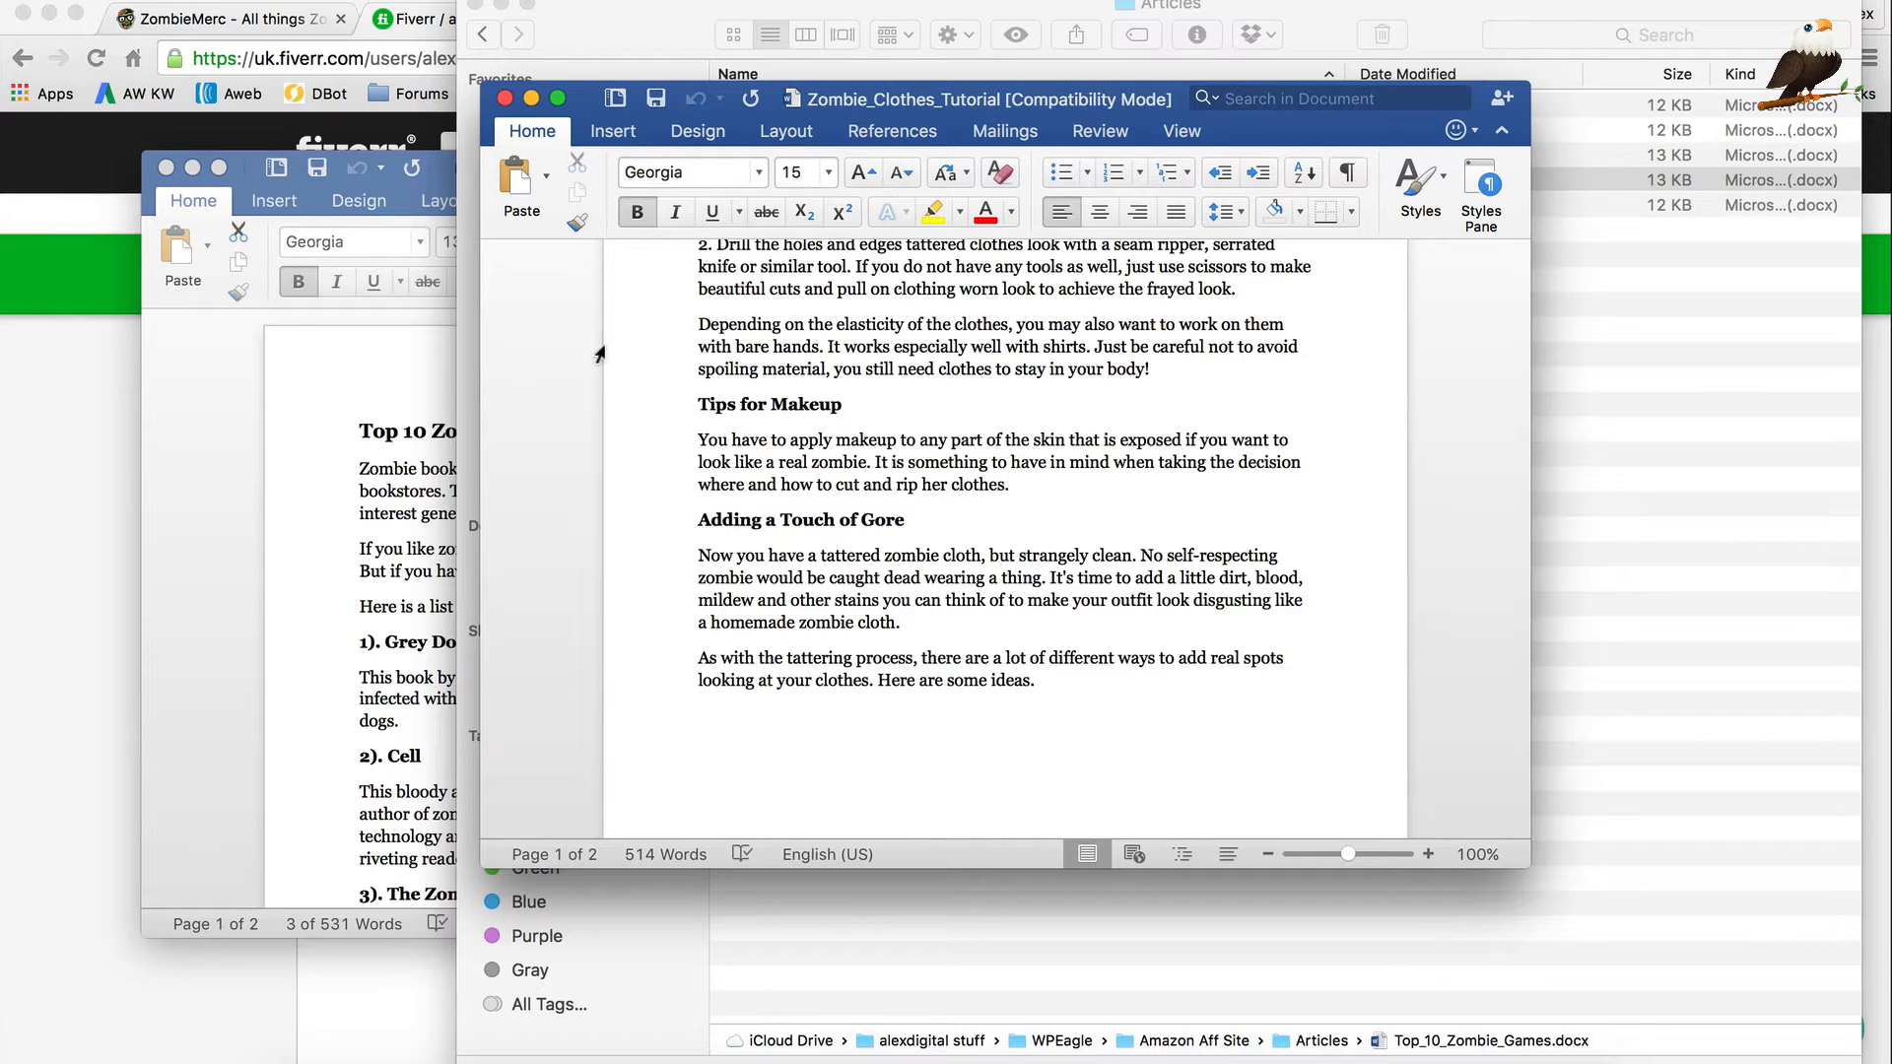
Bring the Top_10_Zombie_Books document to the front, move it into clear view, and read through its book list.
left_click(414, 503)
left_click_drag(800, 165, 935, 95)
scroll(1009, 369, "down", 4)
scroll(1008, 369, "up", 4)
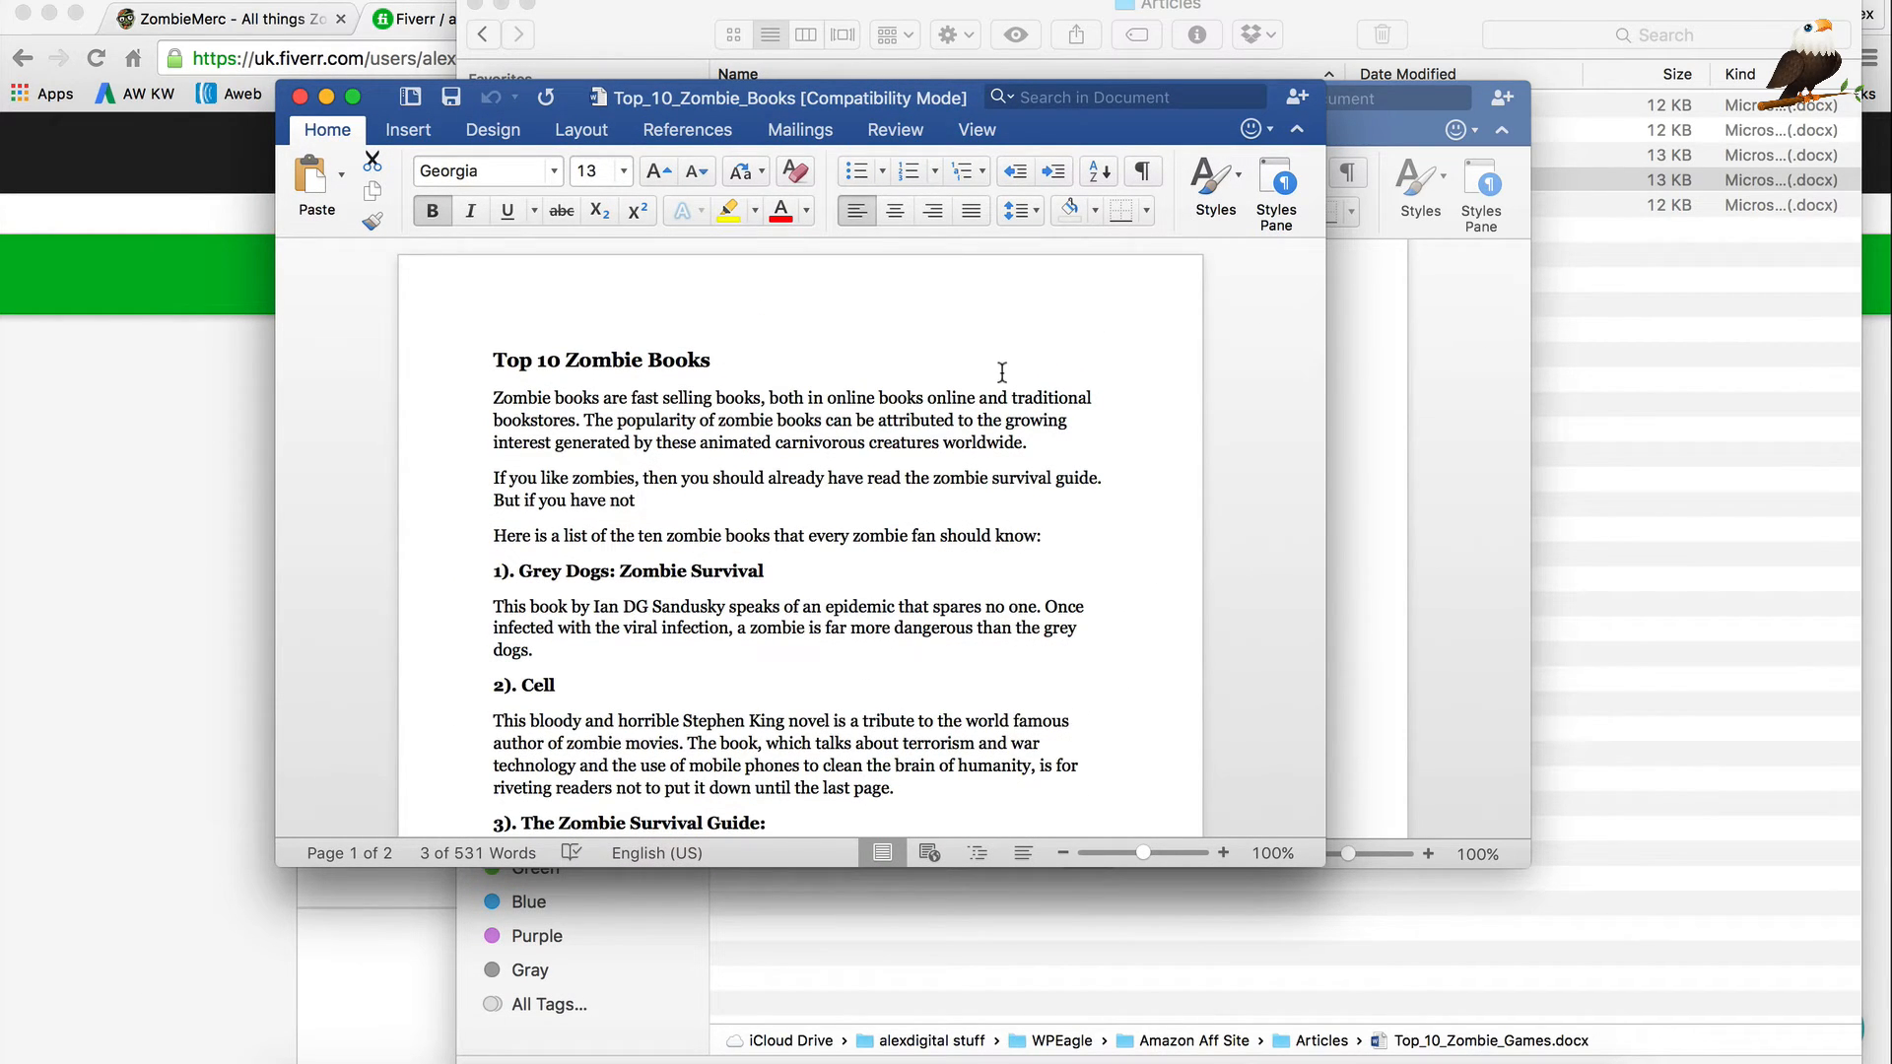
scroll(1008, 369, "down", 20)
scroll(995, 402, "down", 12)
scroll(990, 403, "up", 20)
left_click(870, 505)
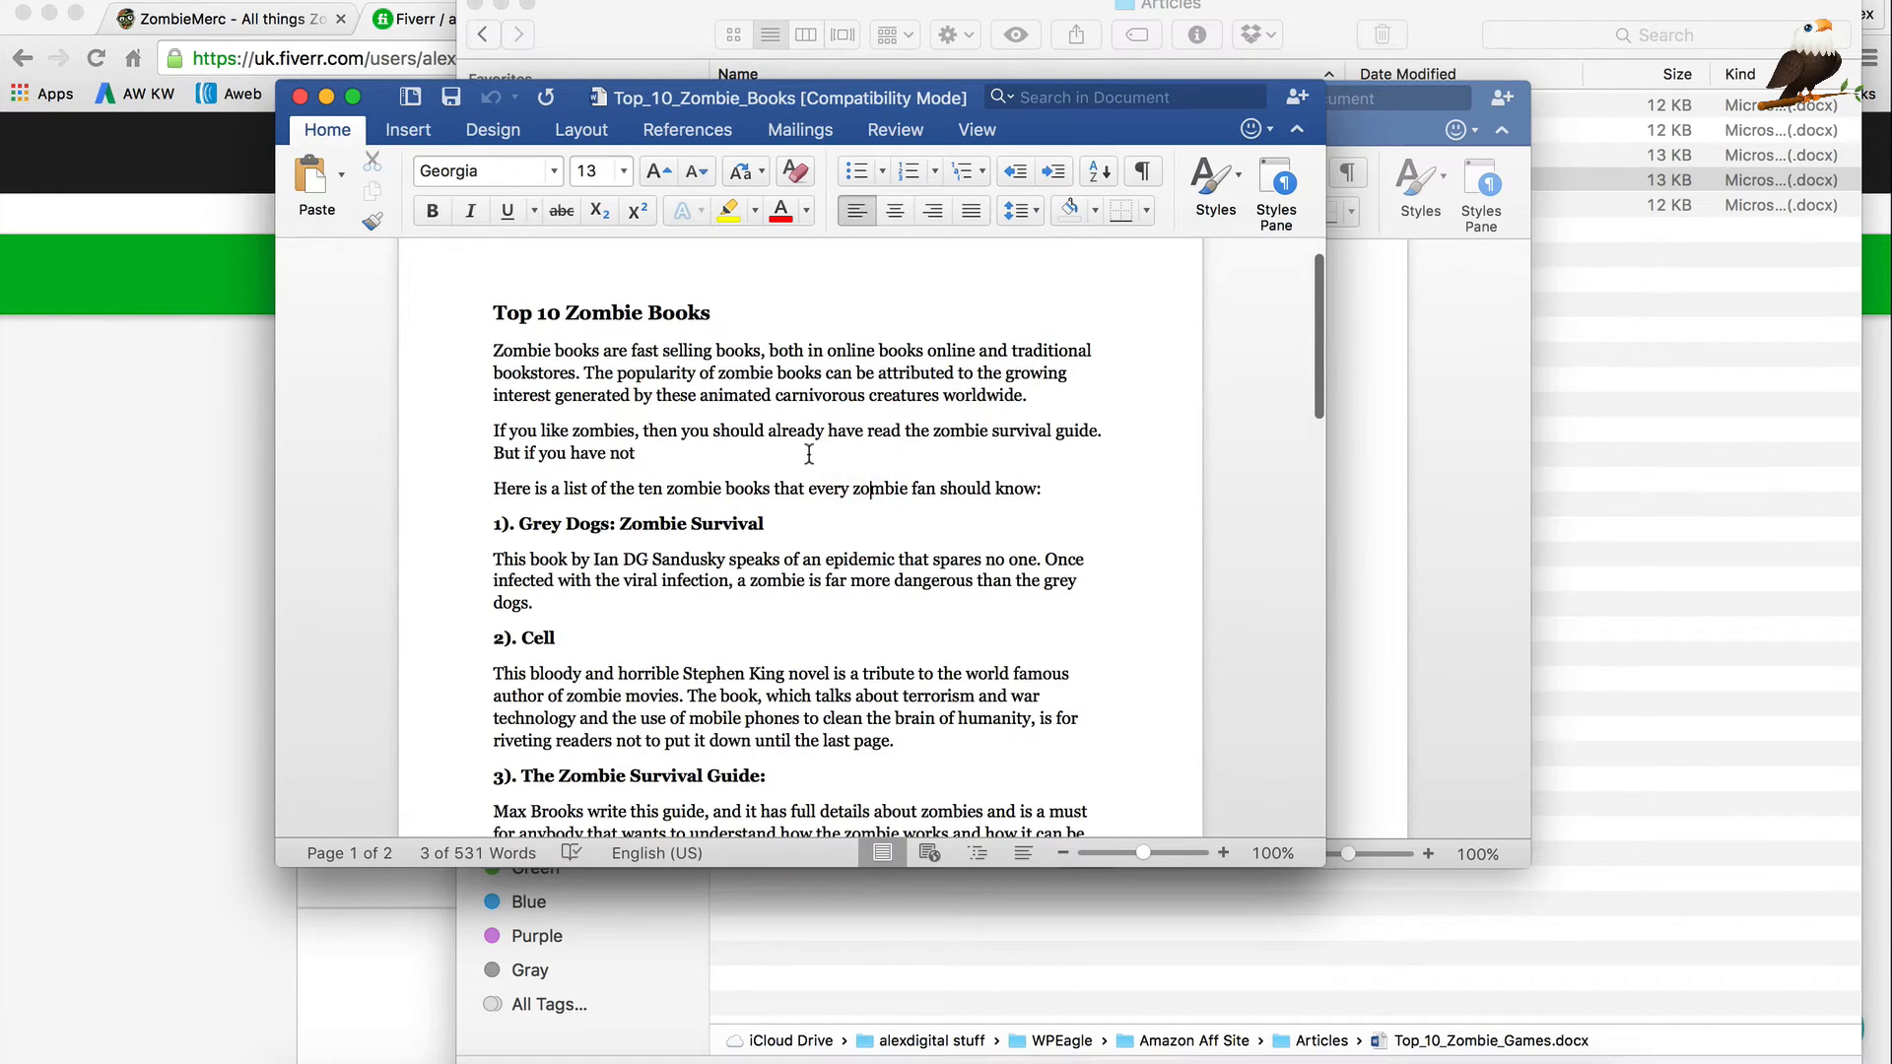
scroll(1084, 661, "down", 3)
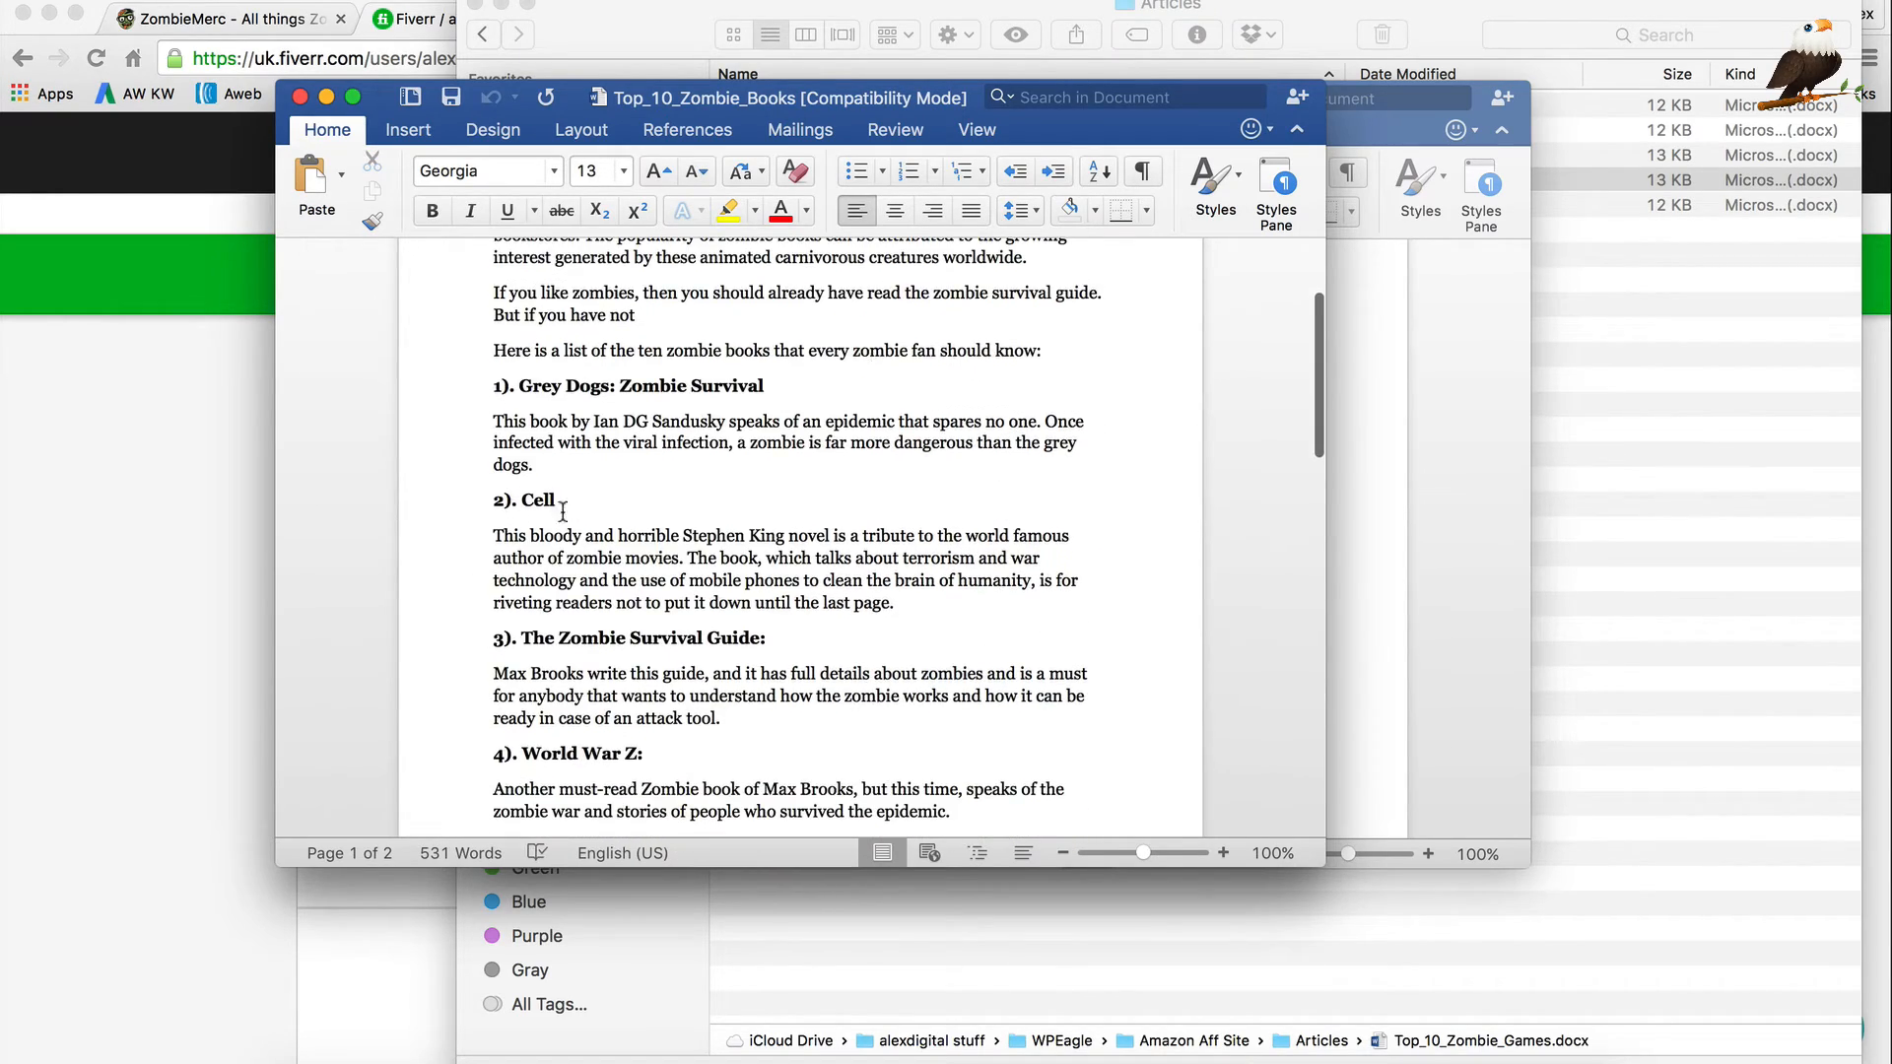
scroll(770, 506, "up", 1)
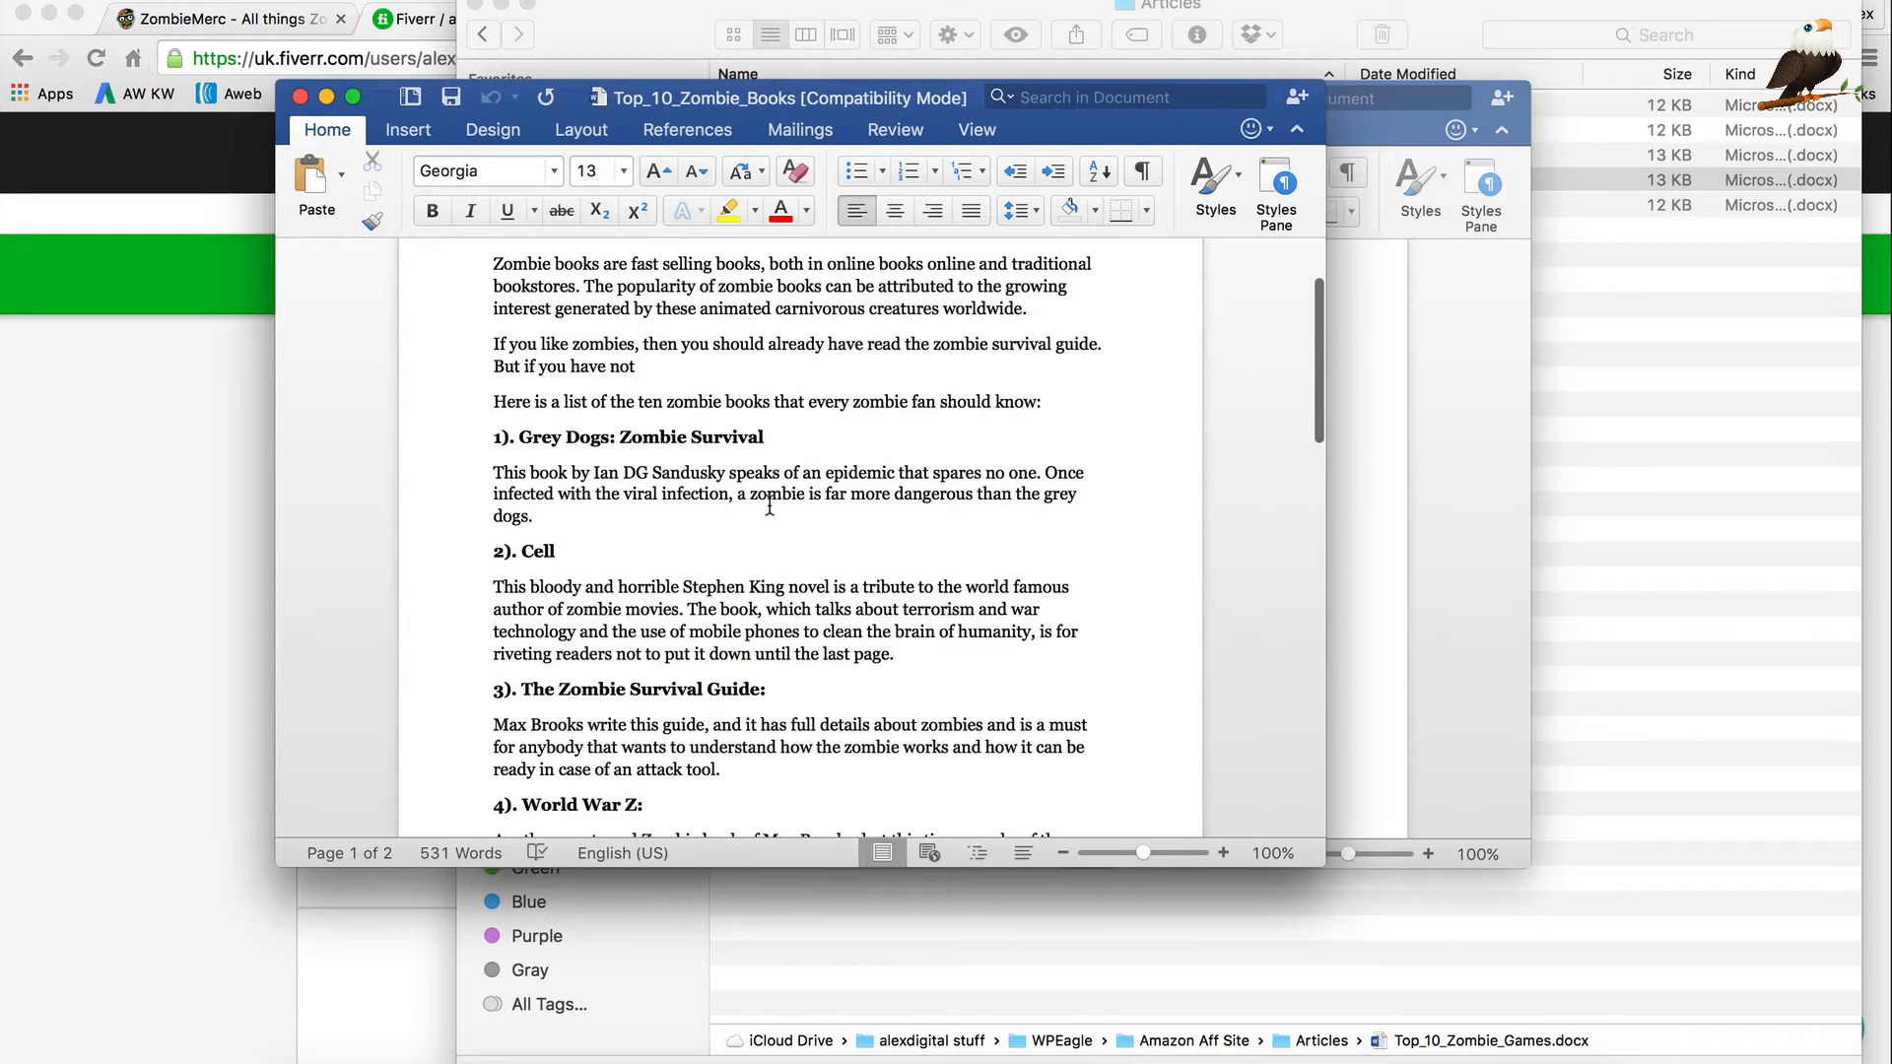
scroll(769, 506, "up", 3)
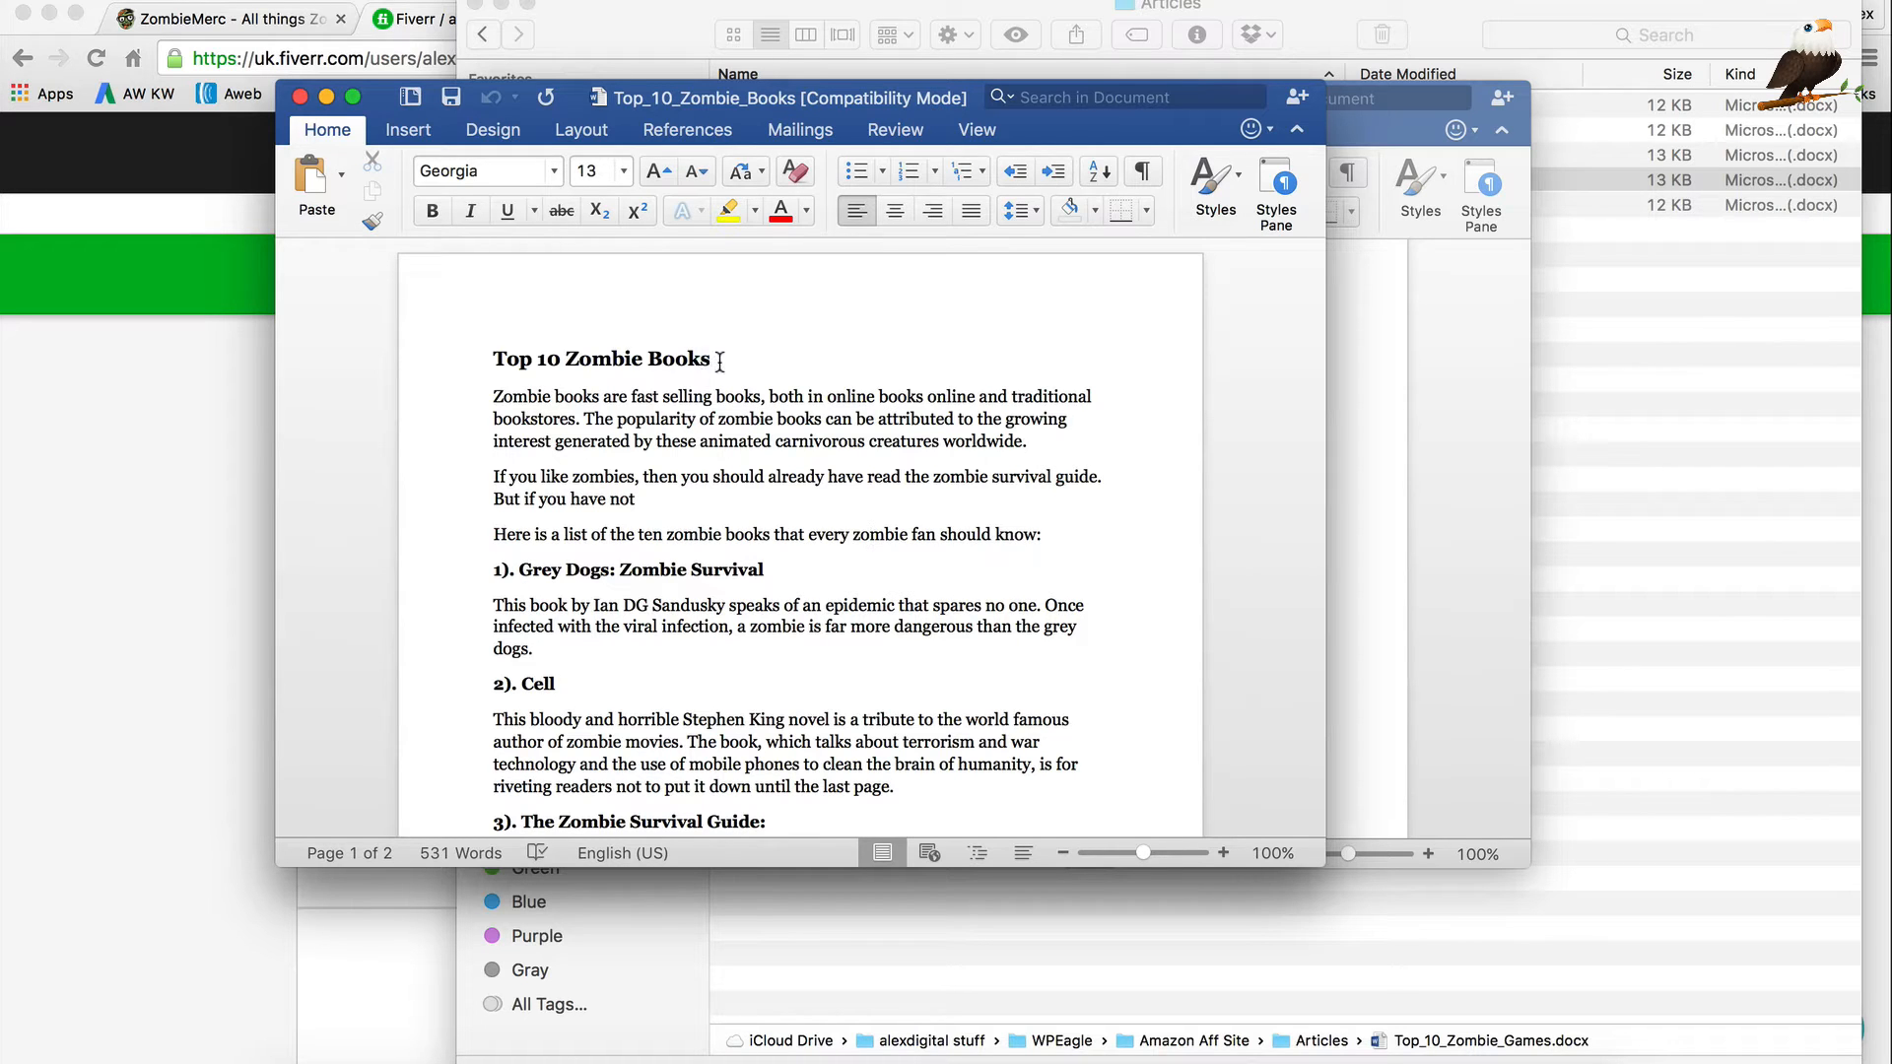
Copy the title "Top 10 Zombie Books" from the top of the article.
left_click_drag(721, 361, 438, 357)
left_click(725, 402)
left_click_drag(725, 361, 496, 361)
key("super+c")
Switch to the ZombieMerc site in the browser and create a new post titled "Top 10 Zombie Books".
left_click(216, 394)
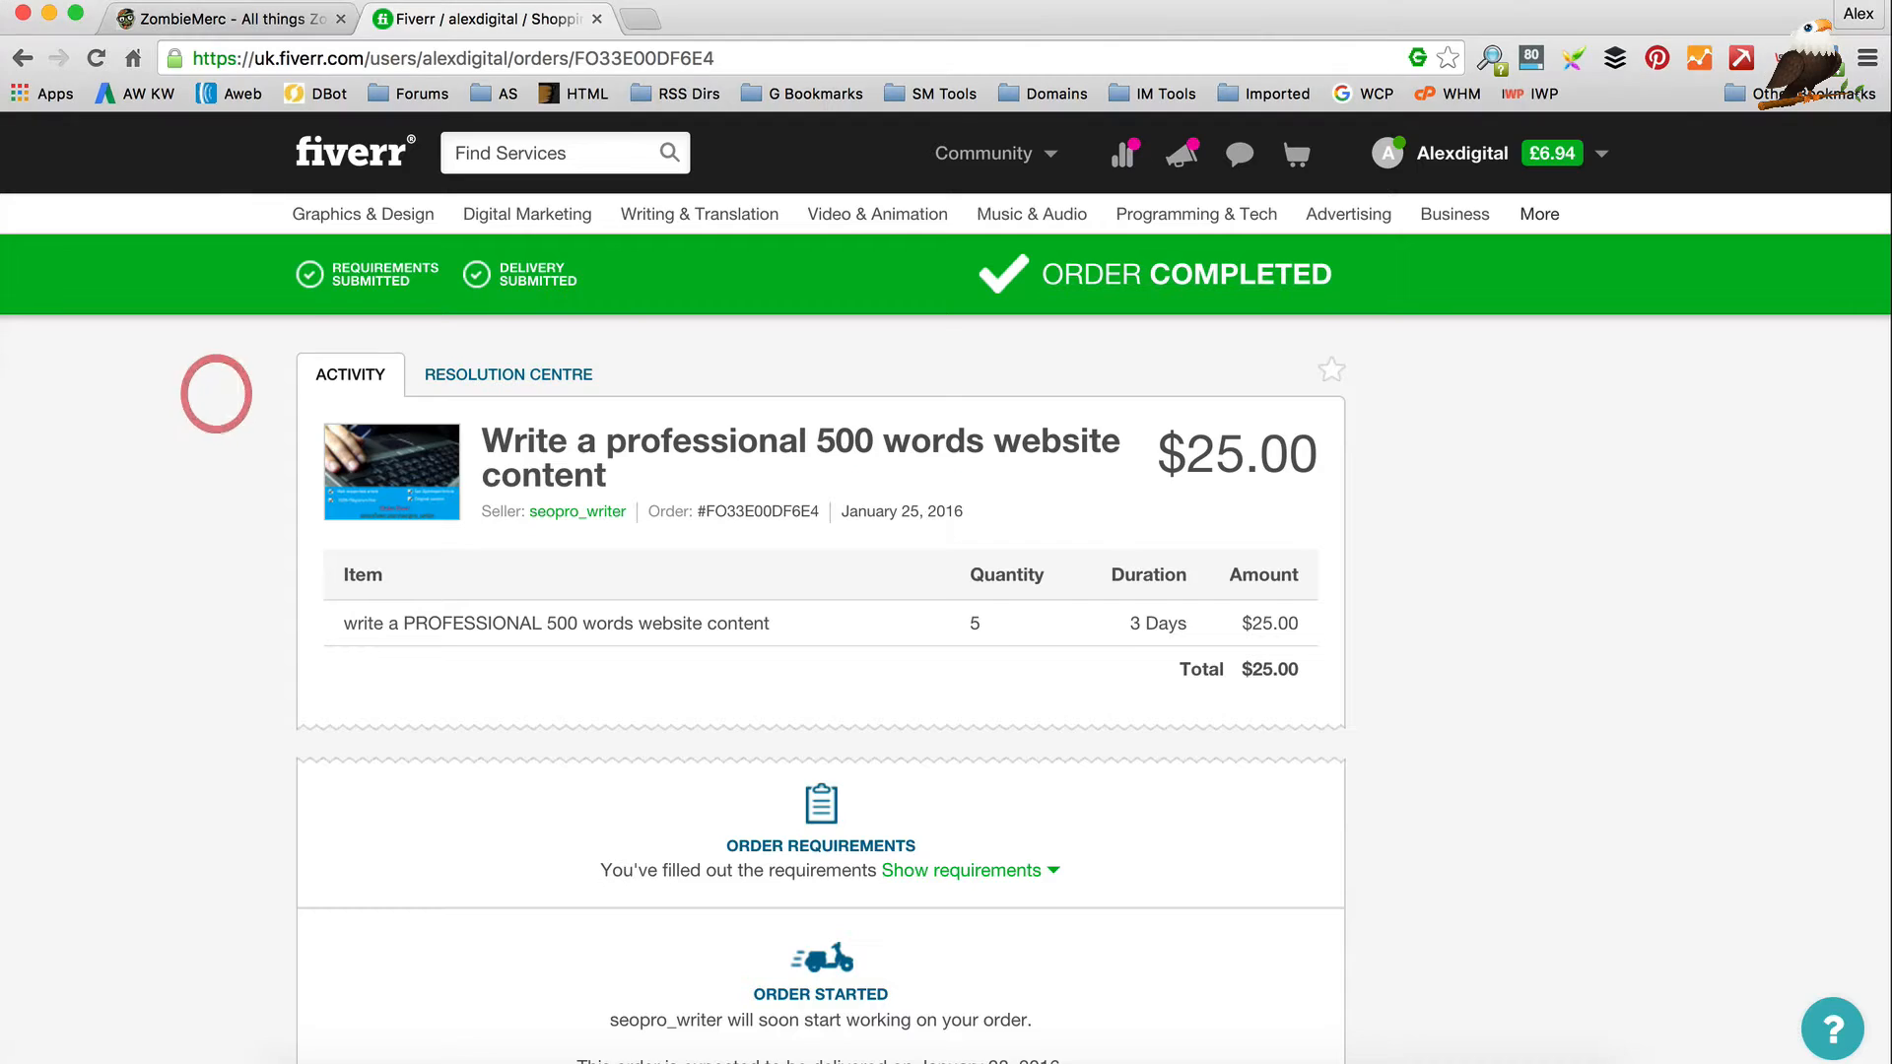
left_click(222, 19)
mouse_move(143, 138)
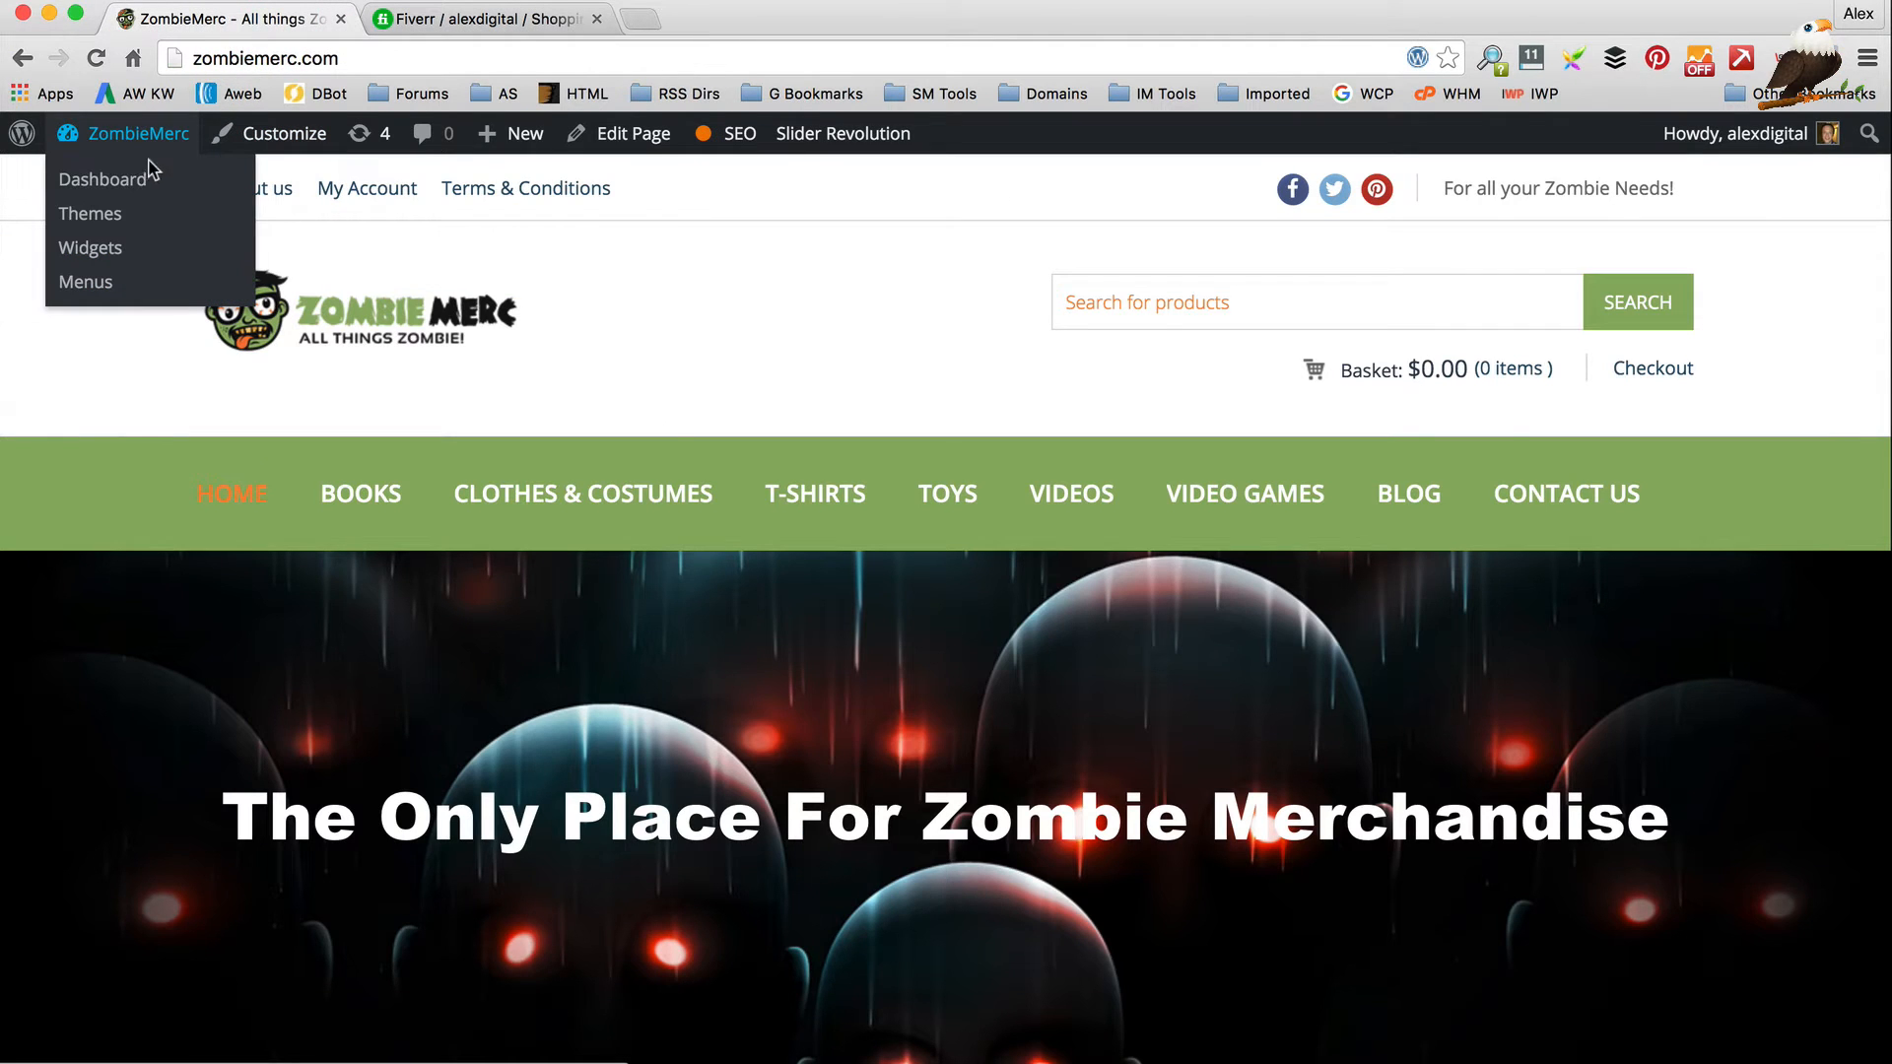
mouse_move(512, 134)
left_click(535, 187)
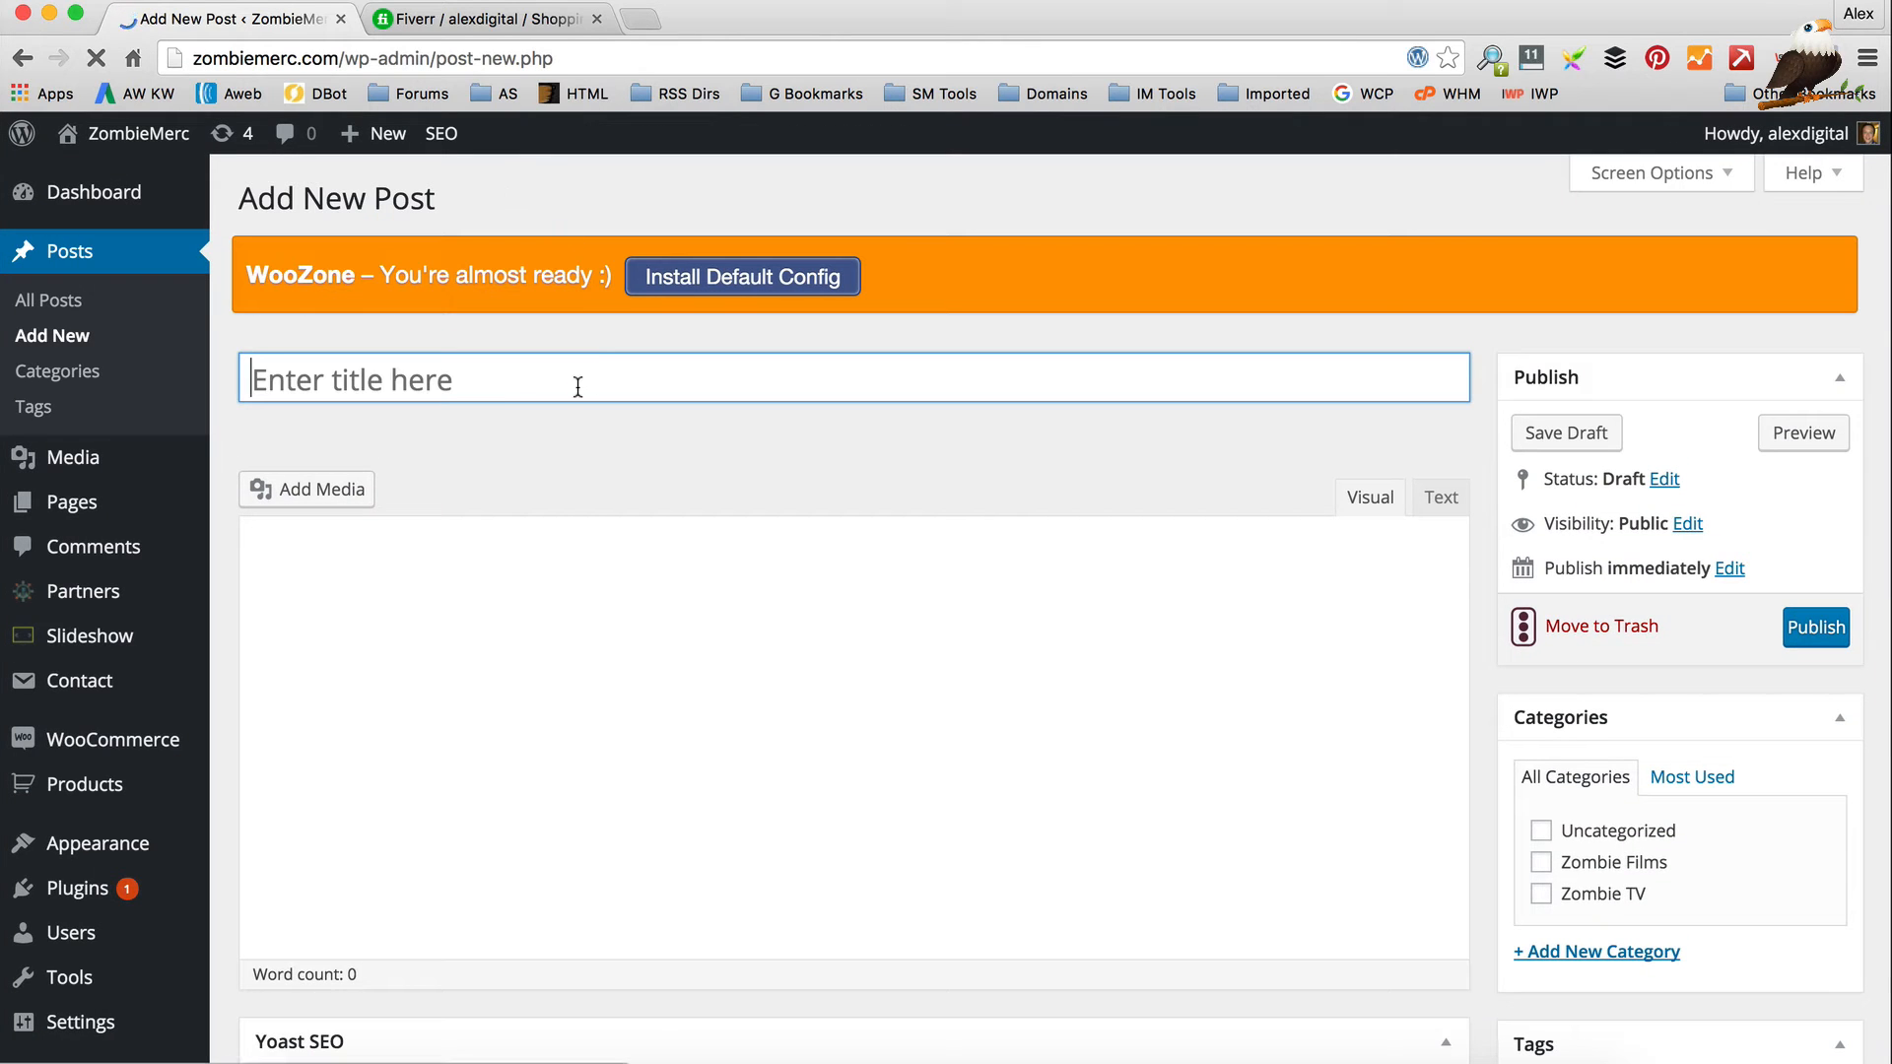
left_click(581, 386)
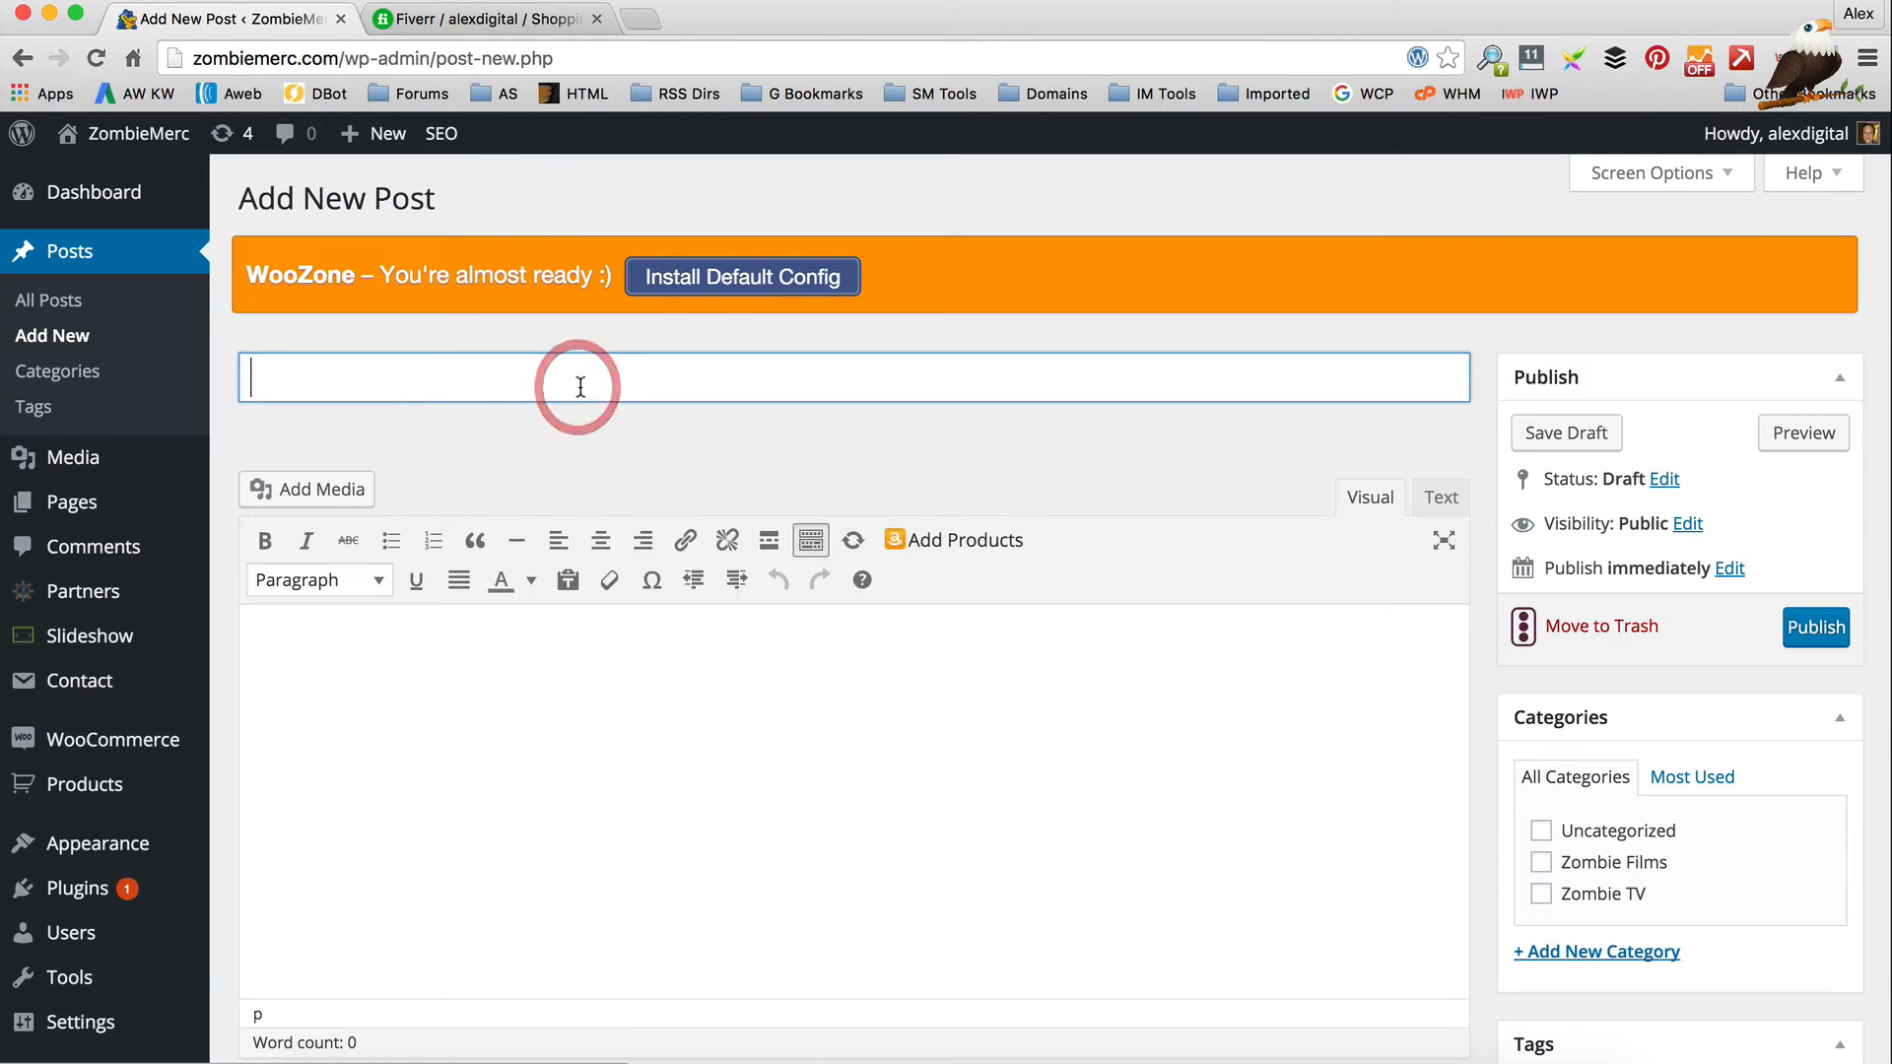
key("super+v")
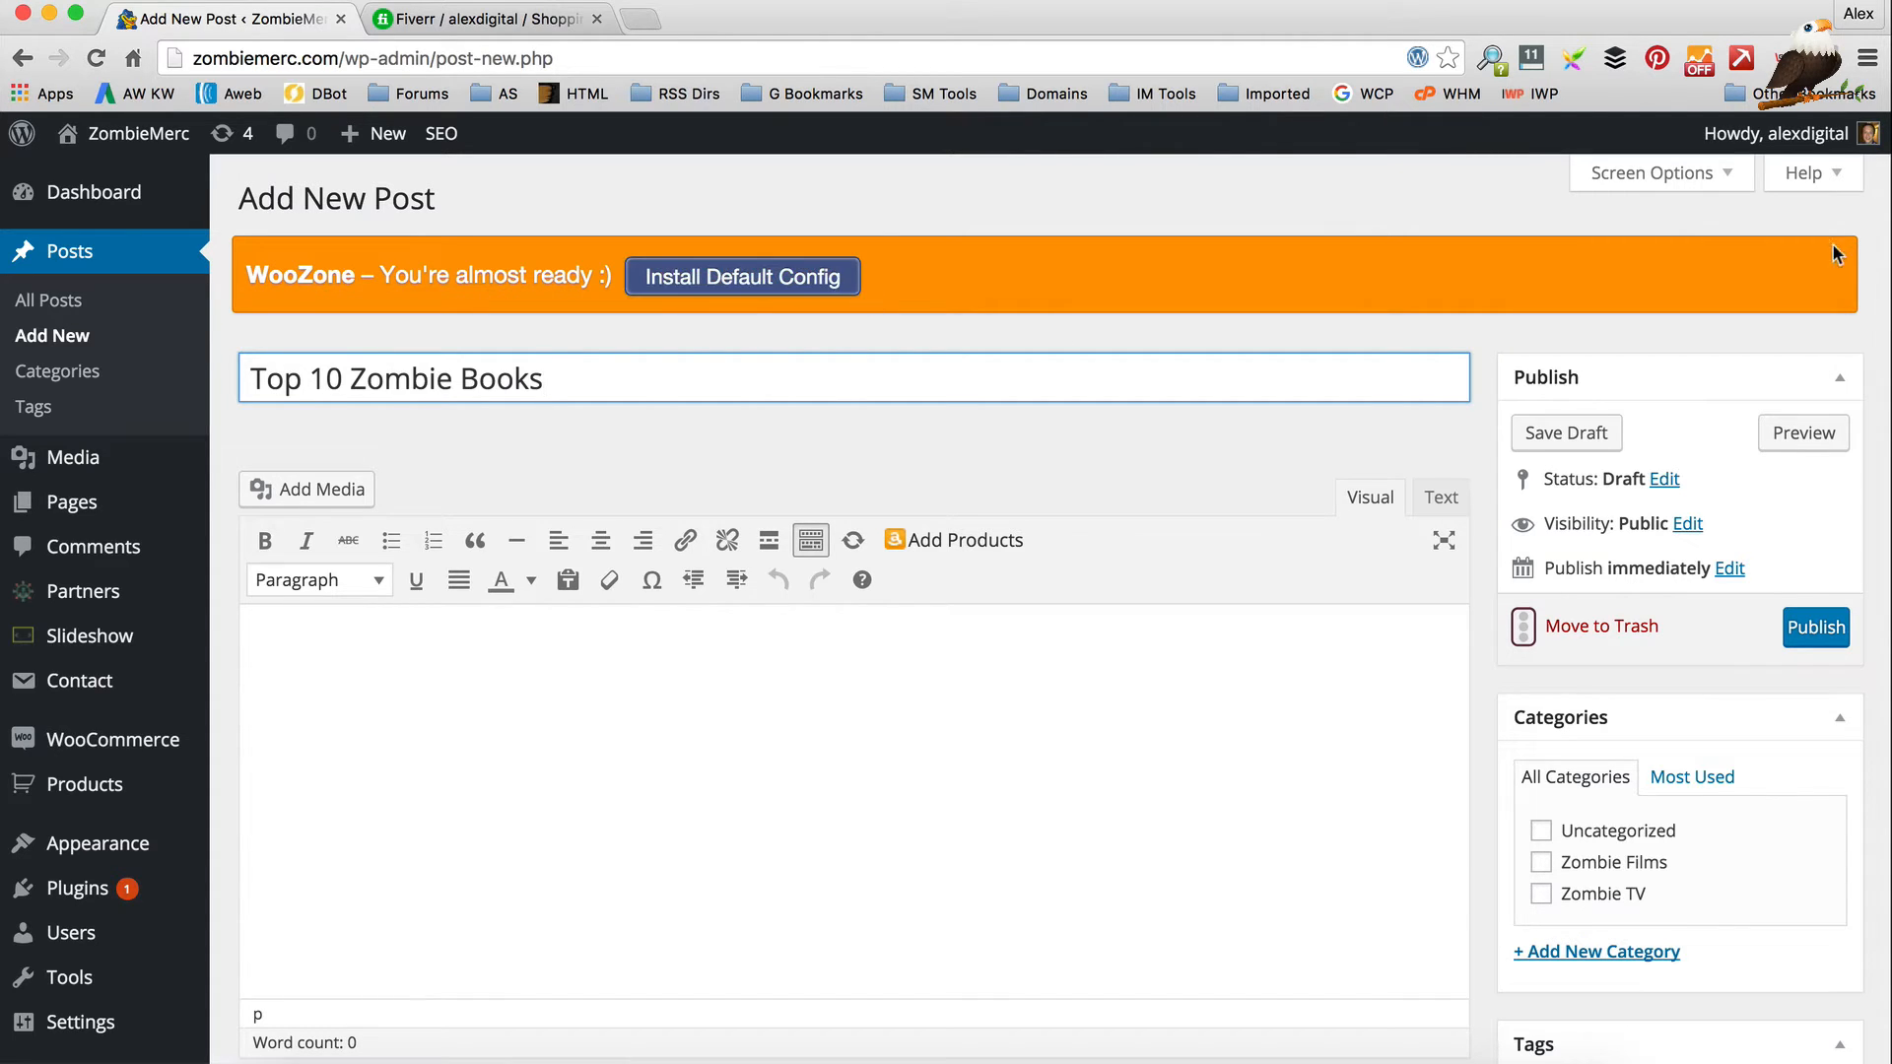
Add a new category named "Zombie Books" to the post.
left_click(651, 656)
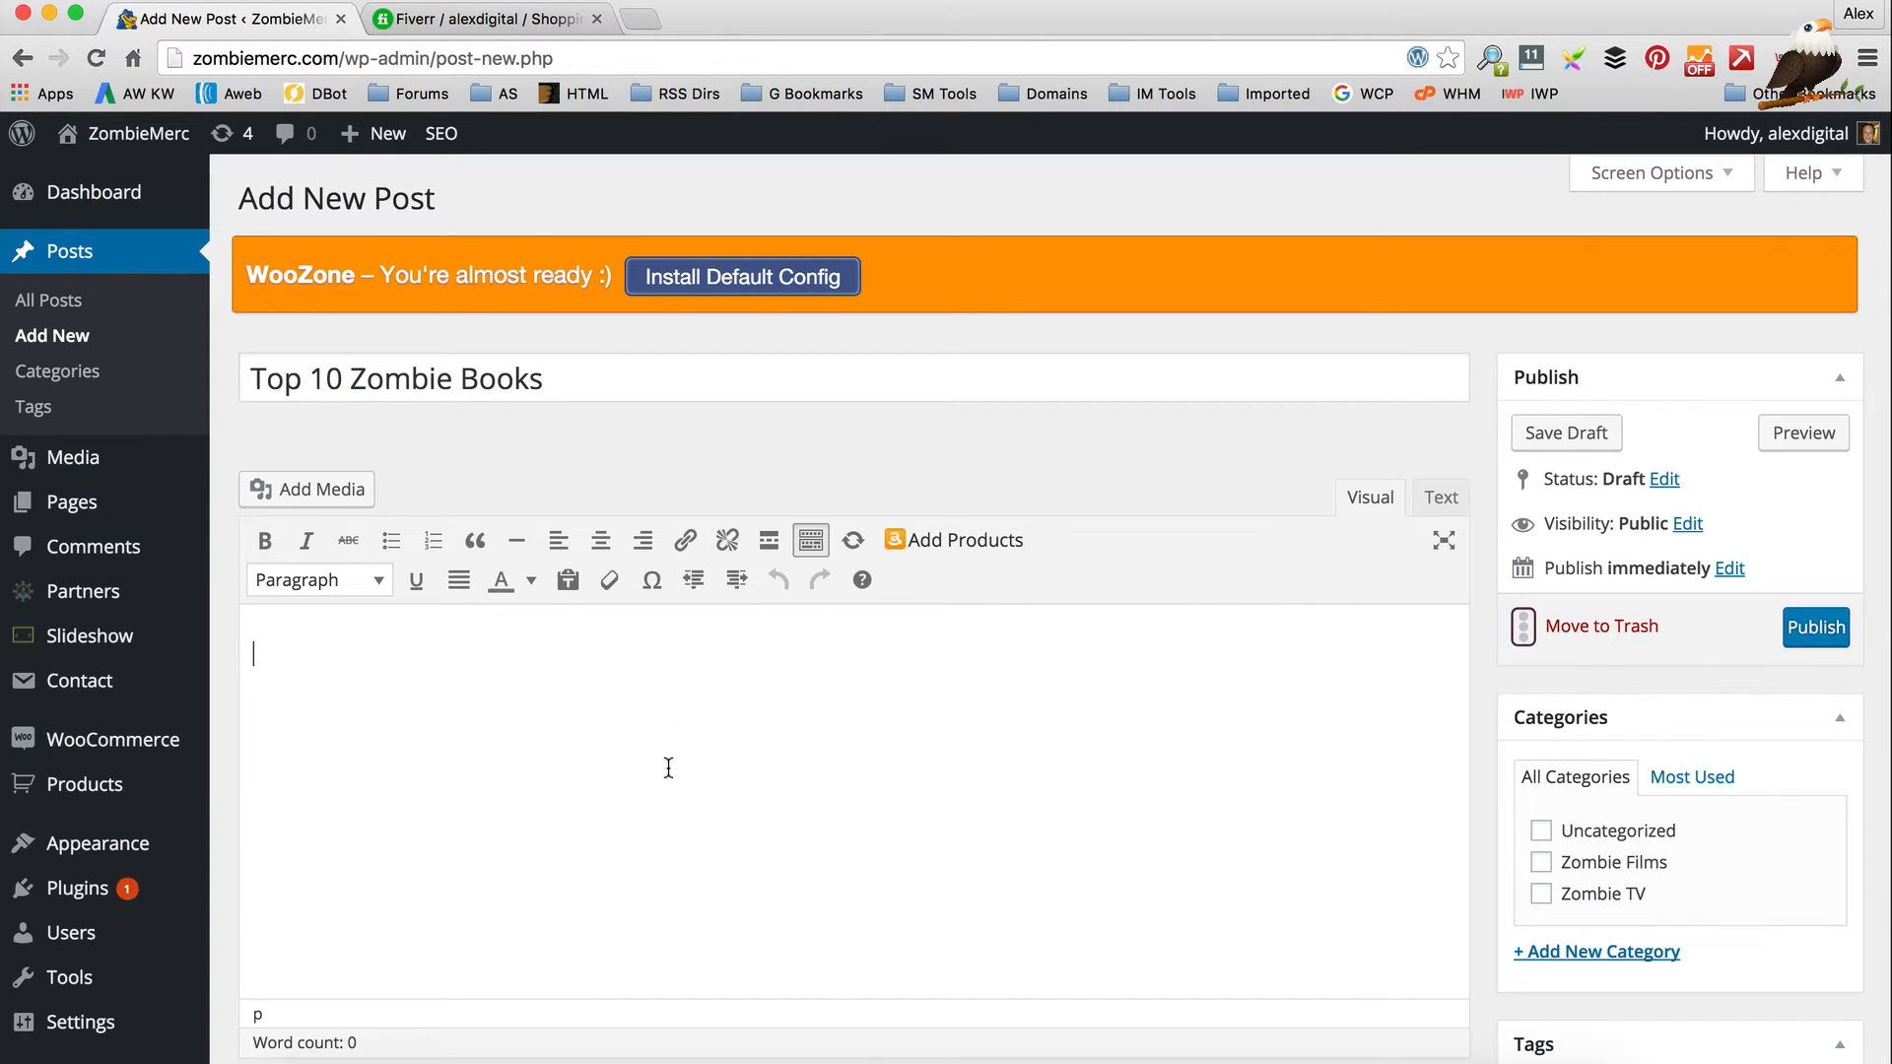
mouse_move(727, 1046)
scroll(1730, 688, "down", 2)
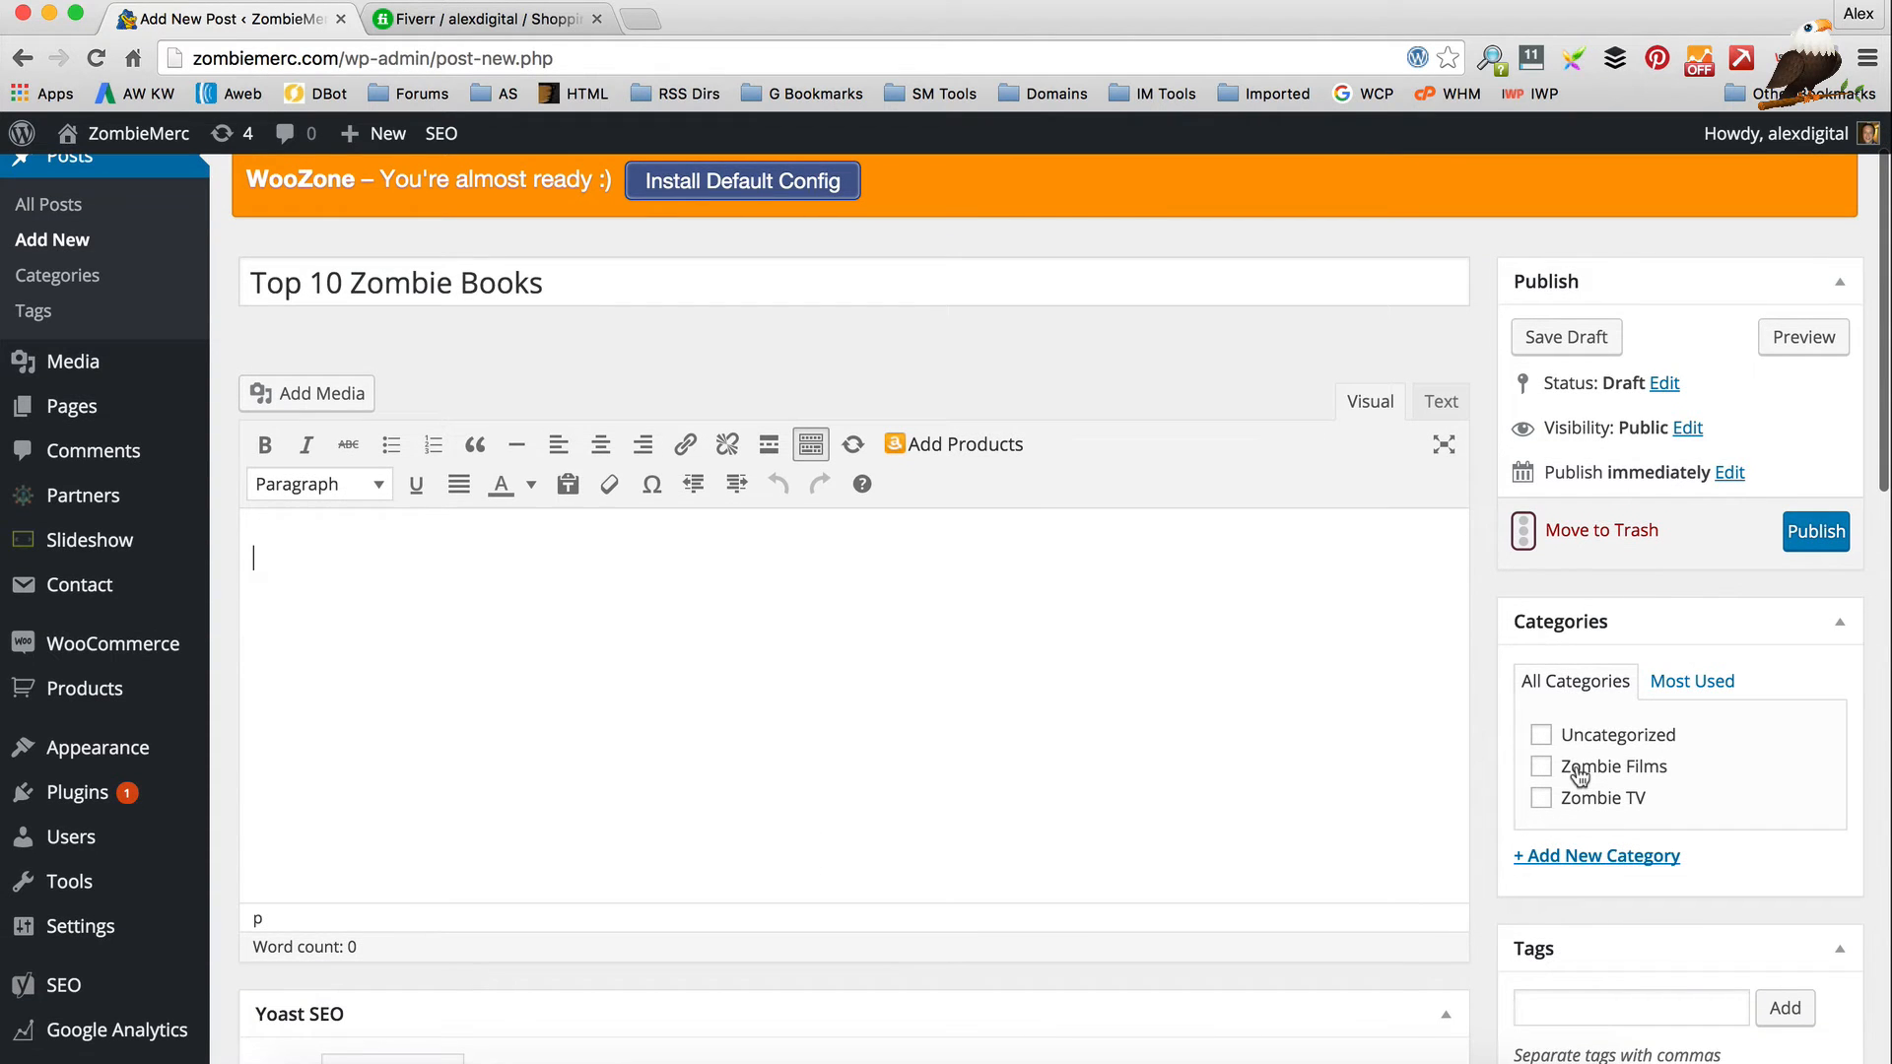
left_click(1606, 856)
type("Zombie Books")
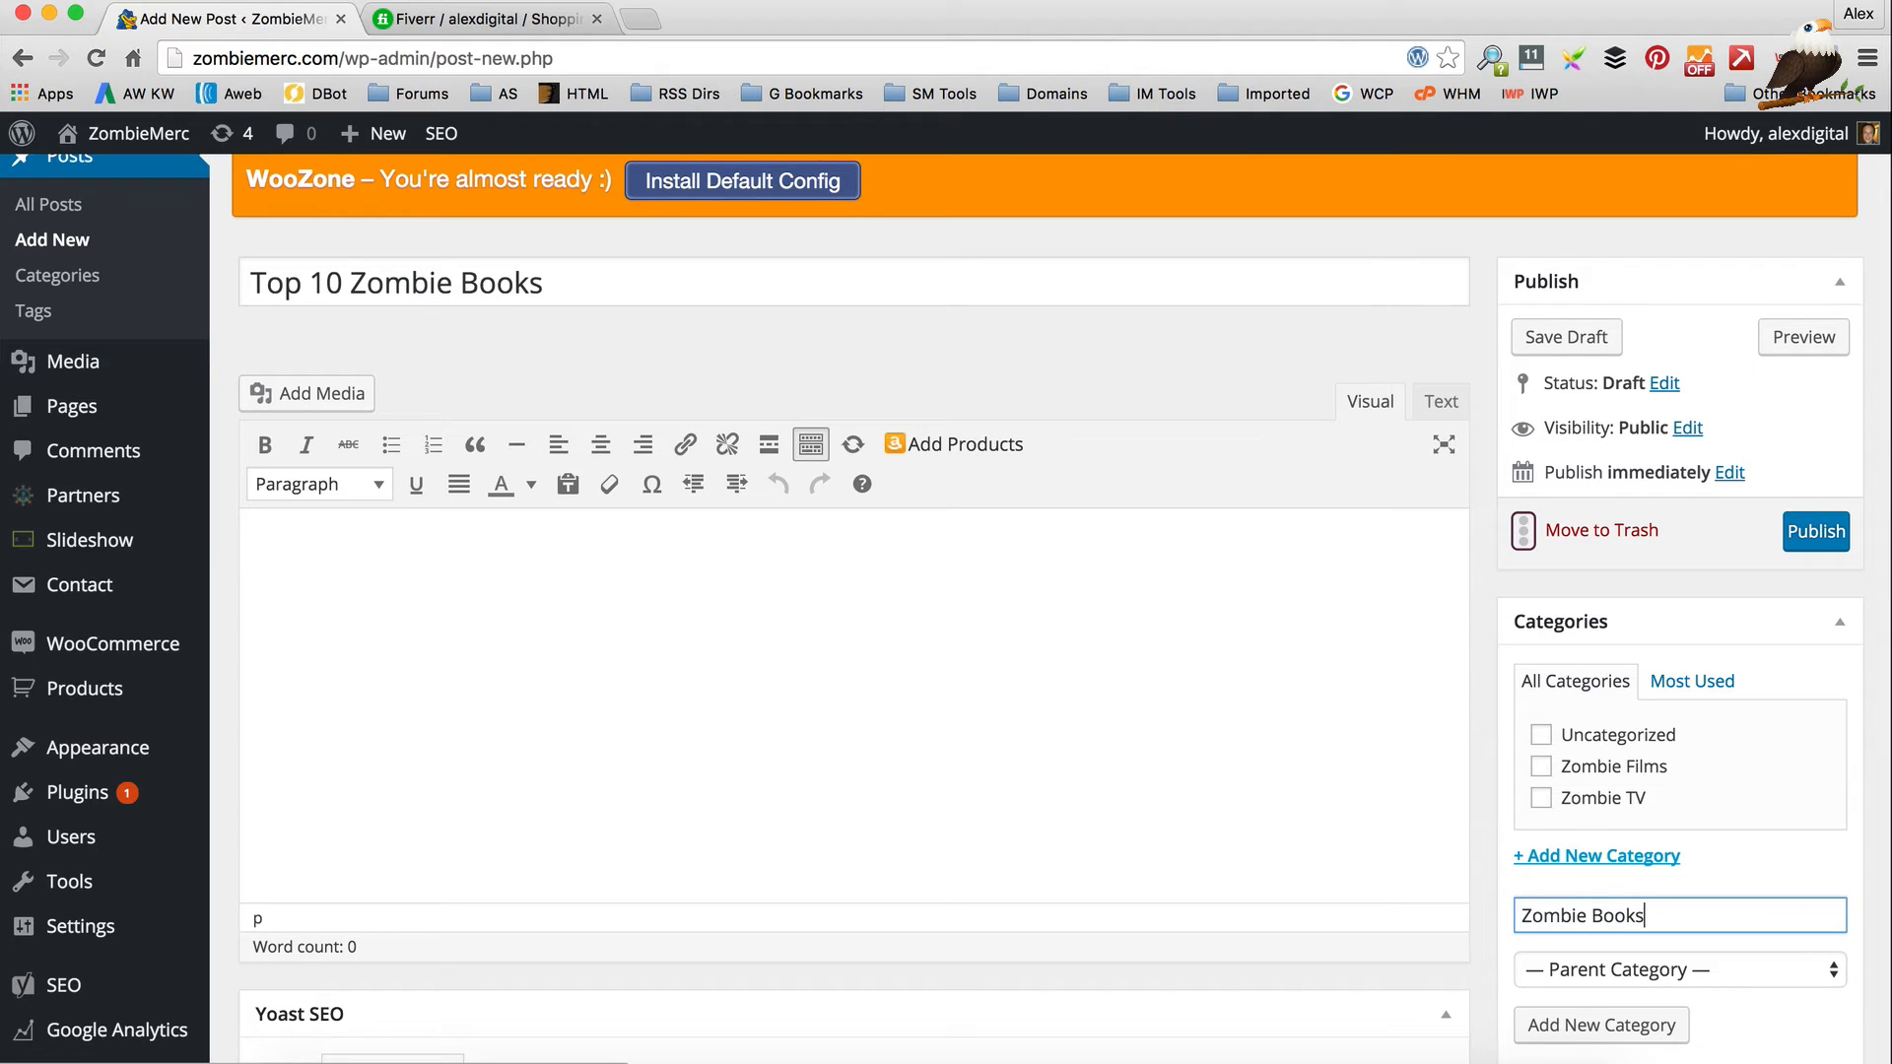
left_click(1656, 1025)
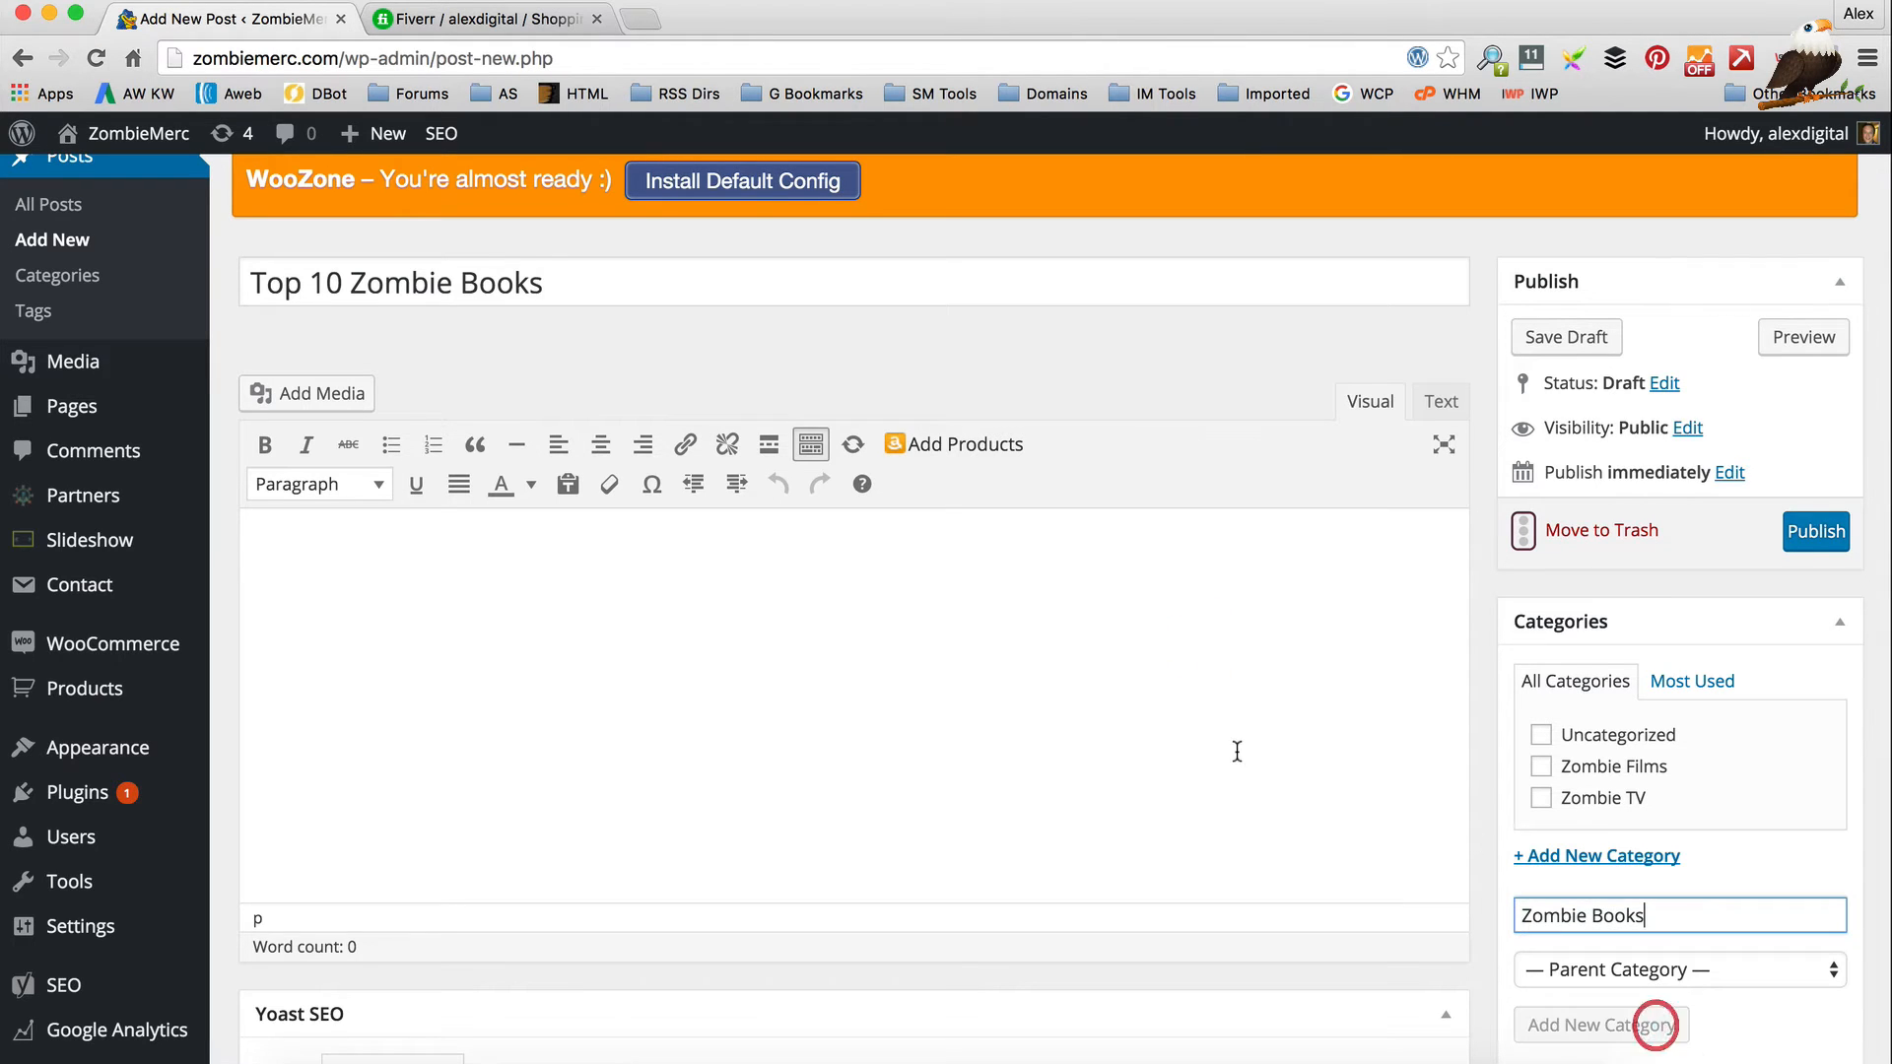
Copy the article text below the title from the Top_10_Zombie_Books Word document and paste it into the post body.
left_click(775, 585)
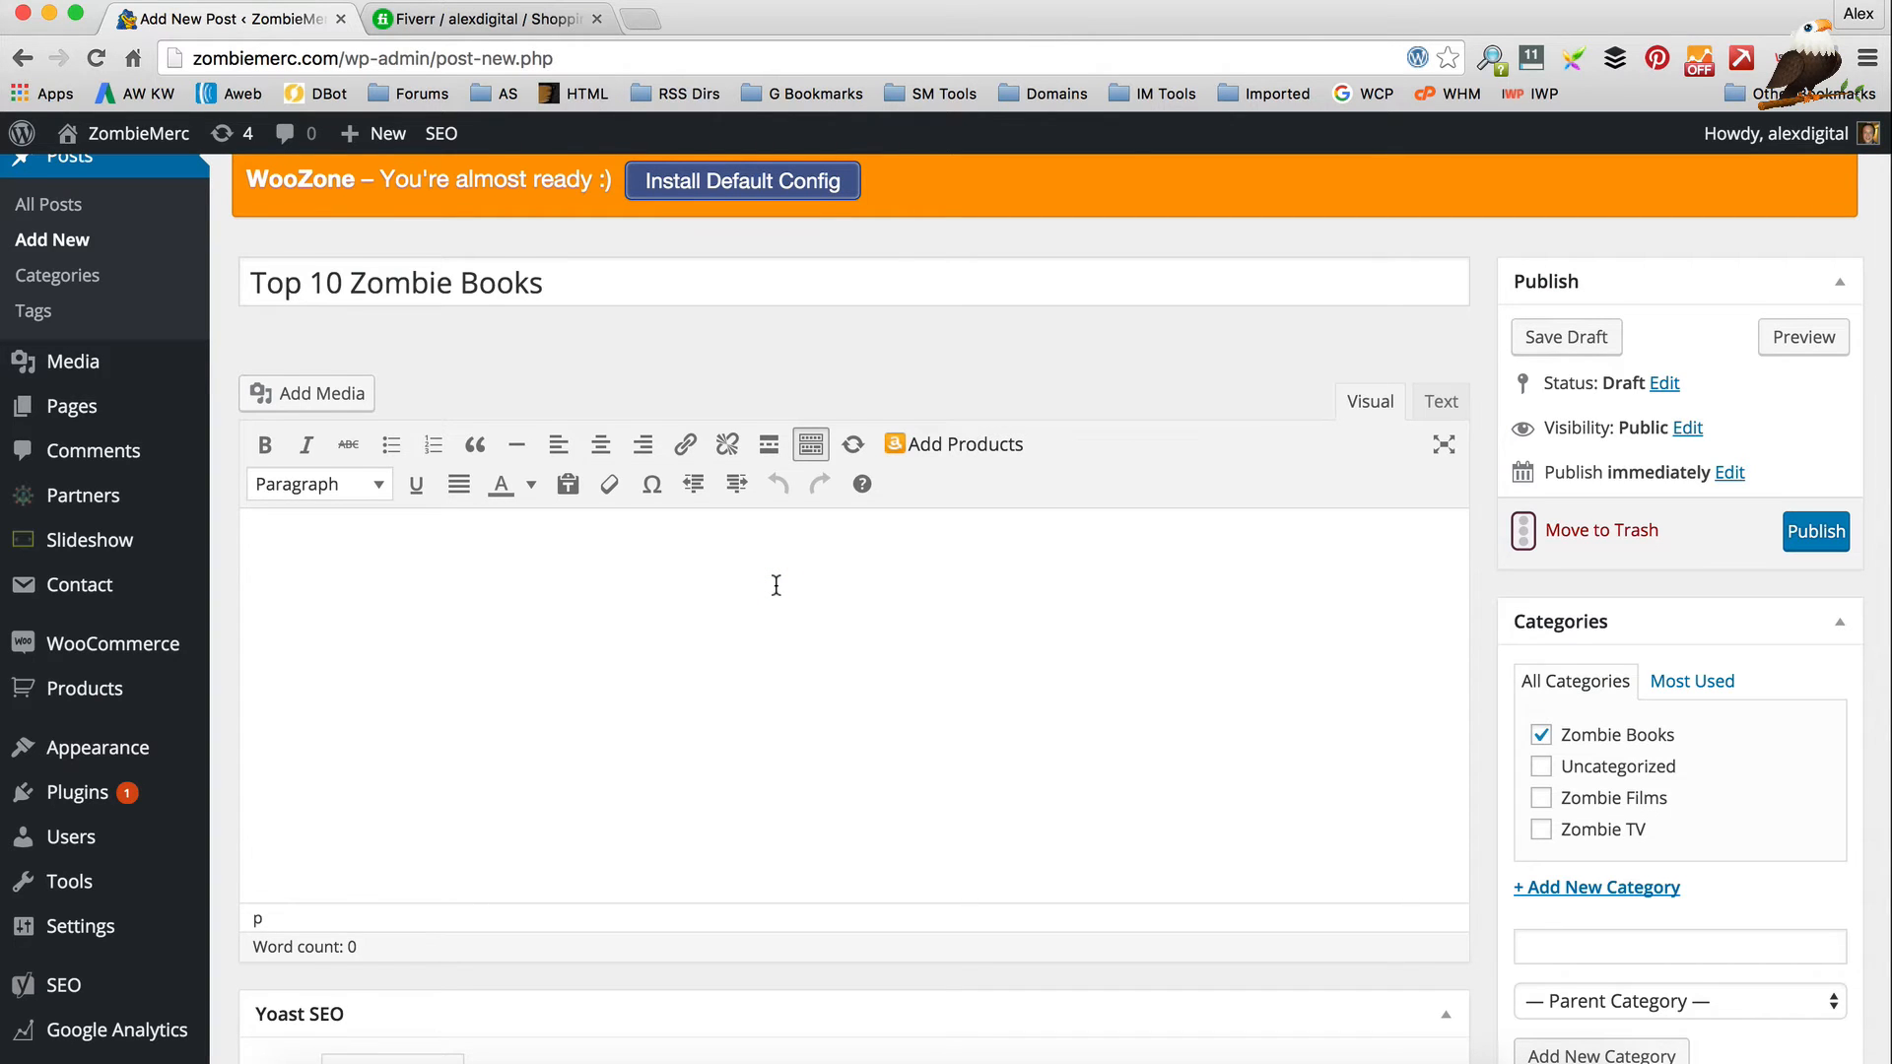
scroll(777, 586, "up", 1)
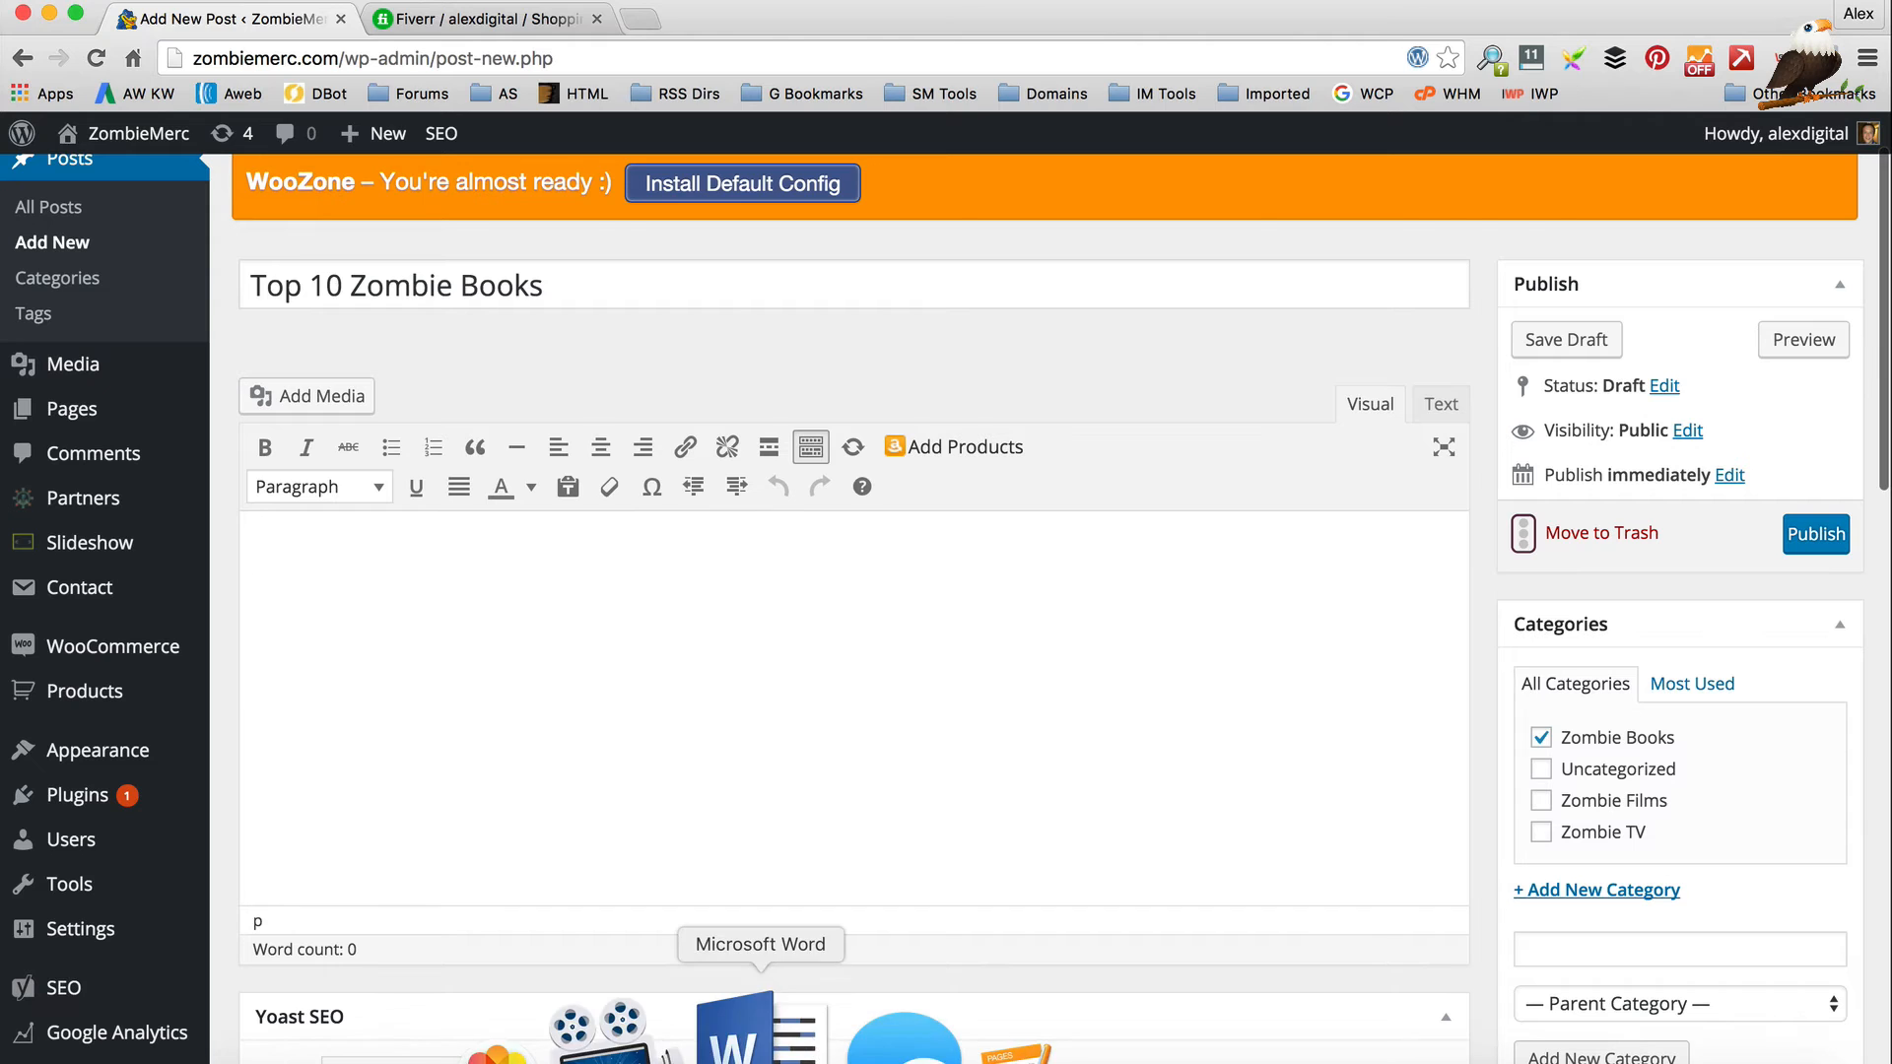
left_click(750, 1035)
left_click(637, 414)
left_click(491, 402)
left_click_drag(492, 401, 805, 682)
key("super+c")
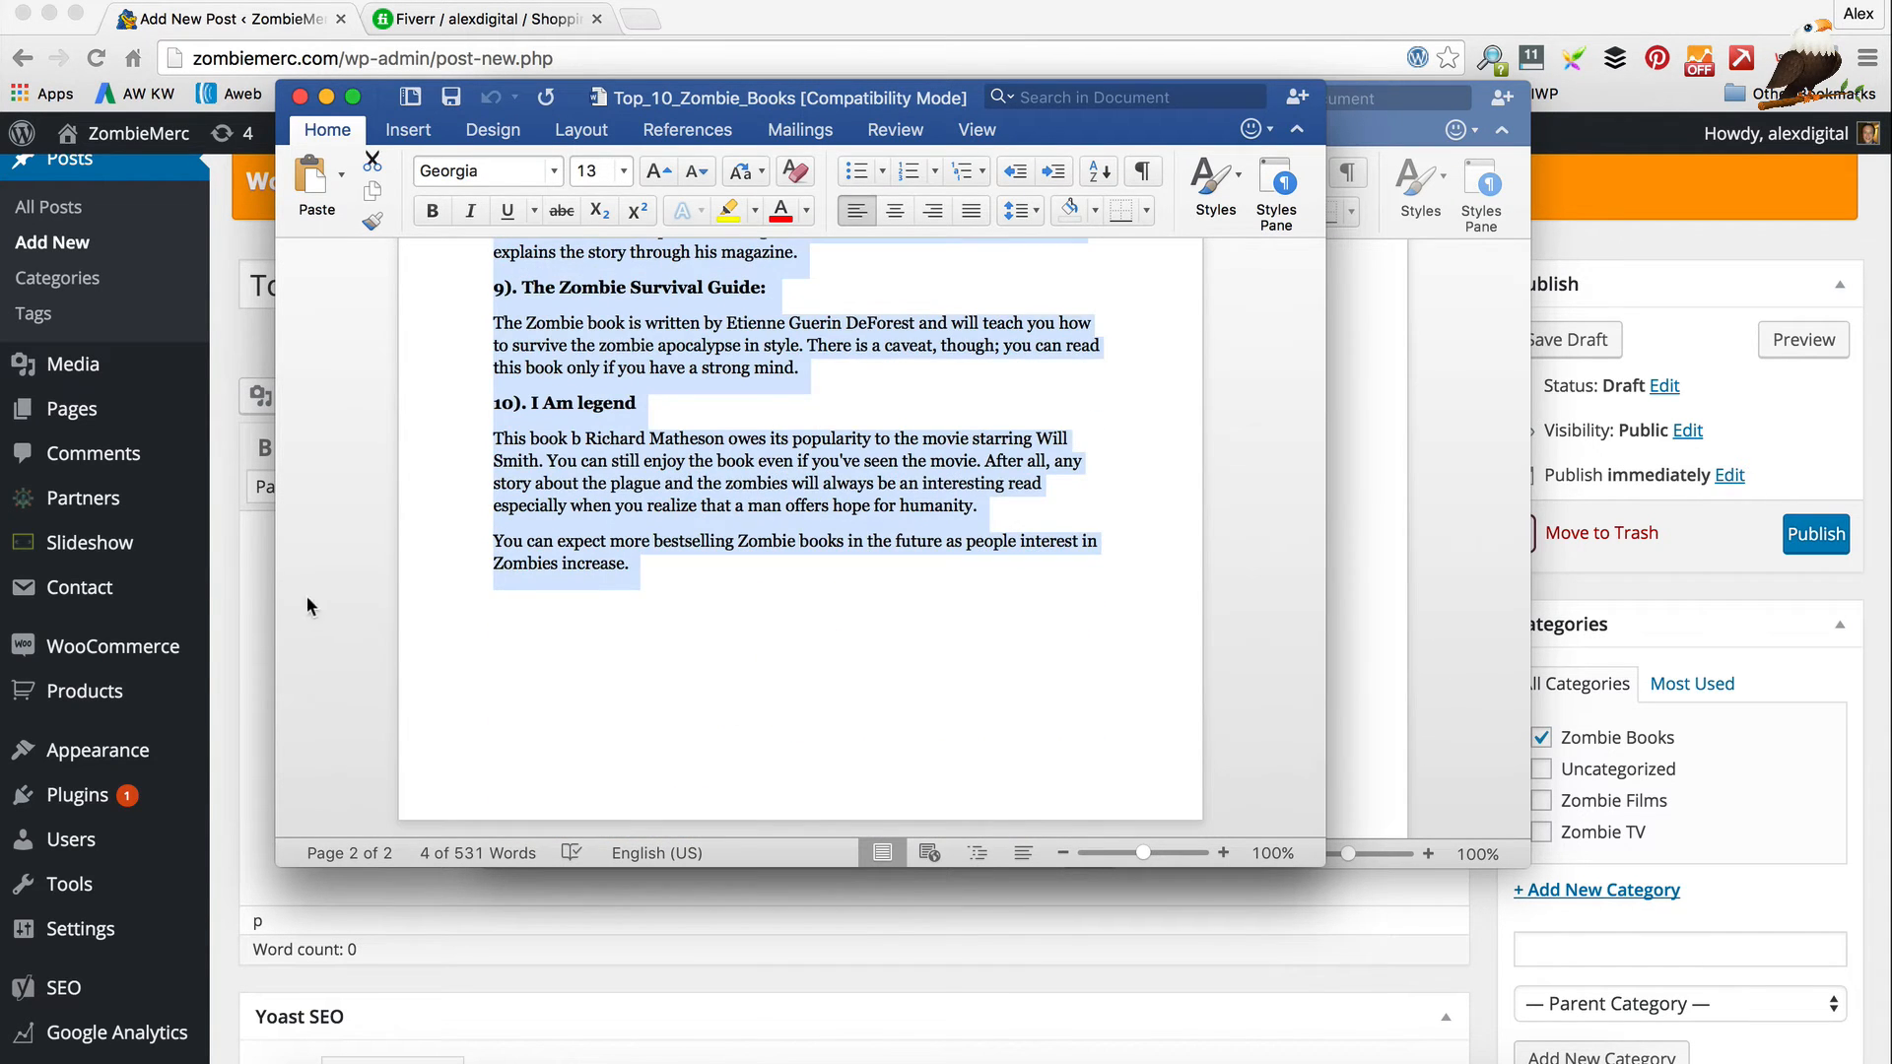
left_click(260, 563)
key("super+v")
scroll(592, 670, "up", 2)
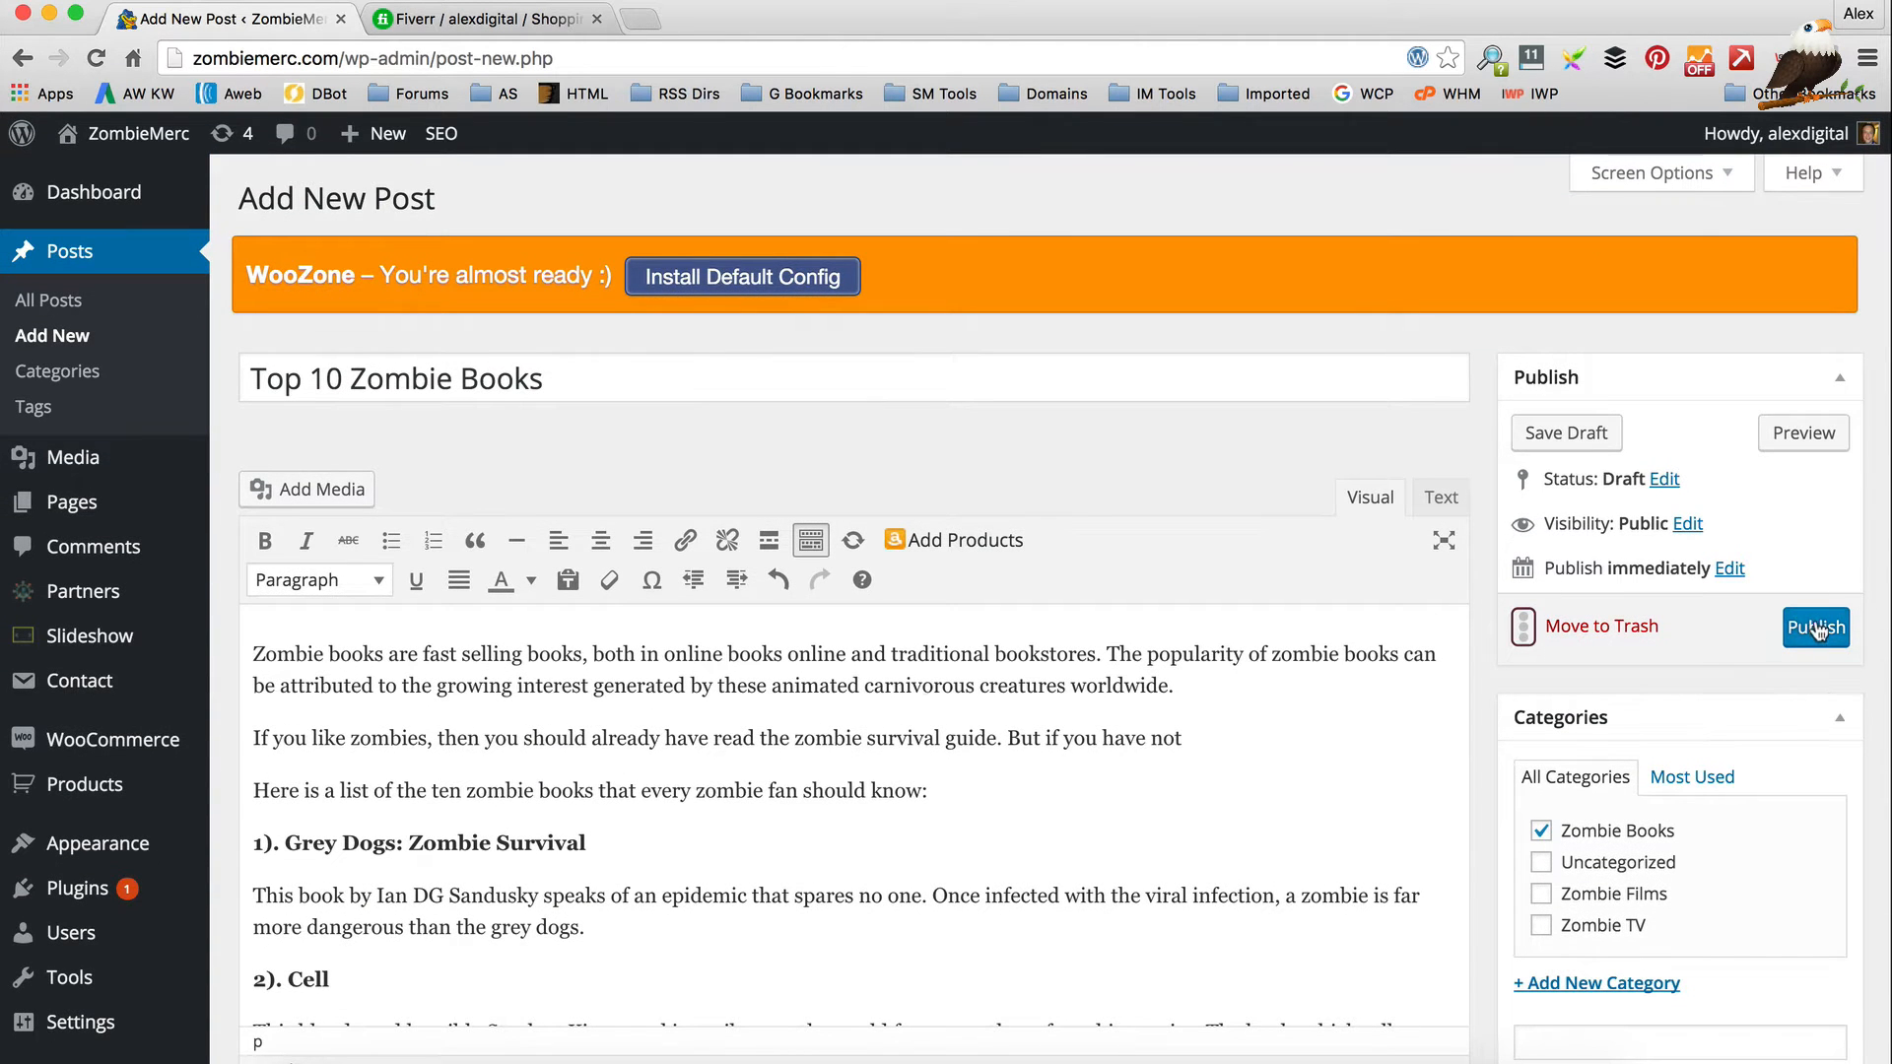
Publish the post and look through the live article from start to end.
left_click(1819, 628)
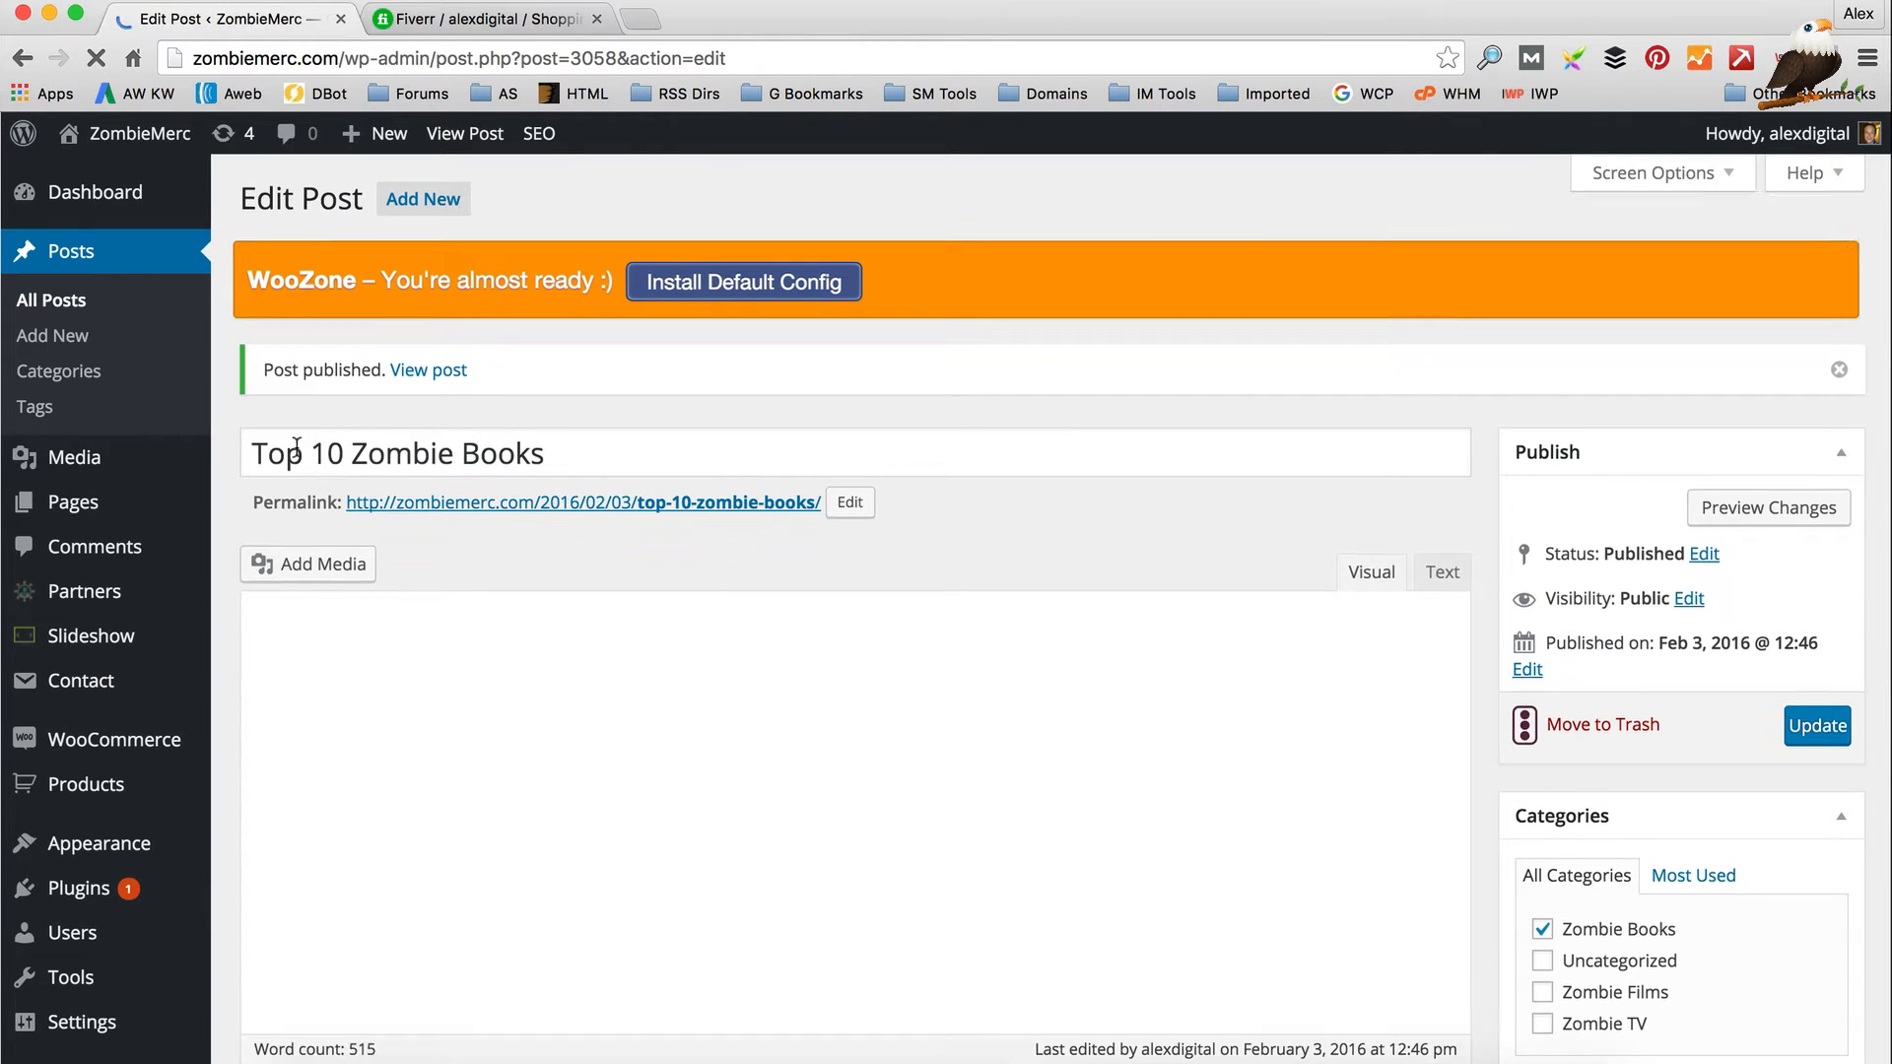
left_click(444, 350)
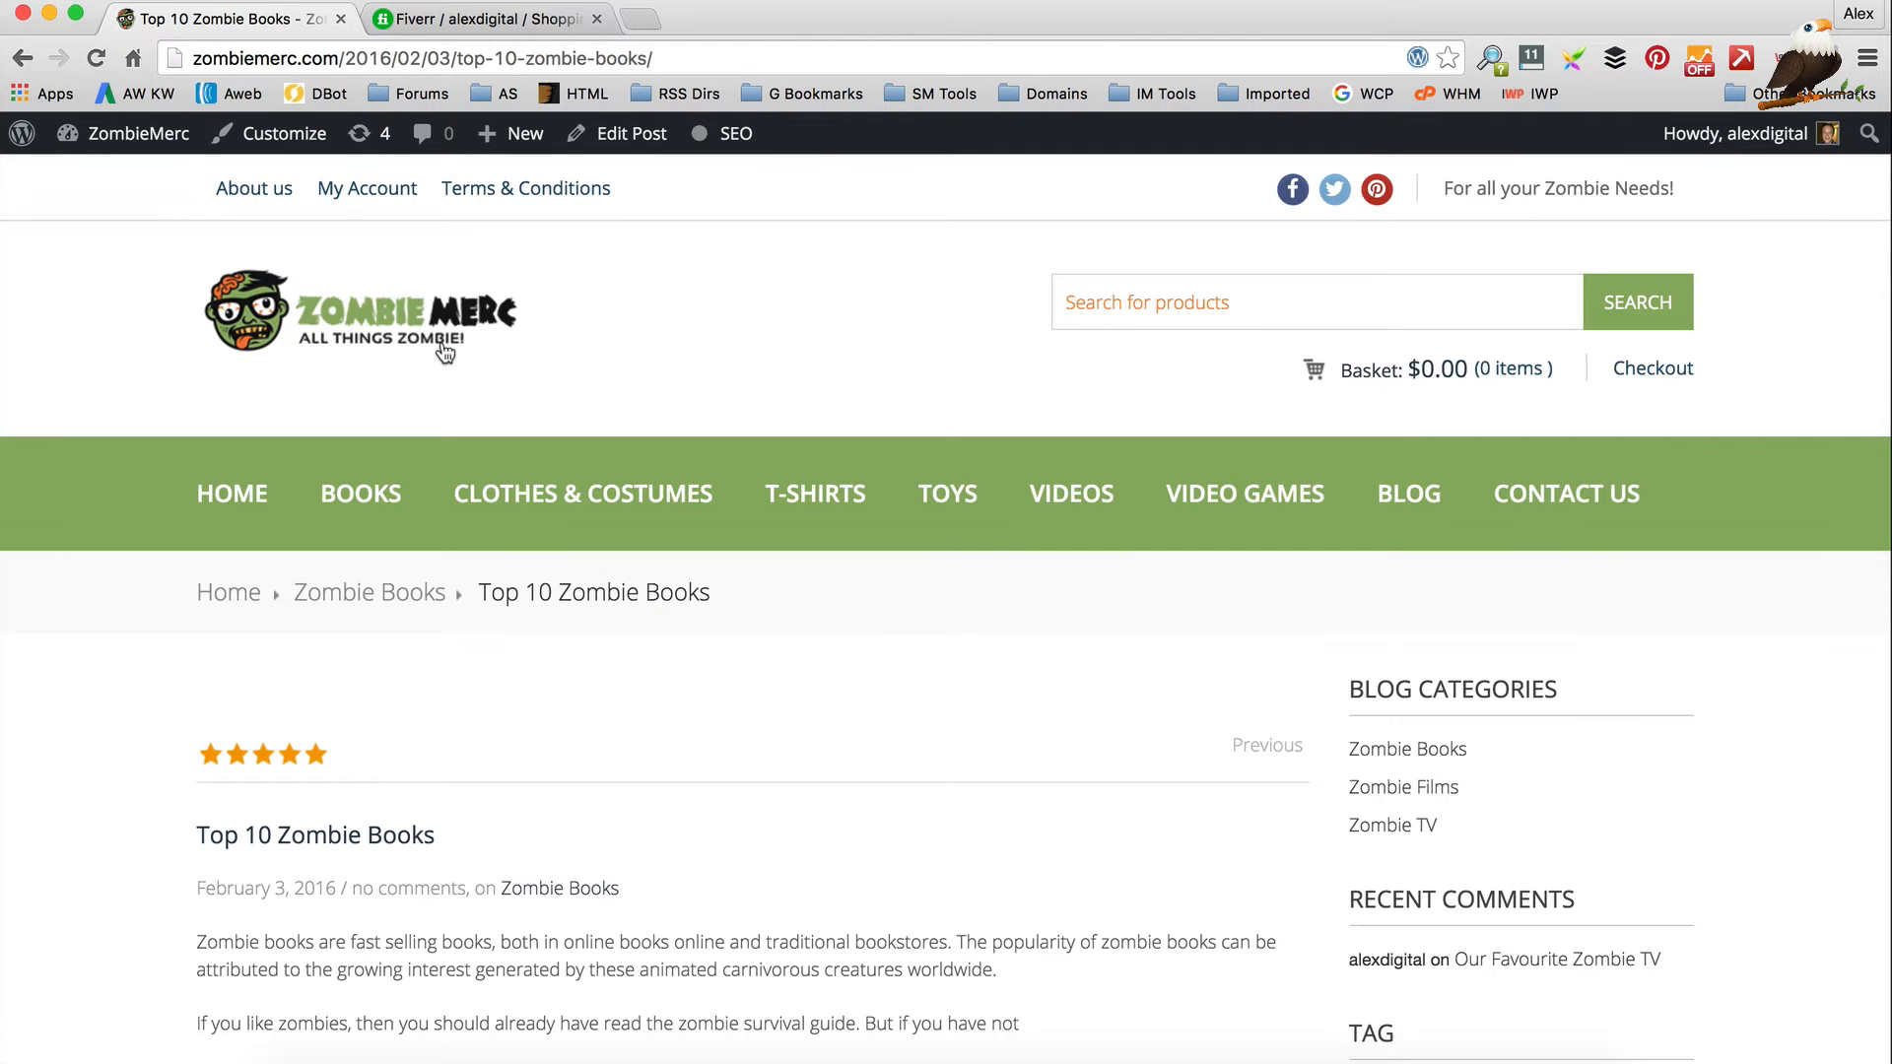
scroll(601, 403, "down", 7)
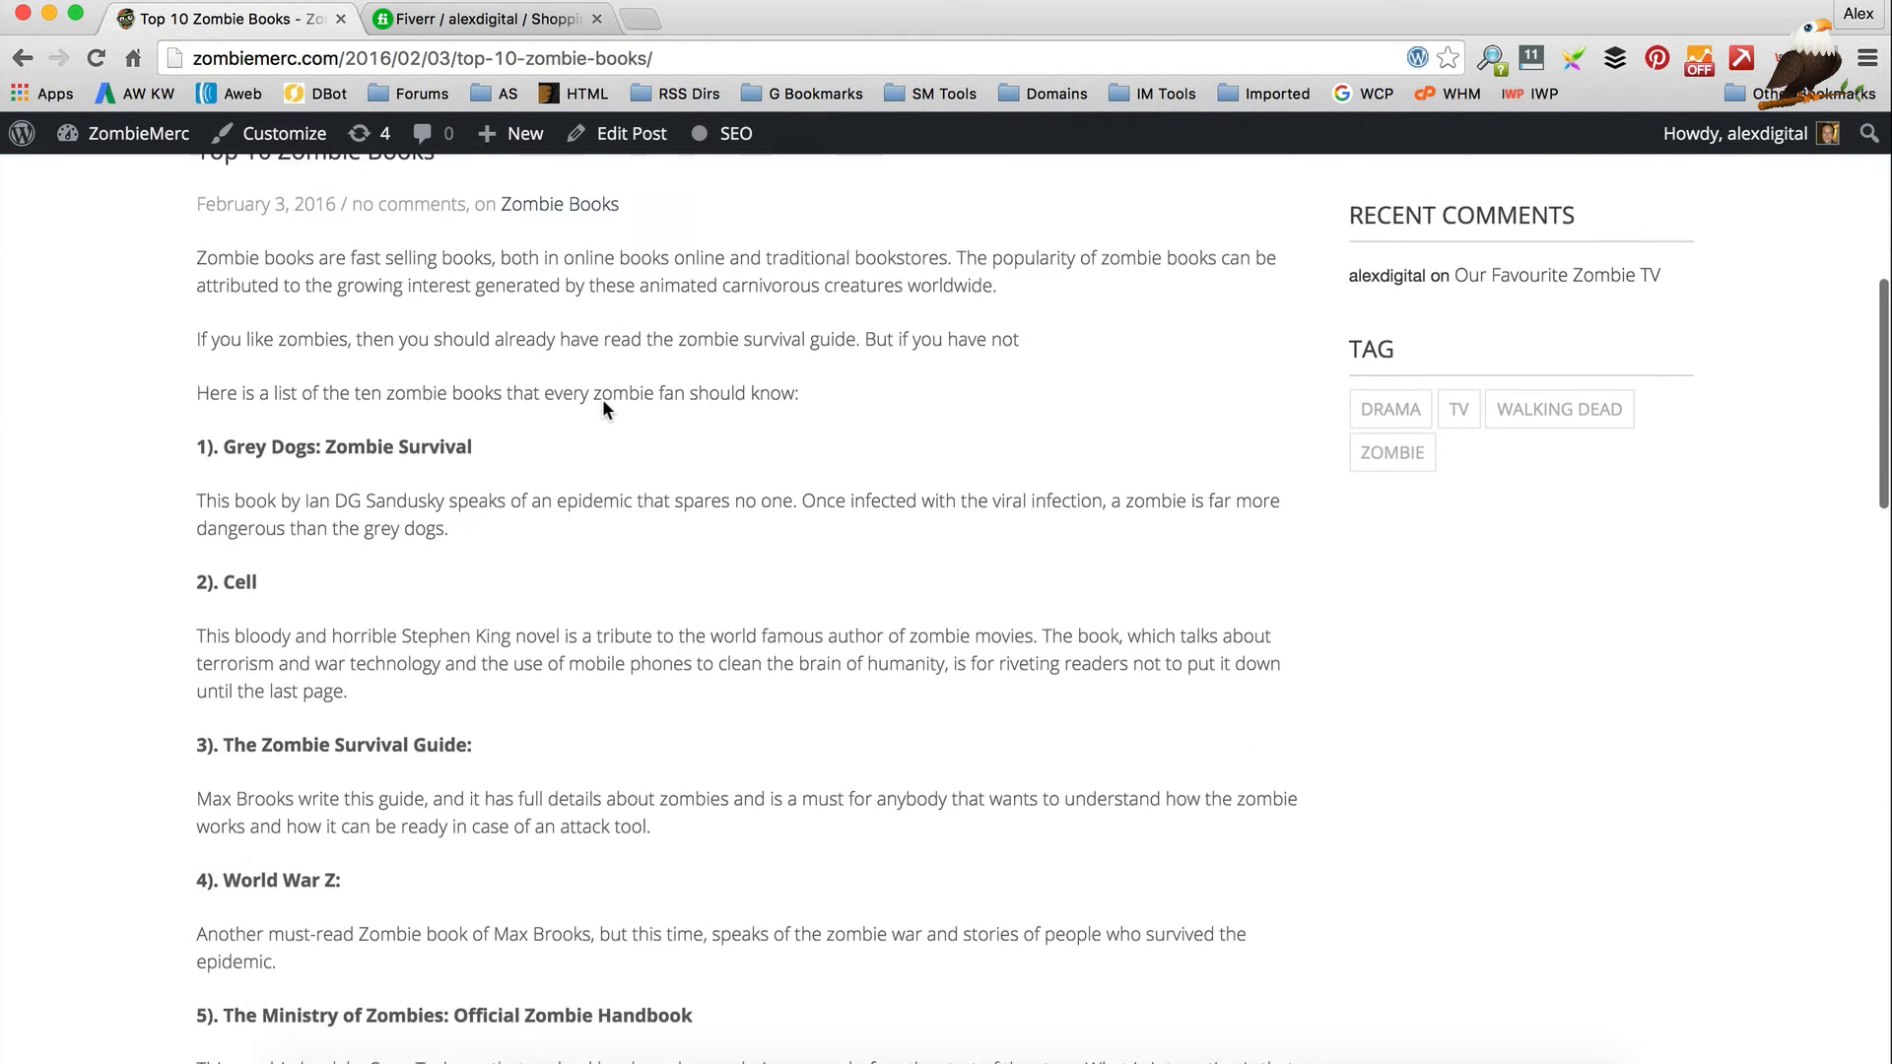
scroll(604, 407, "down", 13)
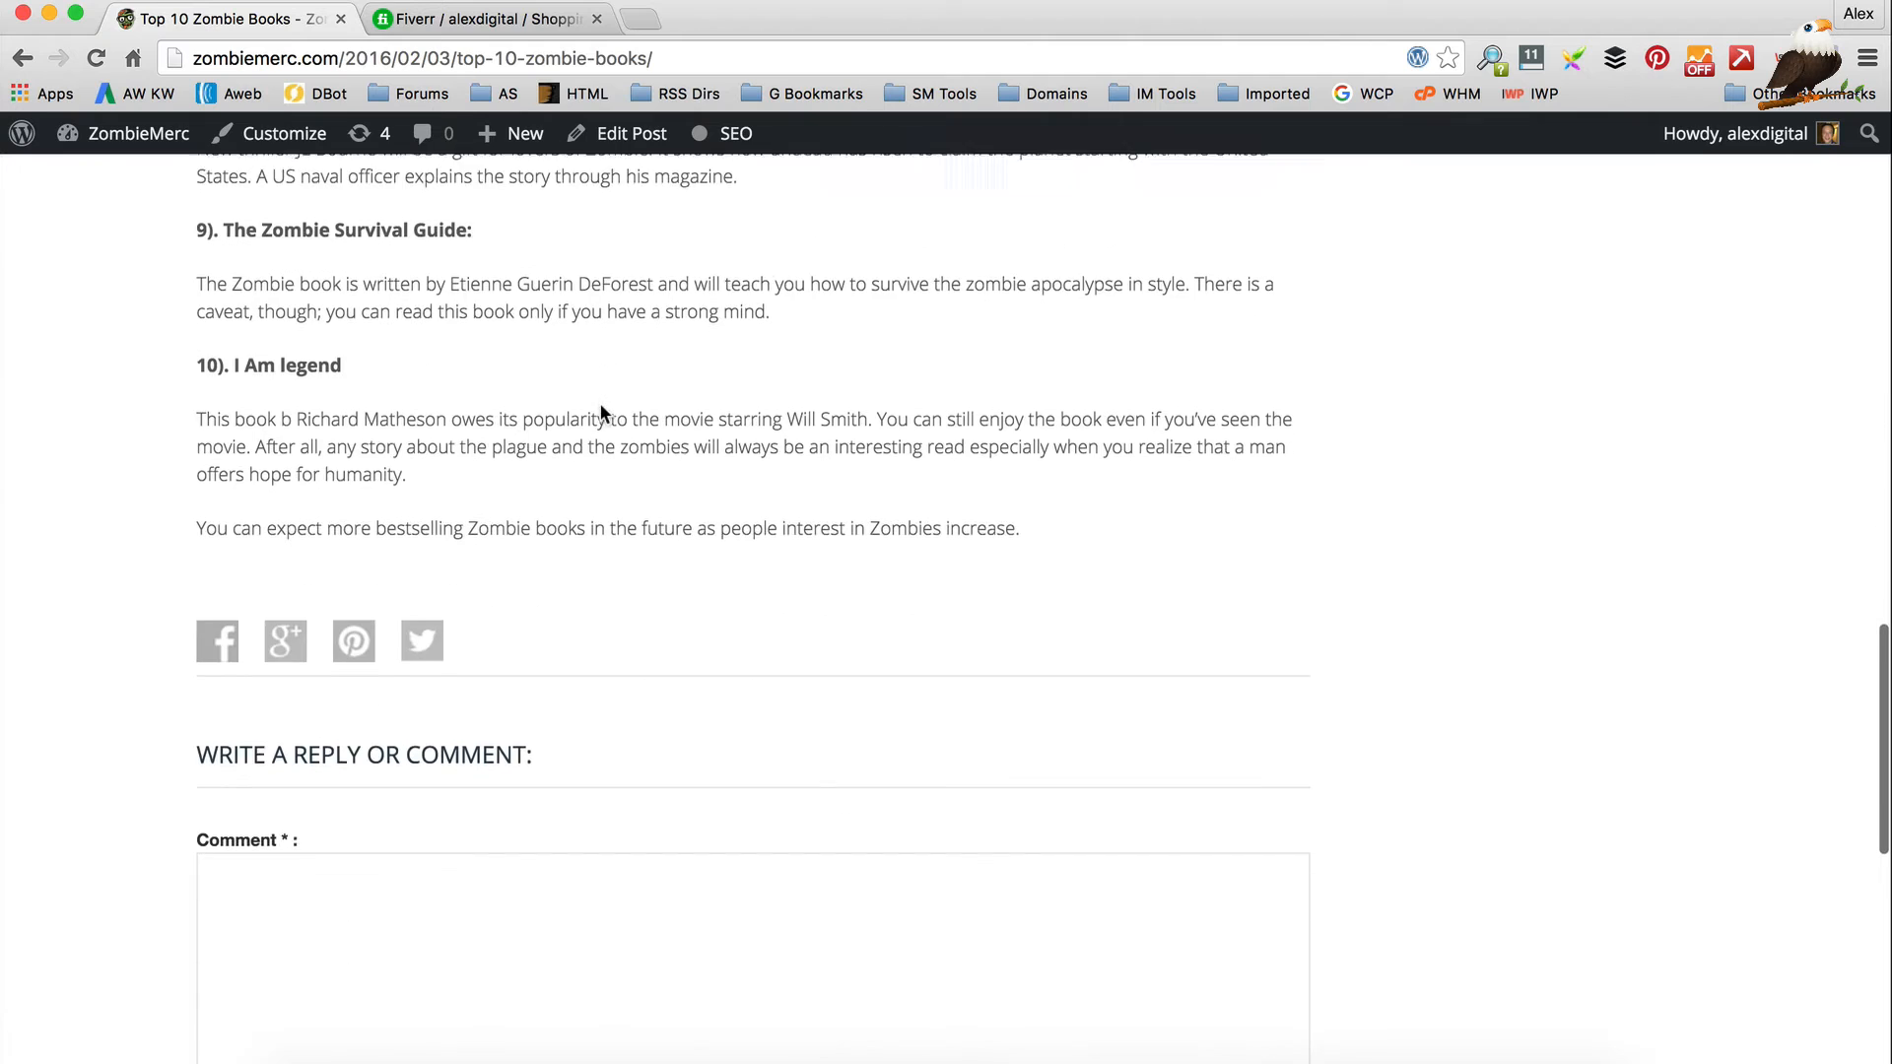
scroll(599, 402, "up", 20)
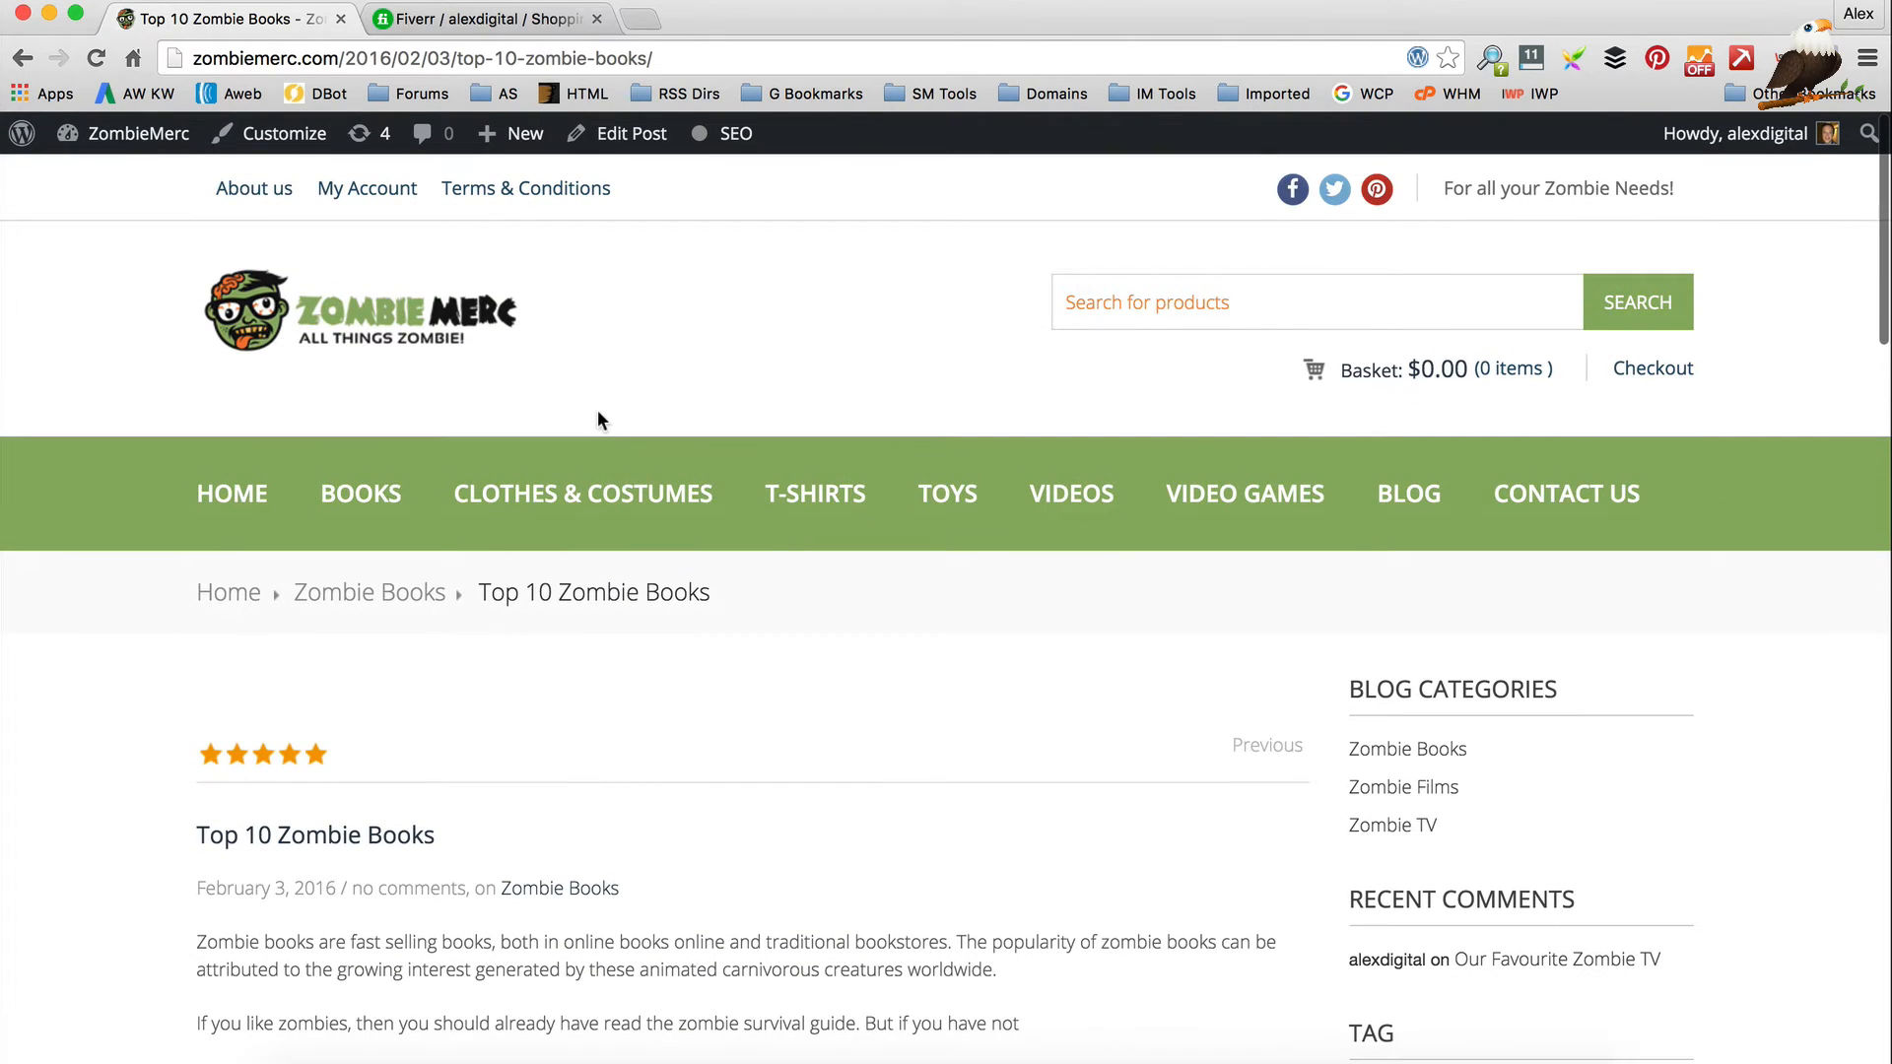
Return to the WordPress admin, open the site's permalink settings, and choose the Post name structure.
left_click(24, 56)
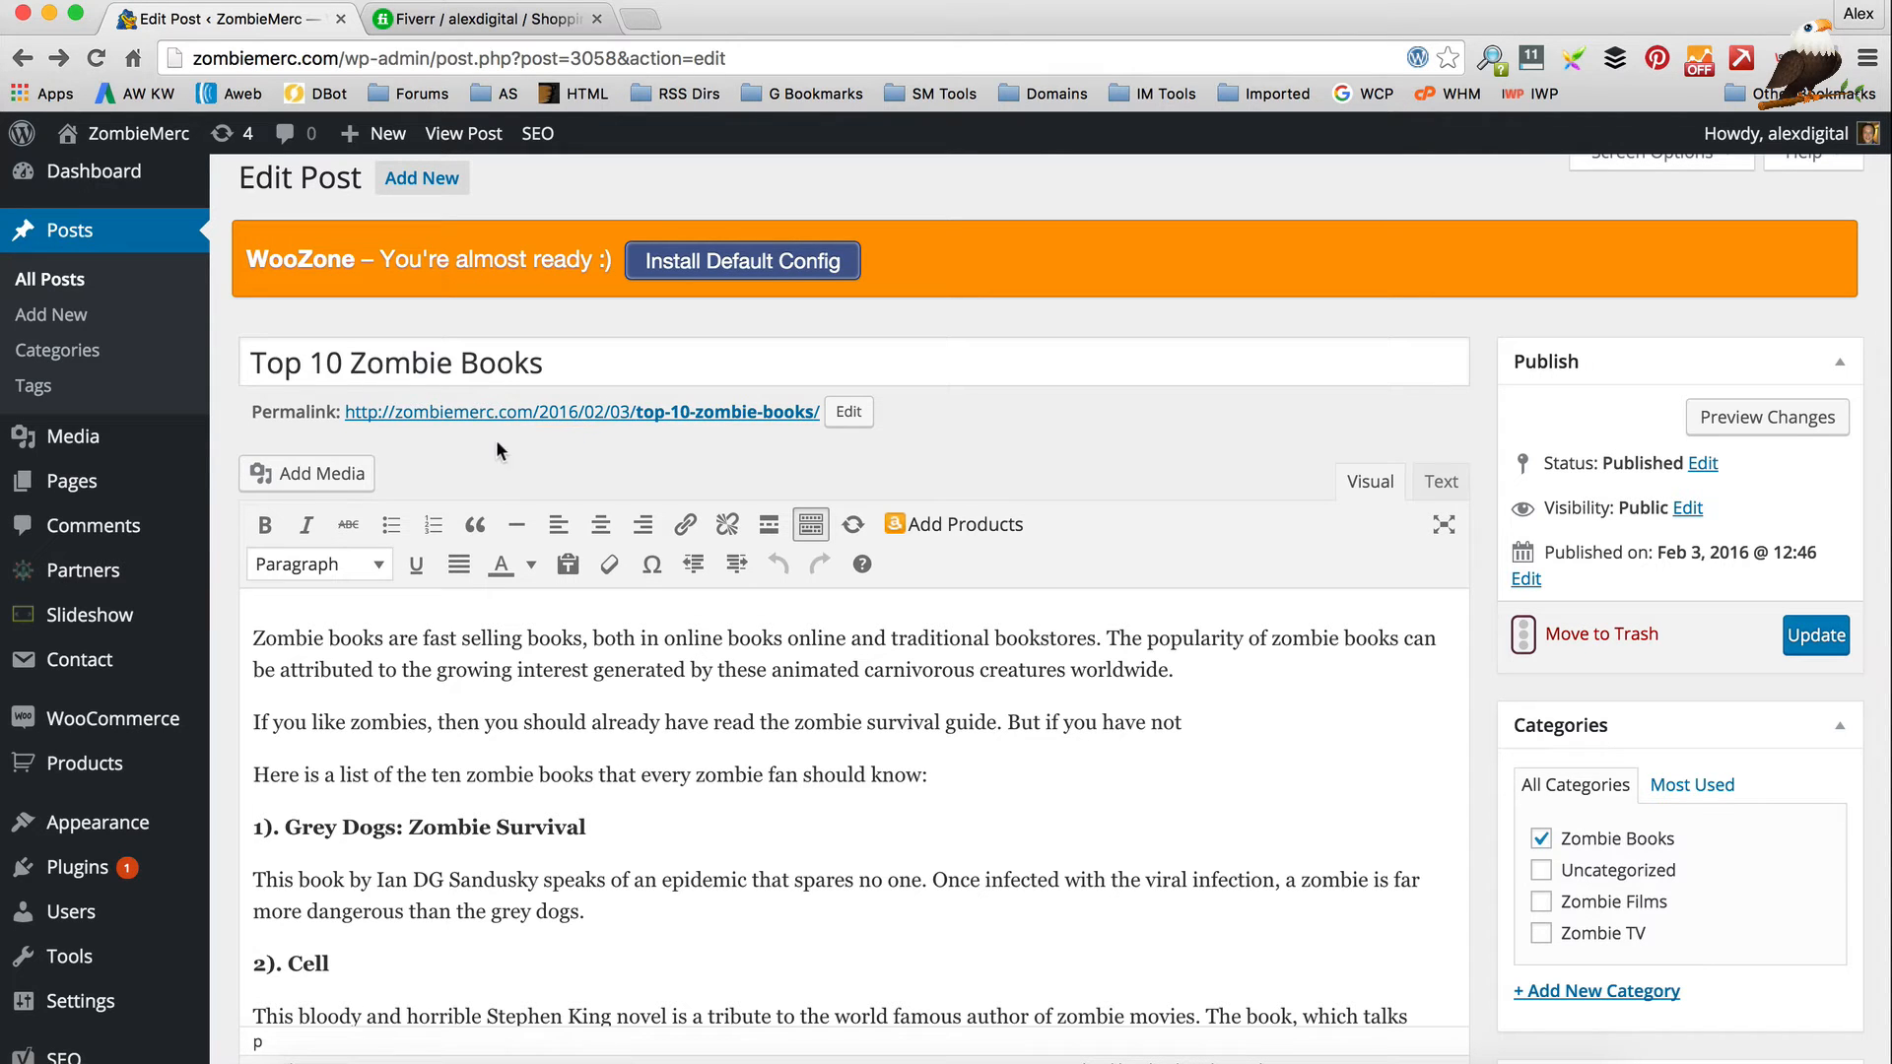
mouse_move(155, 568)
scroll(155, 573, "down", 5)
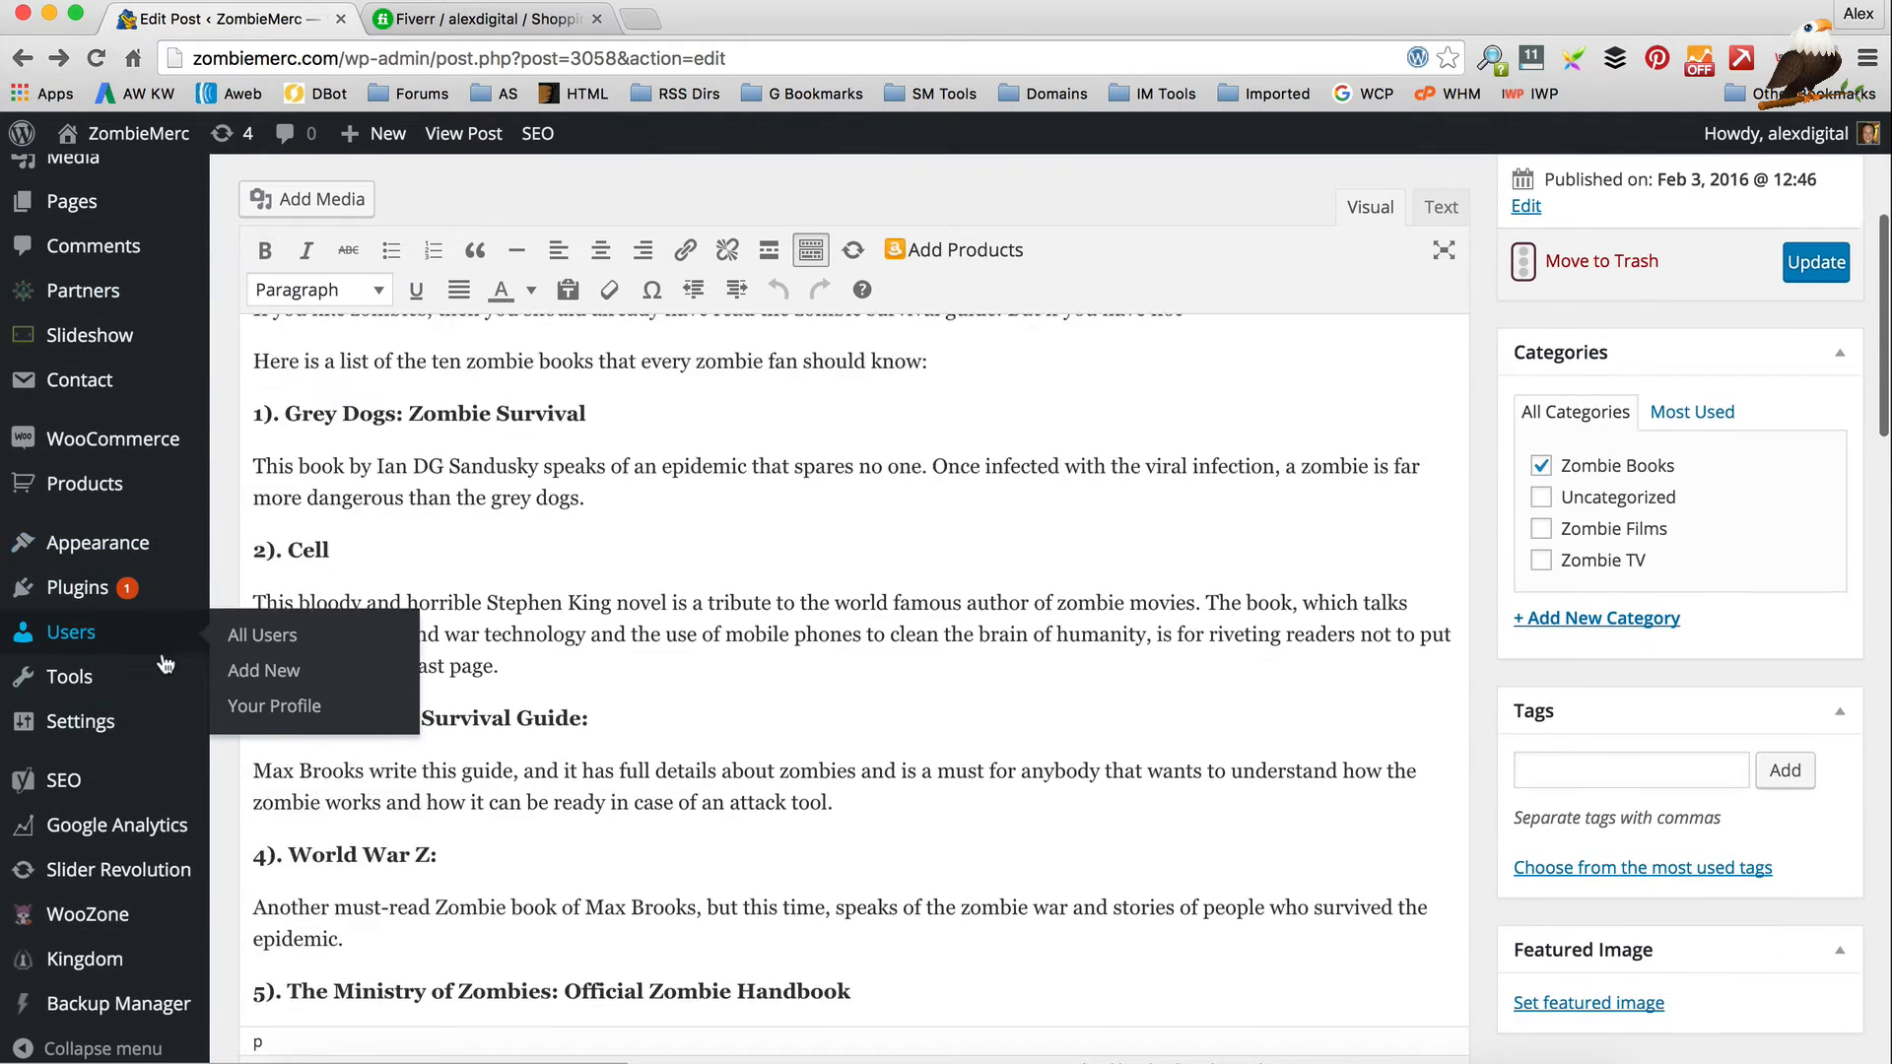
mouse_move(143, 746)
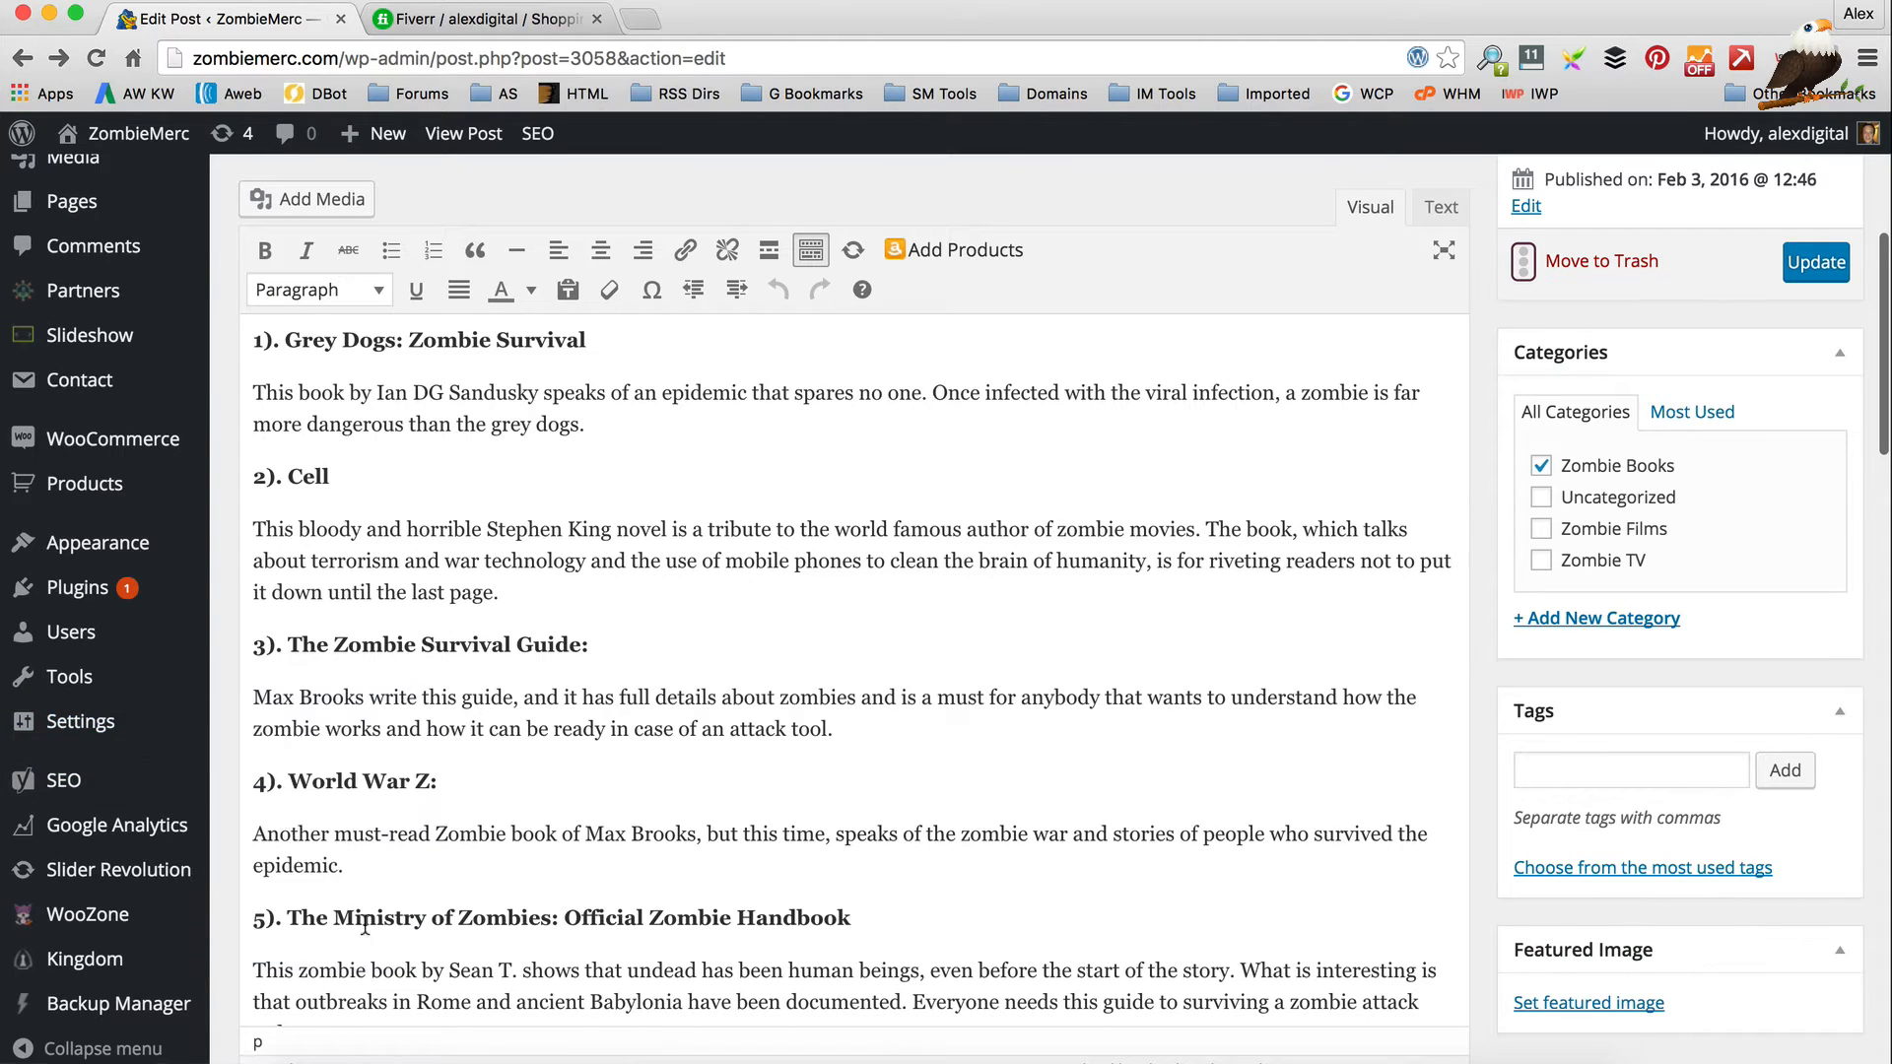
left_click(273, 904)
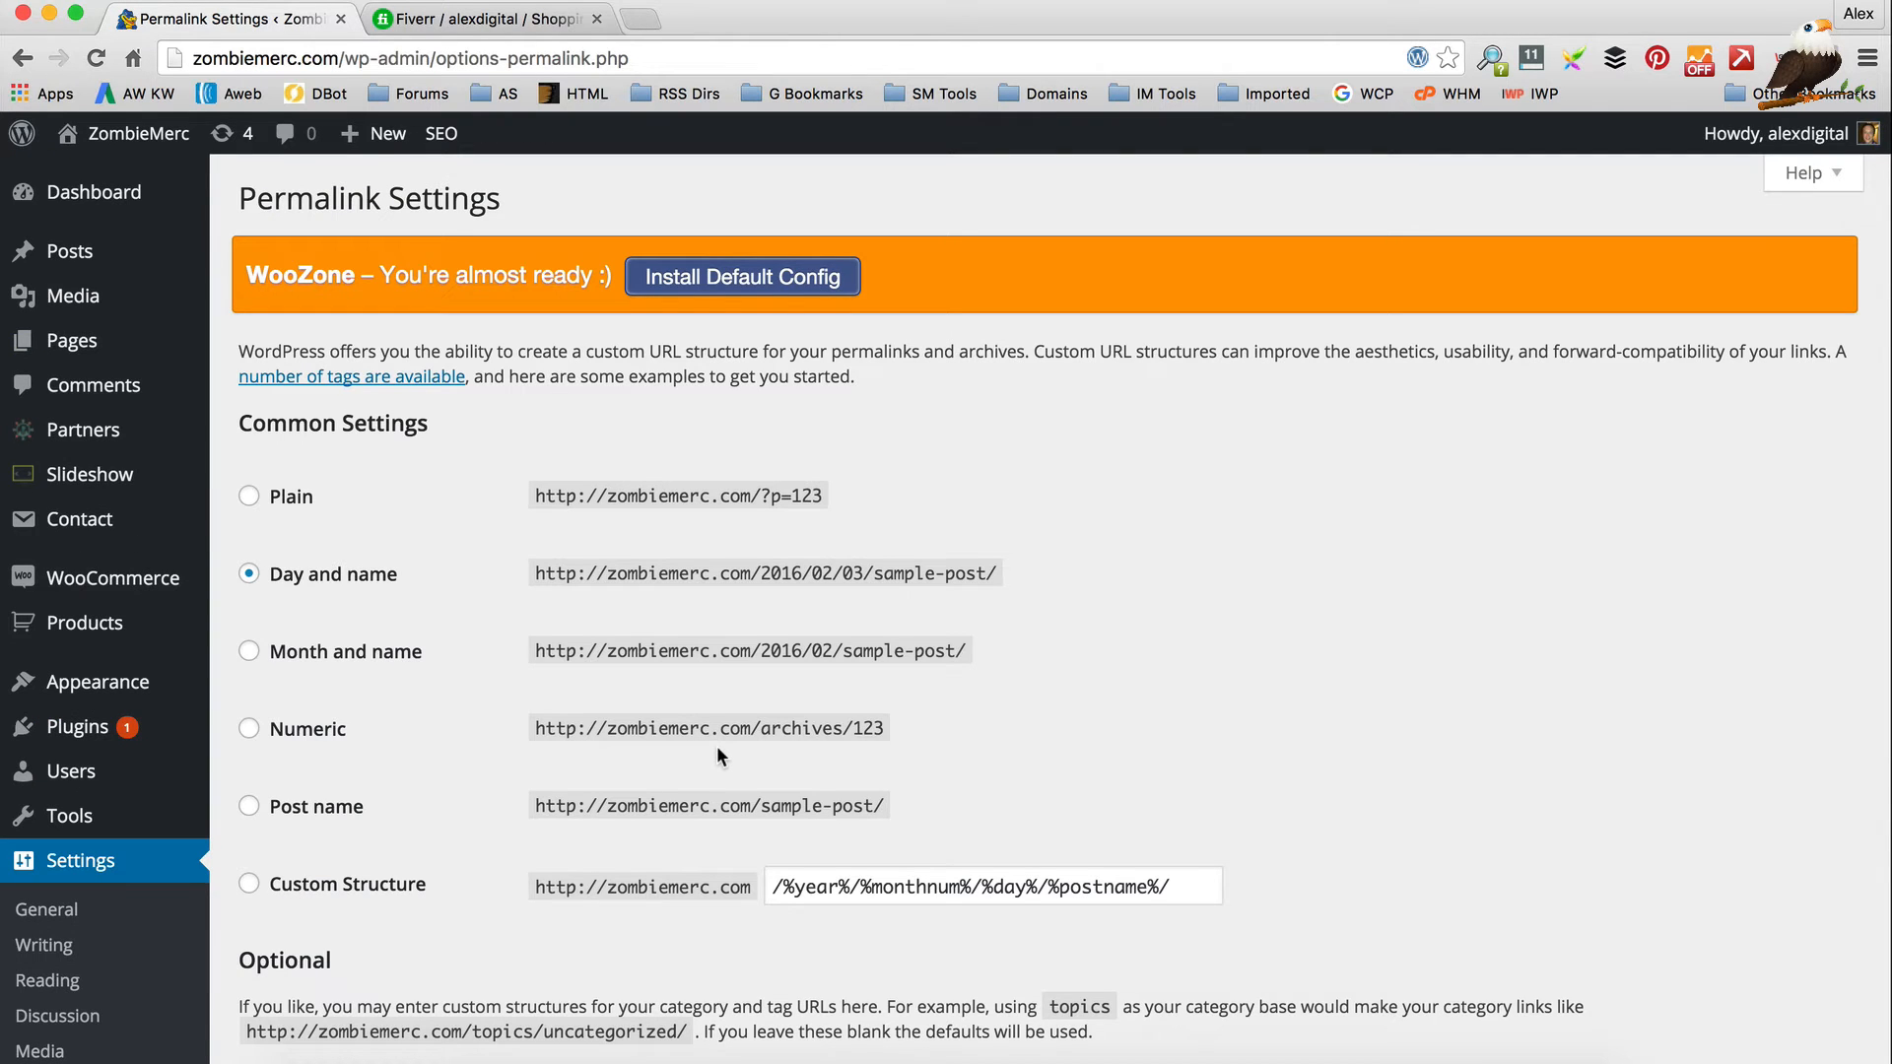
left_click(250, 806)
Extend the permalink to the custom structure /%category%/%postname%/ and save the settings.
scroll(564, 746, "down", 3)
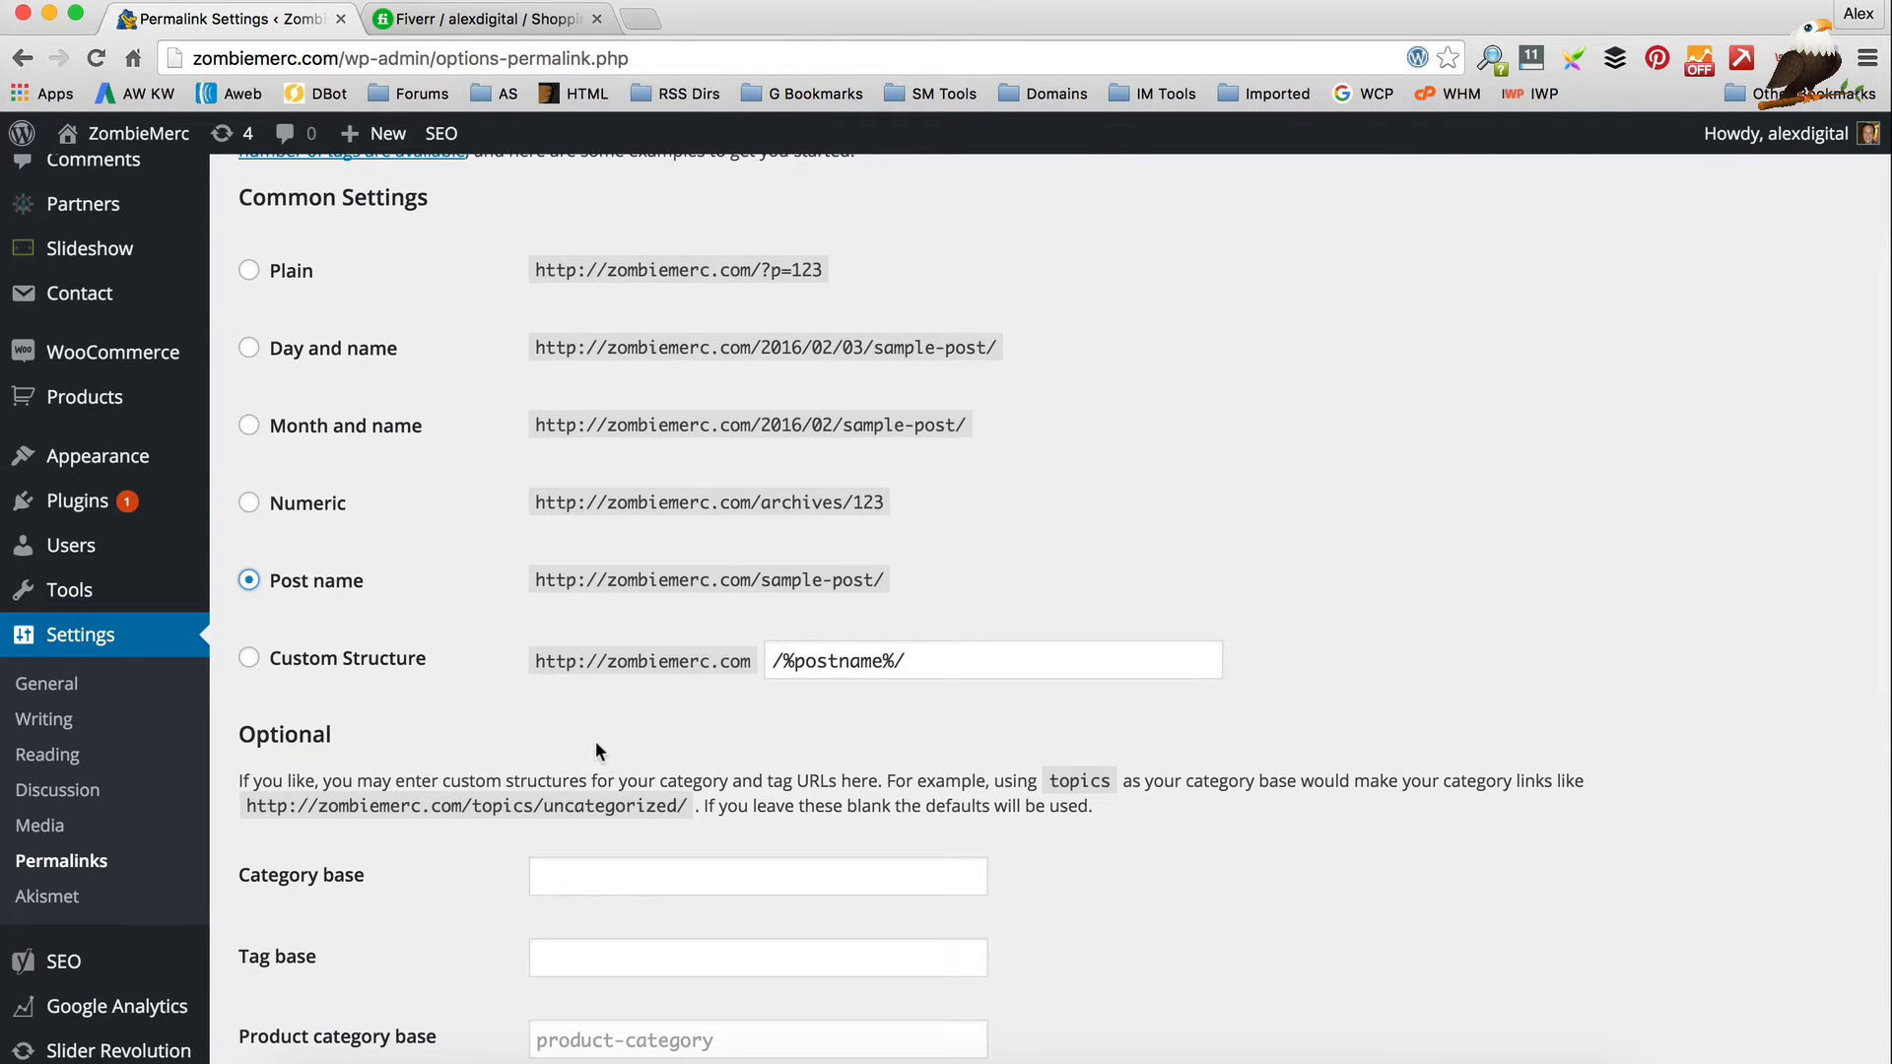
left_click(773, 660)
type("/")
type("%catego")
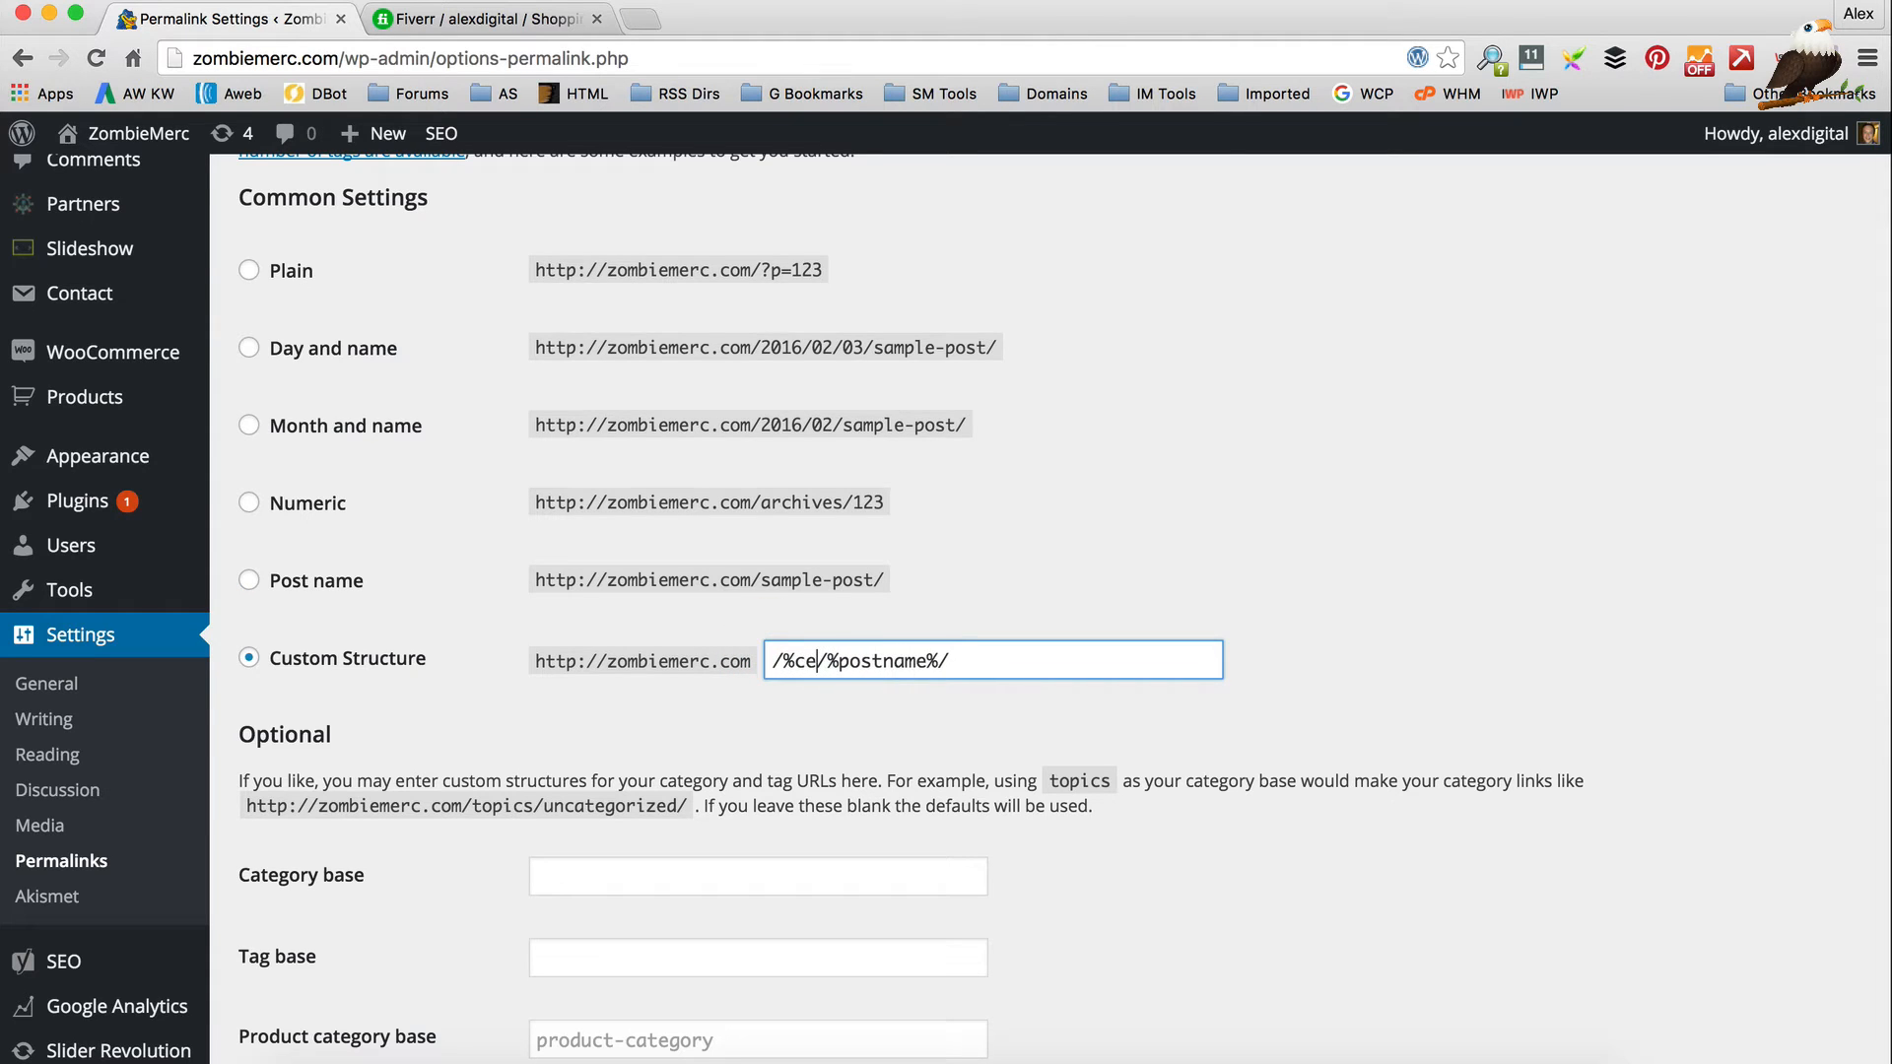
type("ry%")
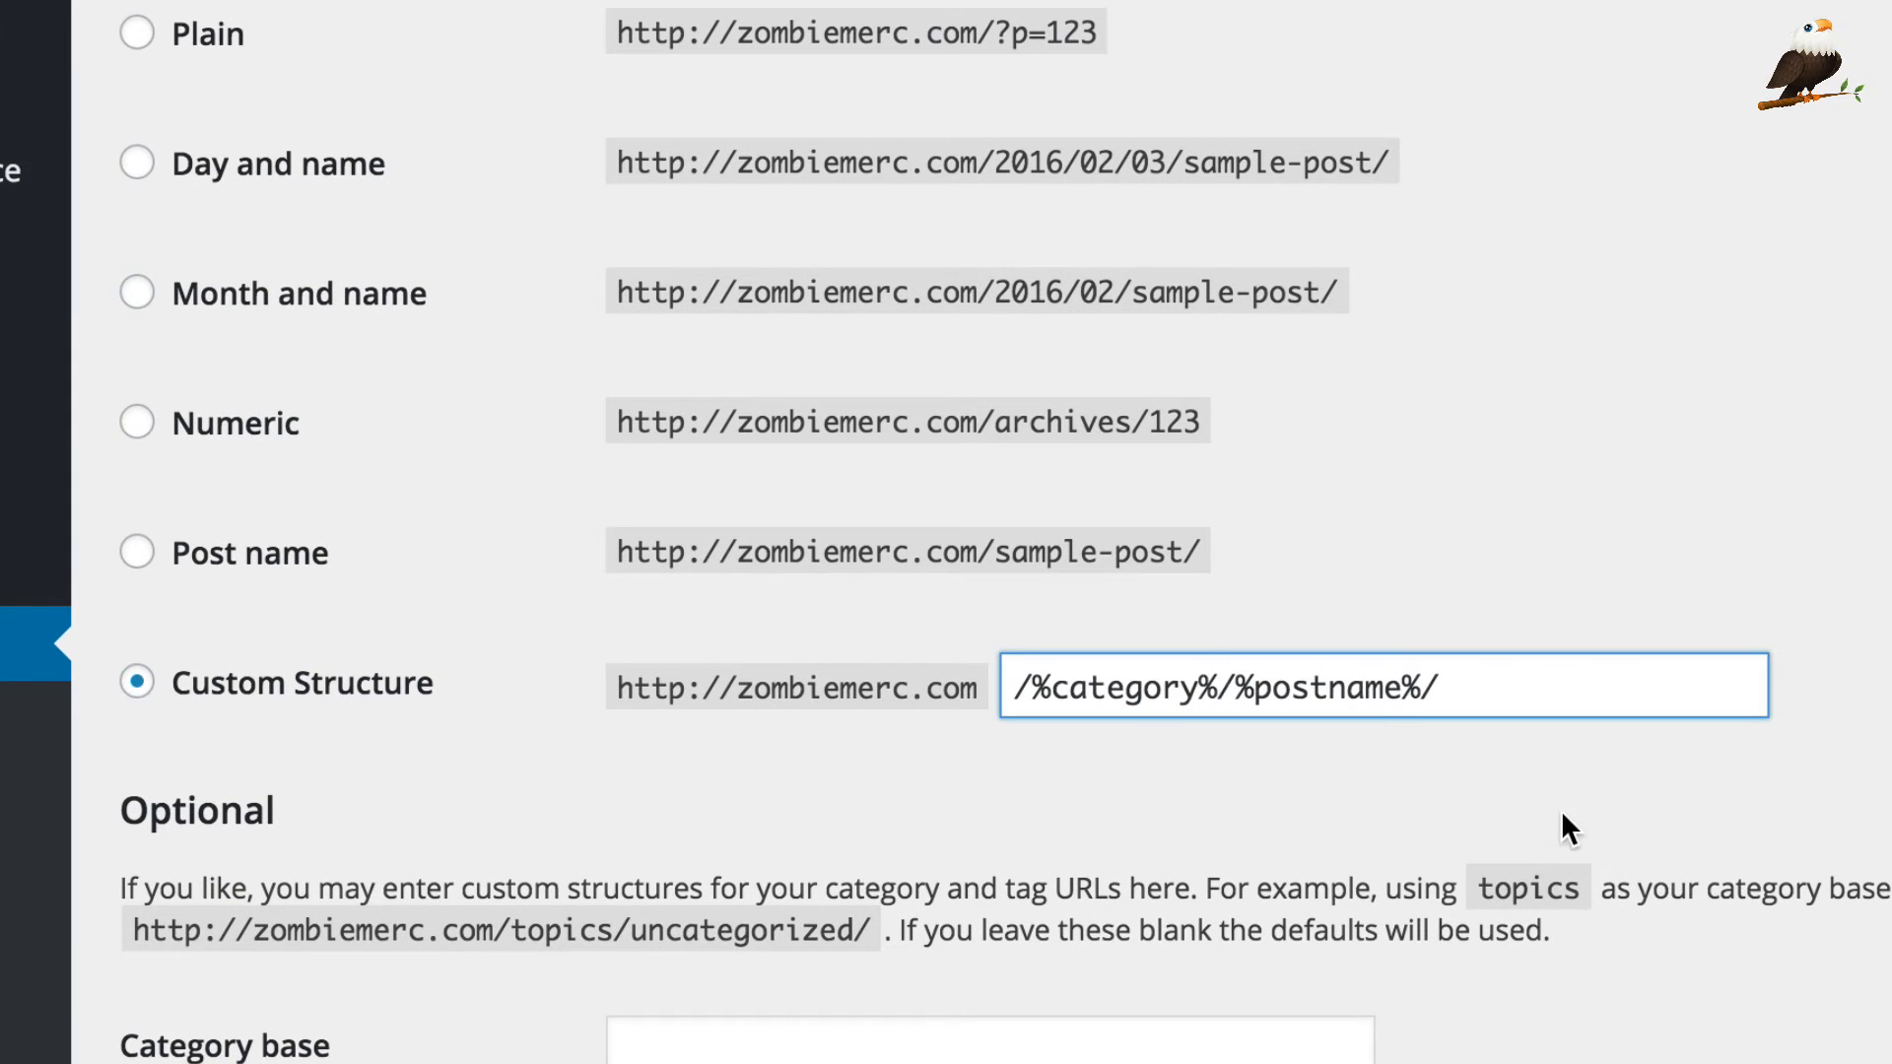
left_click(1096, 727)
scroll(1459, 754, "down", 5)
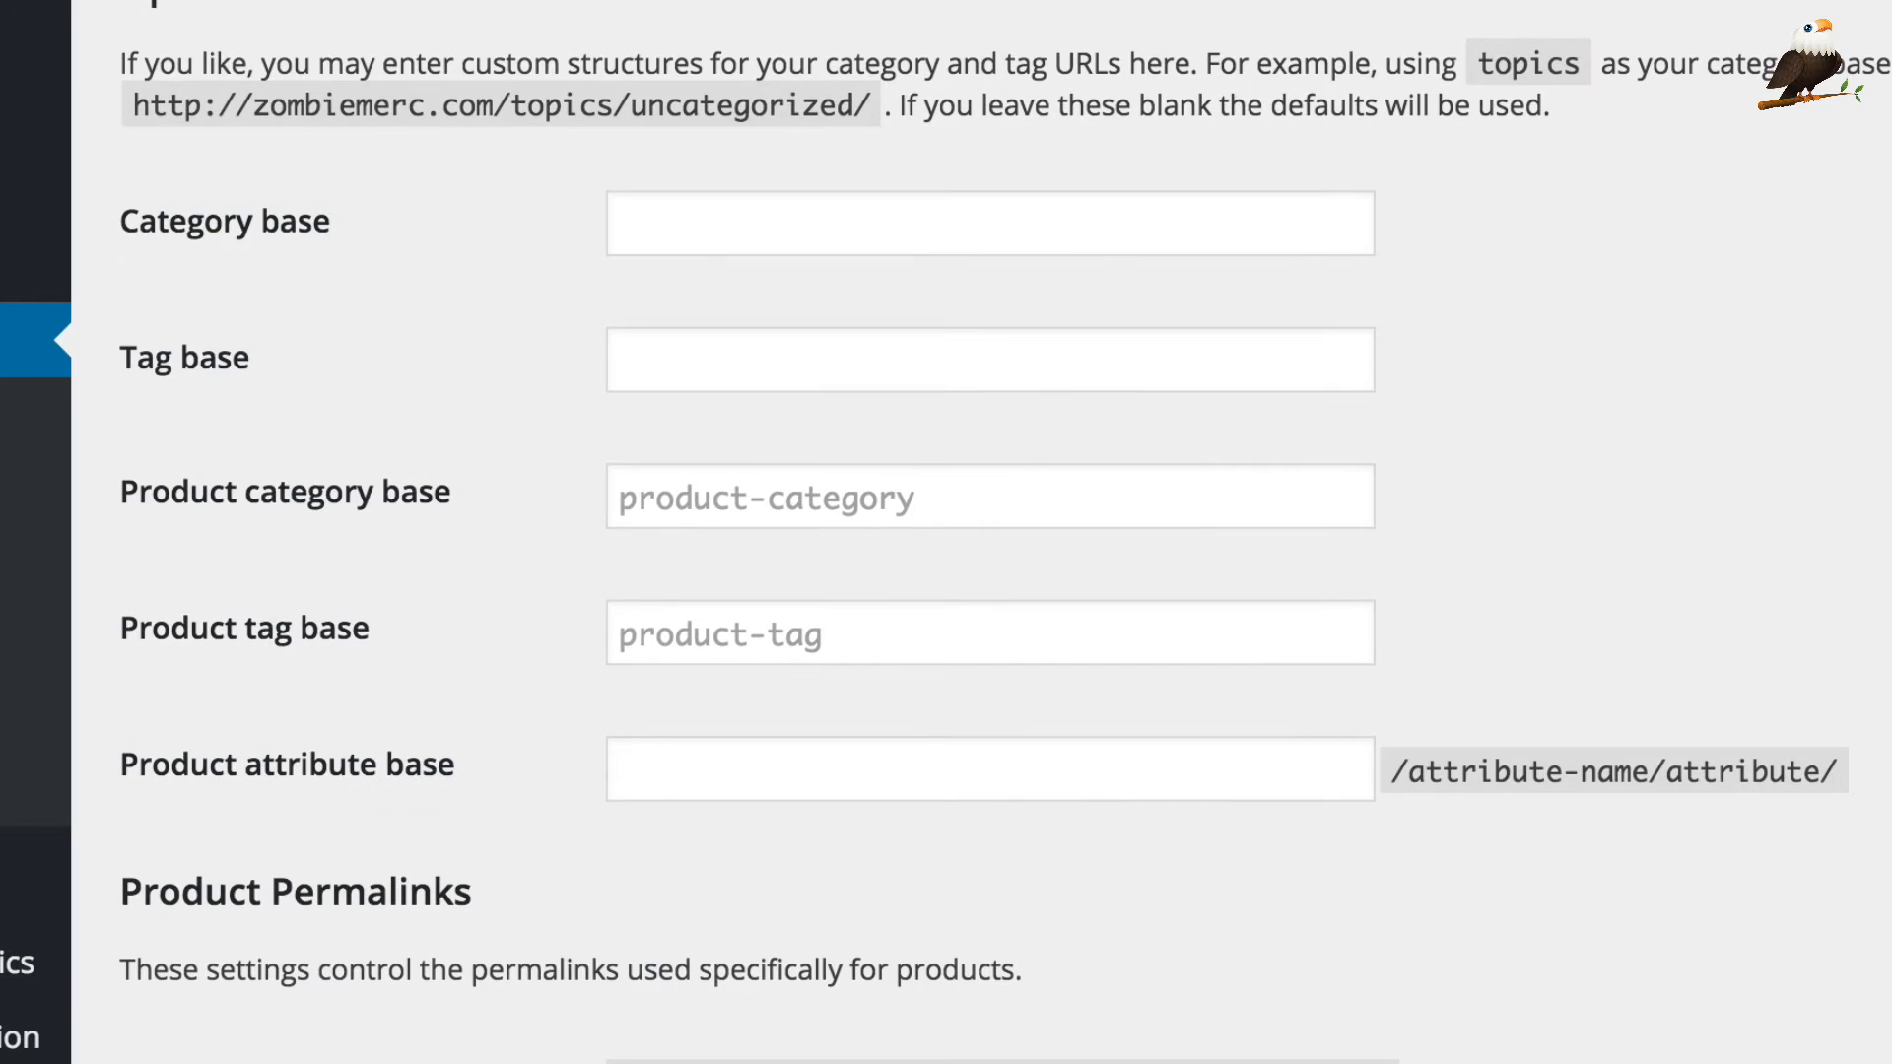
scroll(986, 532, "down", 4)
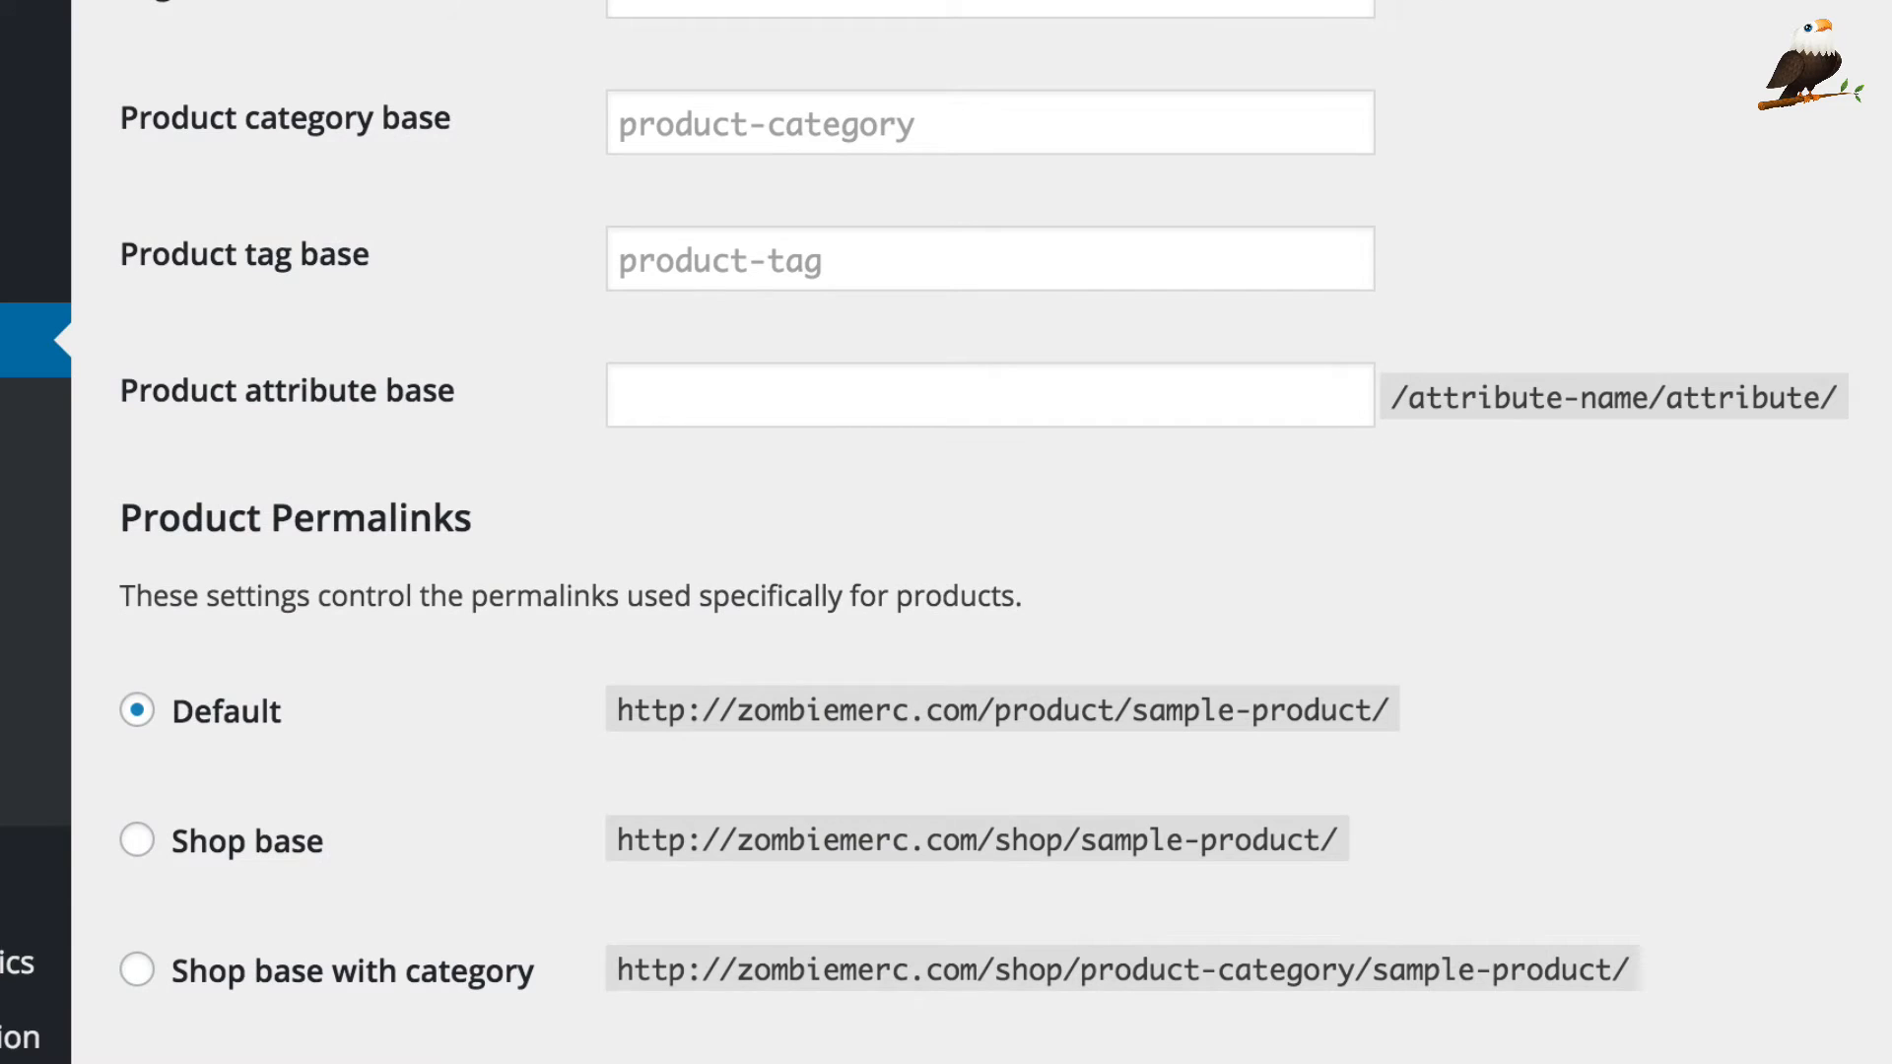
left_click(255, 1010)
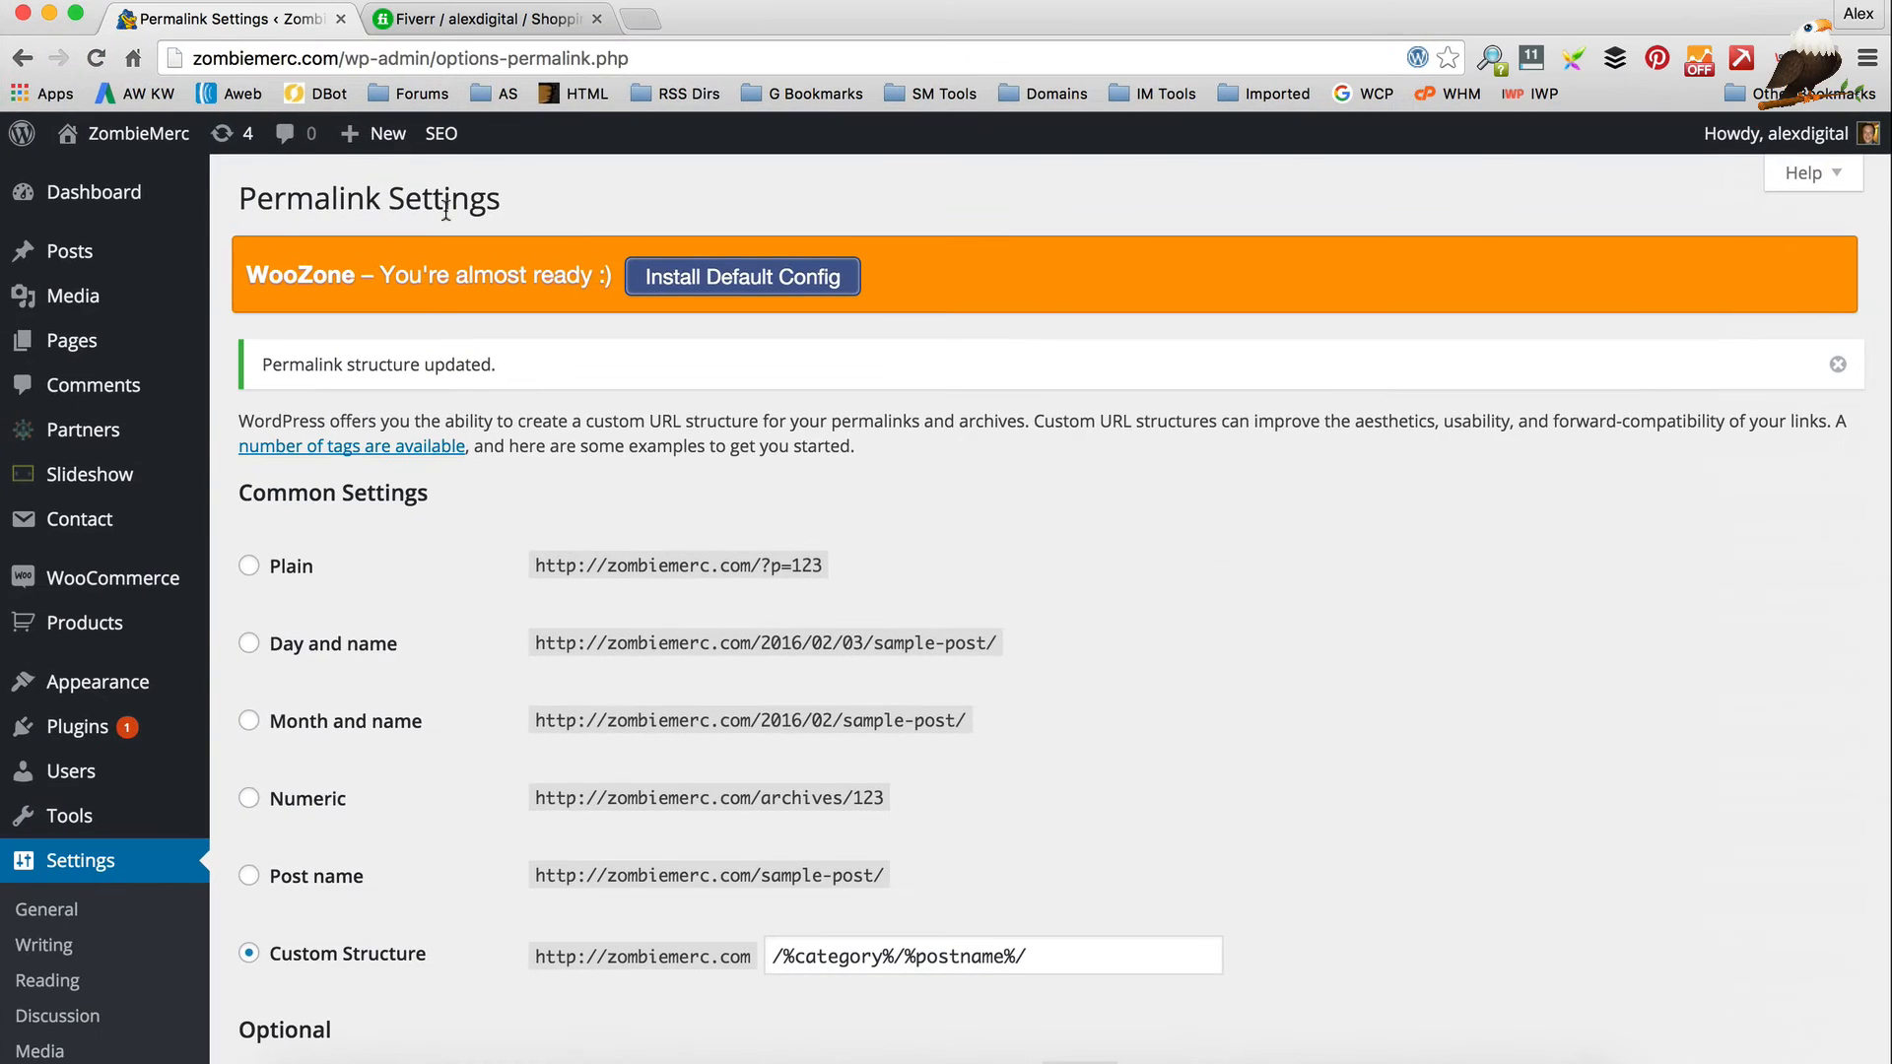
Visit the ZombieMerc home page and open the Top 10 Zombie Books article from the latest blog posts.
mouse_move(138, 133)
left_click(182, 181)
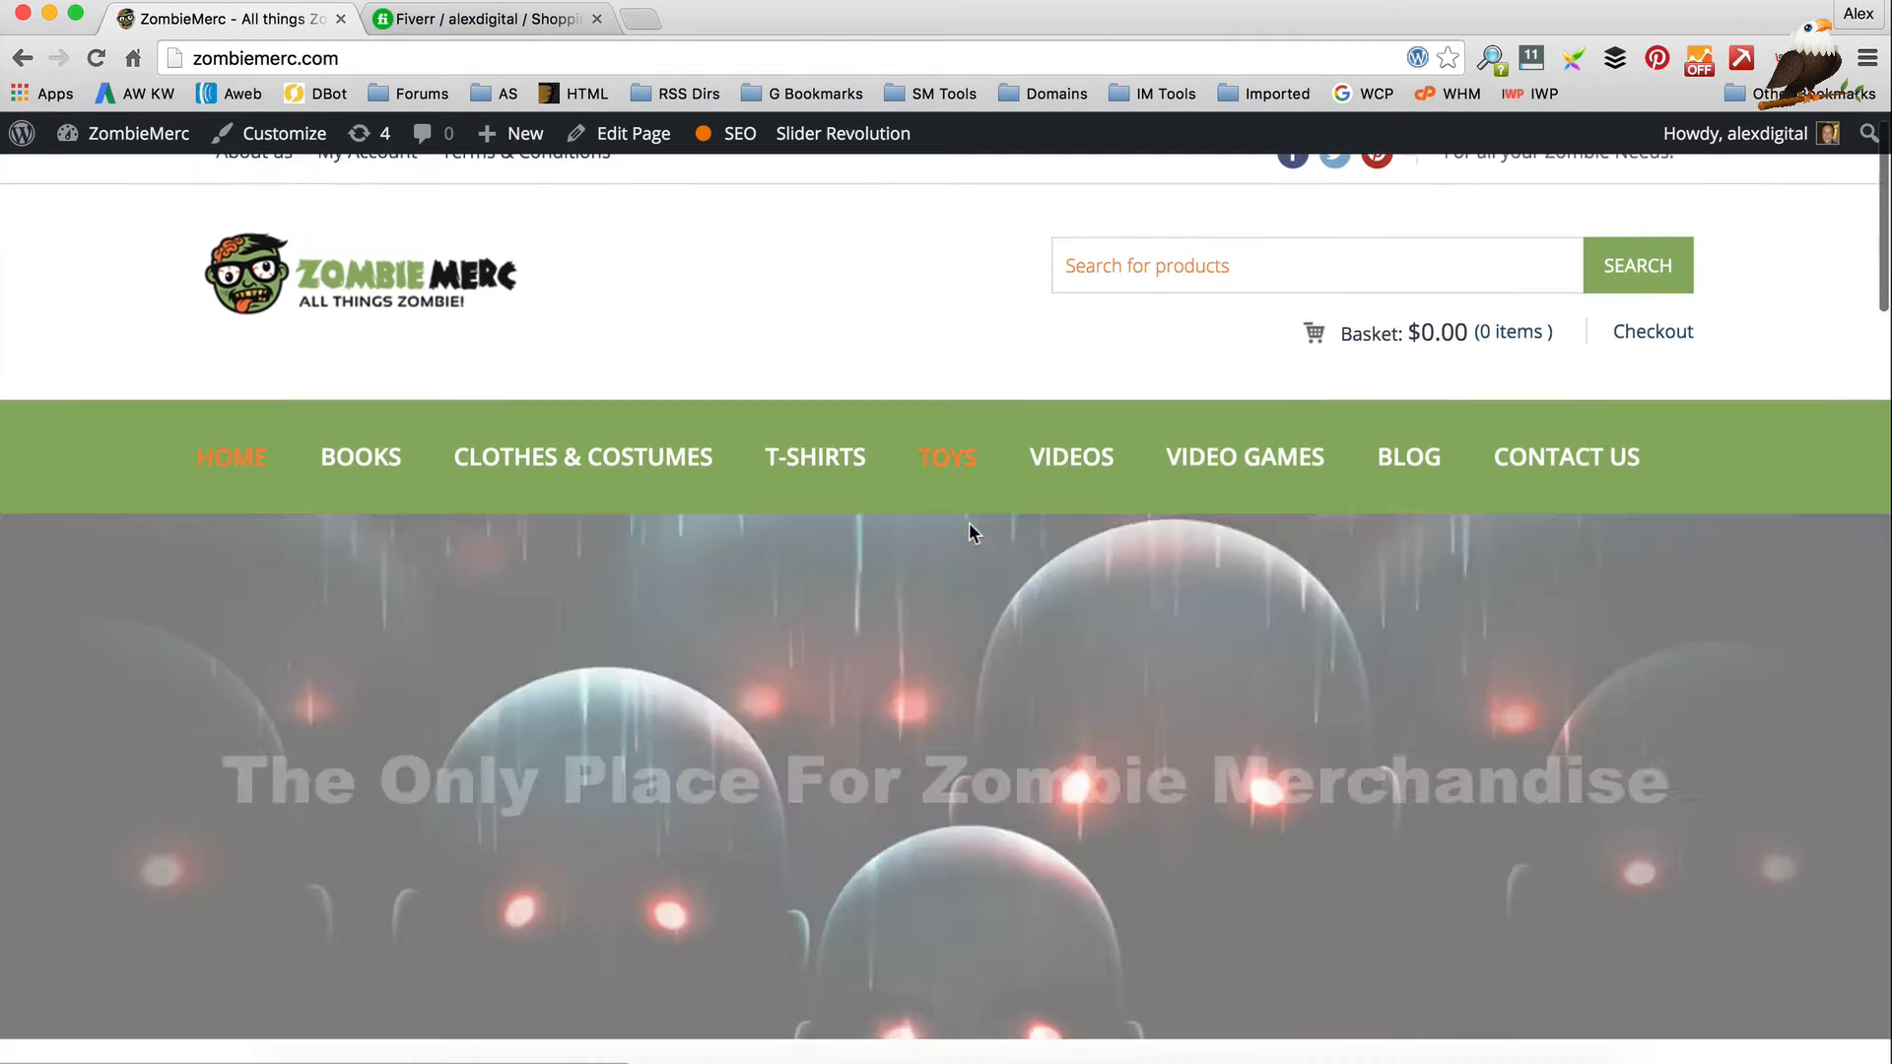
scroll(968, 523, "down", 20)
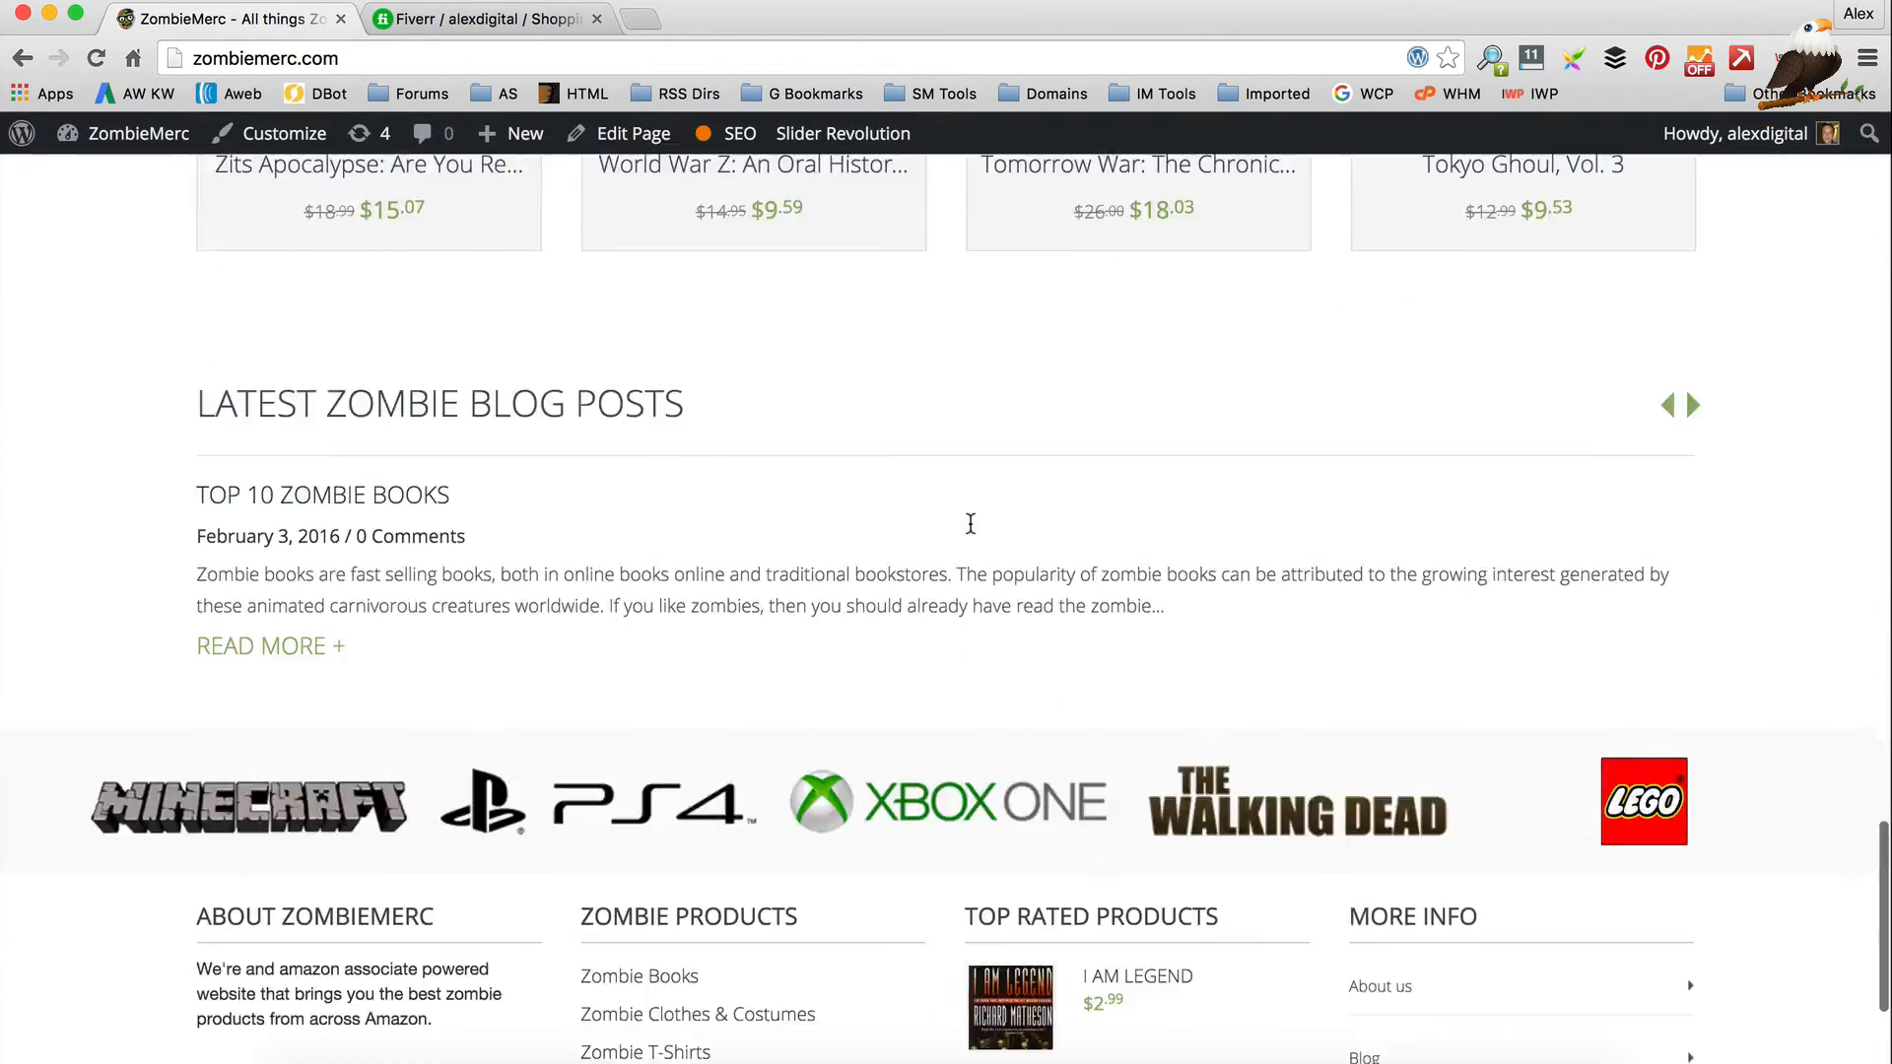
scroll(971, 523, "up", 1)
left_click(356, 604)
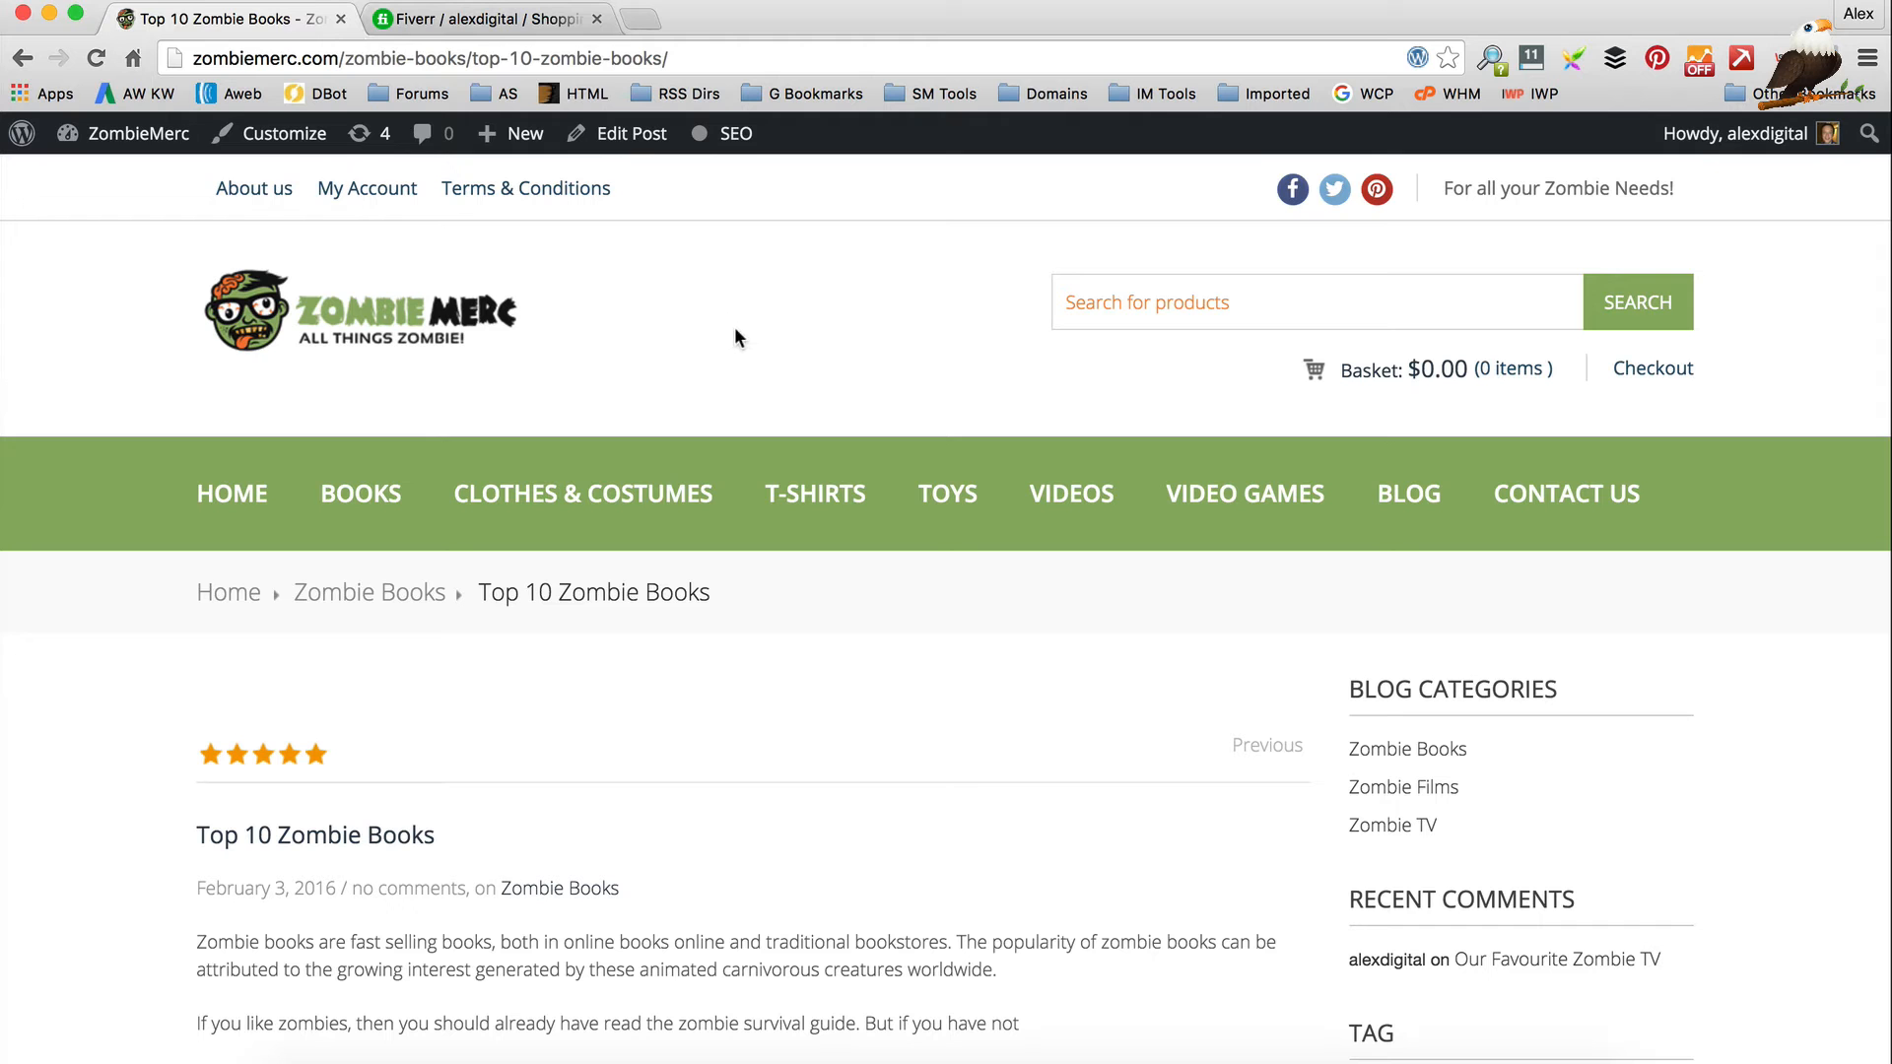
Skim the live Top 10 Zombie Books article and reopen the post for editing.
scroll(734, 336, "down", 5)
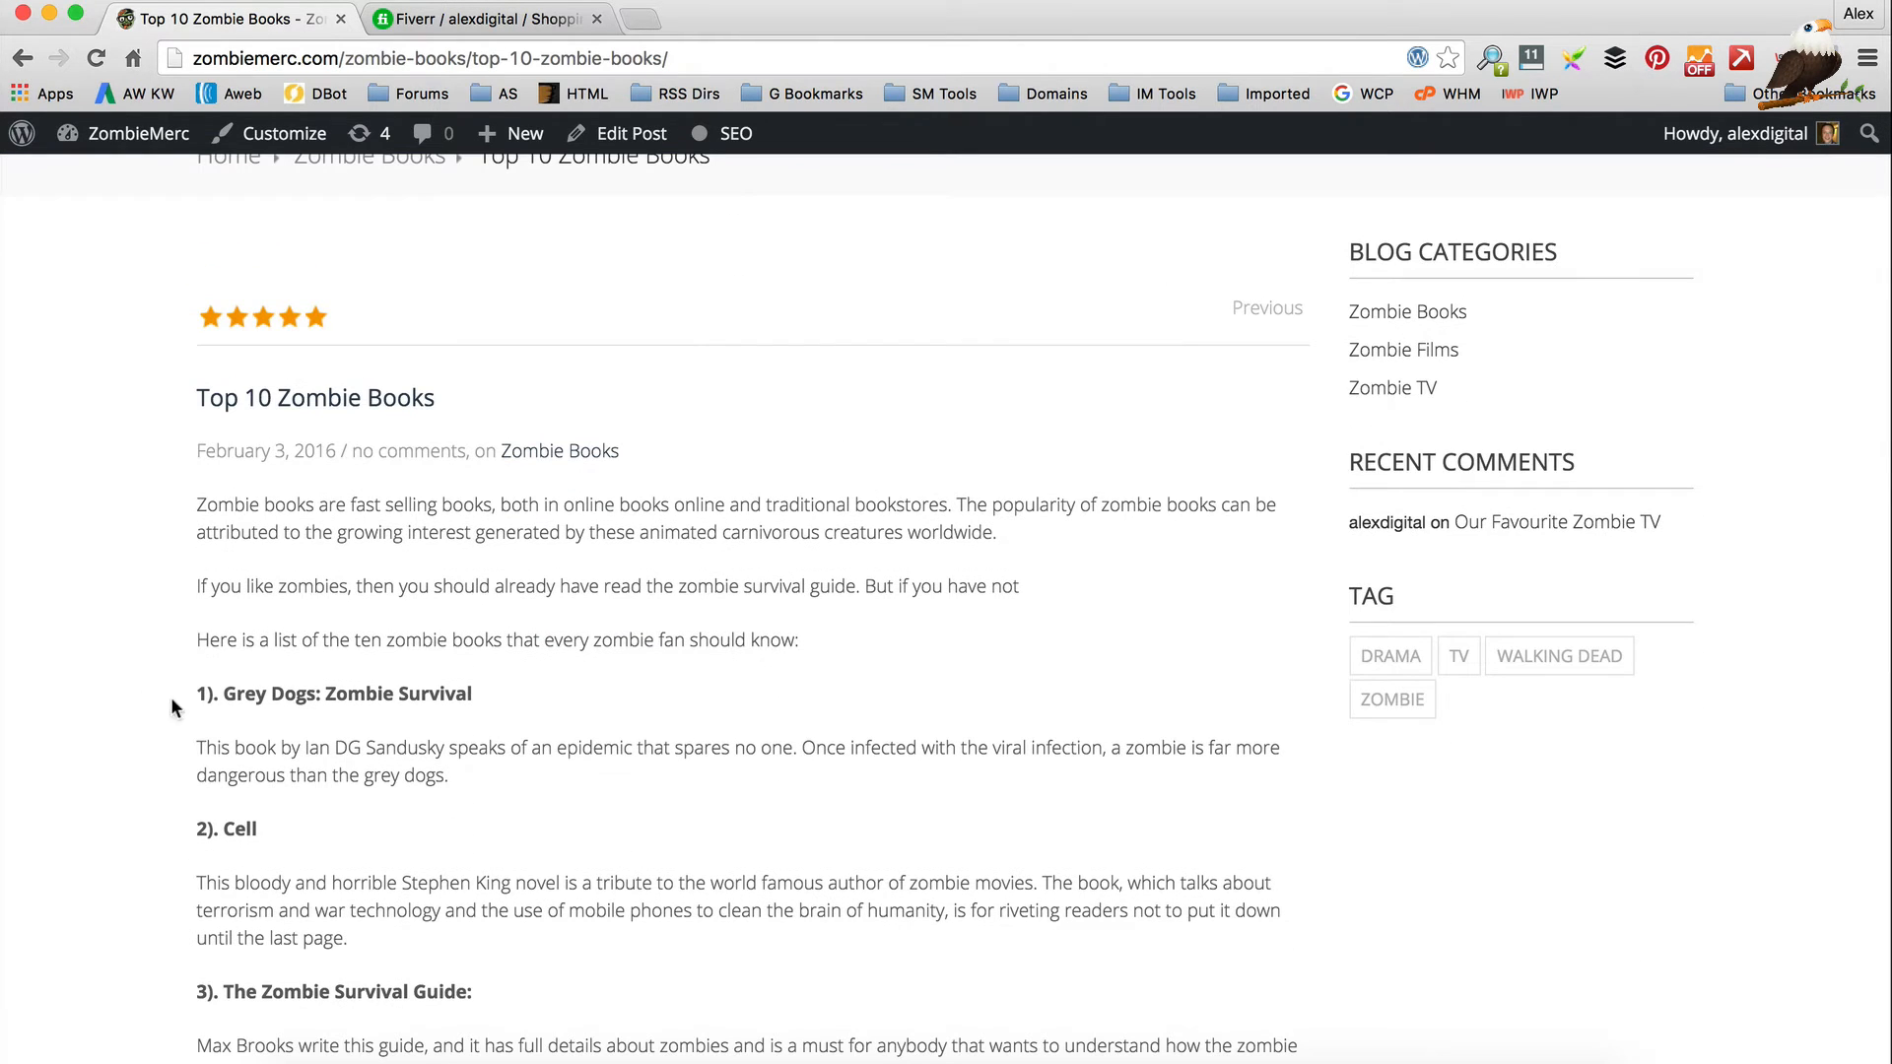
scroll(688, 669, "down", 10)
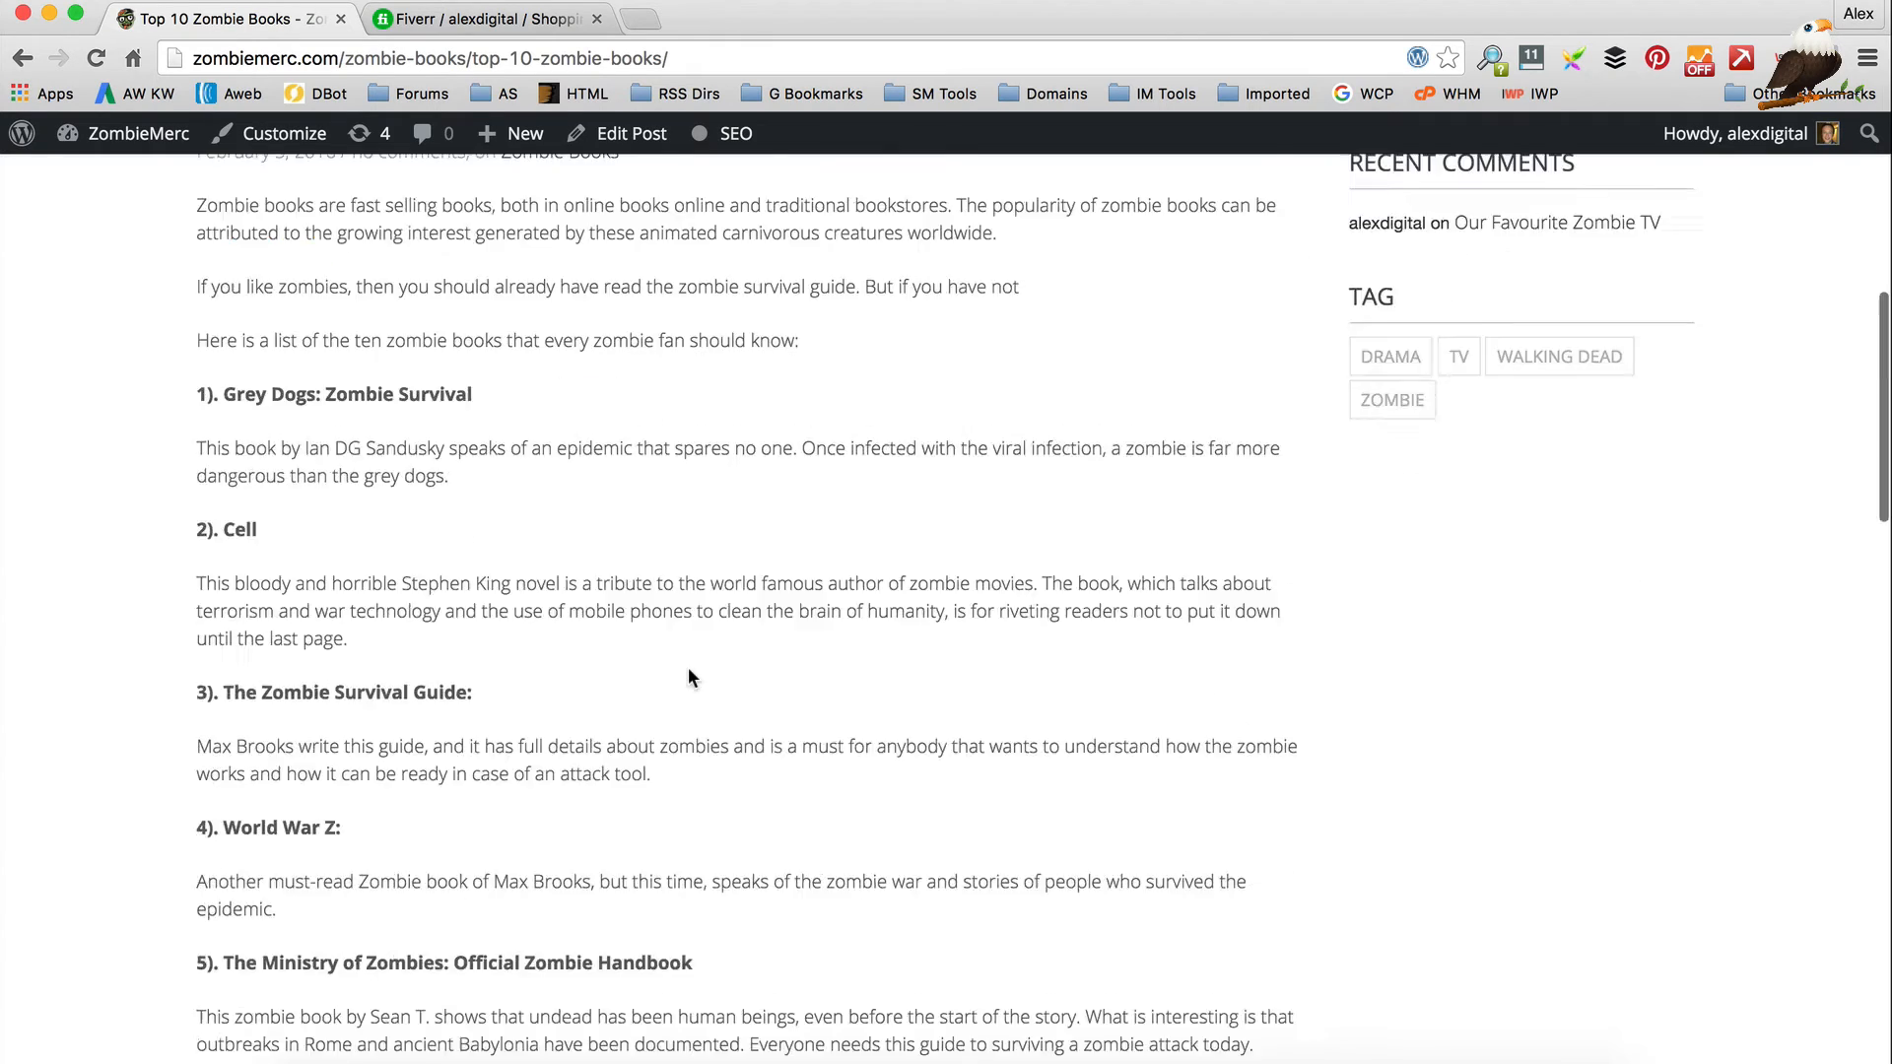
scroll(688, 668, "up", 14)
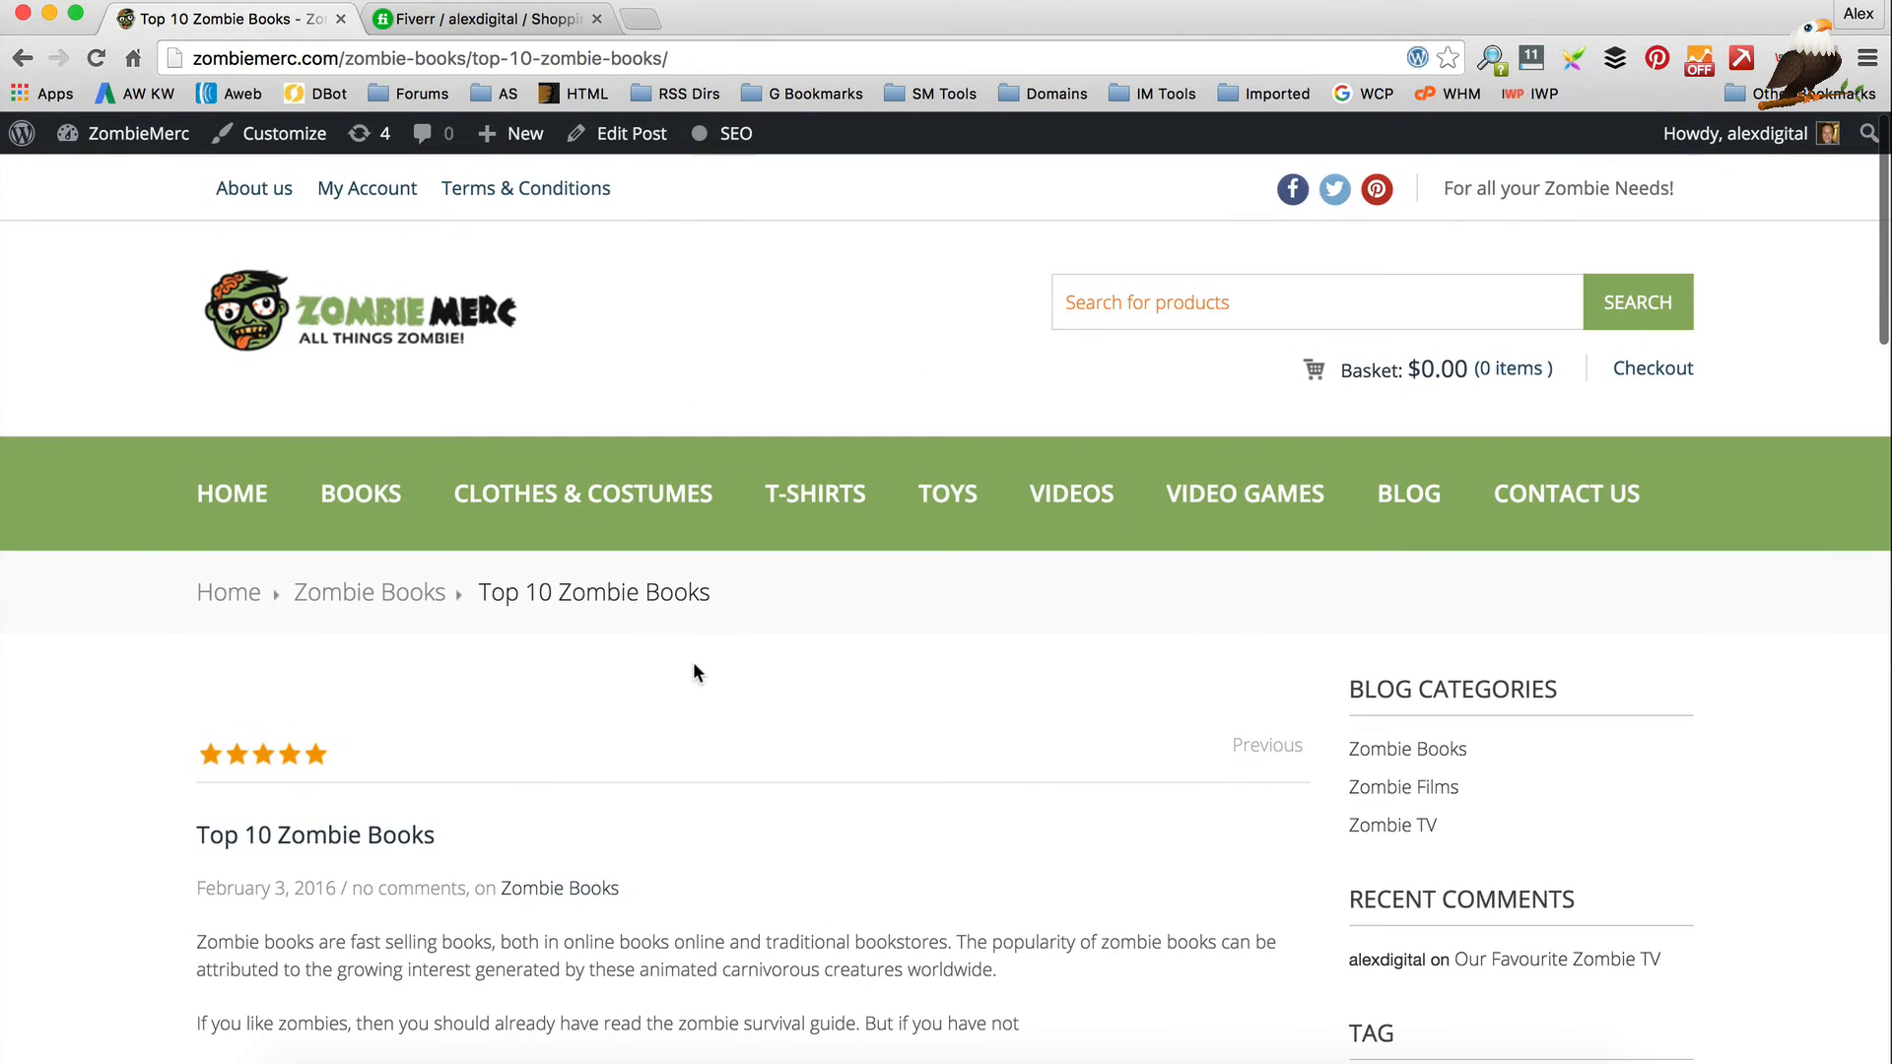
left_click(631, 135)
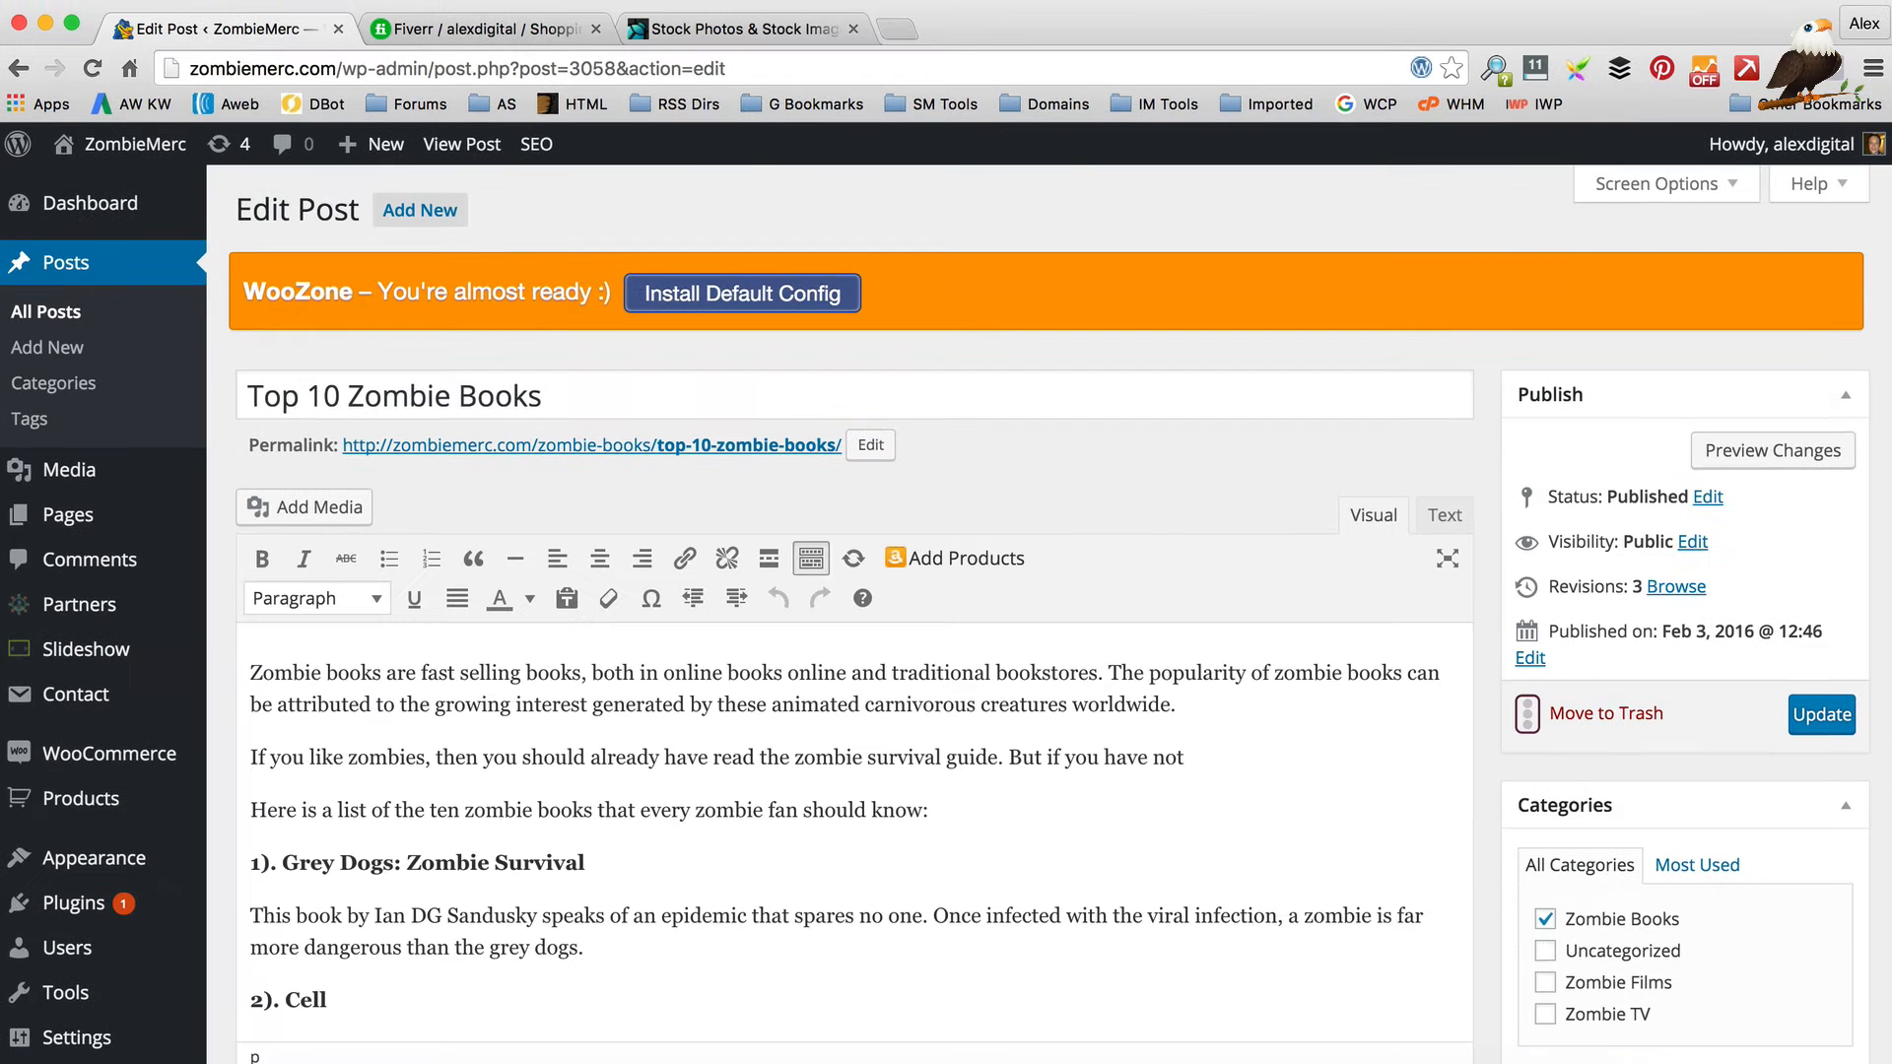
Upload "zombie books cover.jpg" from the Articles folder and set it as the post's featured image.
scroll(1173, 457, "down", 5)
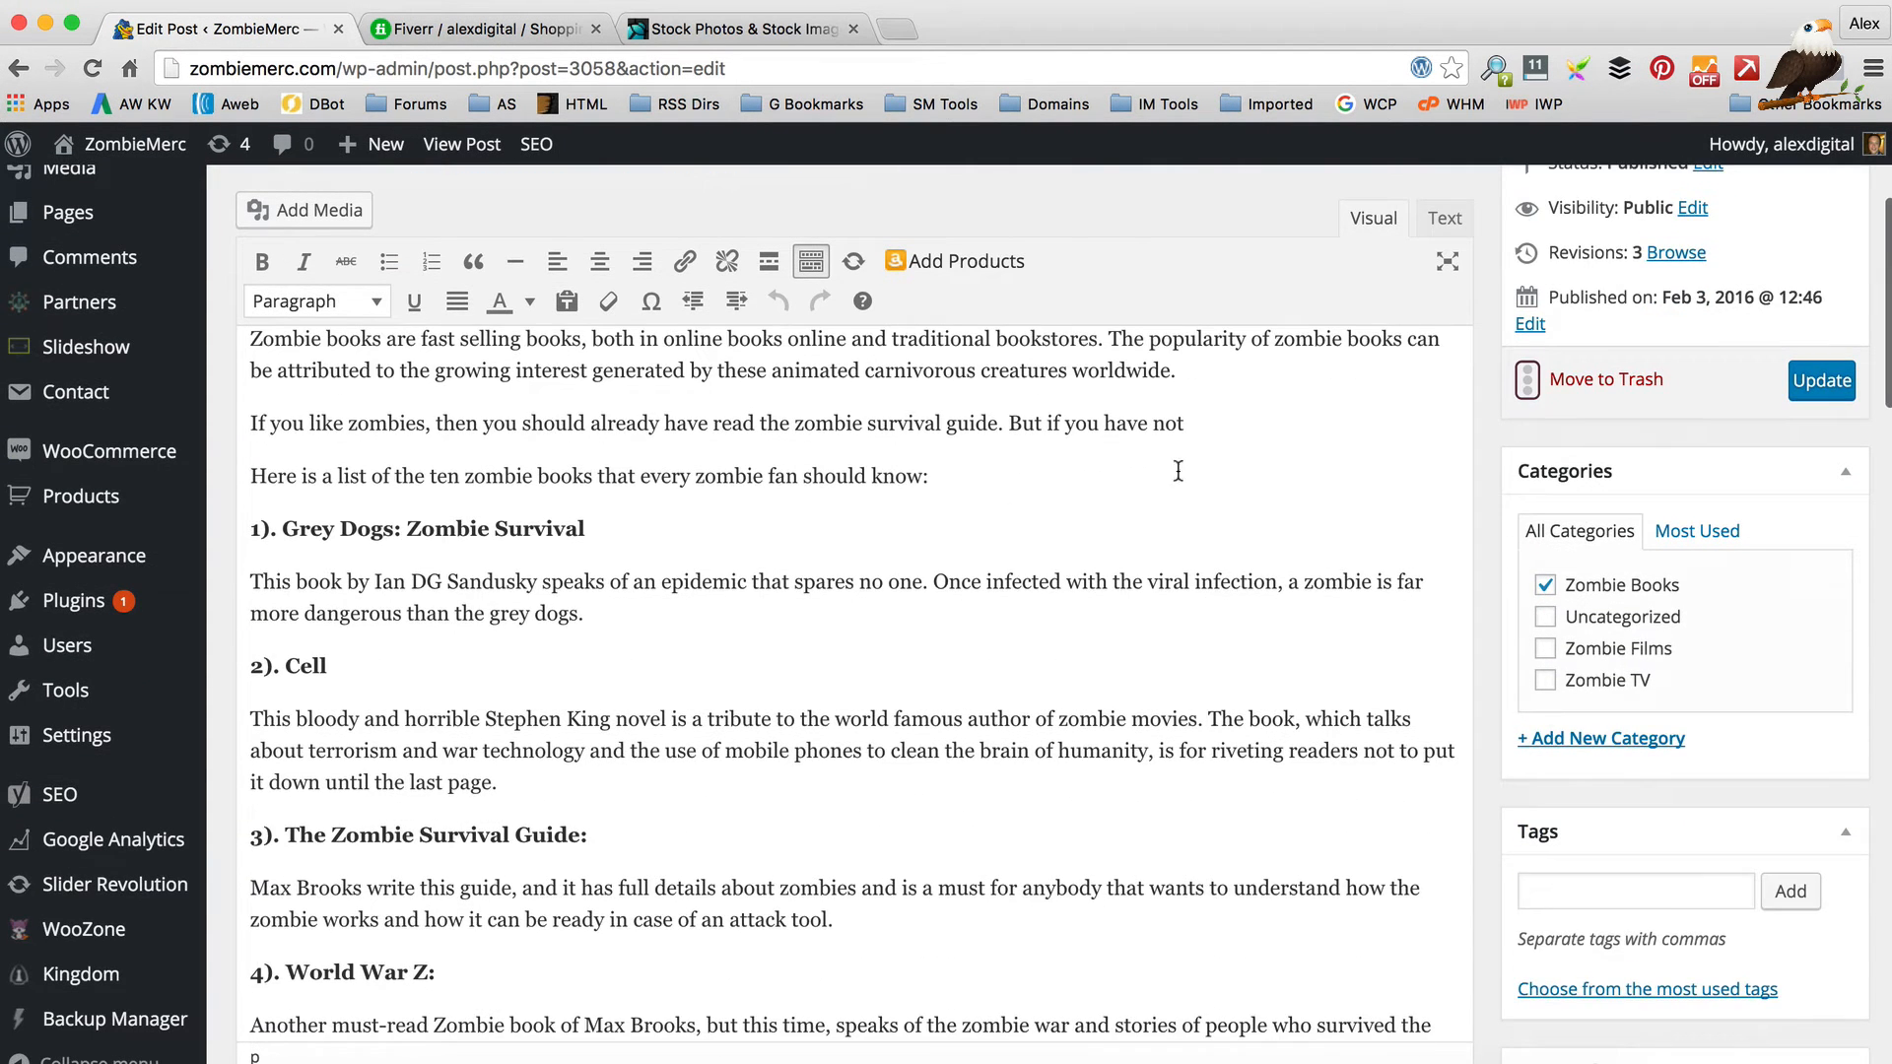
left_click(1567, 1018)
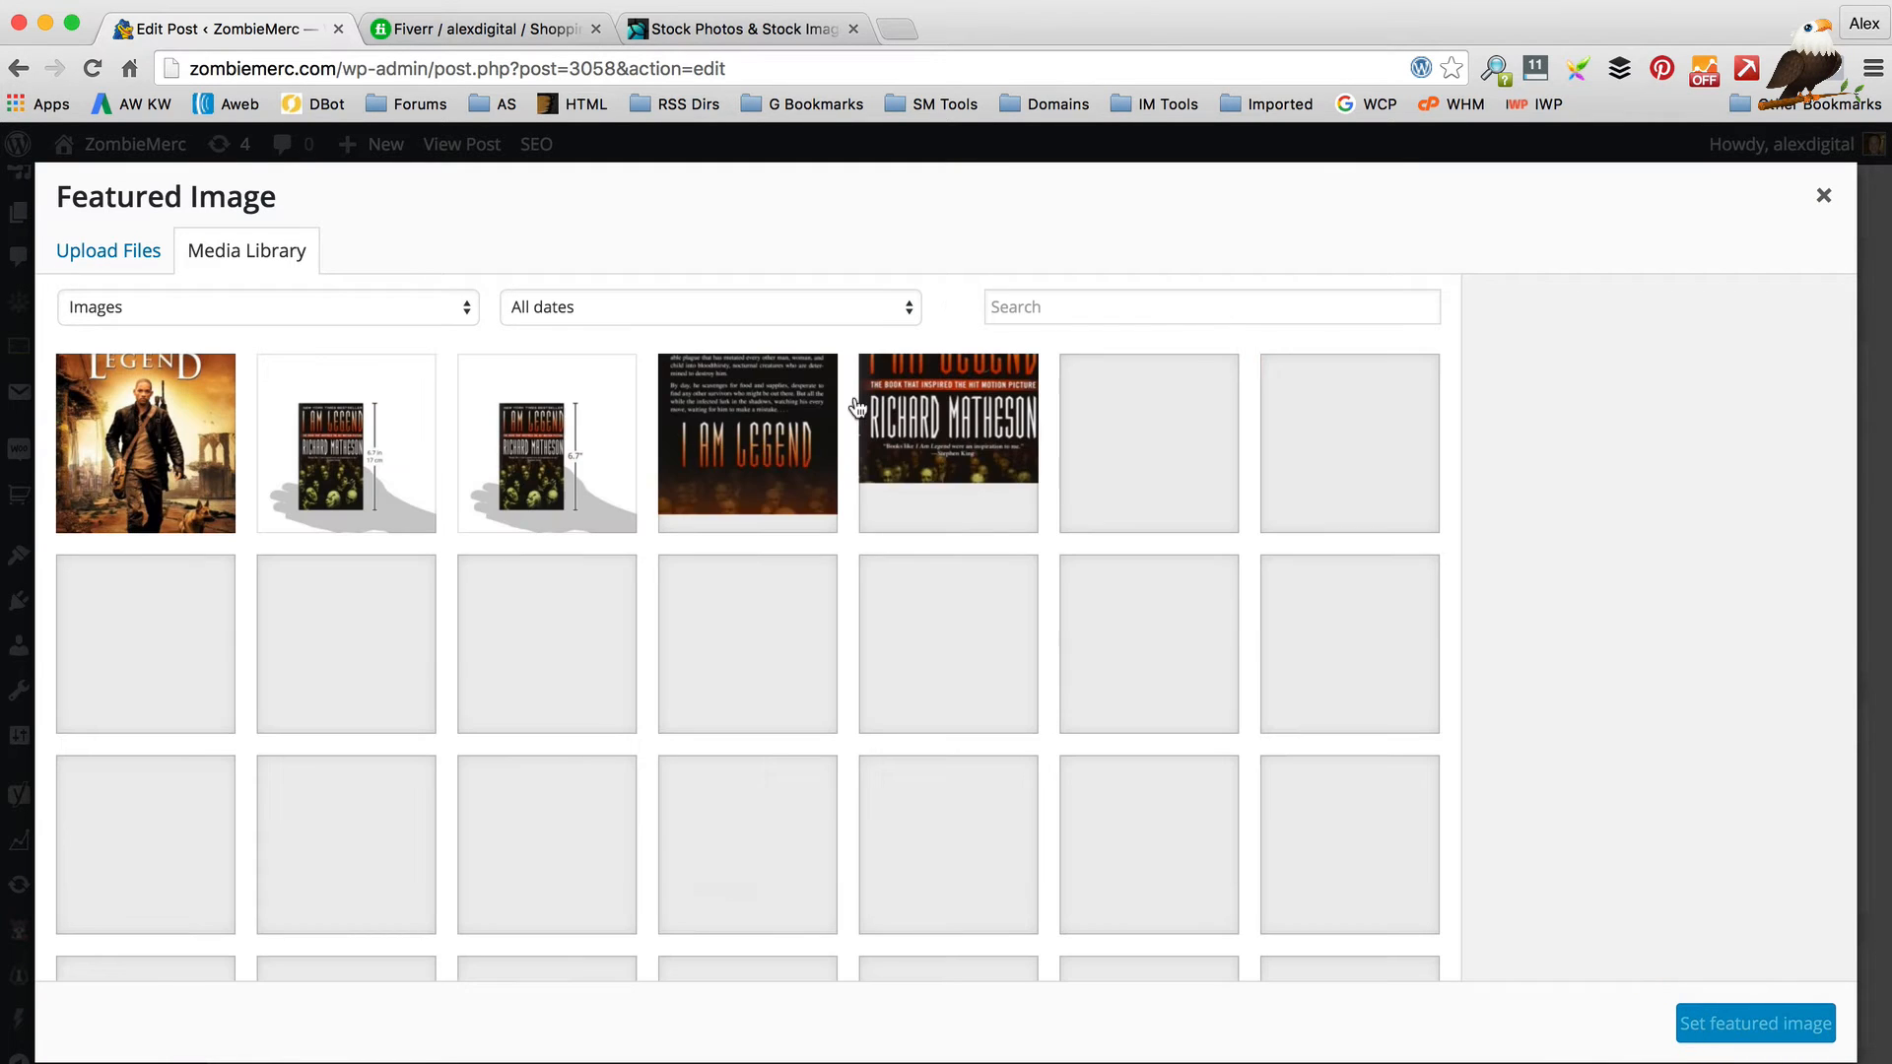
left_click(103, 251)
left_click(930, 650)
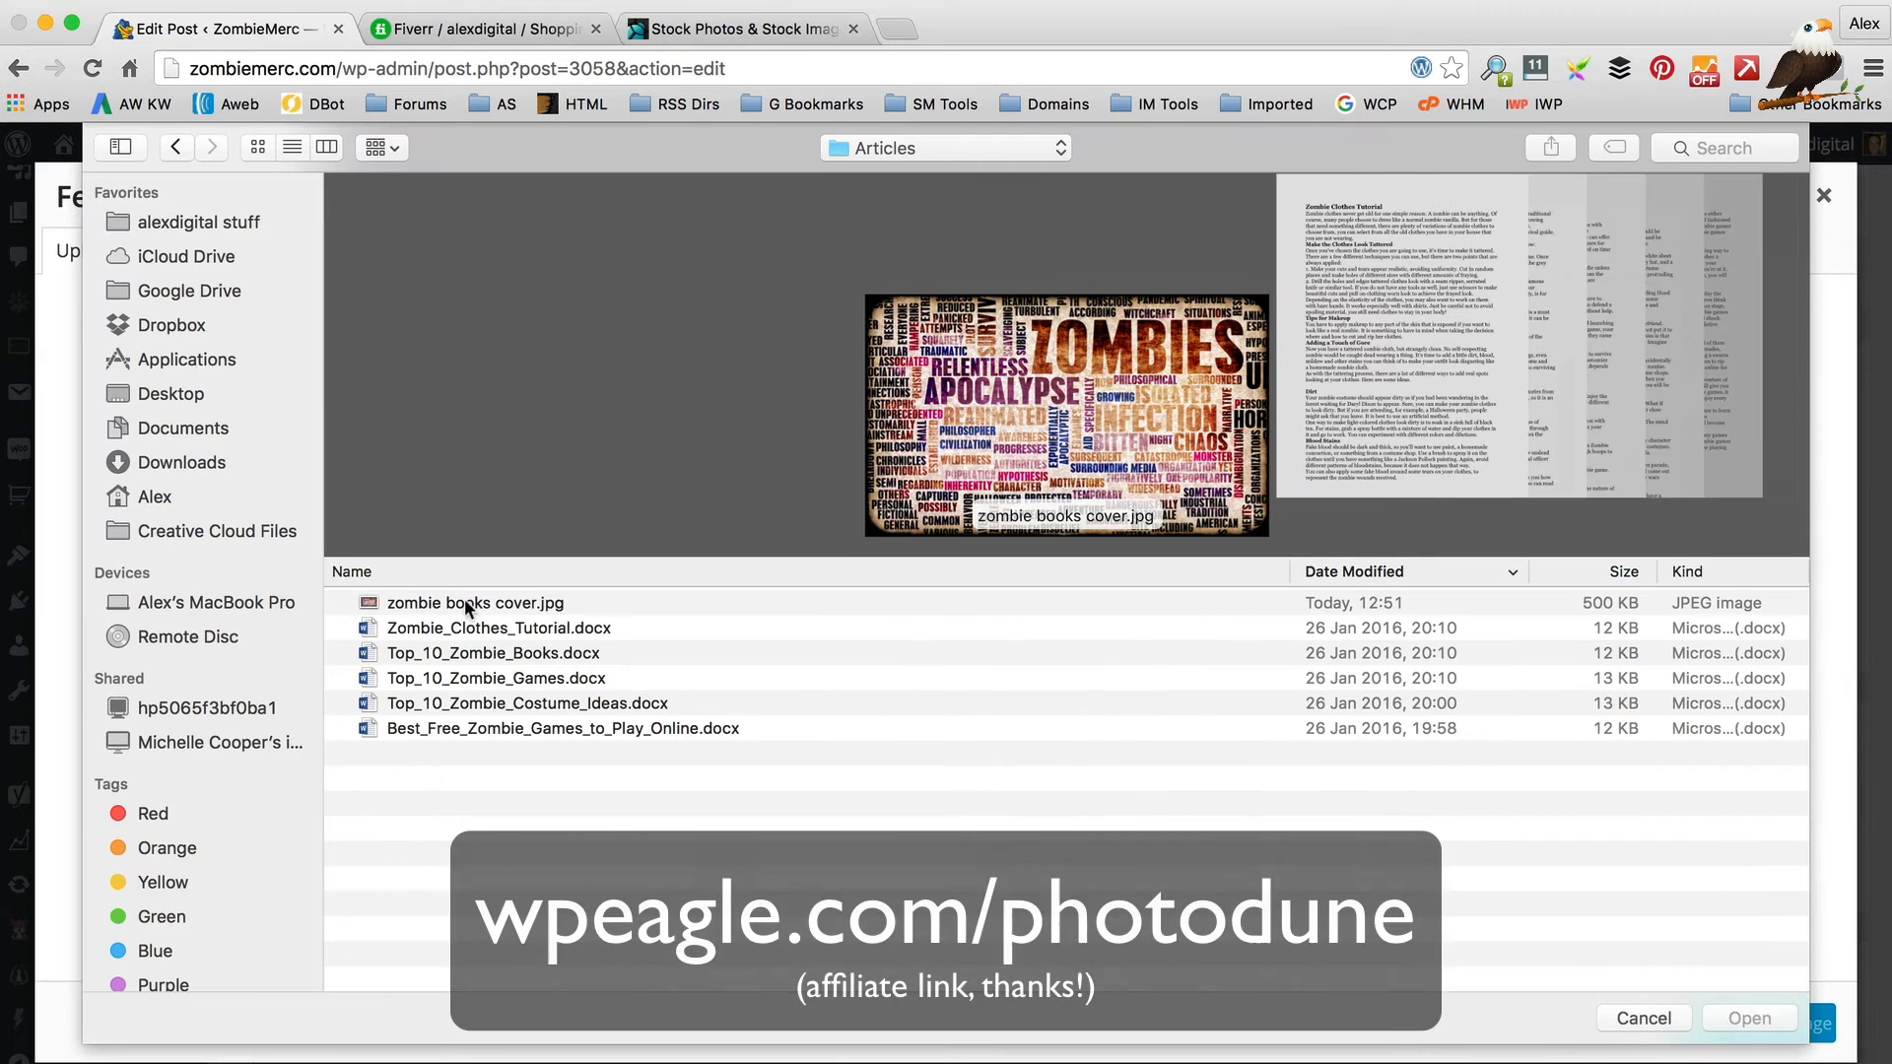
left_click(475, 603)
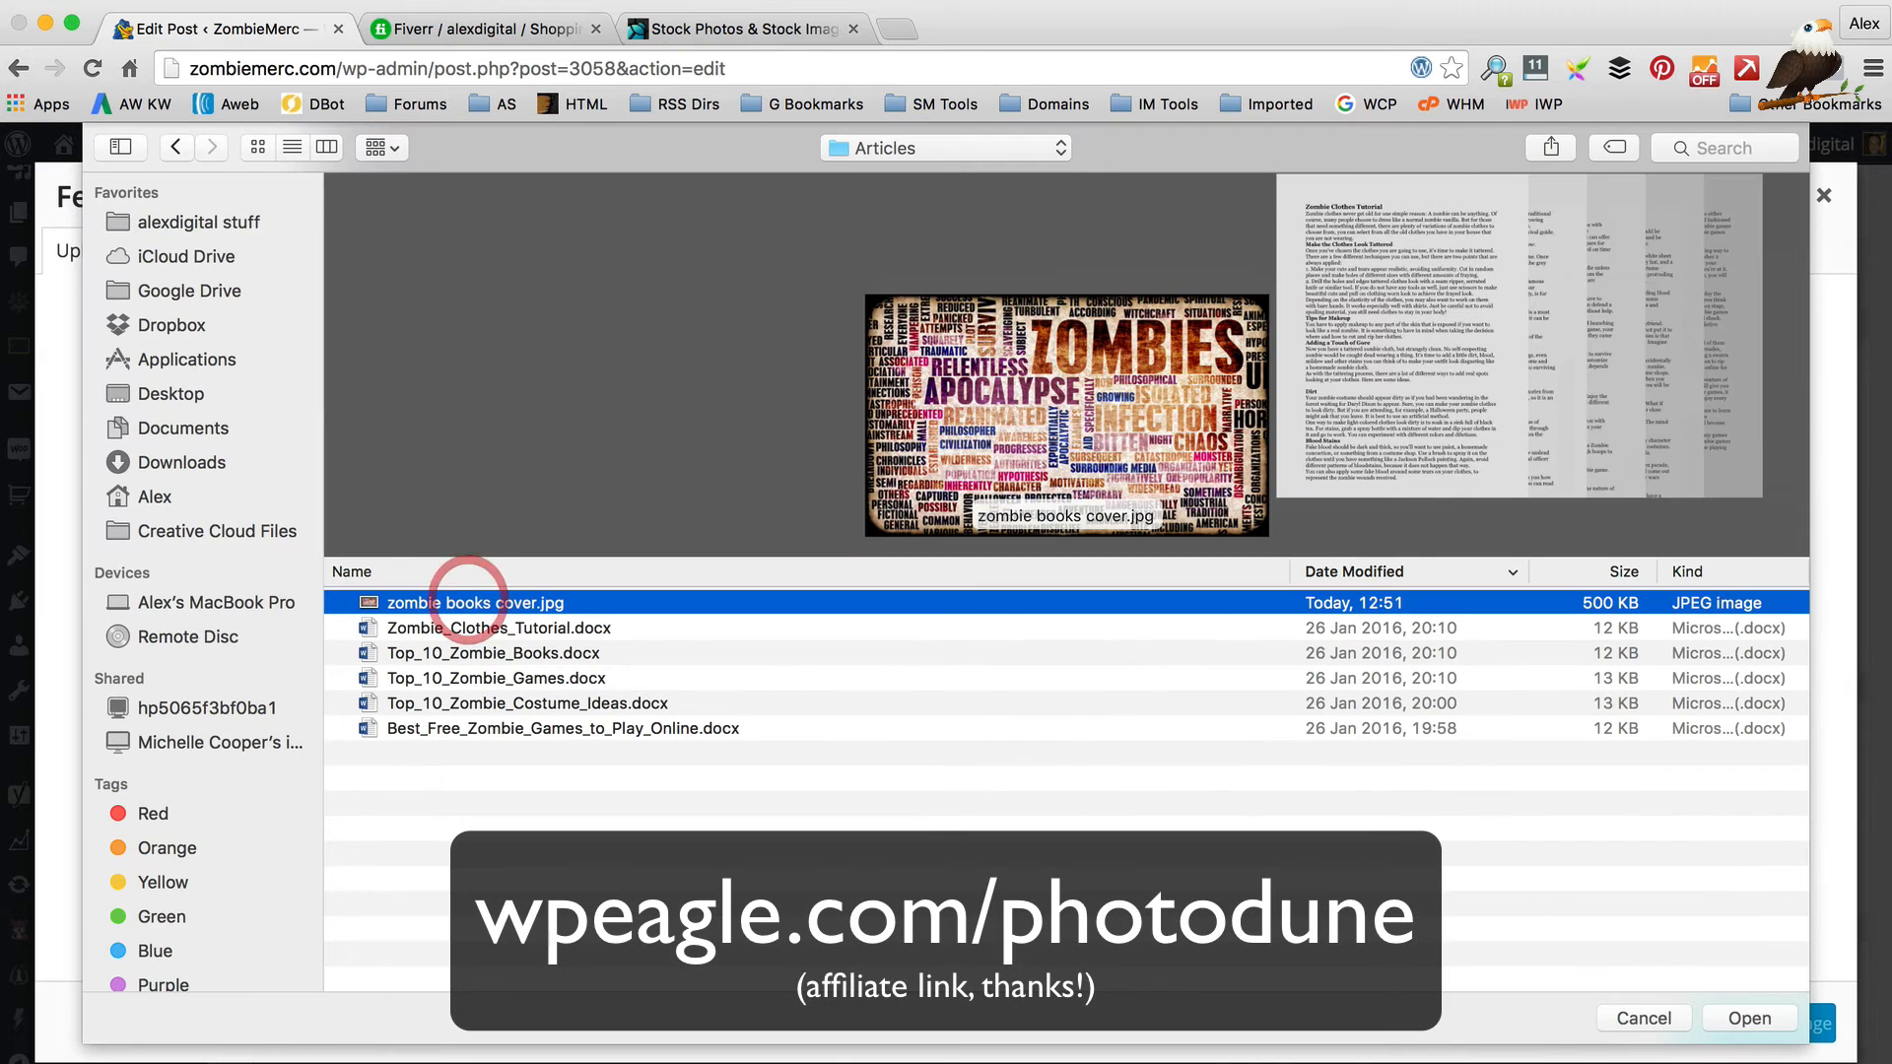
left_click(1751, 1019)
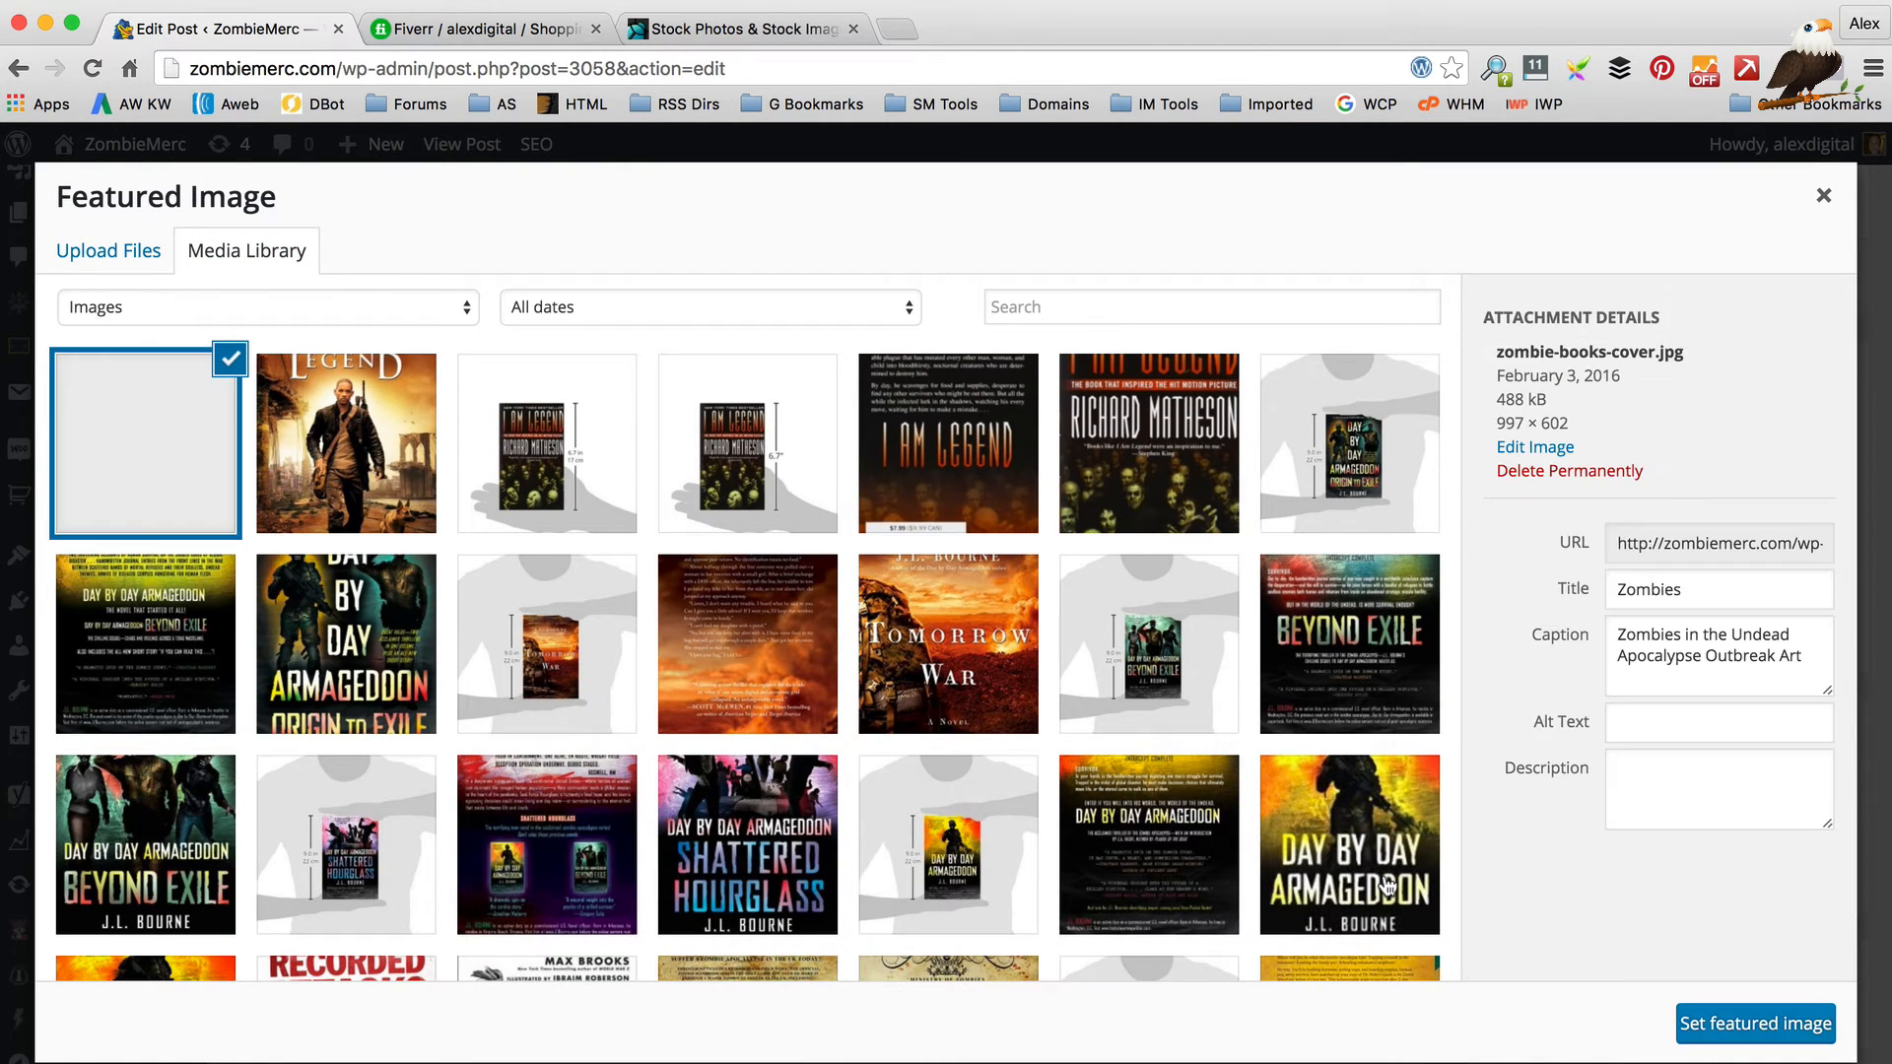
left_click(1754, 1023)
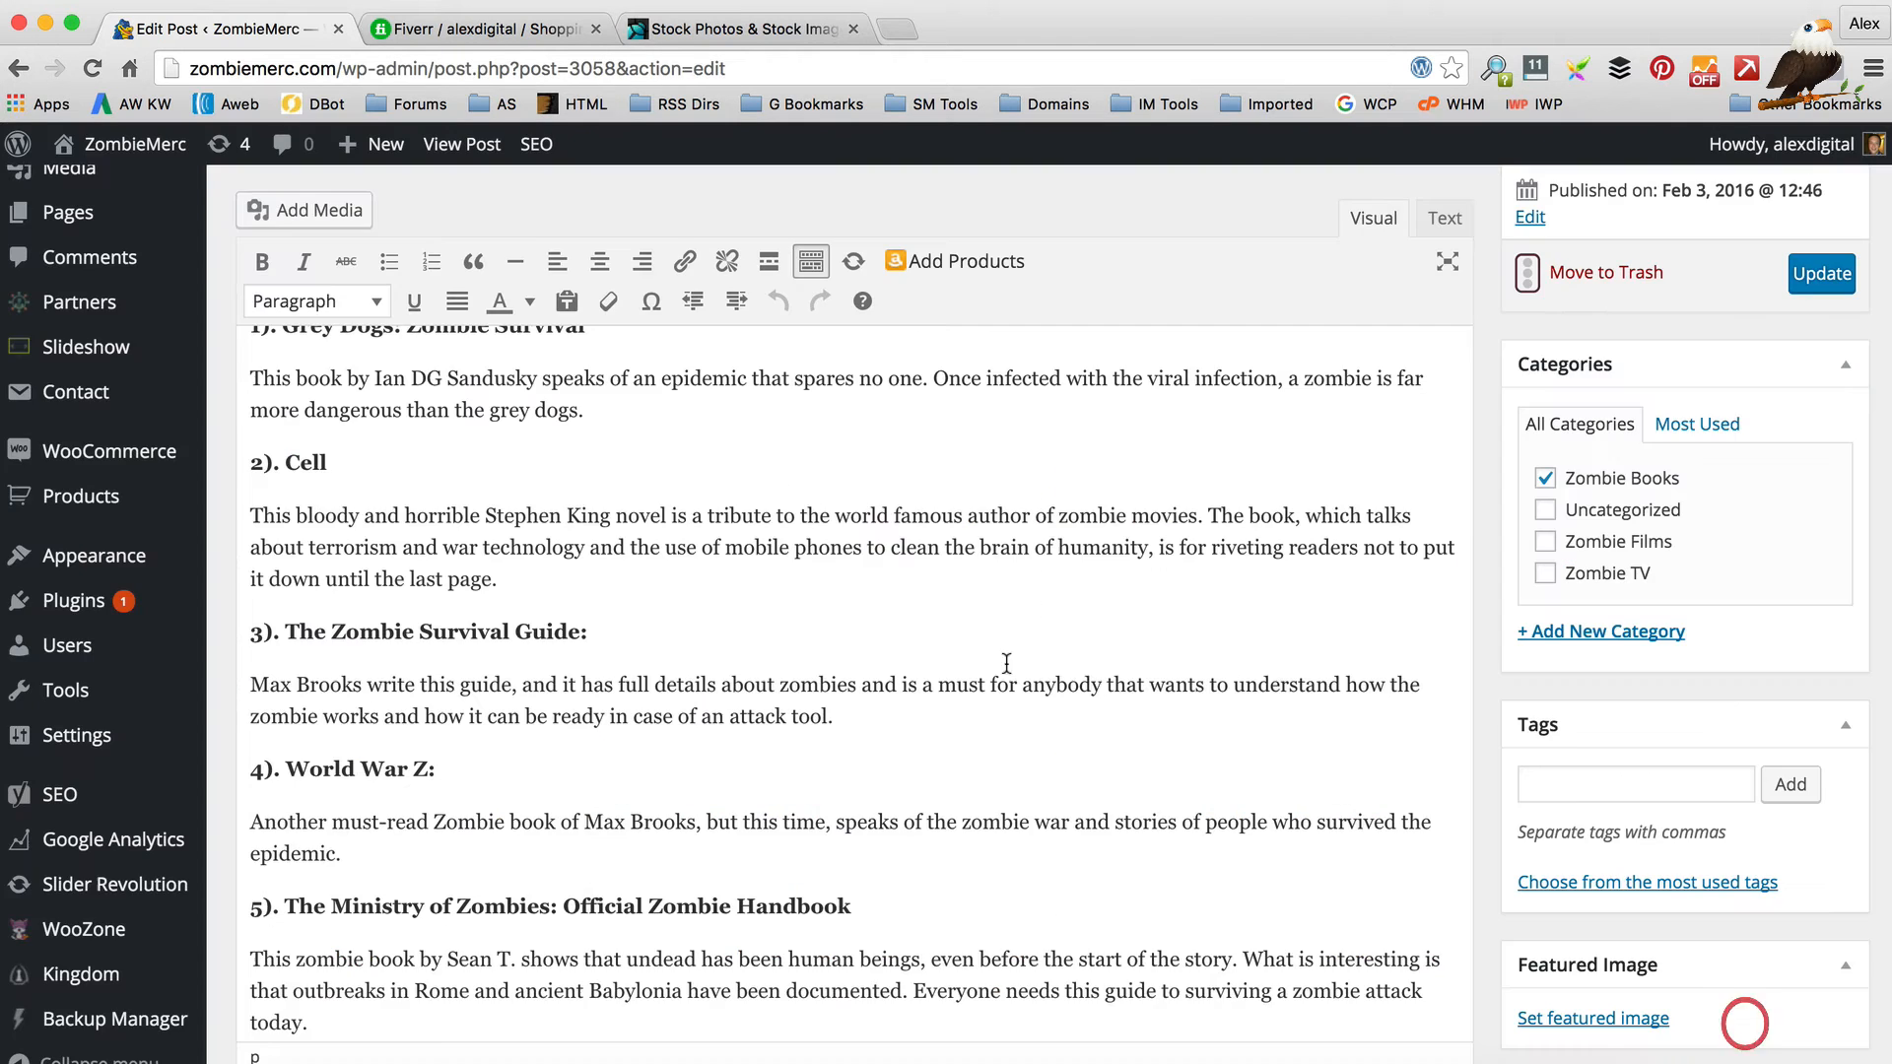
Link the "Grey Dogs: Zombie Survival" heading text to its existing product page, found by searching for "grey dogs".
scroll(949, 642, "up", 10)
scroll(949, 641, "down", 1)
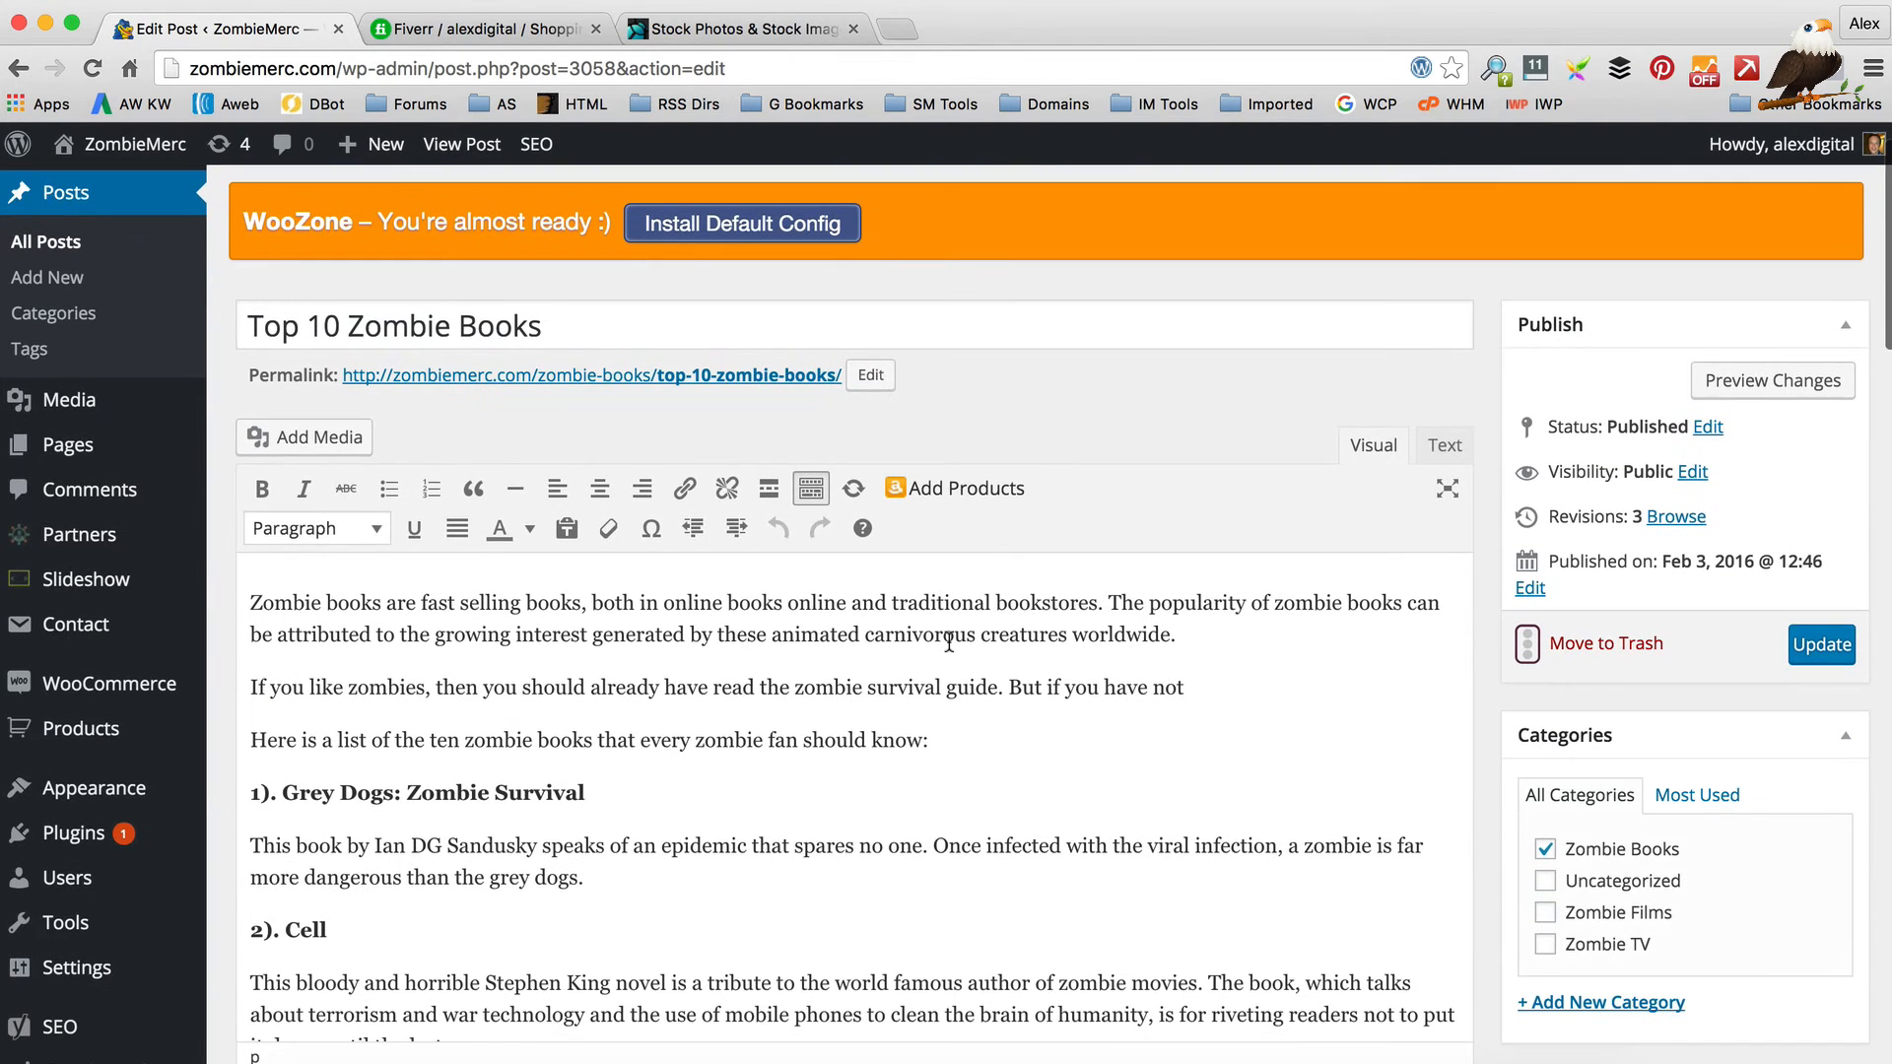
scroll(664, 790, "down", 1)
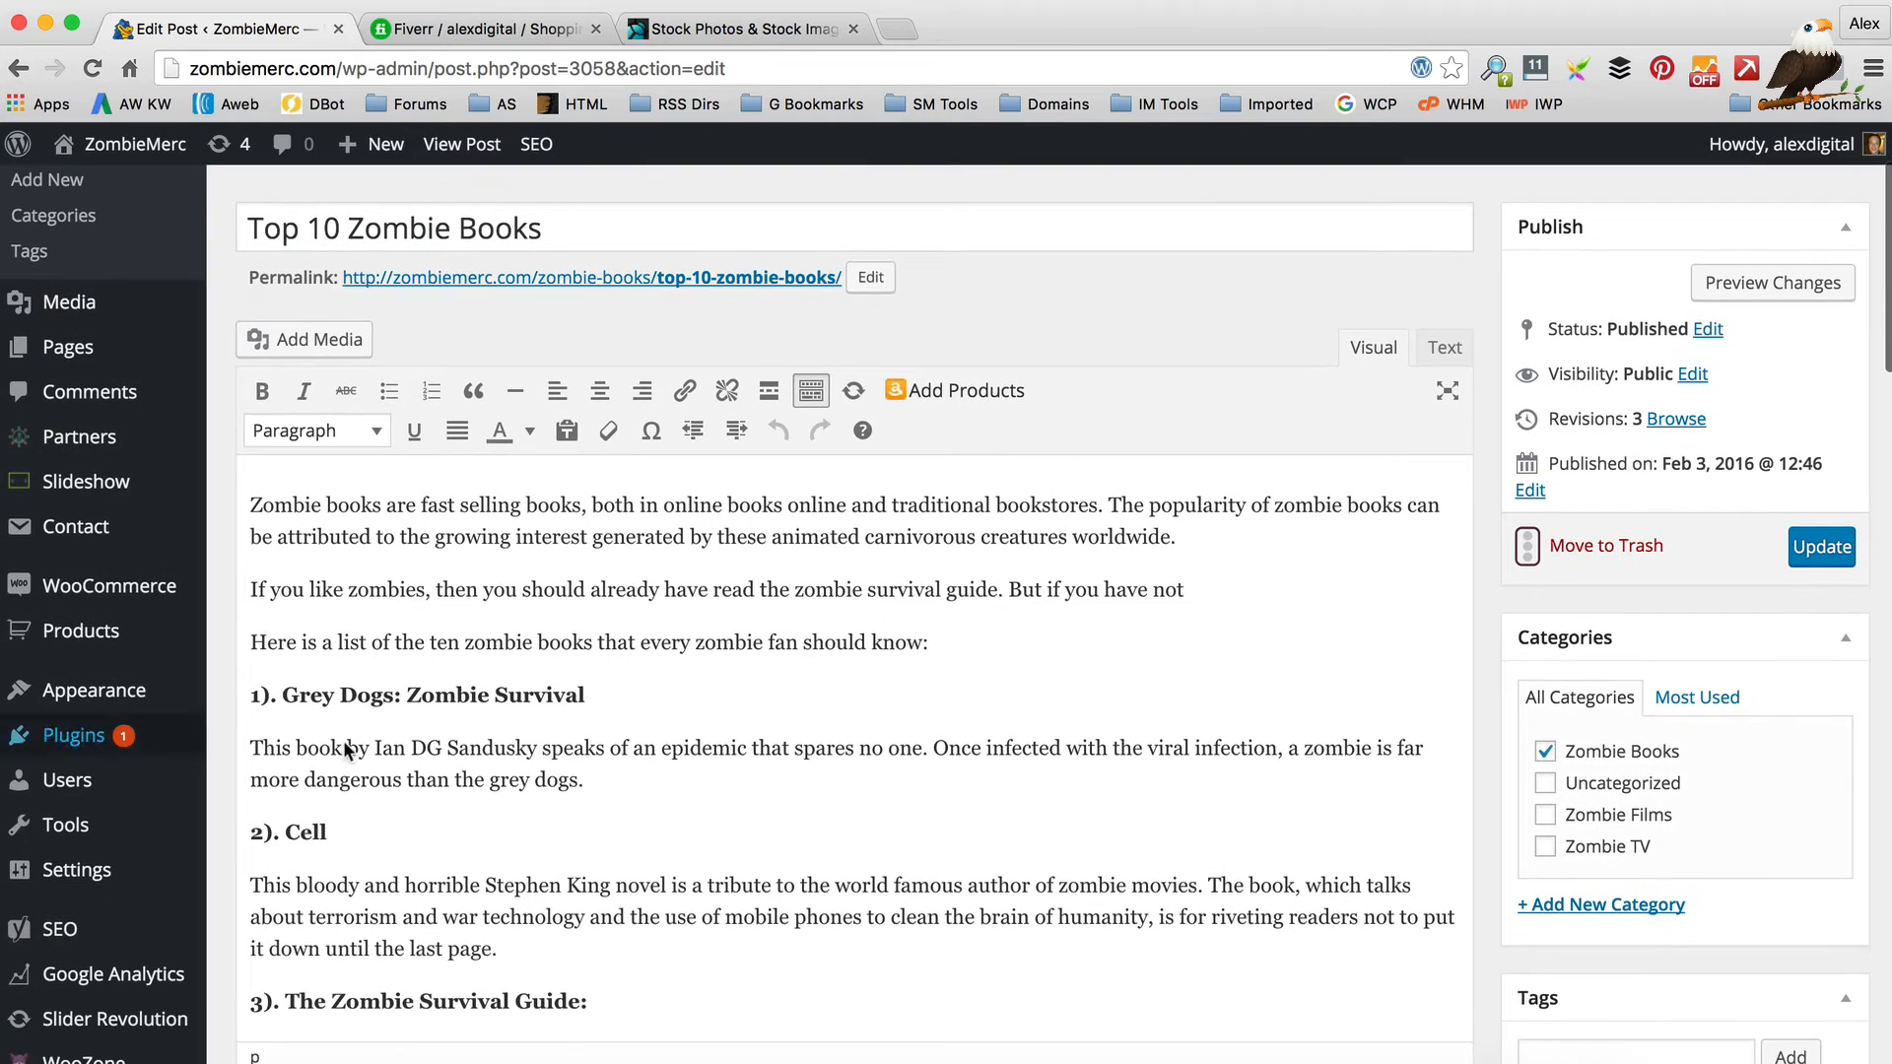
left_click_drag(608, 678, 416, 692)
left_click(706, 704)
left_click_drag(602, 683, 318, 689)
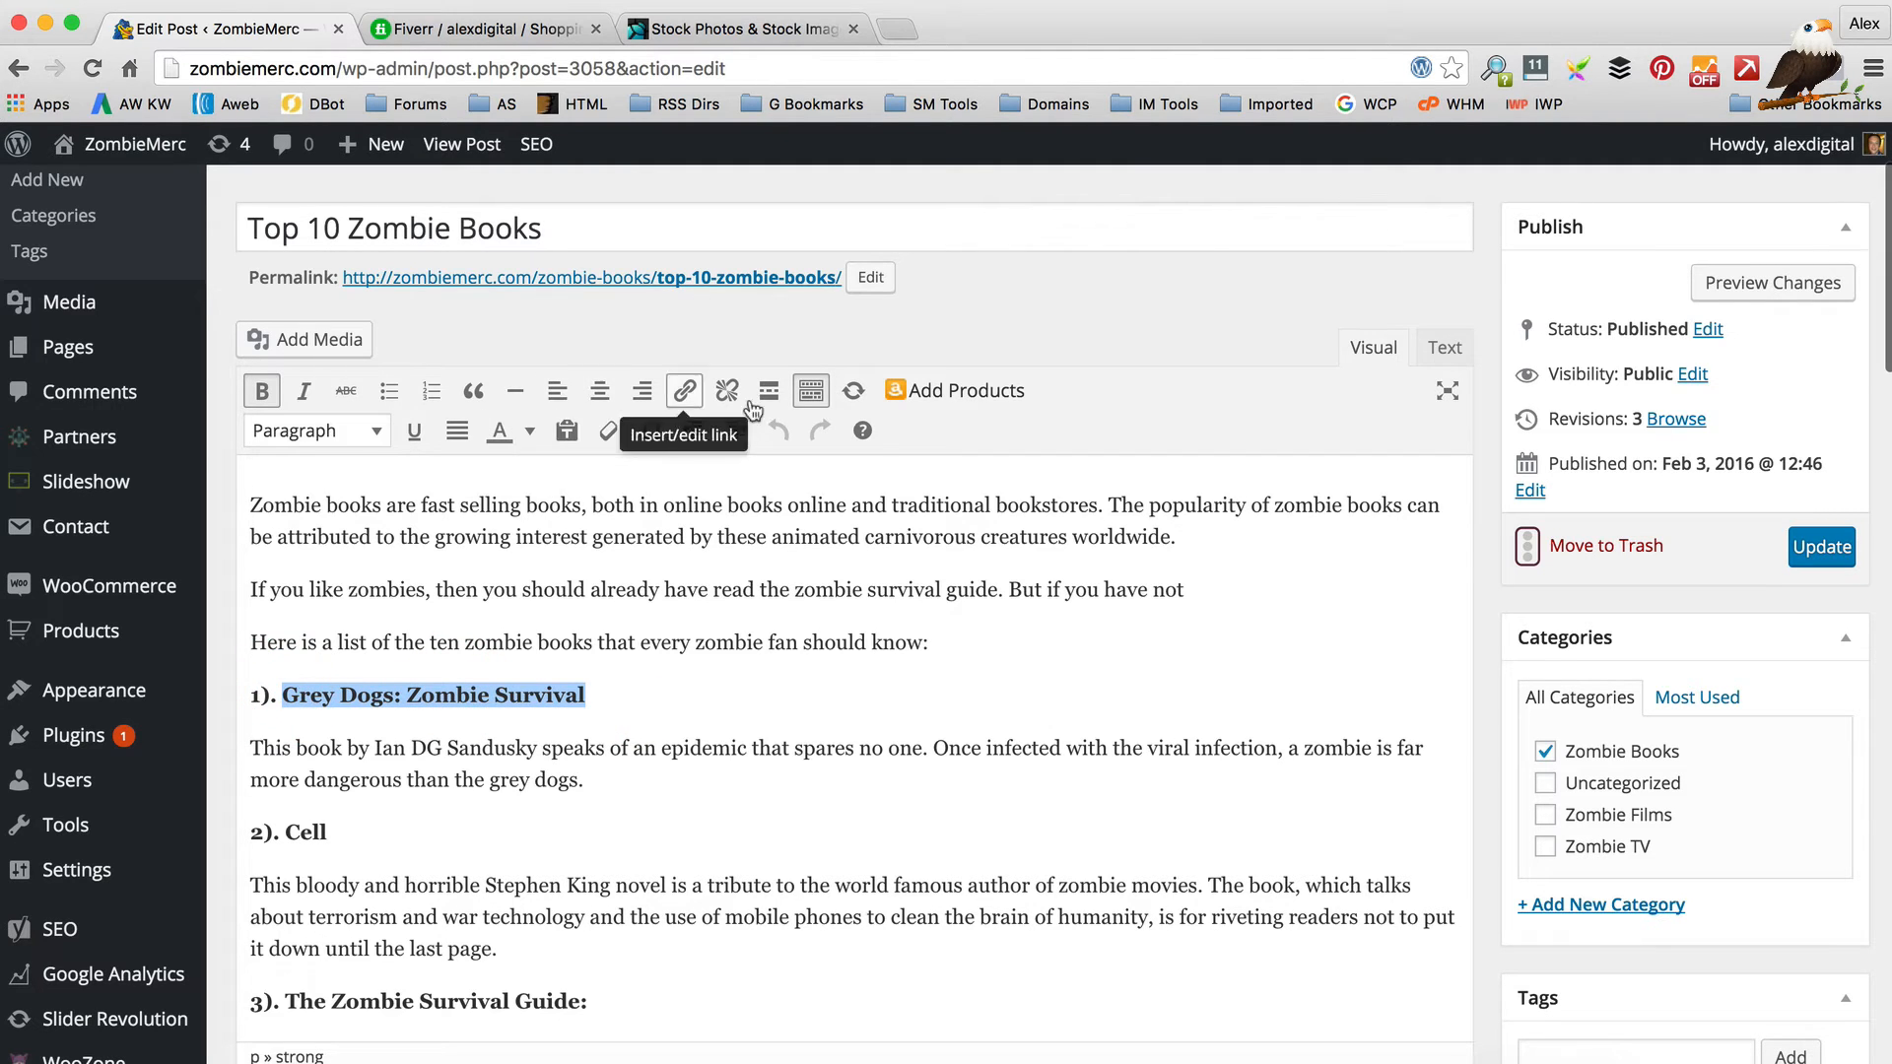
left_click(685, 390)
left_click(836, 696)
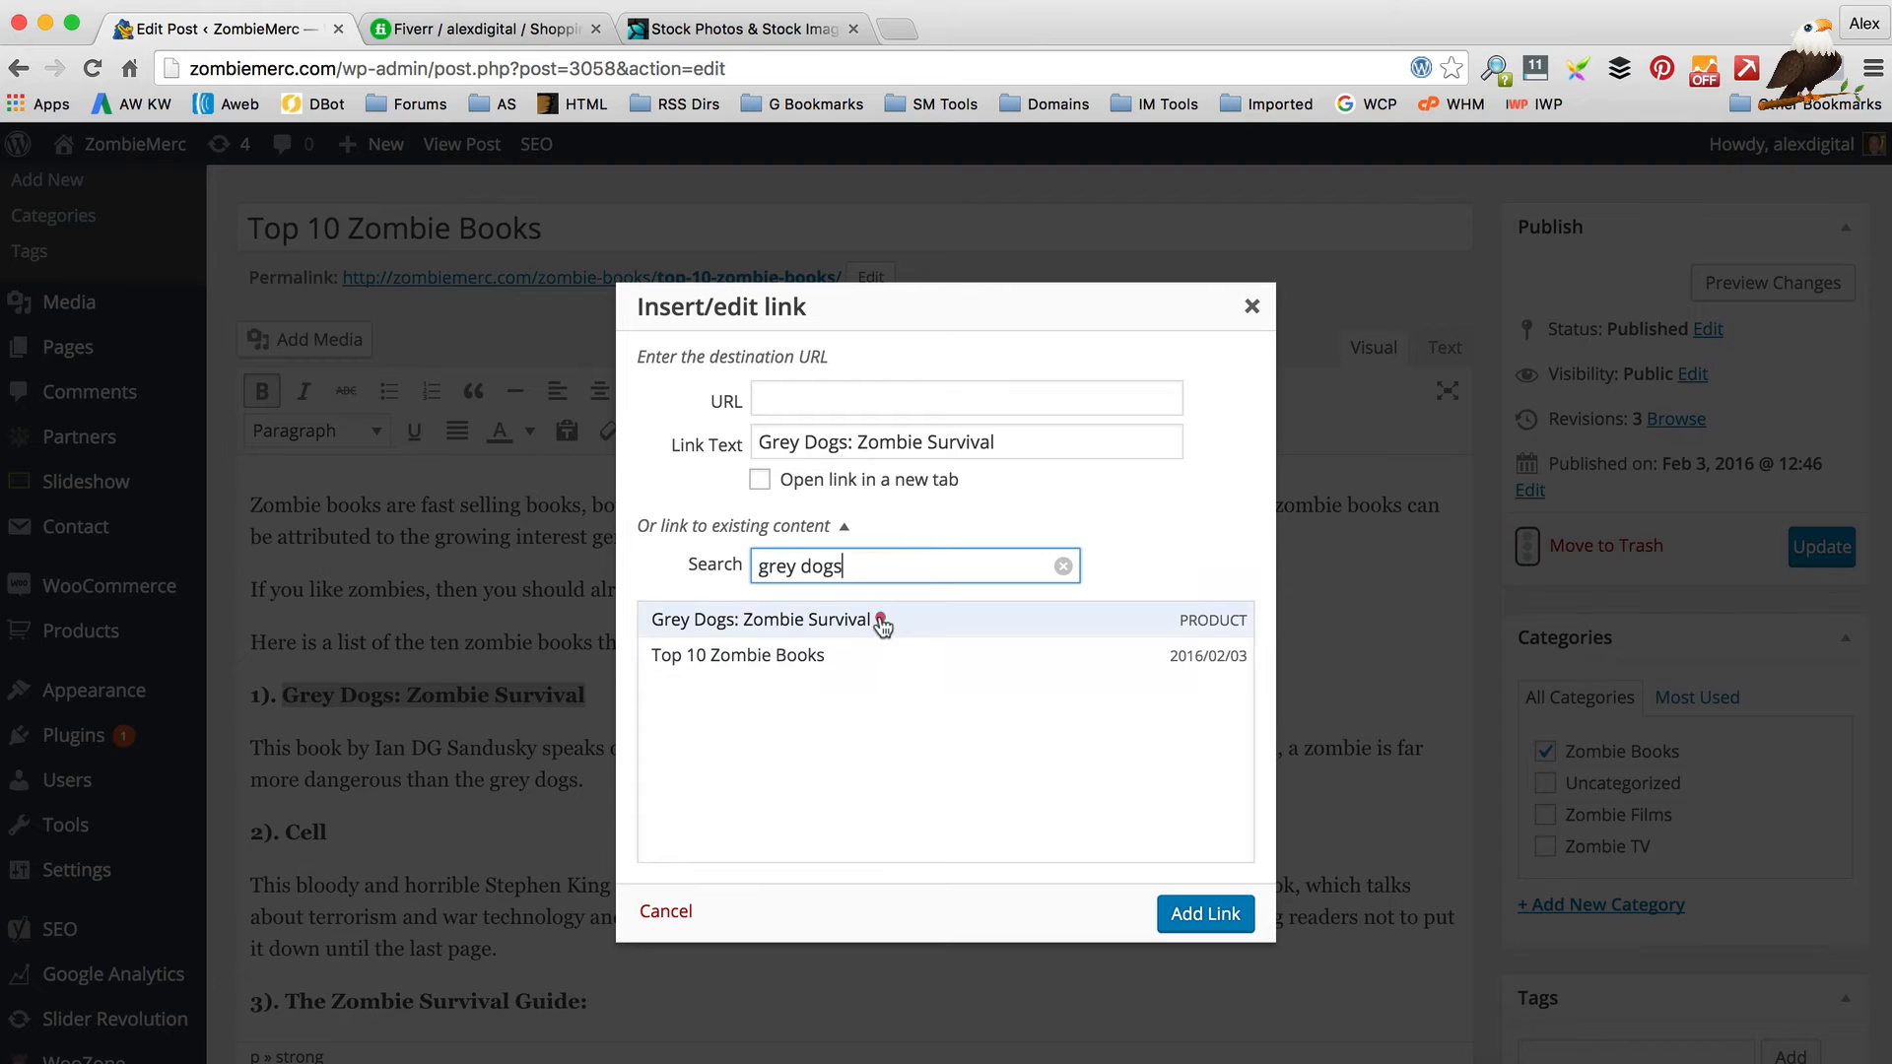
left_click(877, 621)
left_click(1220, 912)
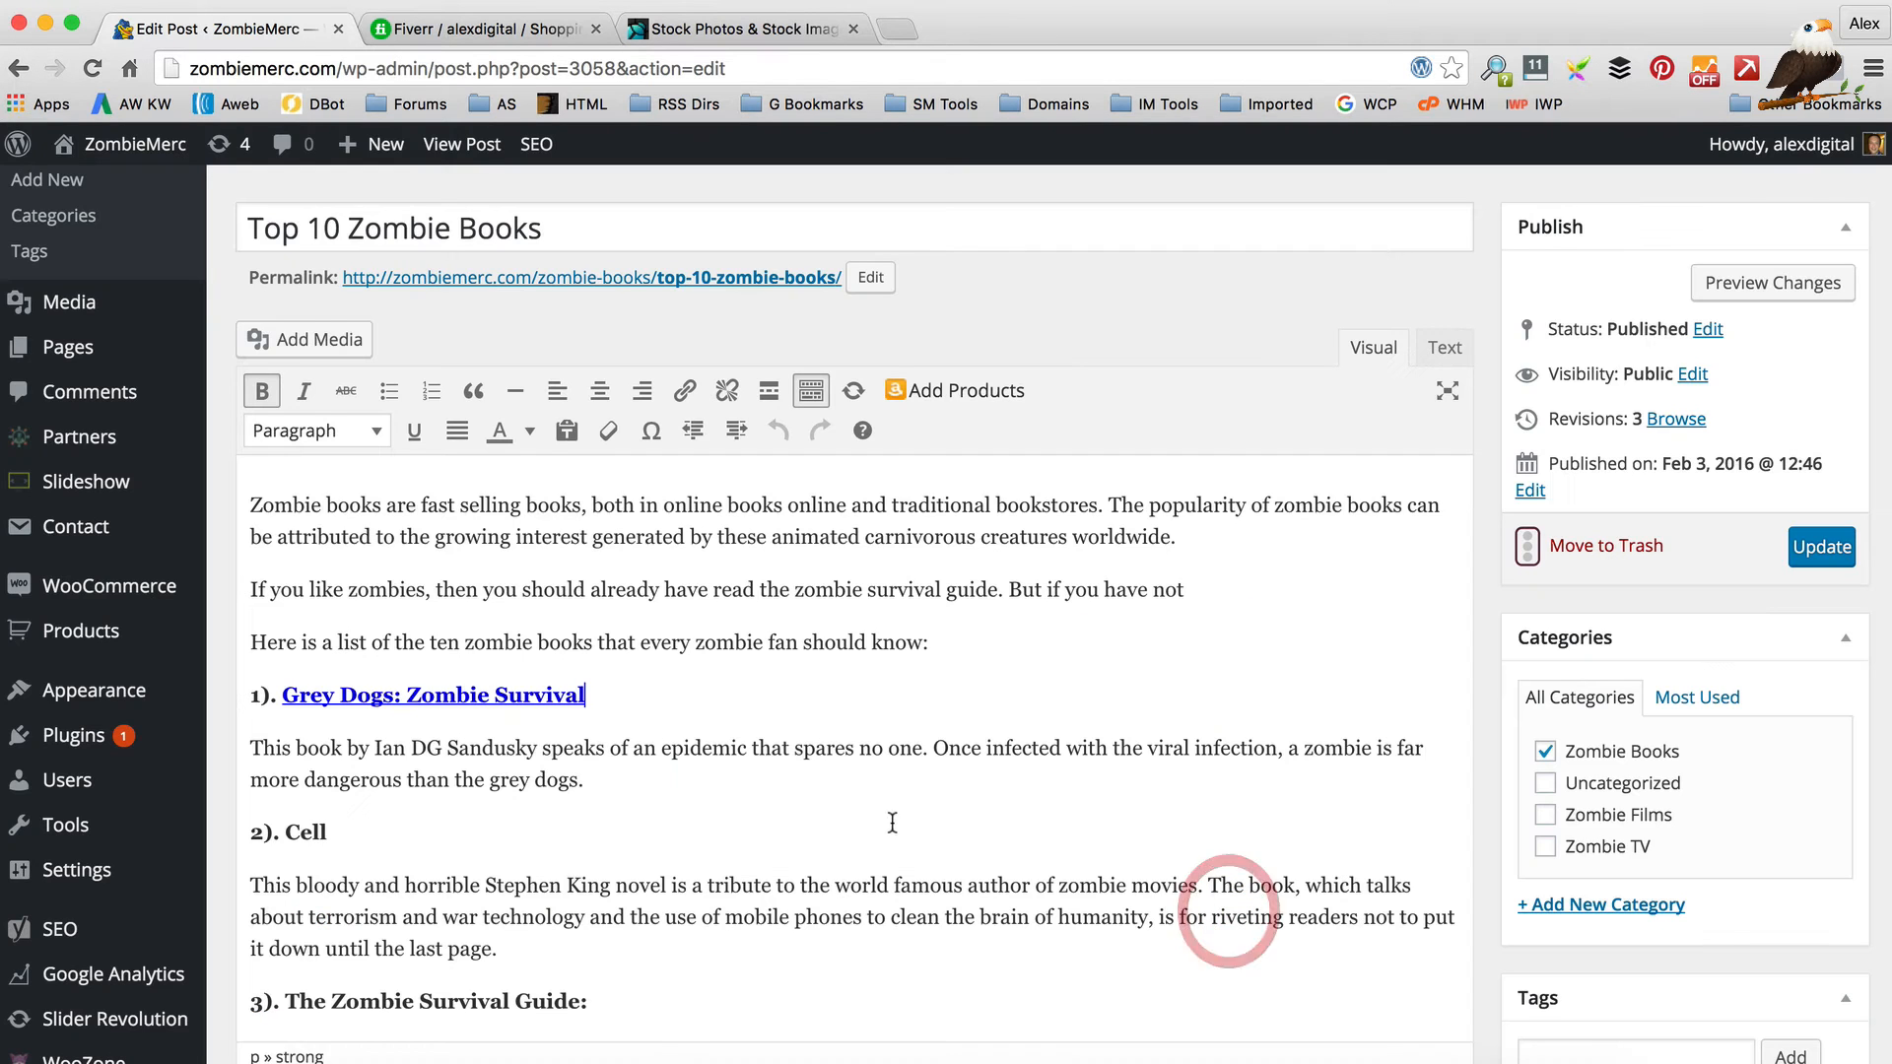
Search the media library for "grey dogs" and insert the book's cover image before the first list heading.
left_click(658, 779)
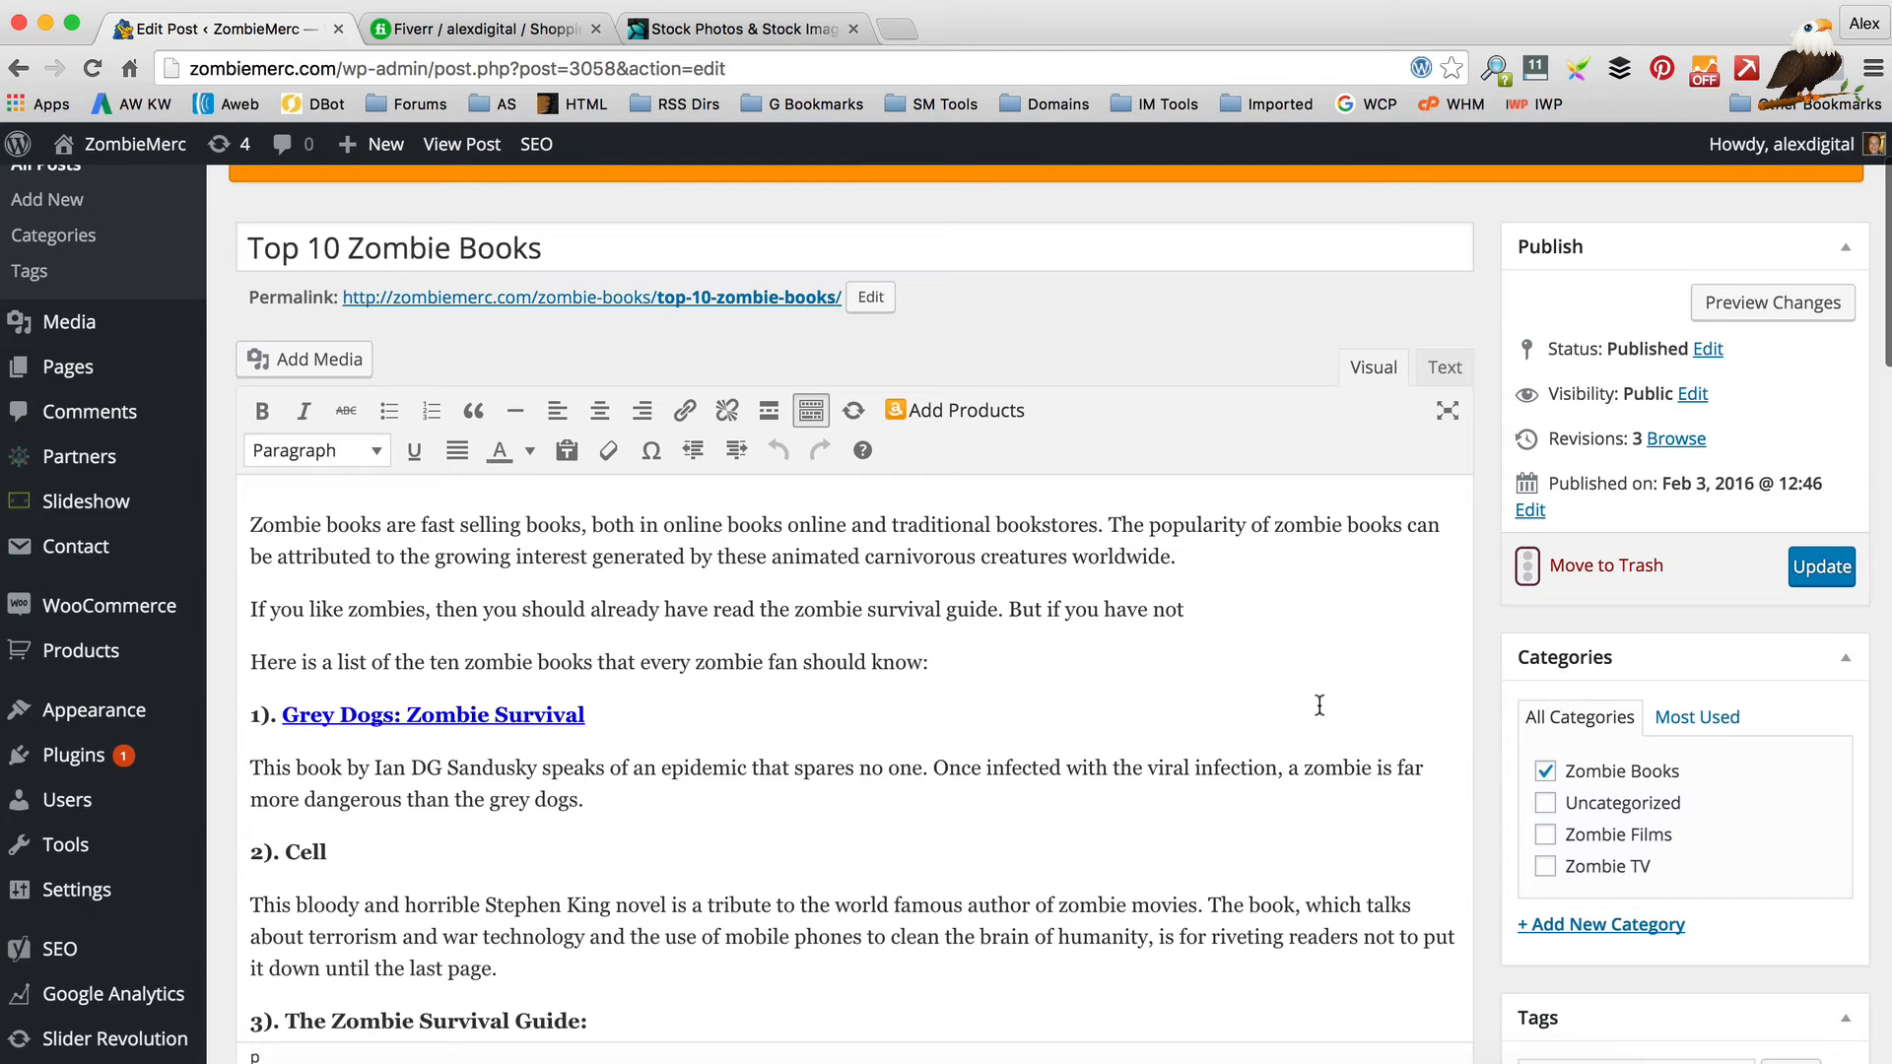
left_click(248, 714)
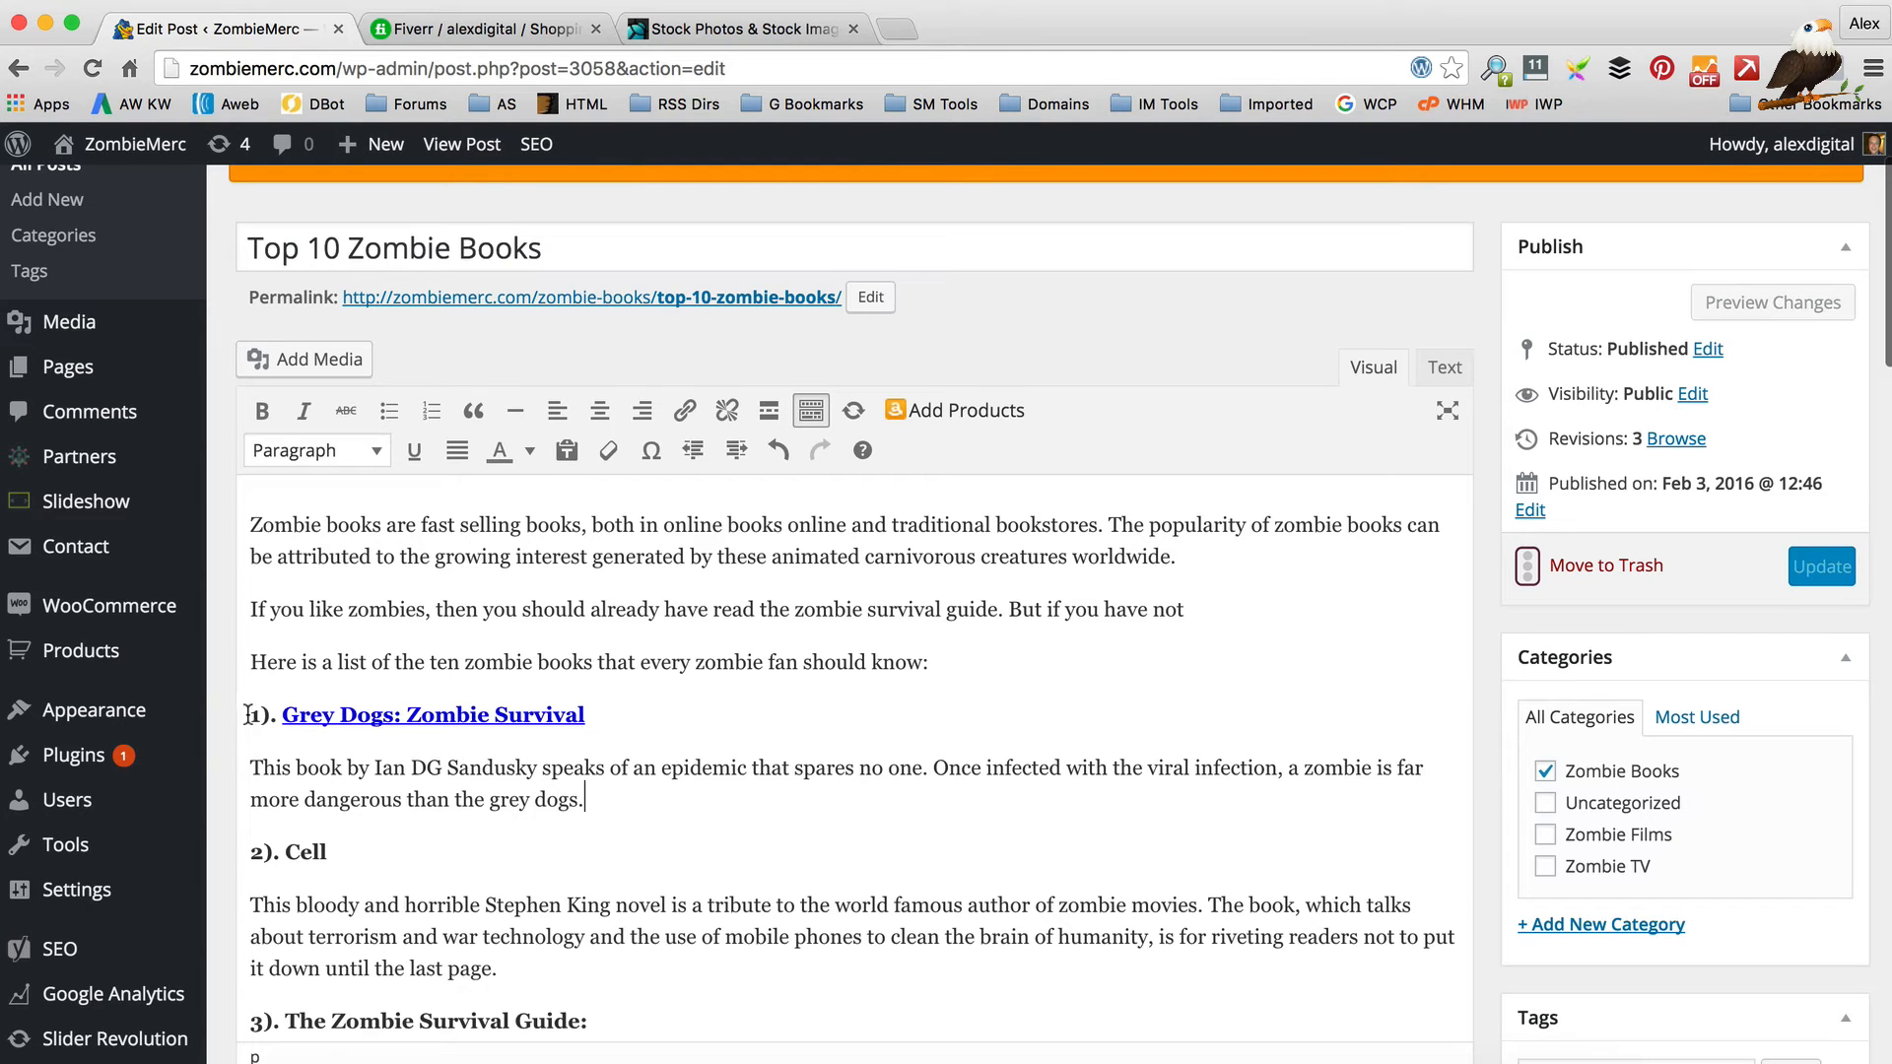
left_click(327, 365)
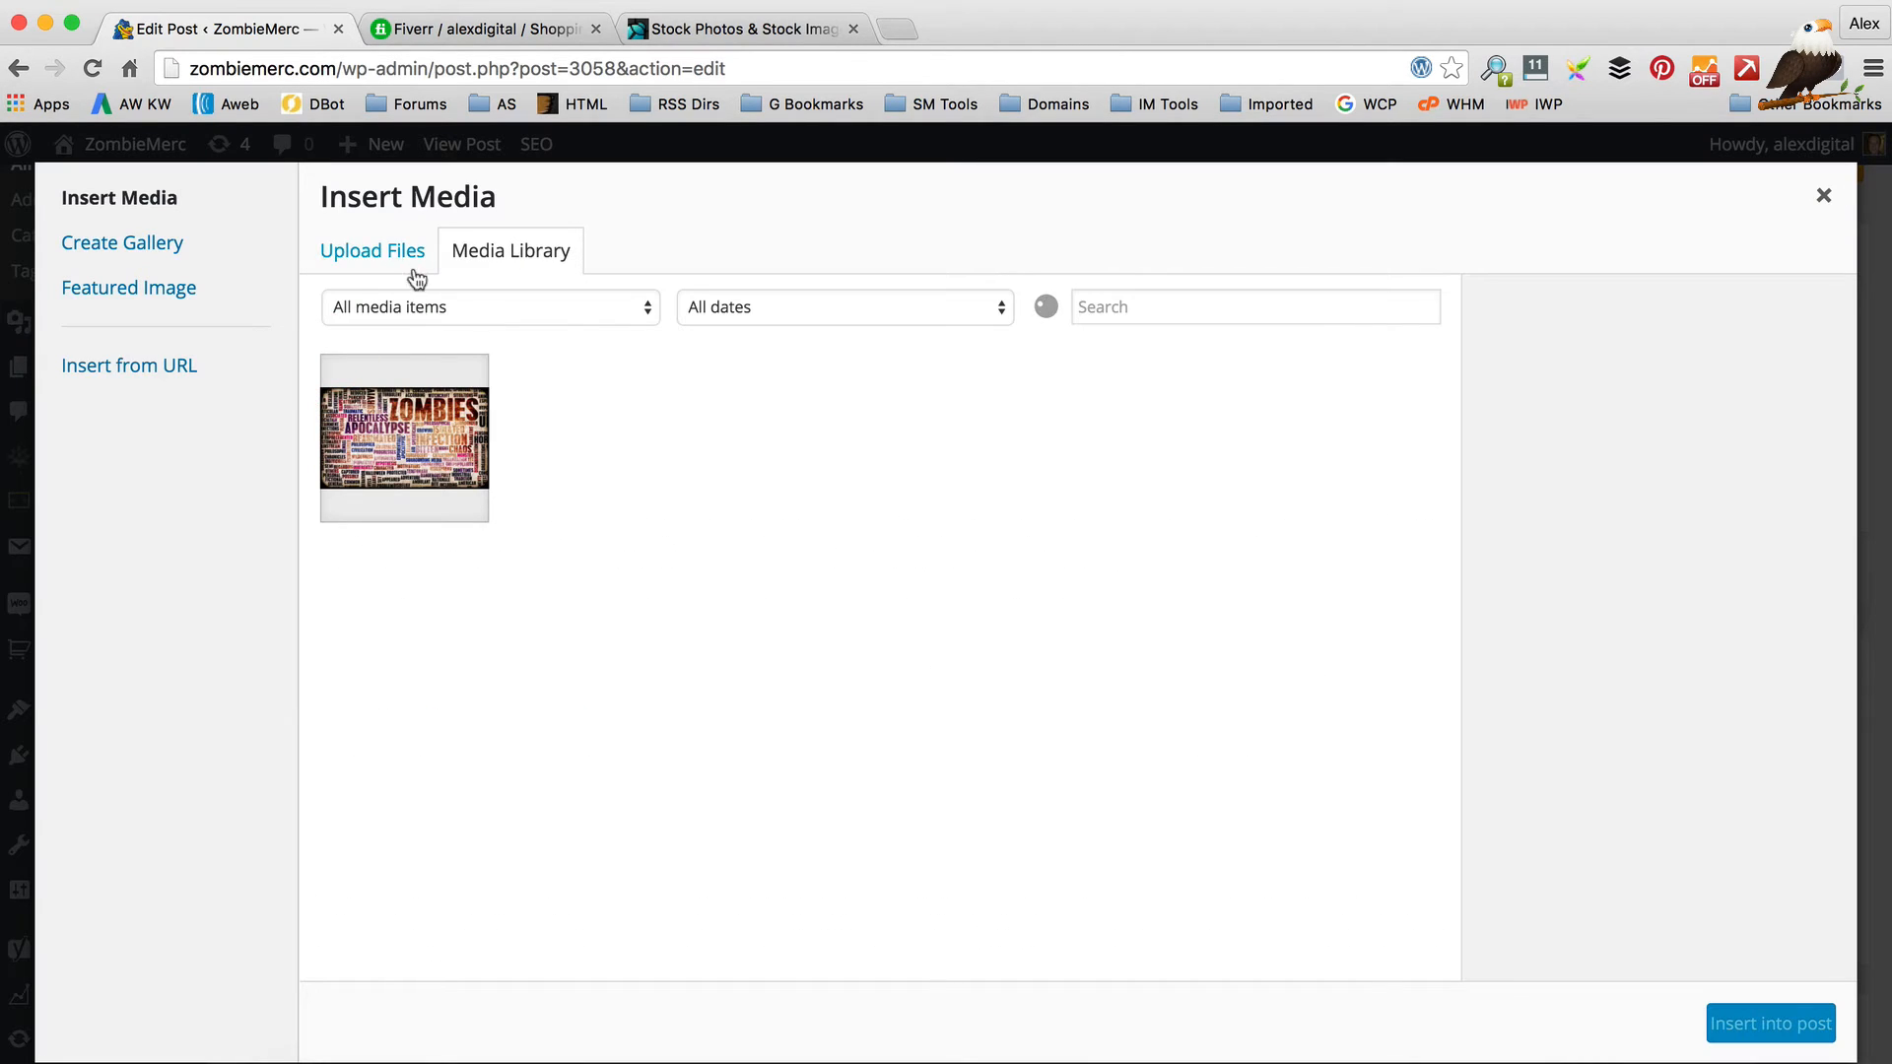
left_click(1297, 304)
type("grey dogs")
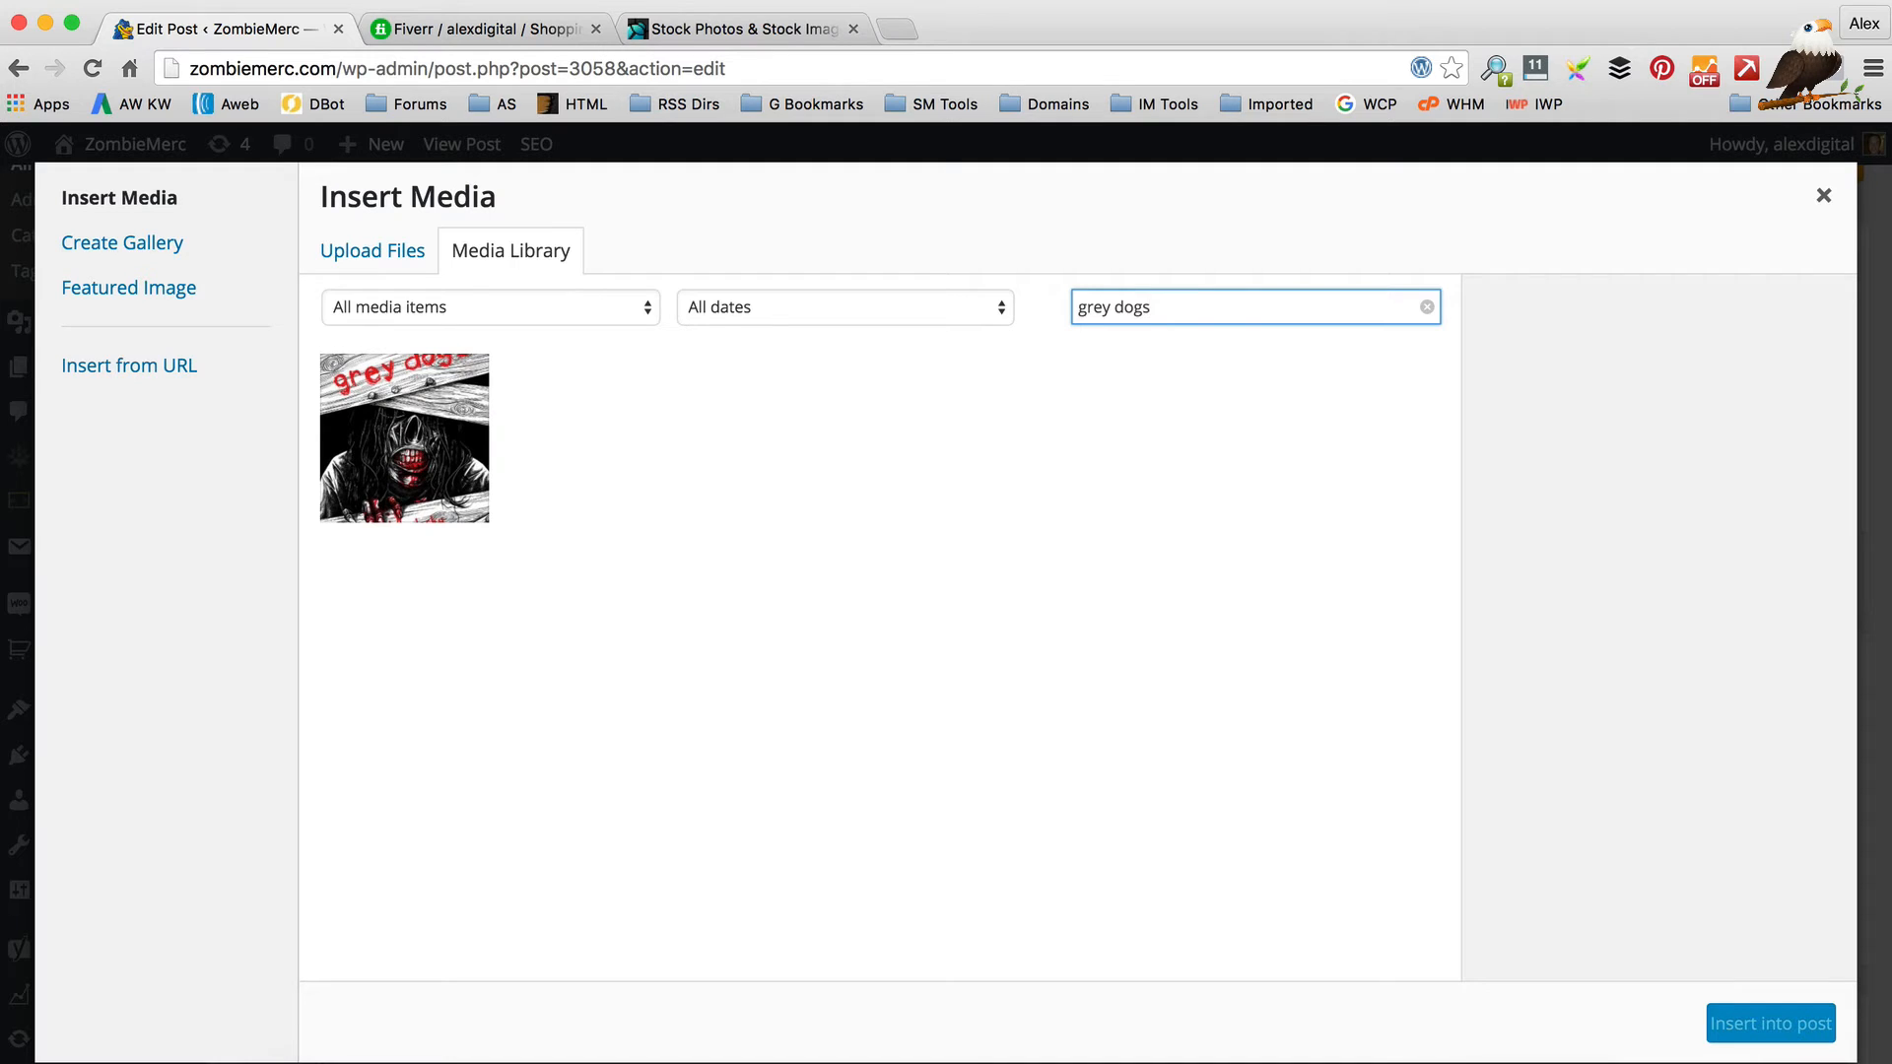
left_click(426, 479)
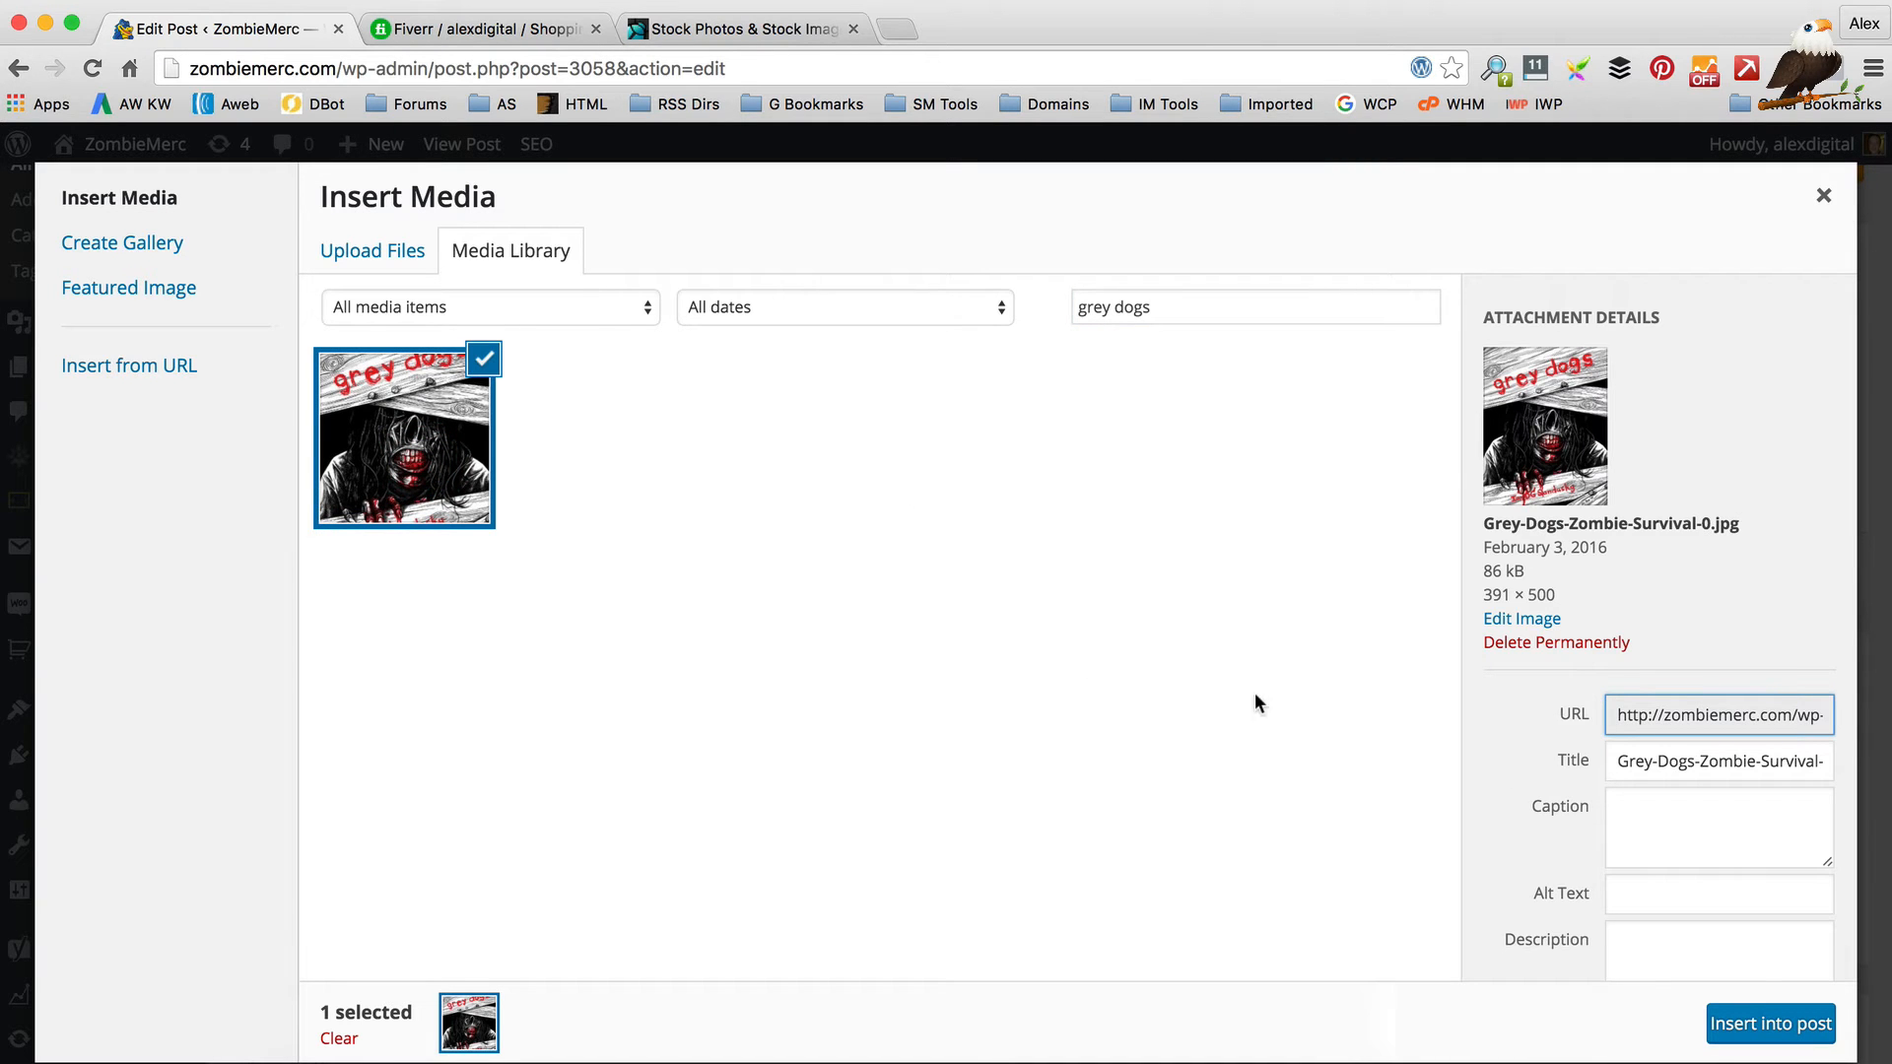
left_click(1822, 1006)
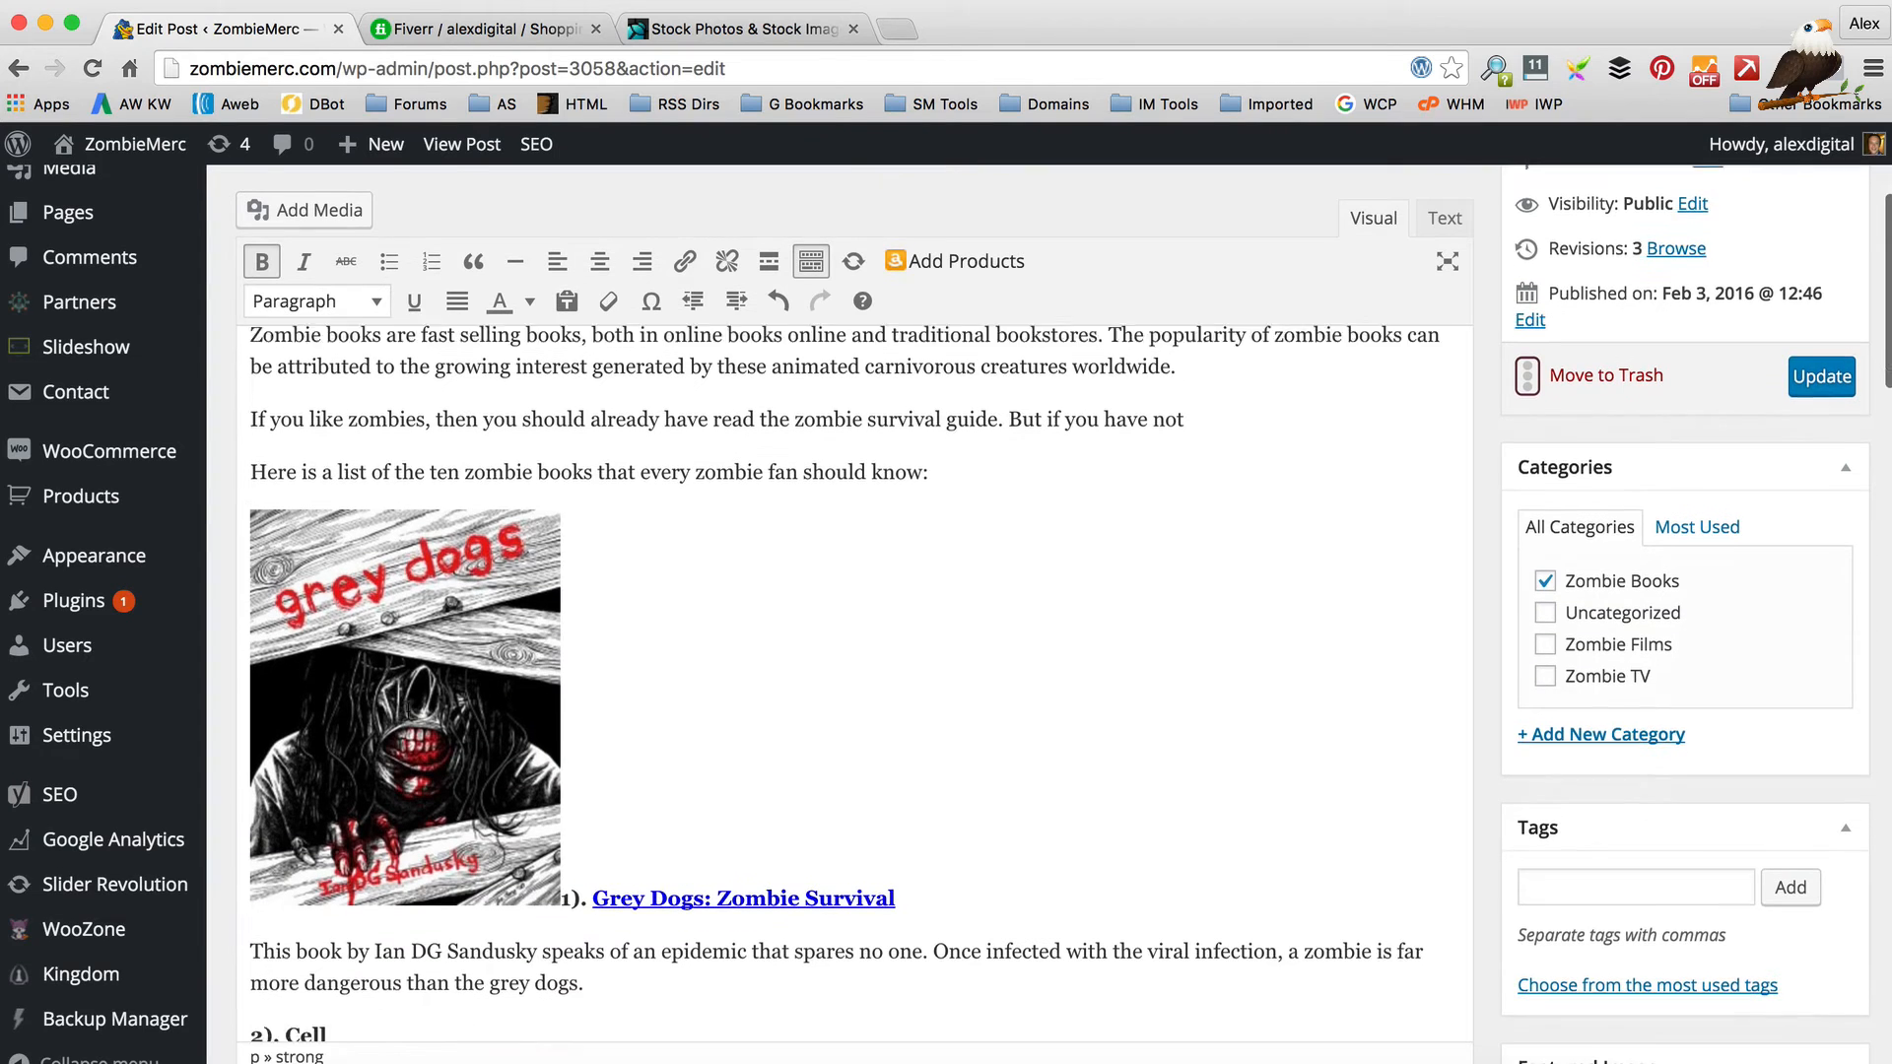
Align the Grey Dogs cover image to the right and update the post.
left_click(387, 490)
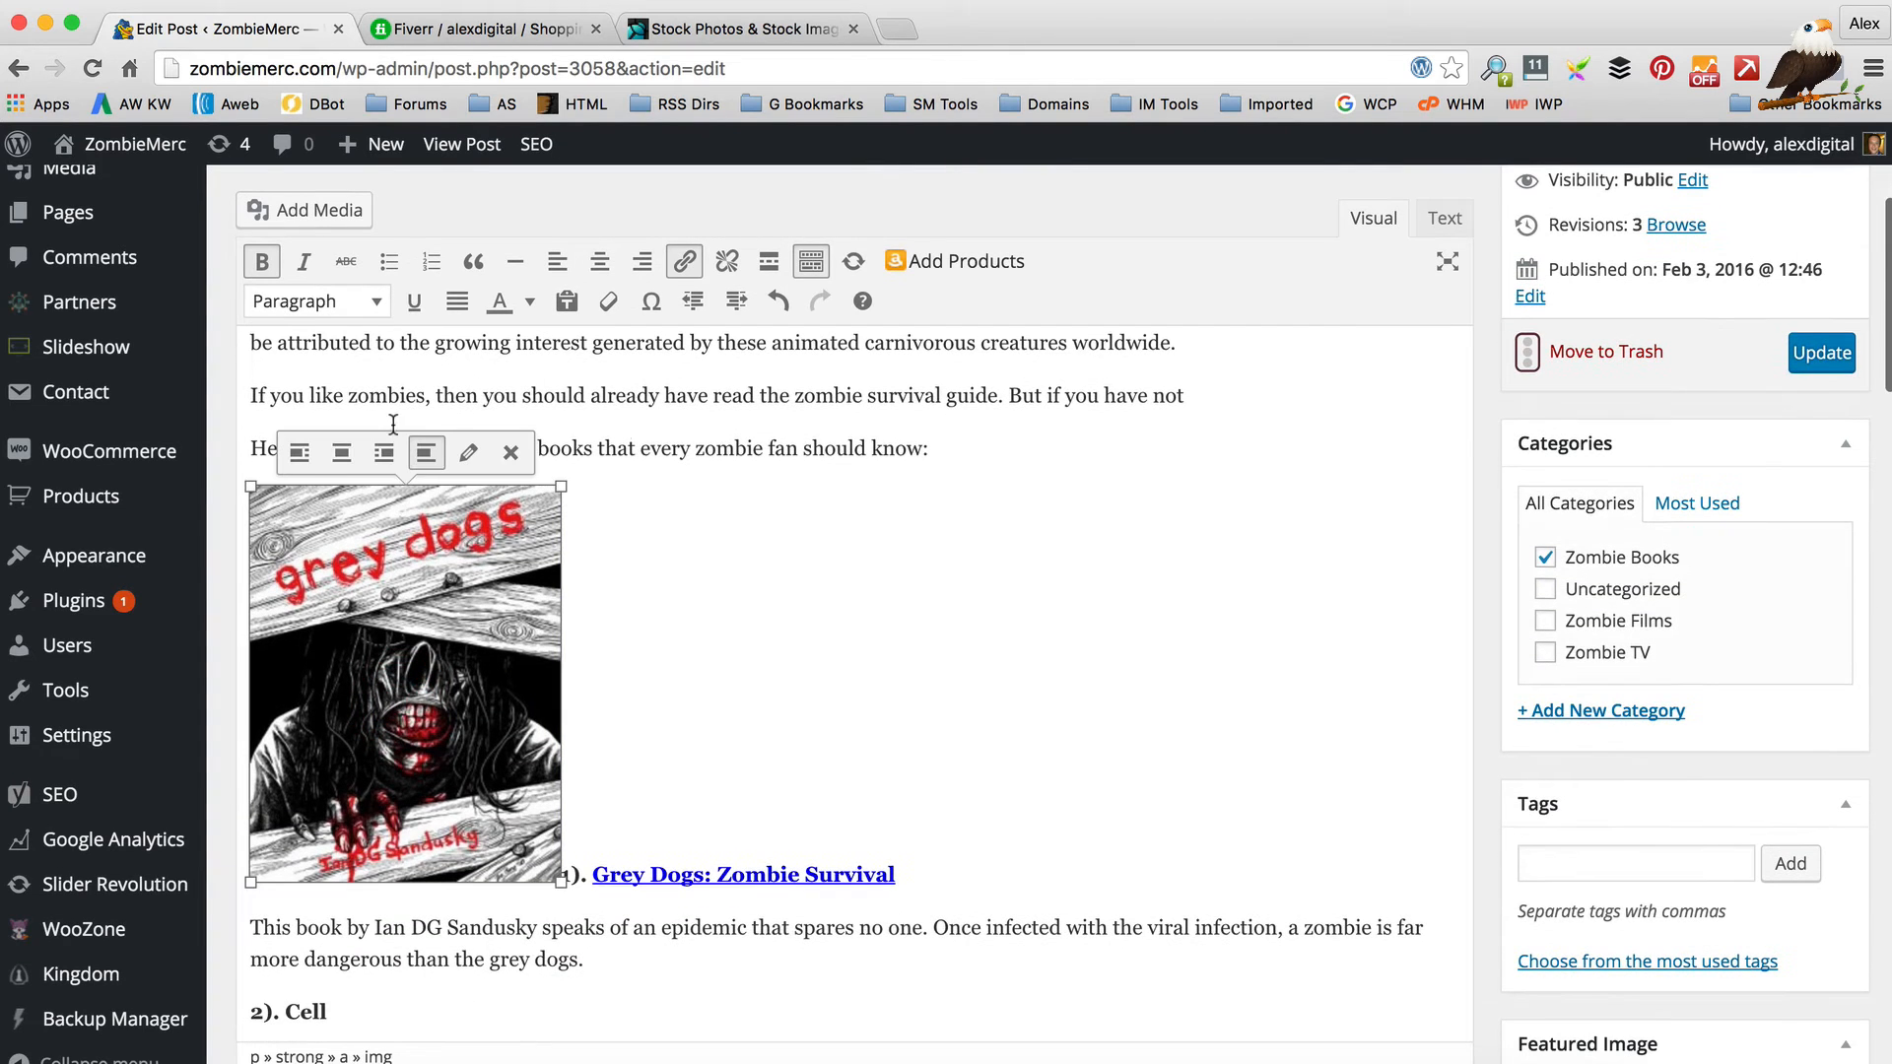
left_click(383, 452)
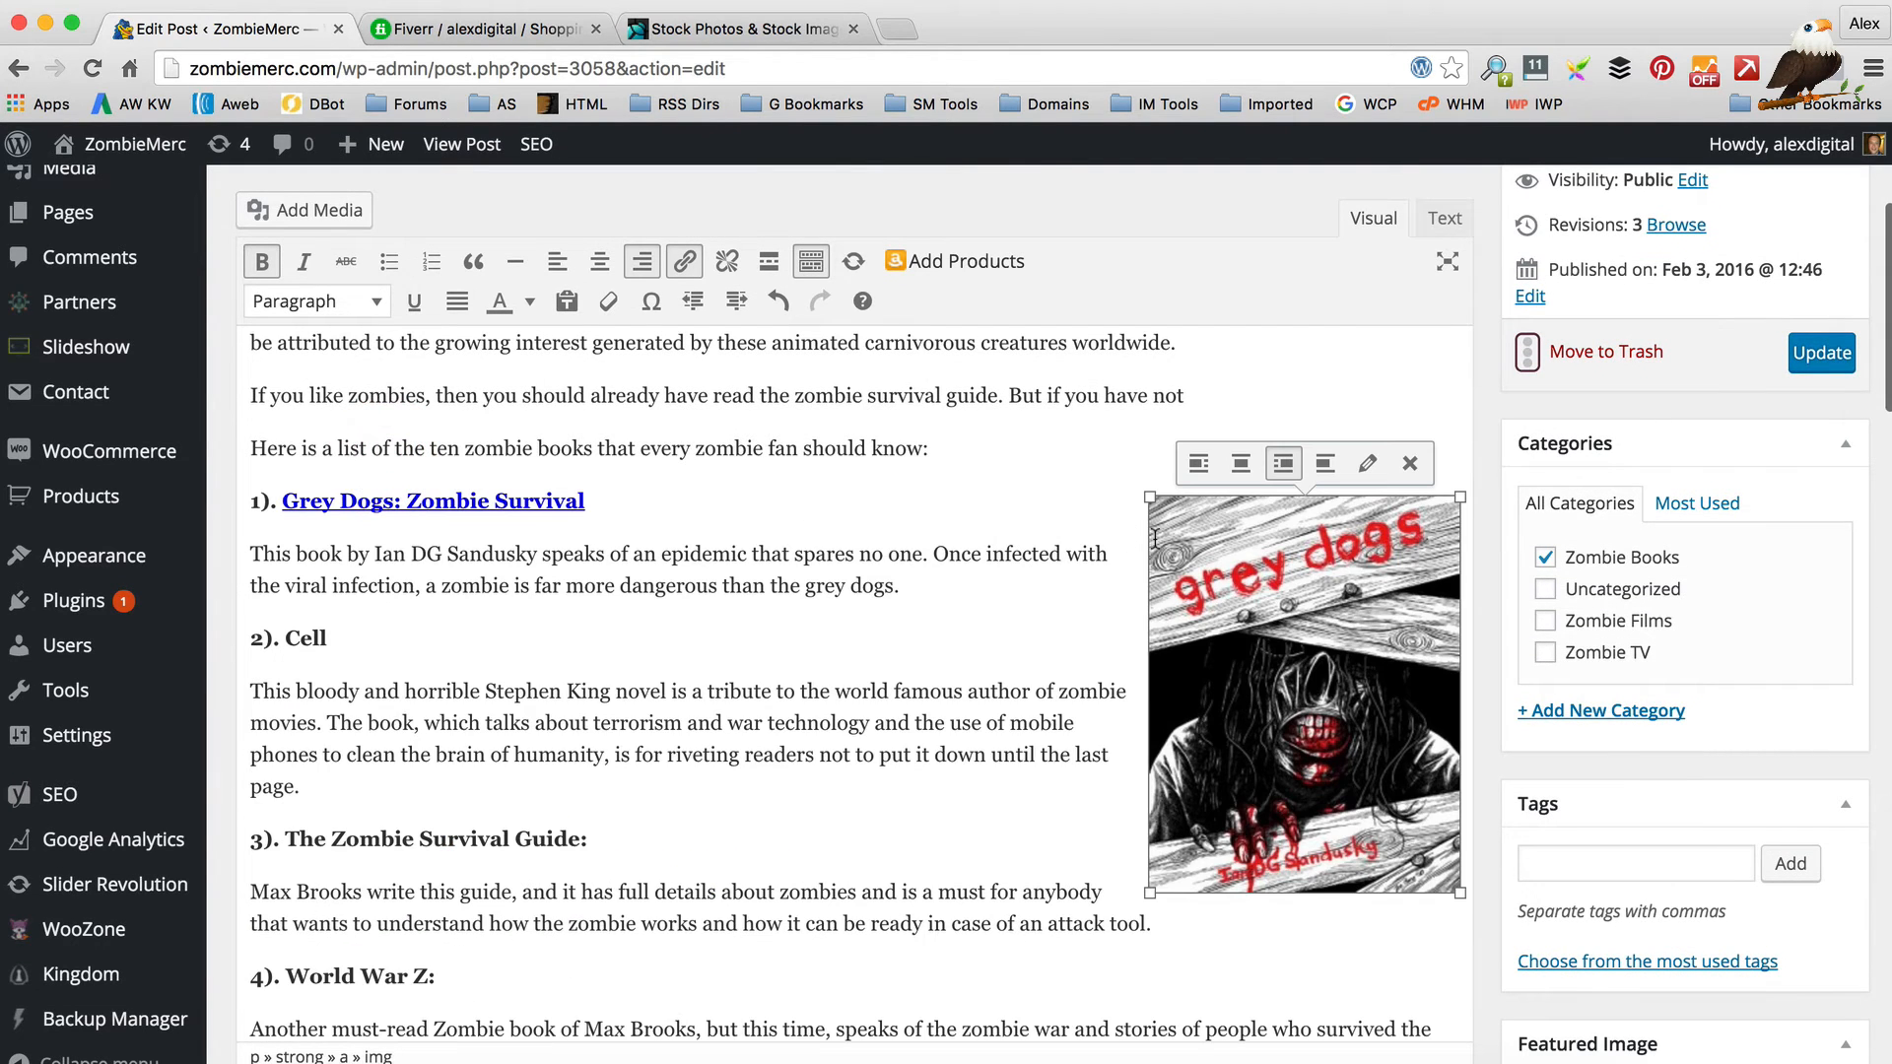
left_click(1823, 353)
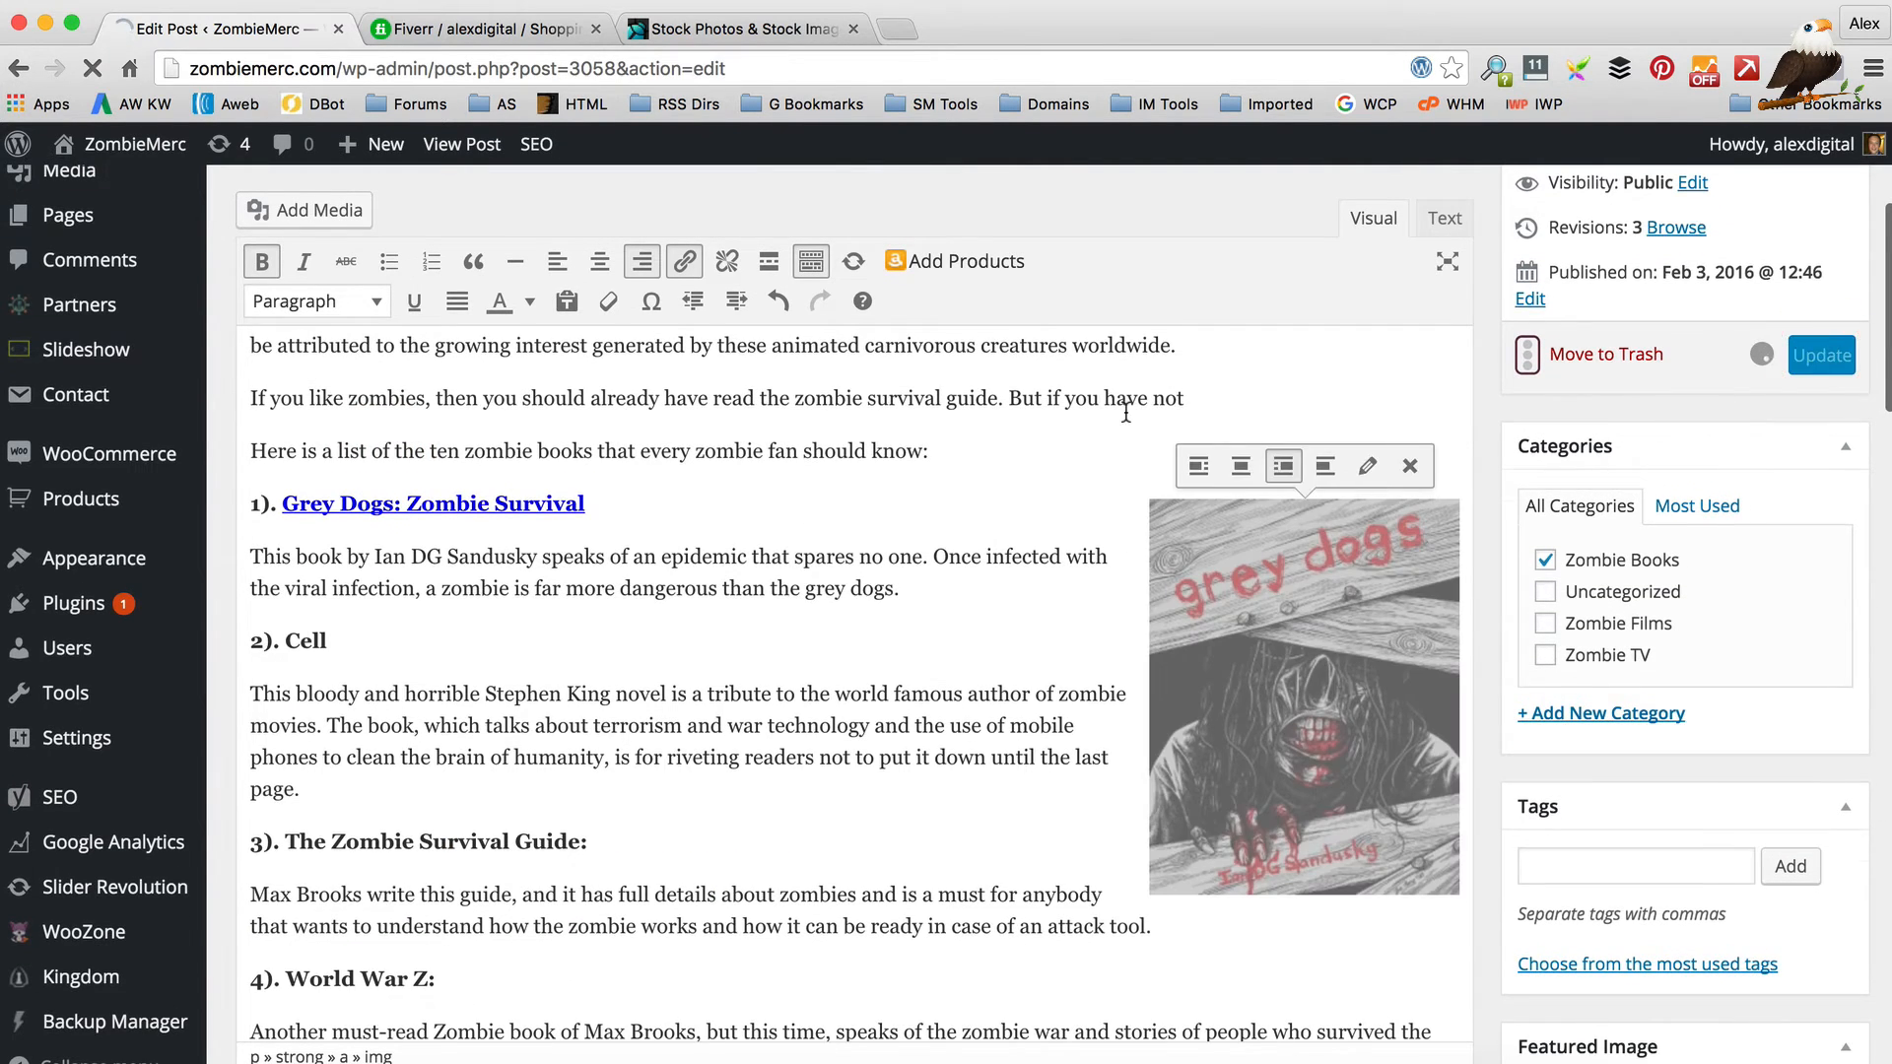
scroll(1120, 424, "up", 5)
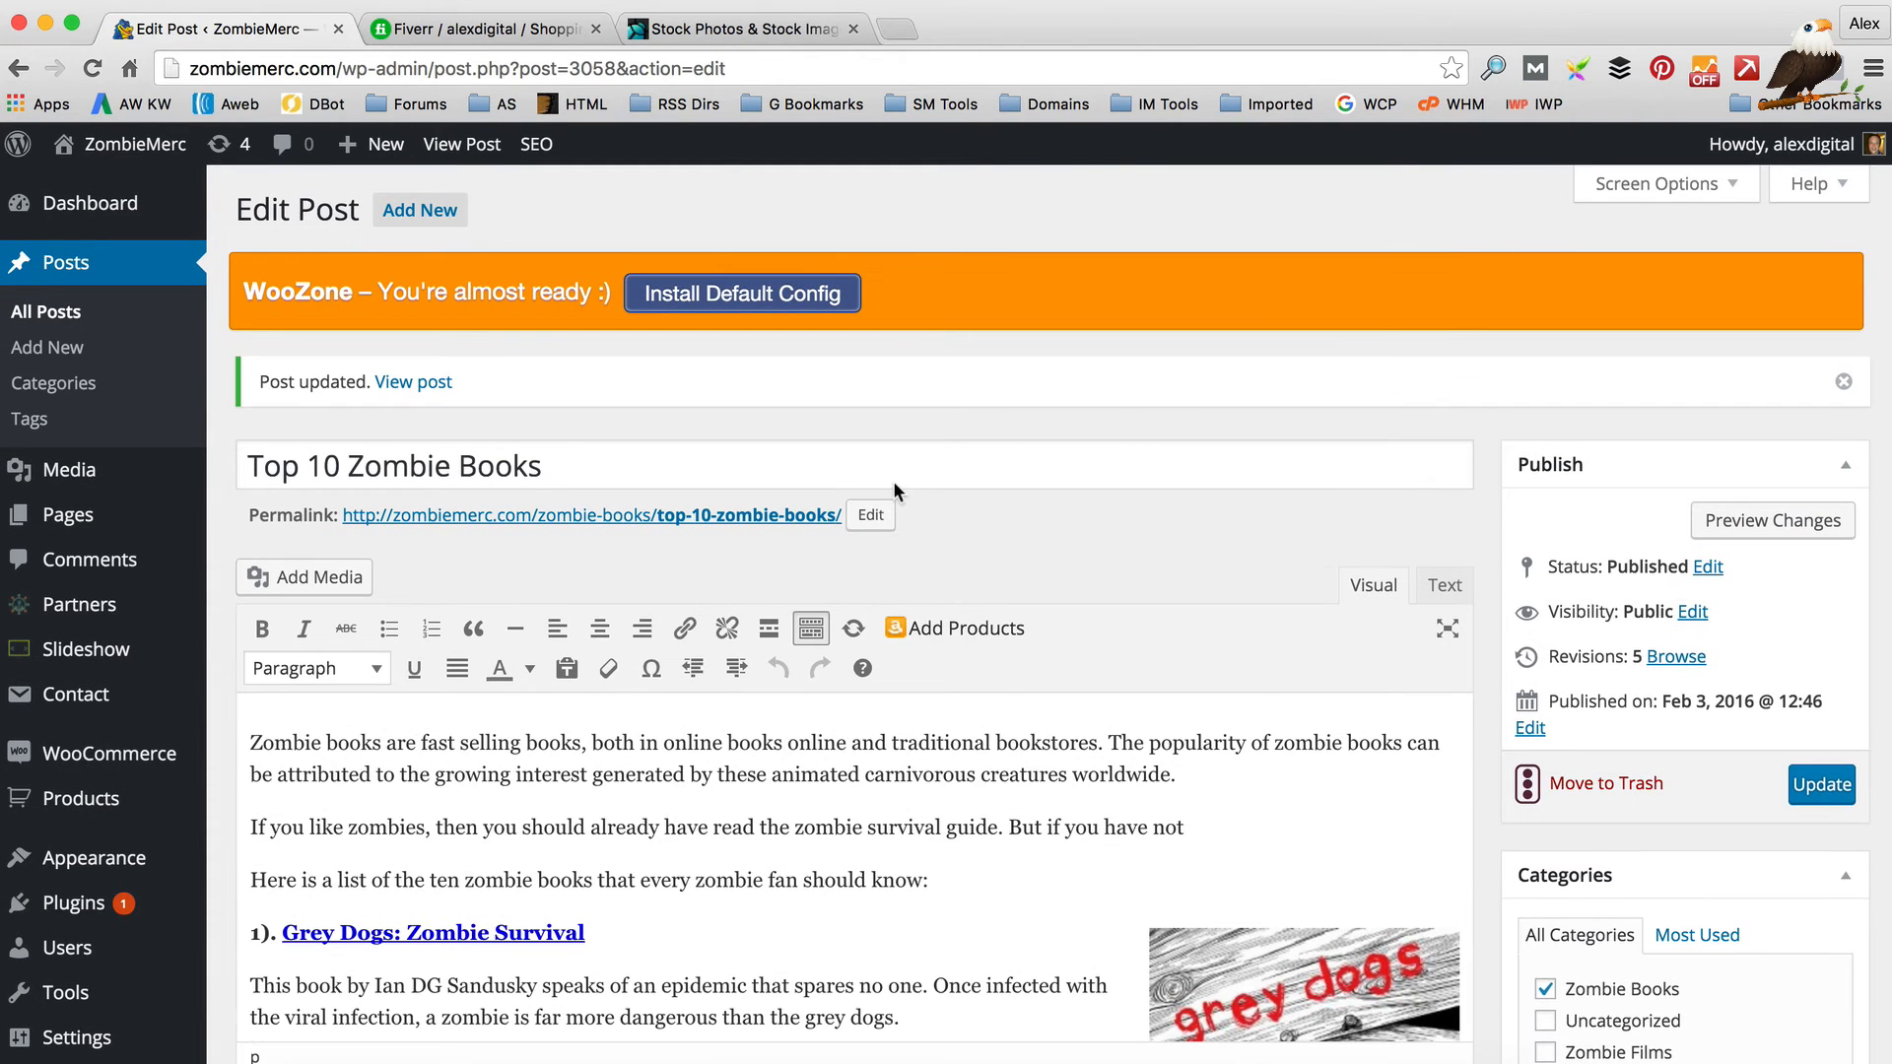
View the updated article on the live site, check the image and link layout, and reopen the post for editing.
left_click(431, 382)
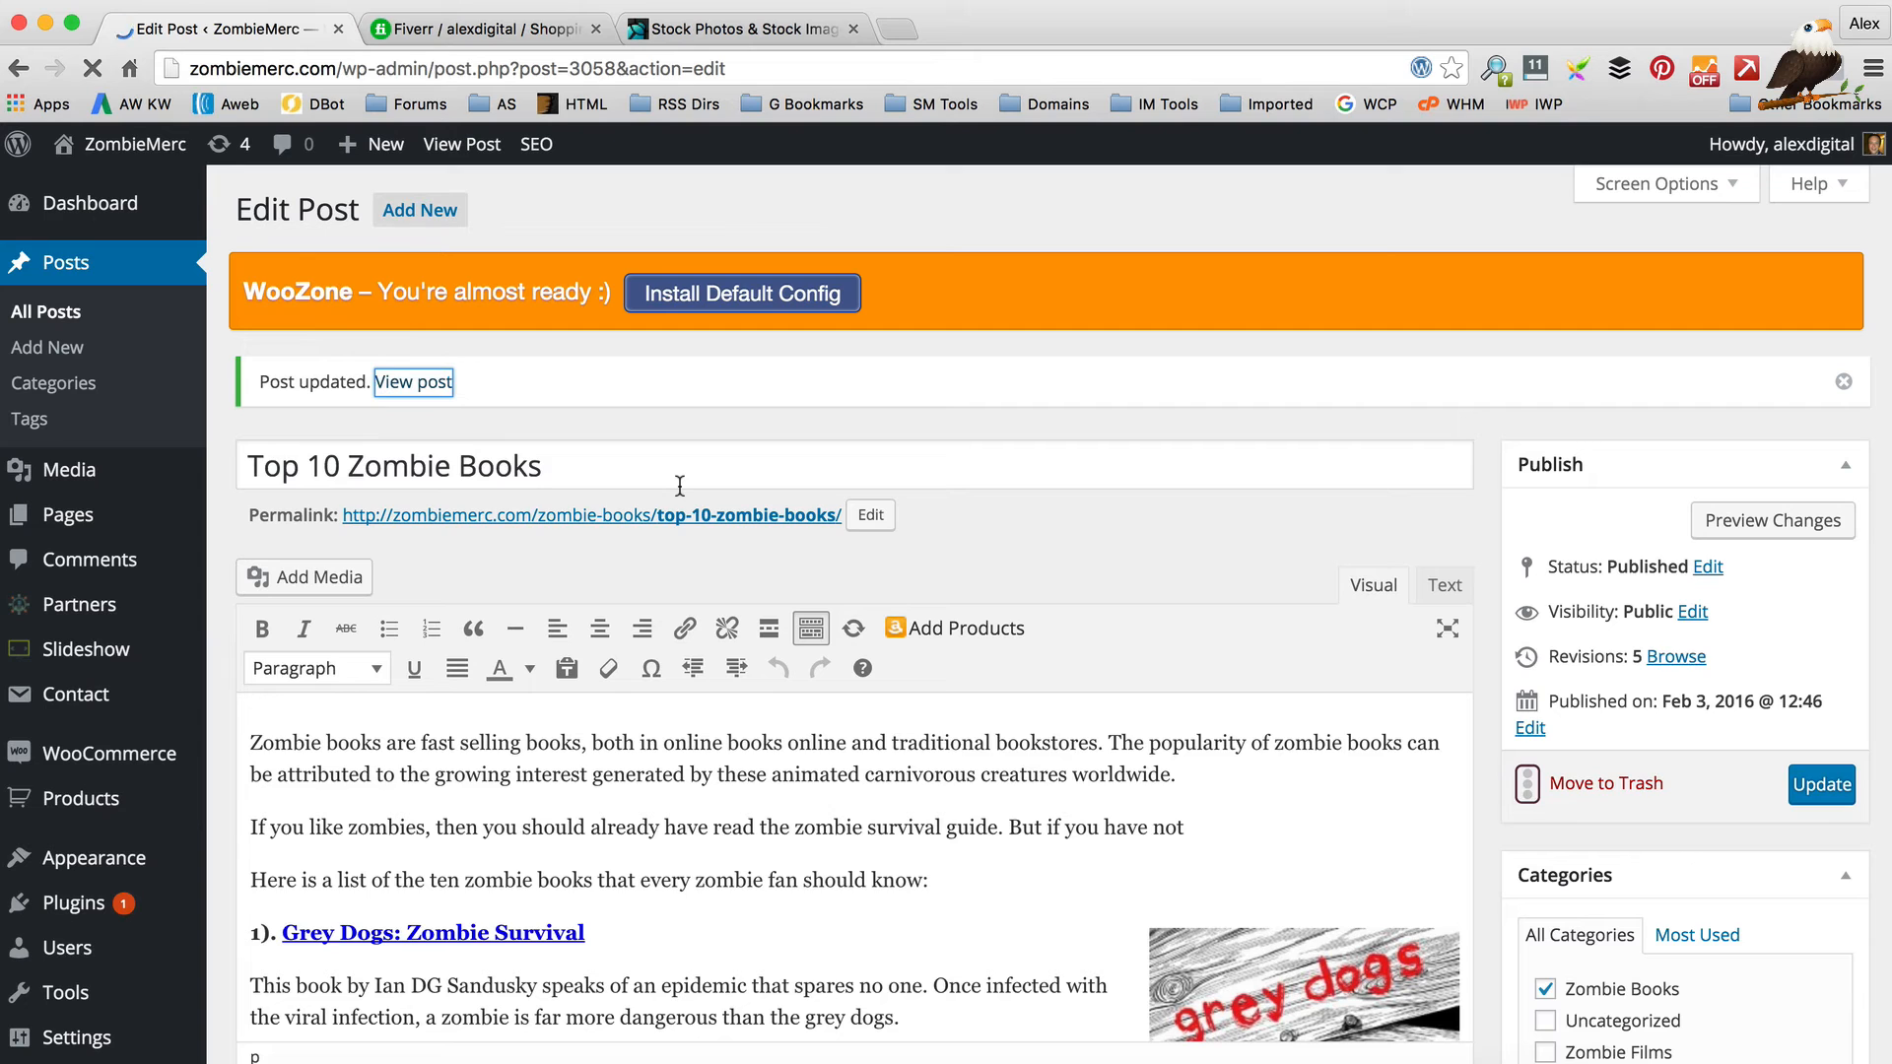
scroll(720, 478, "down", 5)
scroll(935, 677, "down", 5)
scroll(937, 658, "down", 1)
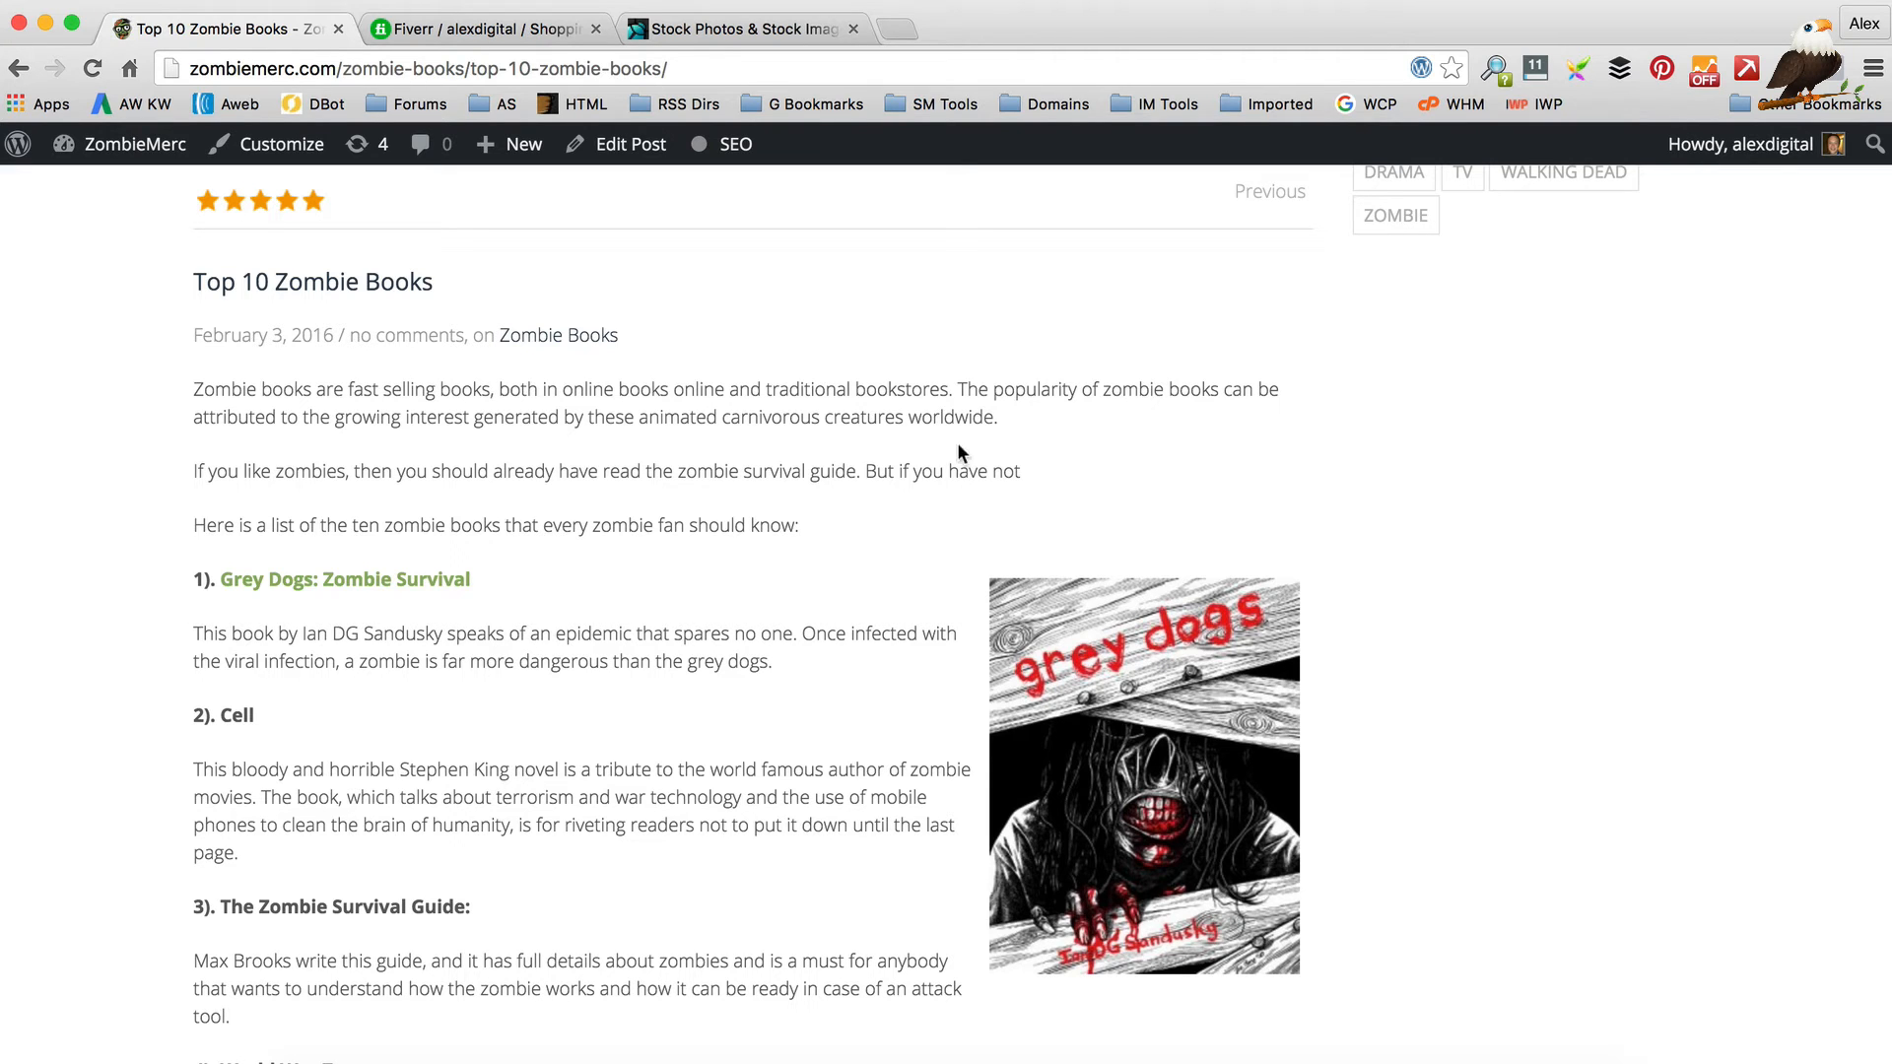
left_click(623, 170)
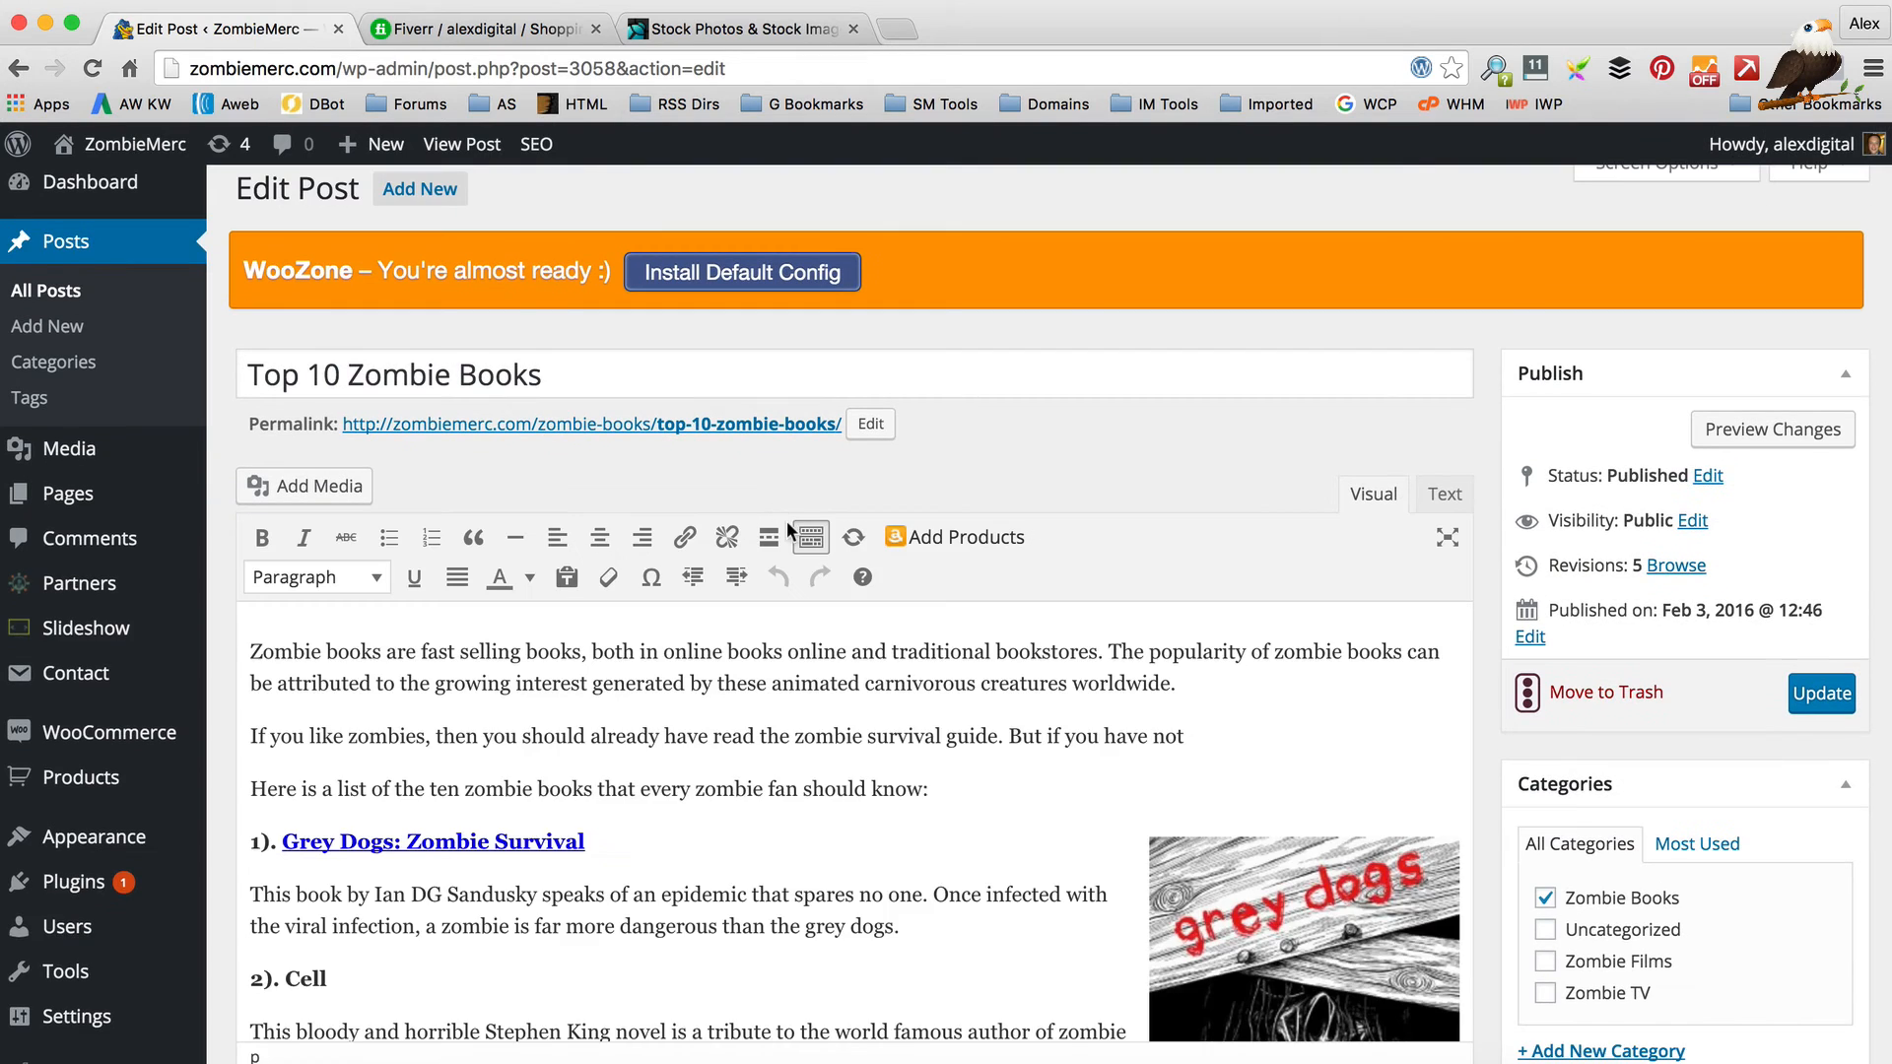
Open the image details of the Grey Dogs cover in the post.
scroll(778, 493, "down", 2)
left_click(1265, 769)
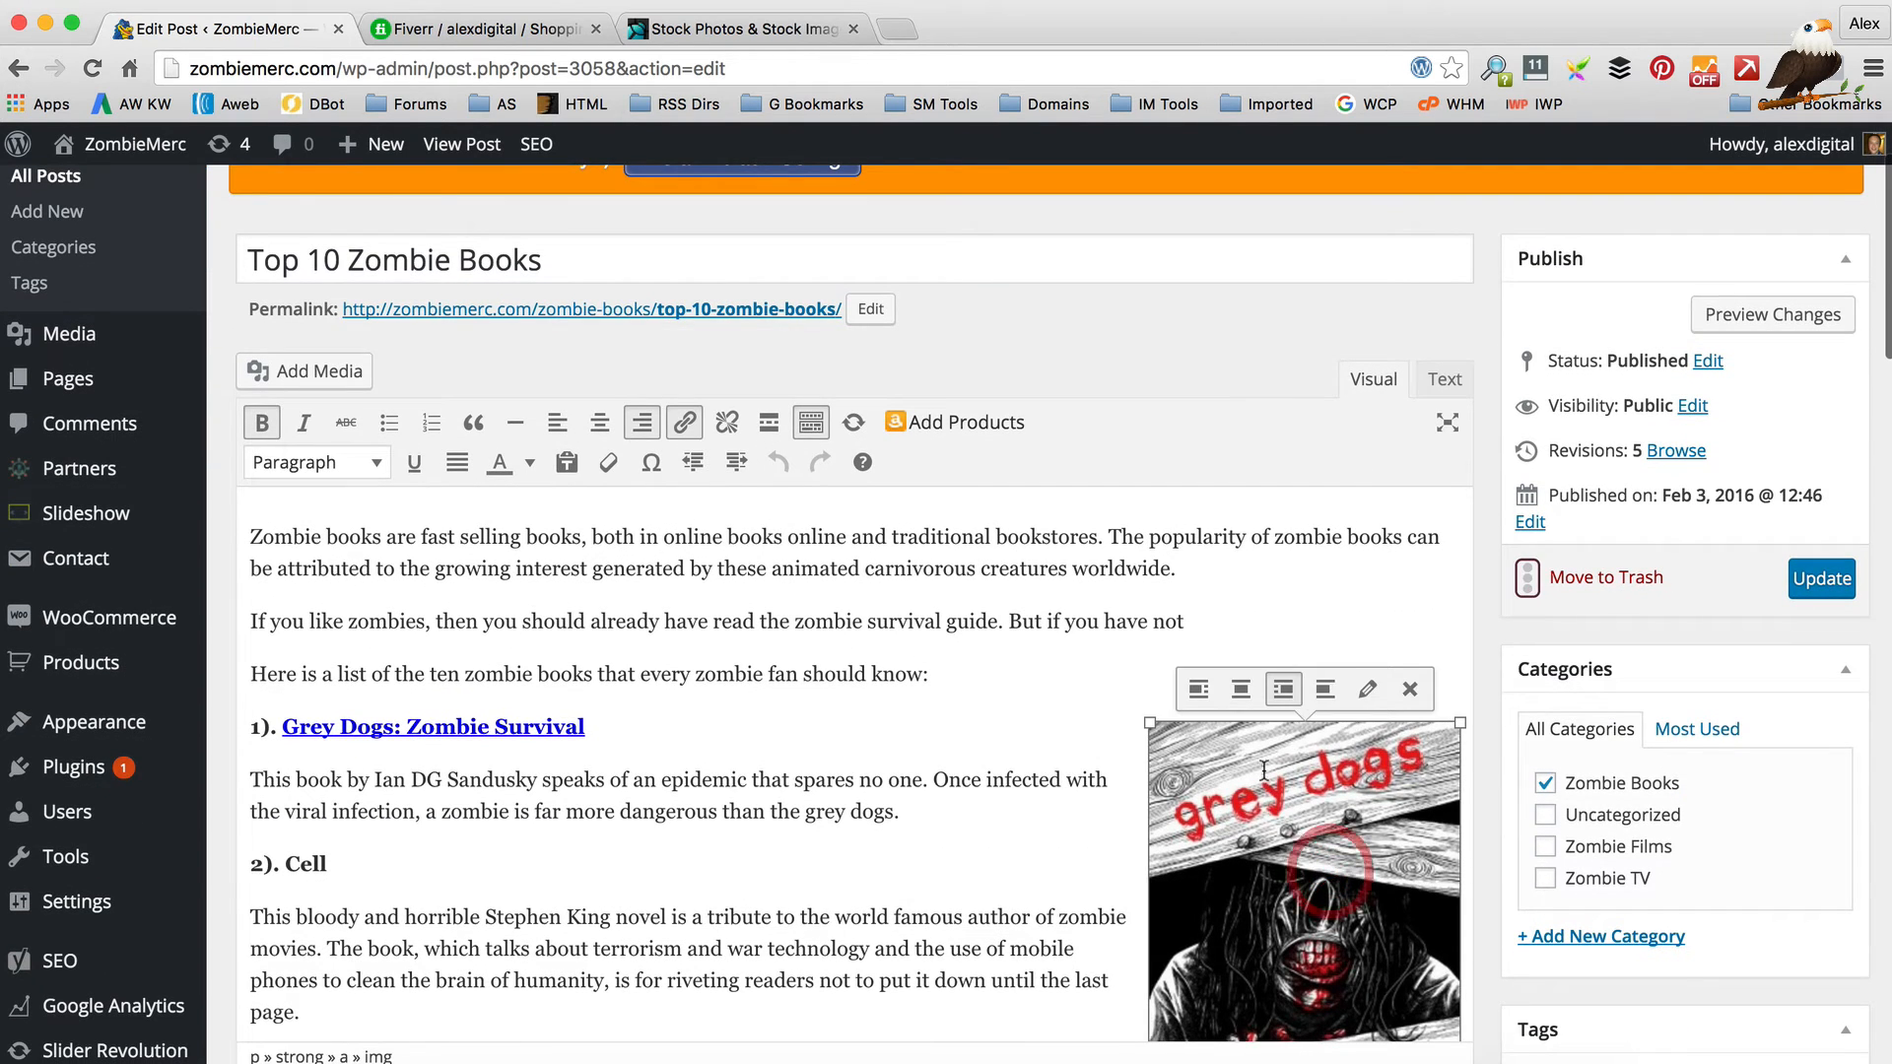
left_click(1367, 689)
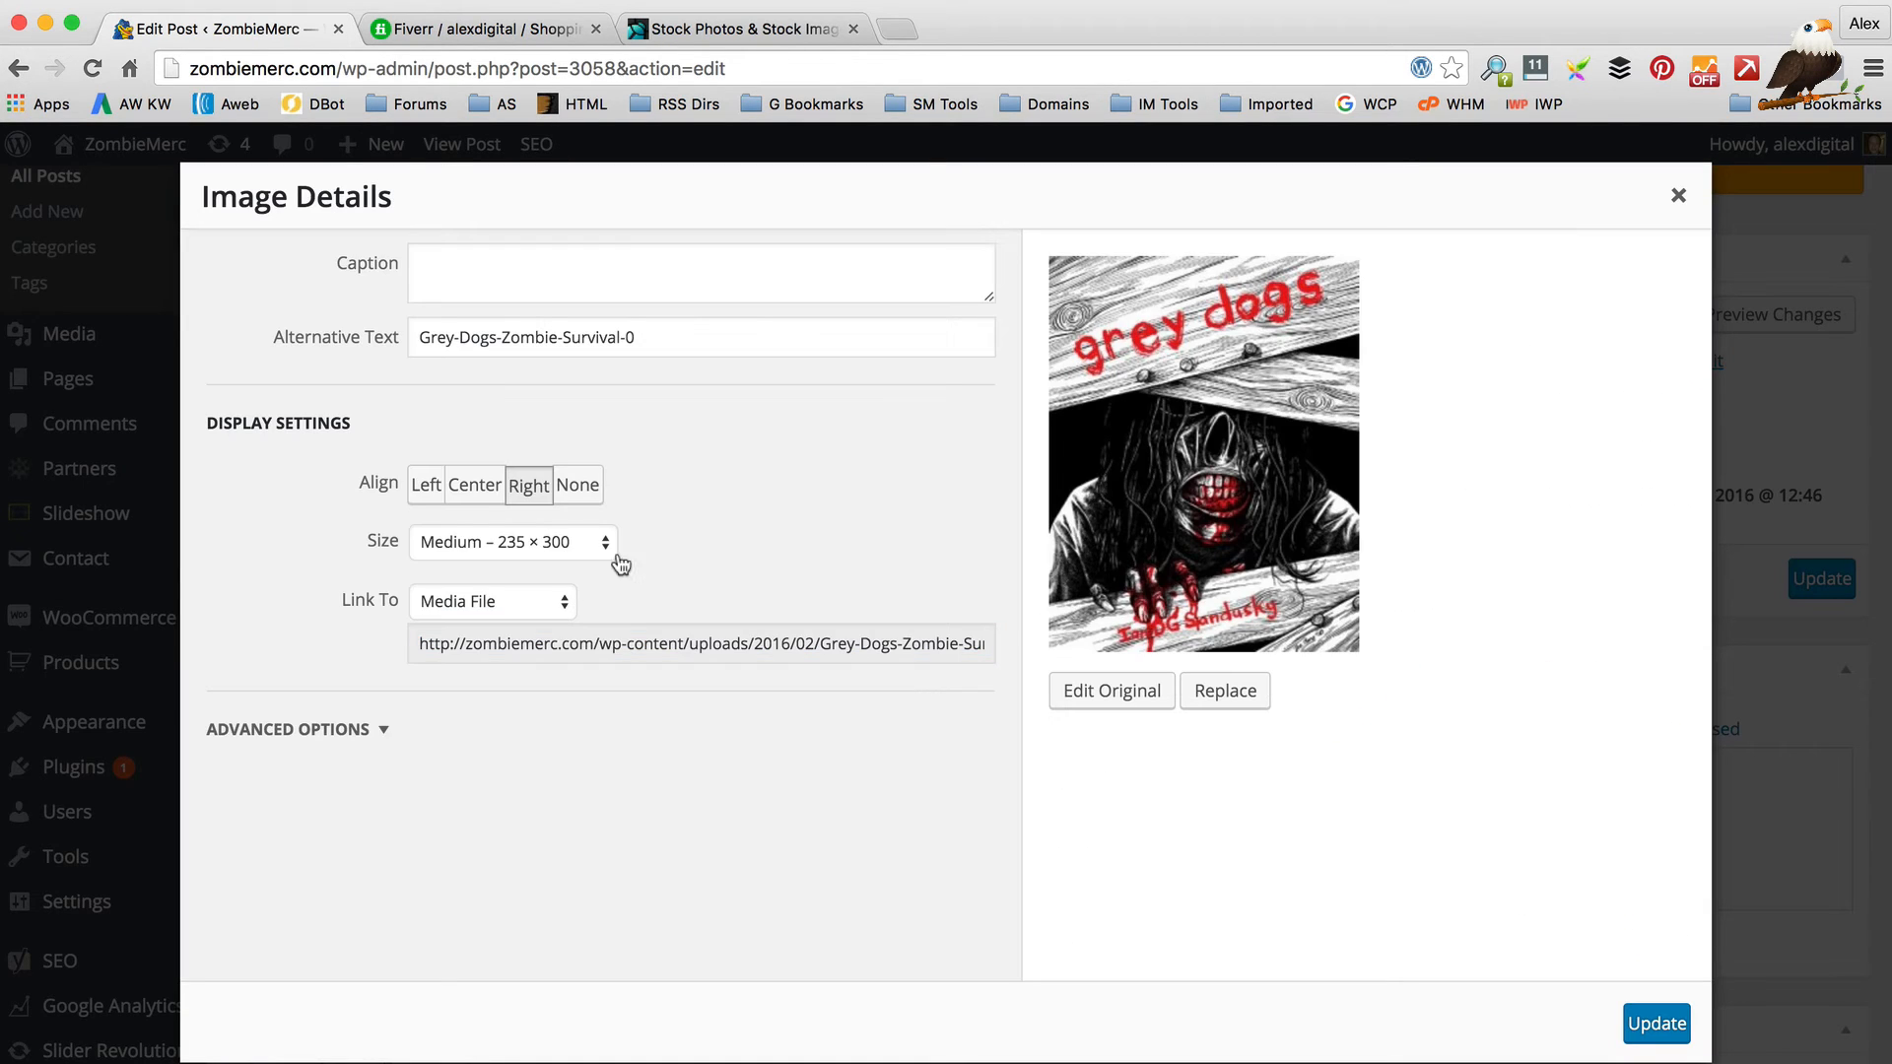
Try the Thumbnail – 150 × 150 size on the cover image and restore Medium – 235 × 300.
left_click(591, 542)
left_click(591, 516)
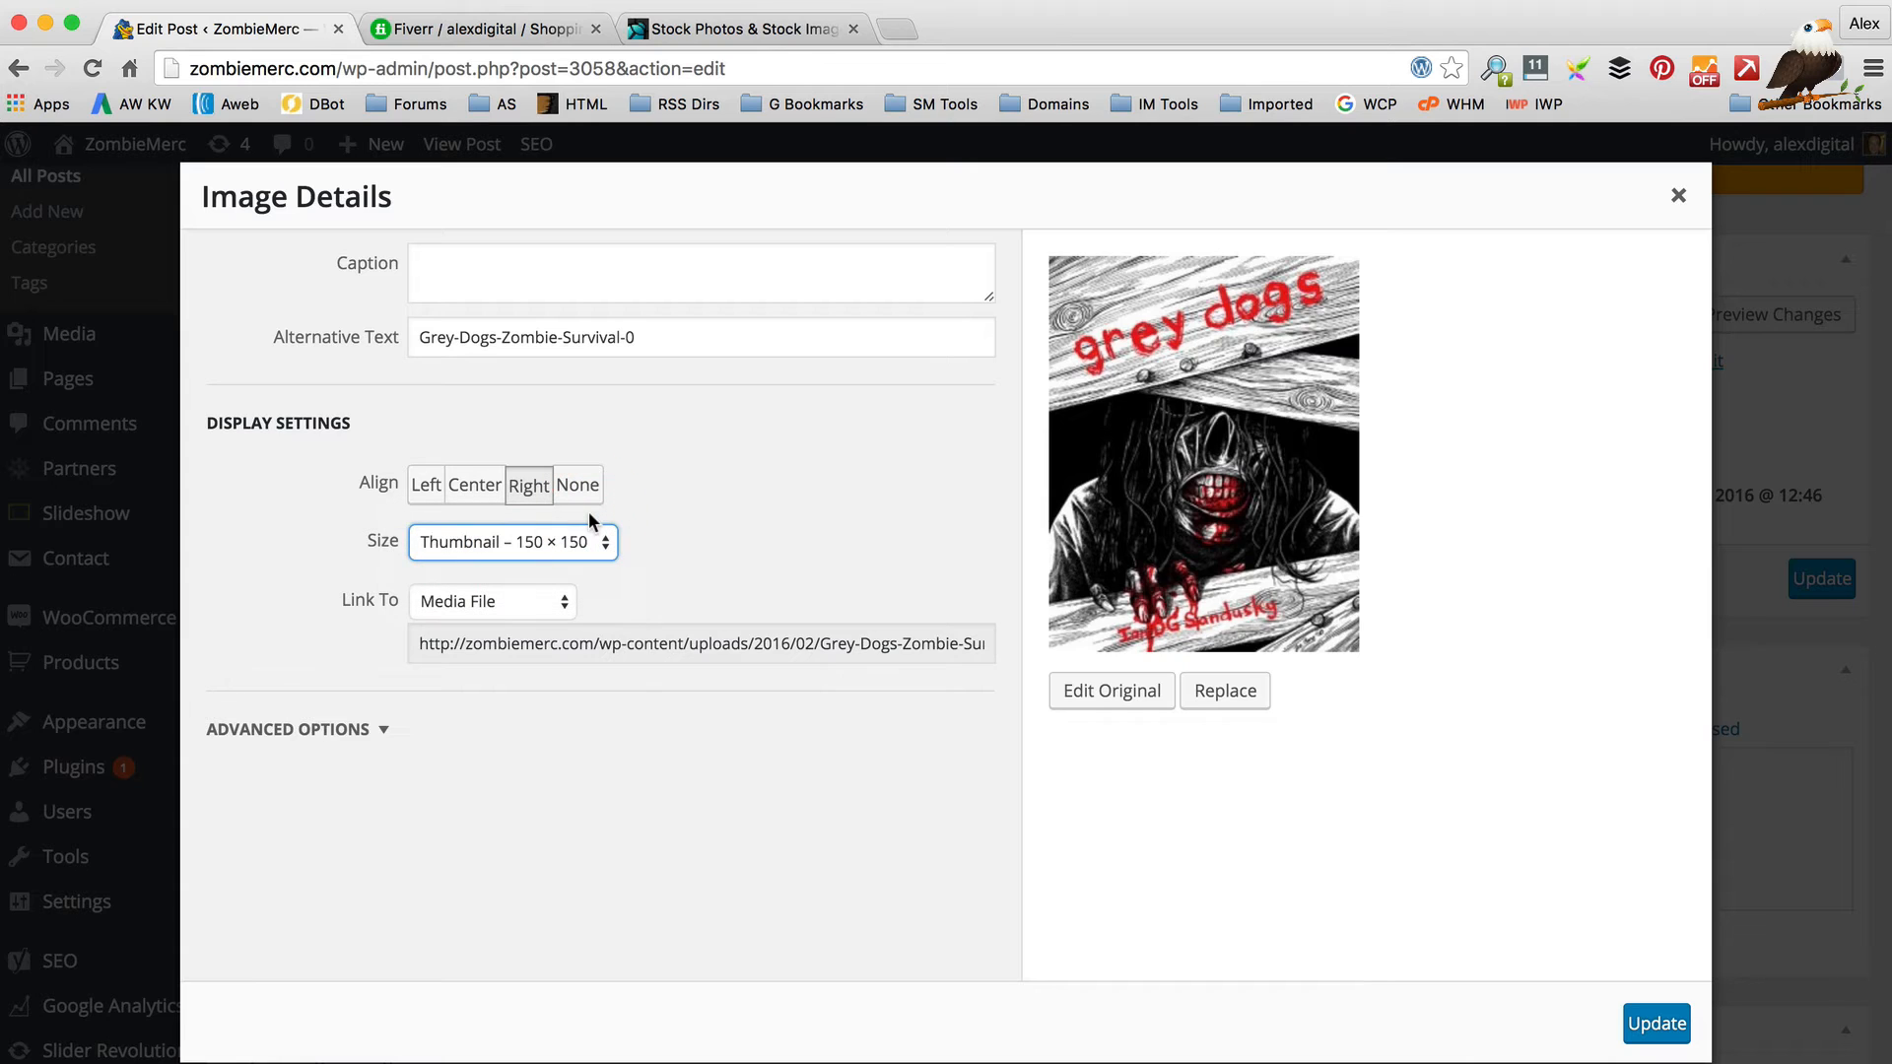
left_click(574, 543)
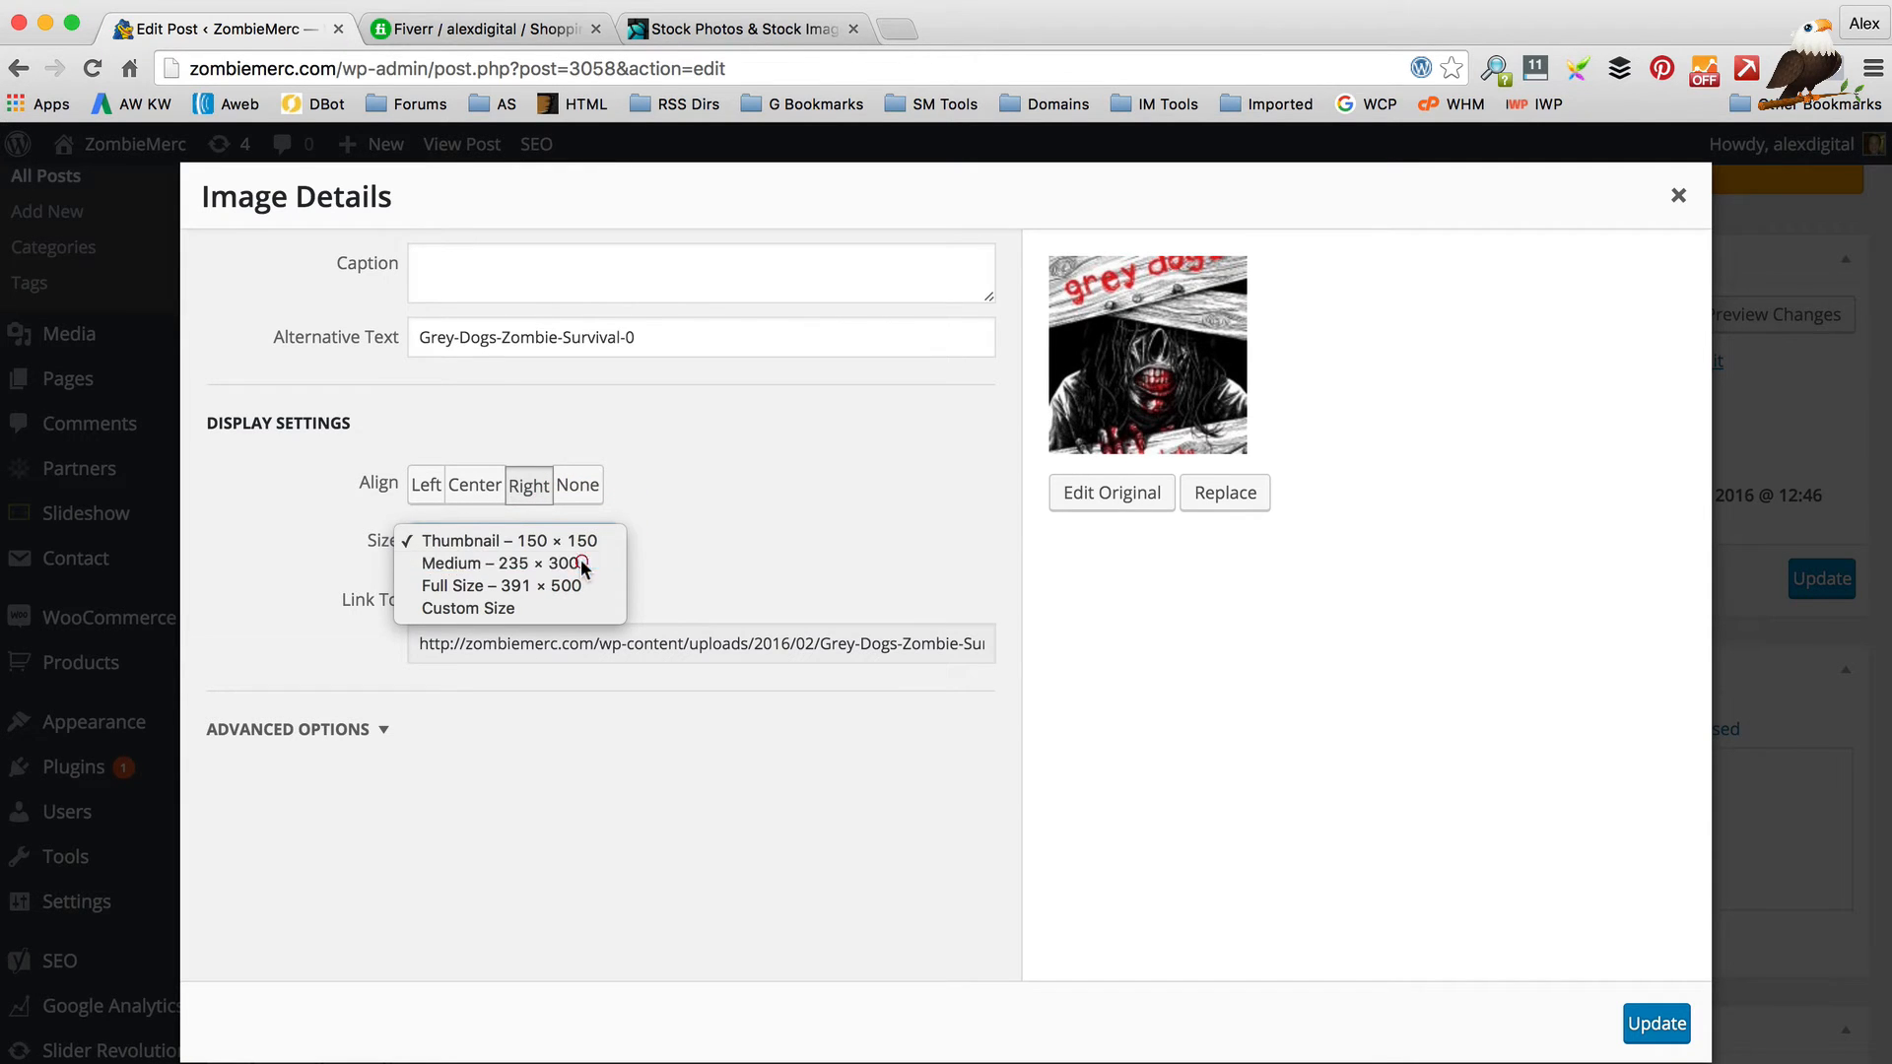
left_click(584, 564)
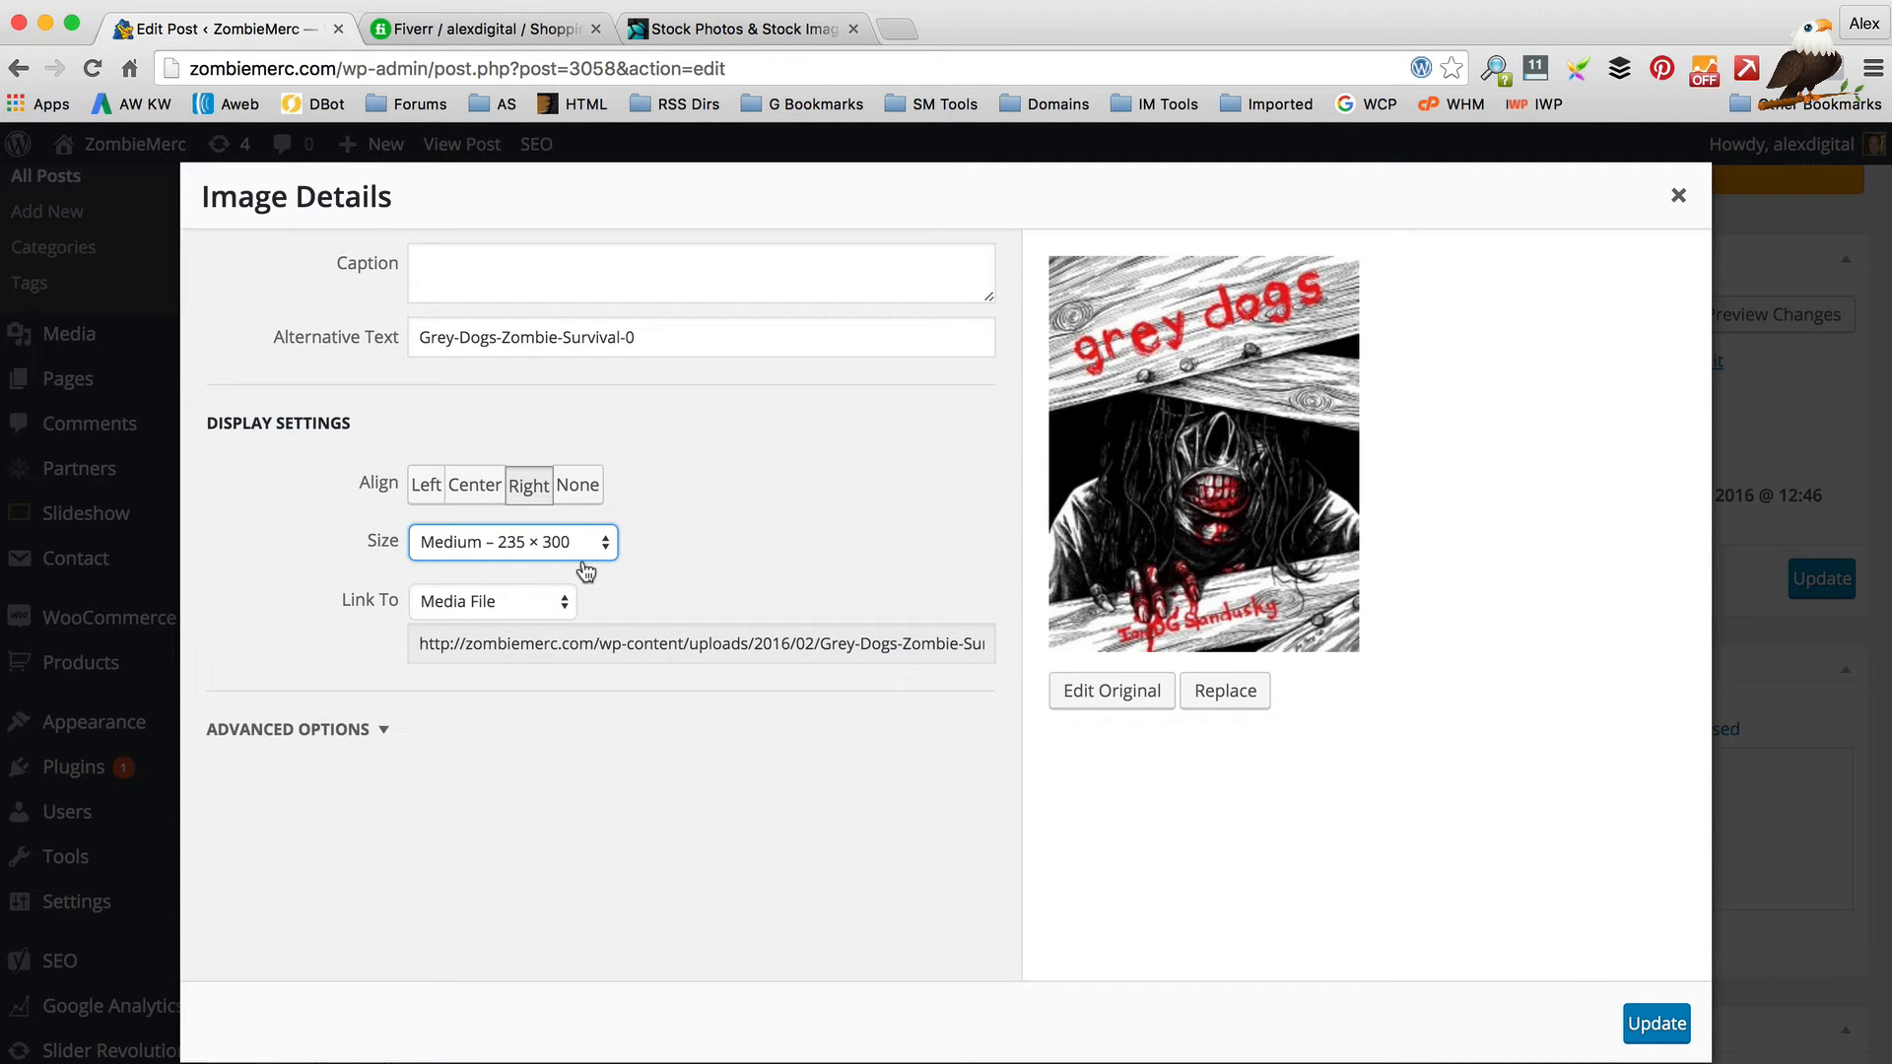
Give the Grey Dogs cover image a custom size with a width of 50 px and apply it.
left_click(382, 729)
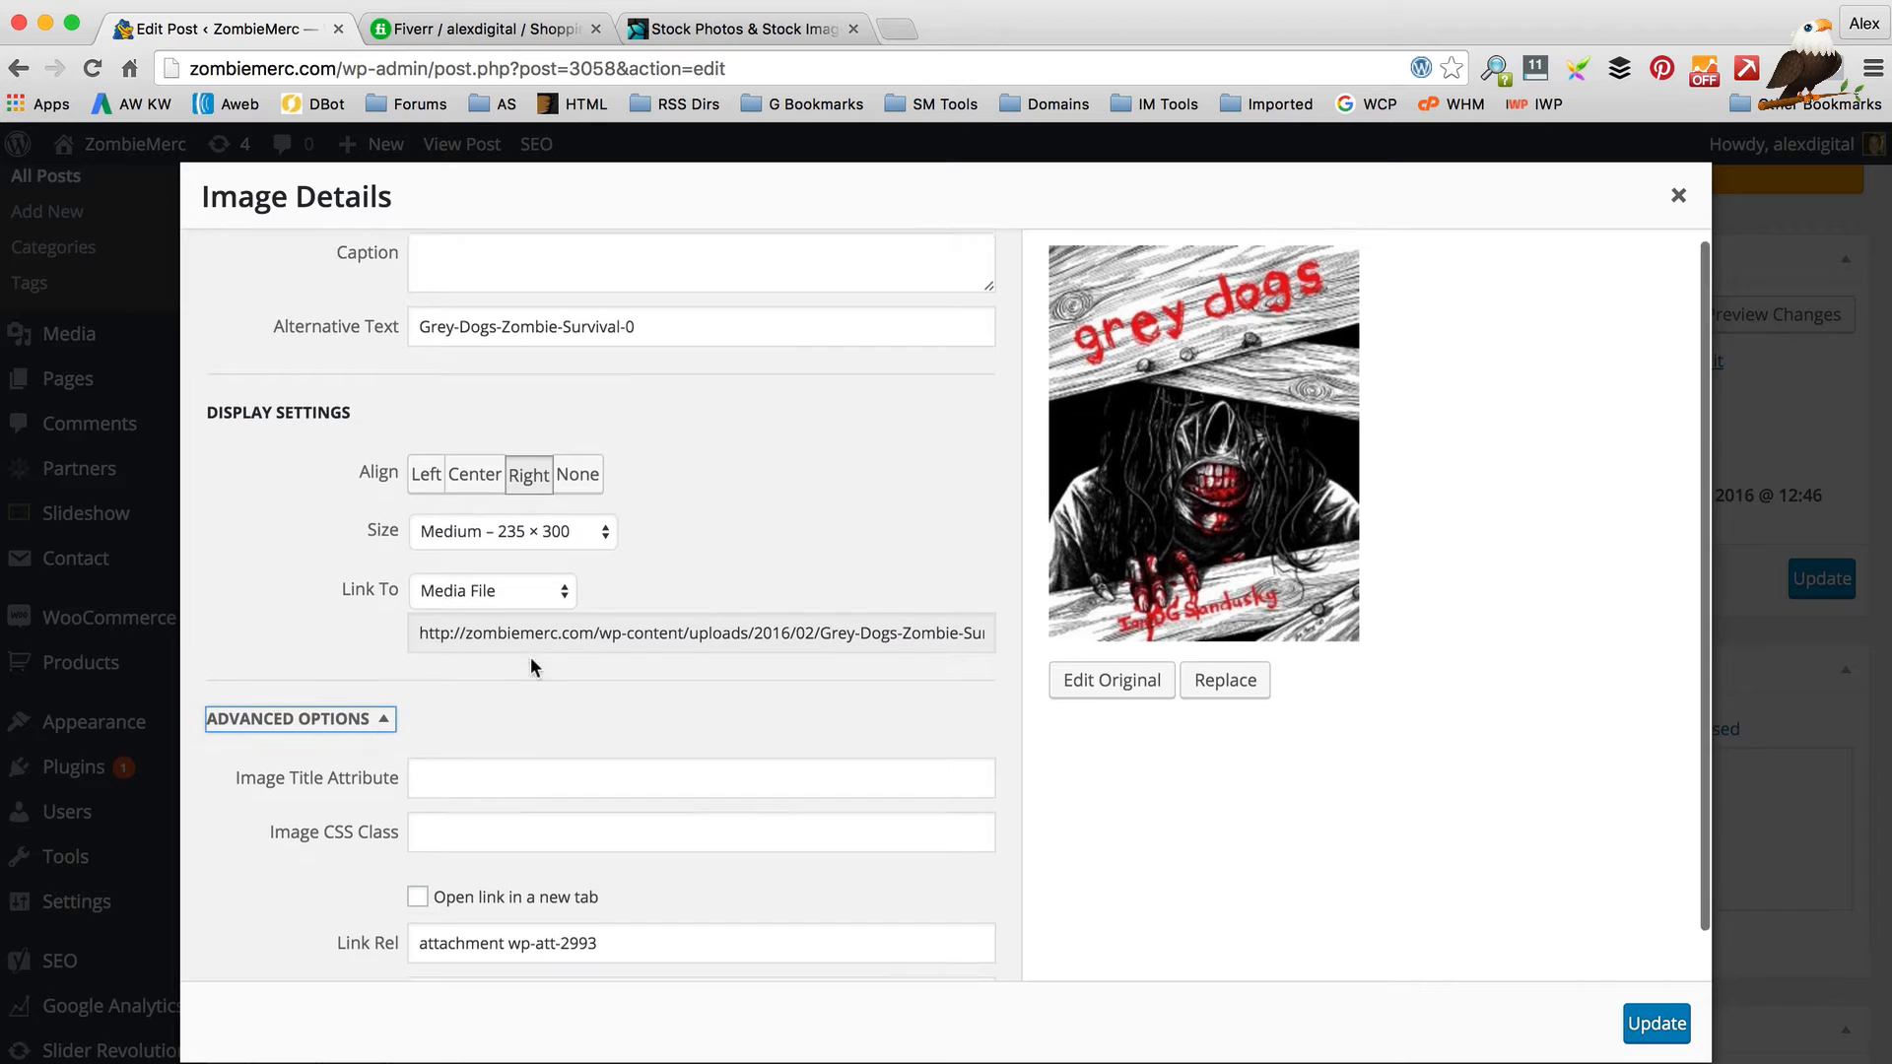
scroll(565, 529, "down", 1)
left_click(572, 487)
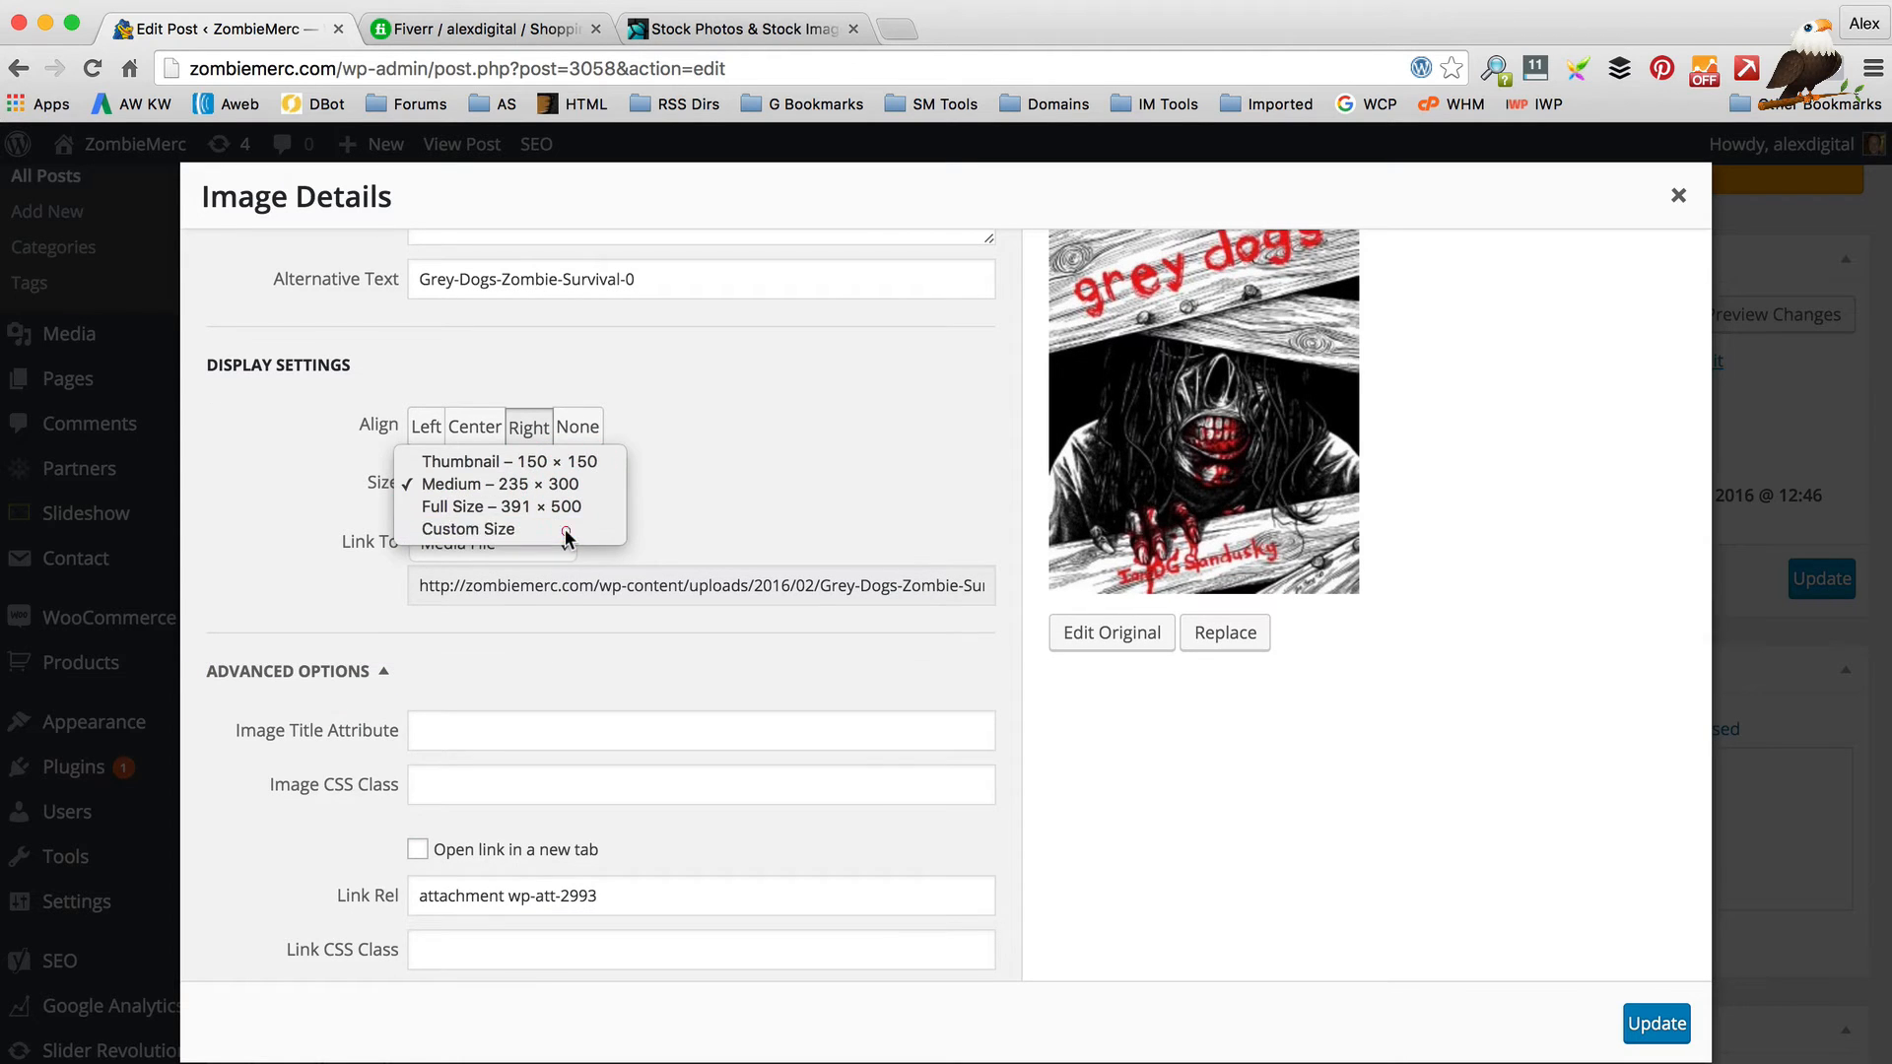
left_click(567, 530)
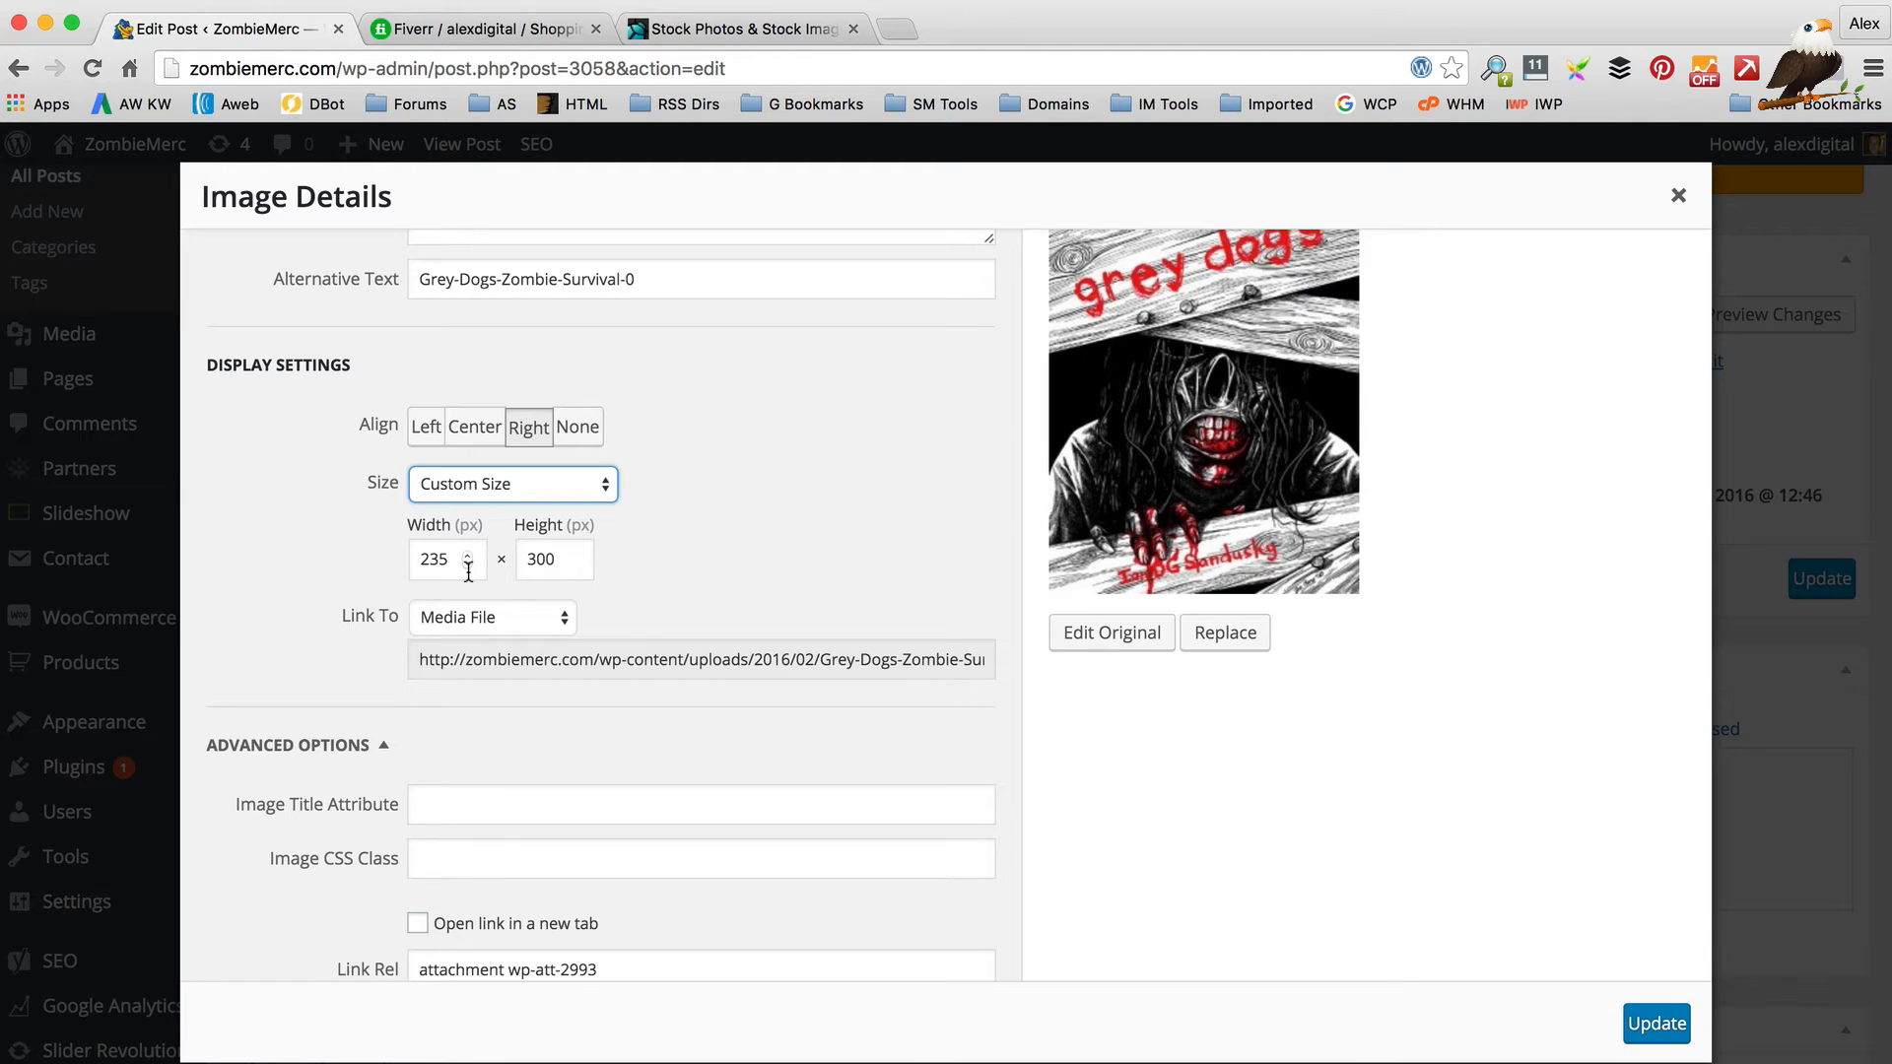
left_click_drag(446, 557, 386, 552)
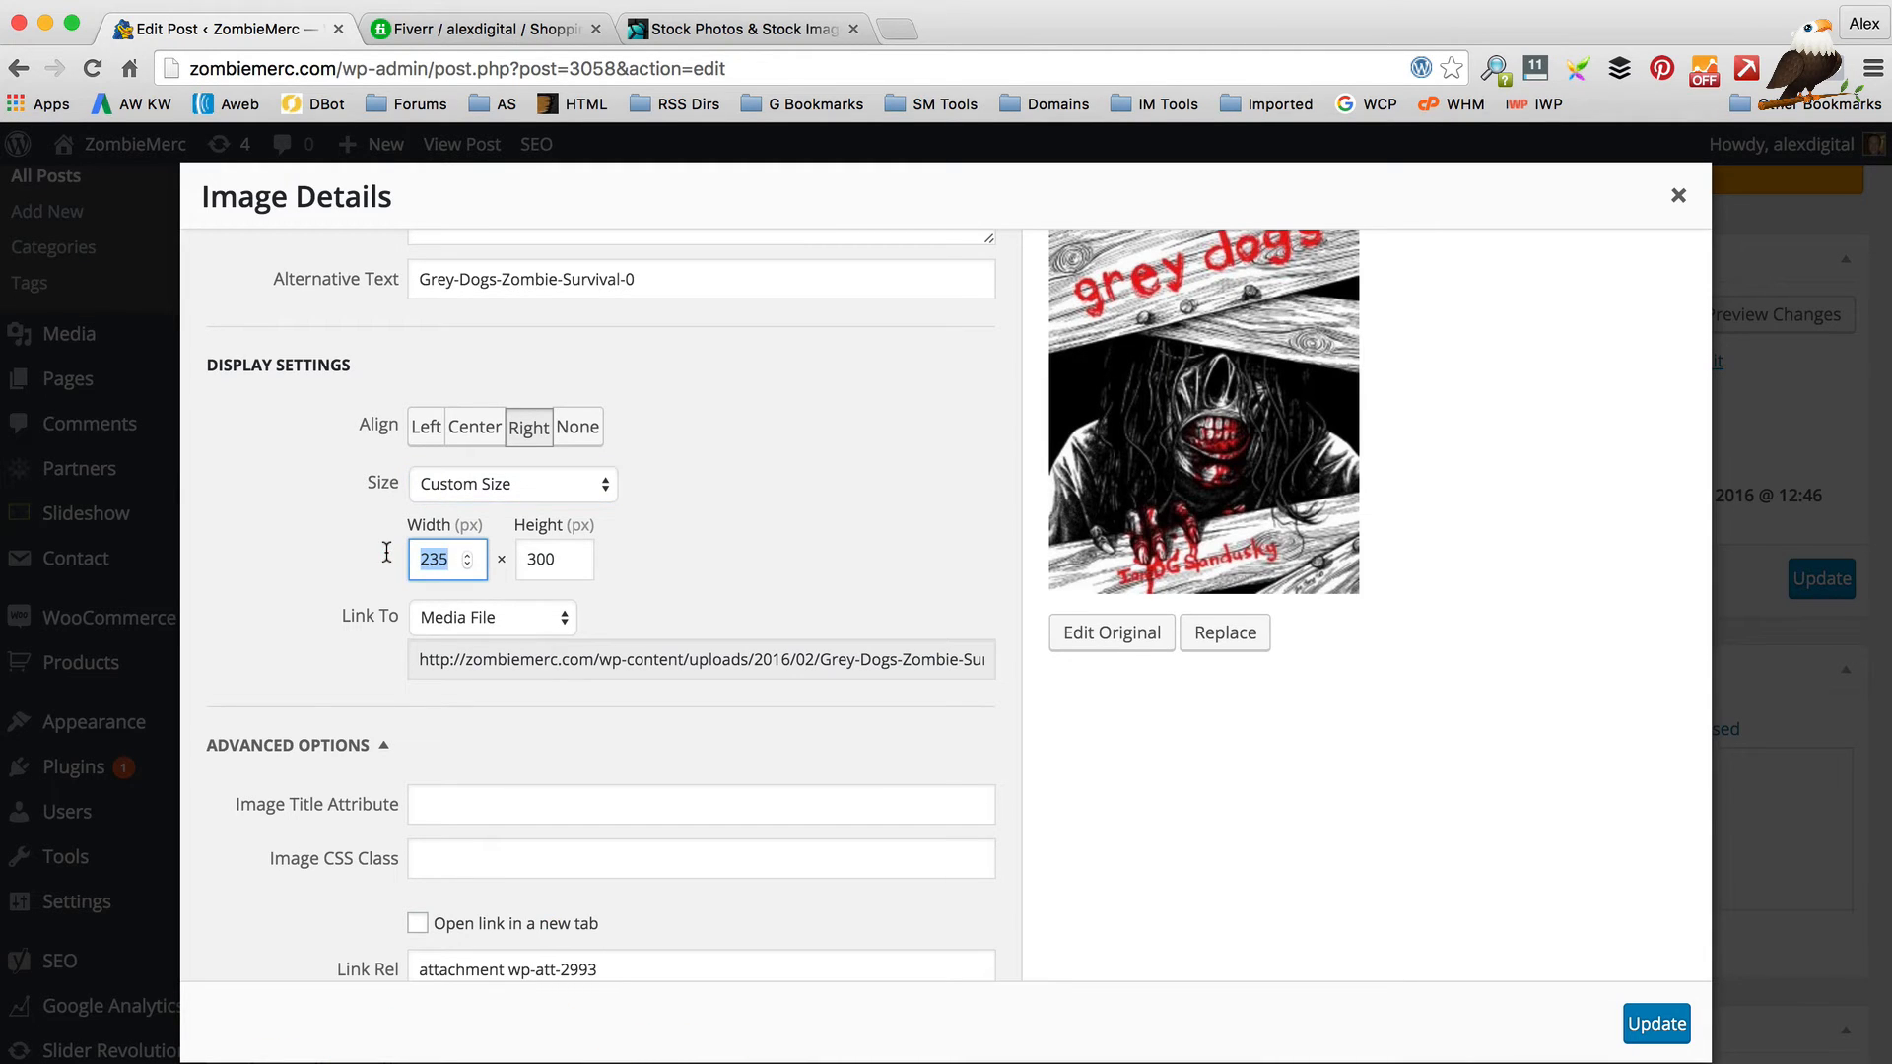
type("50")
key("Tab")
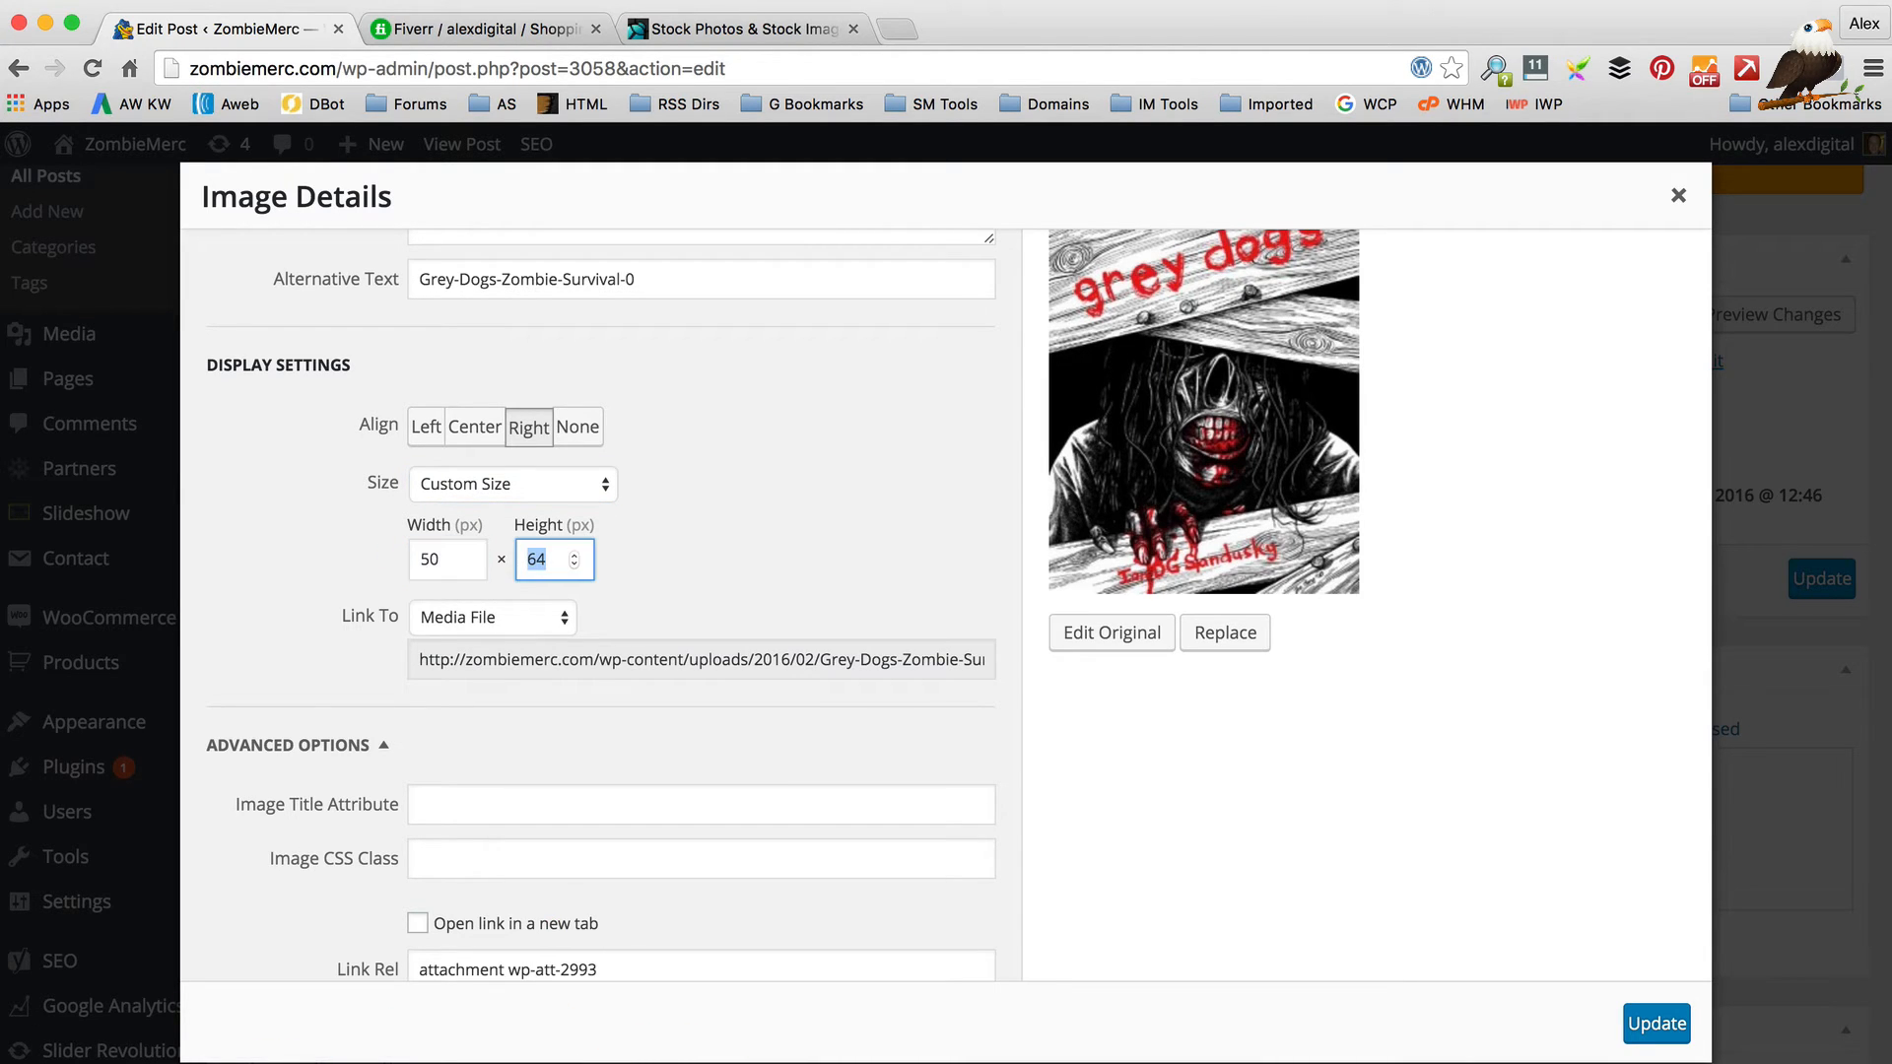
left_click(1644, 1025)
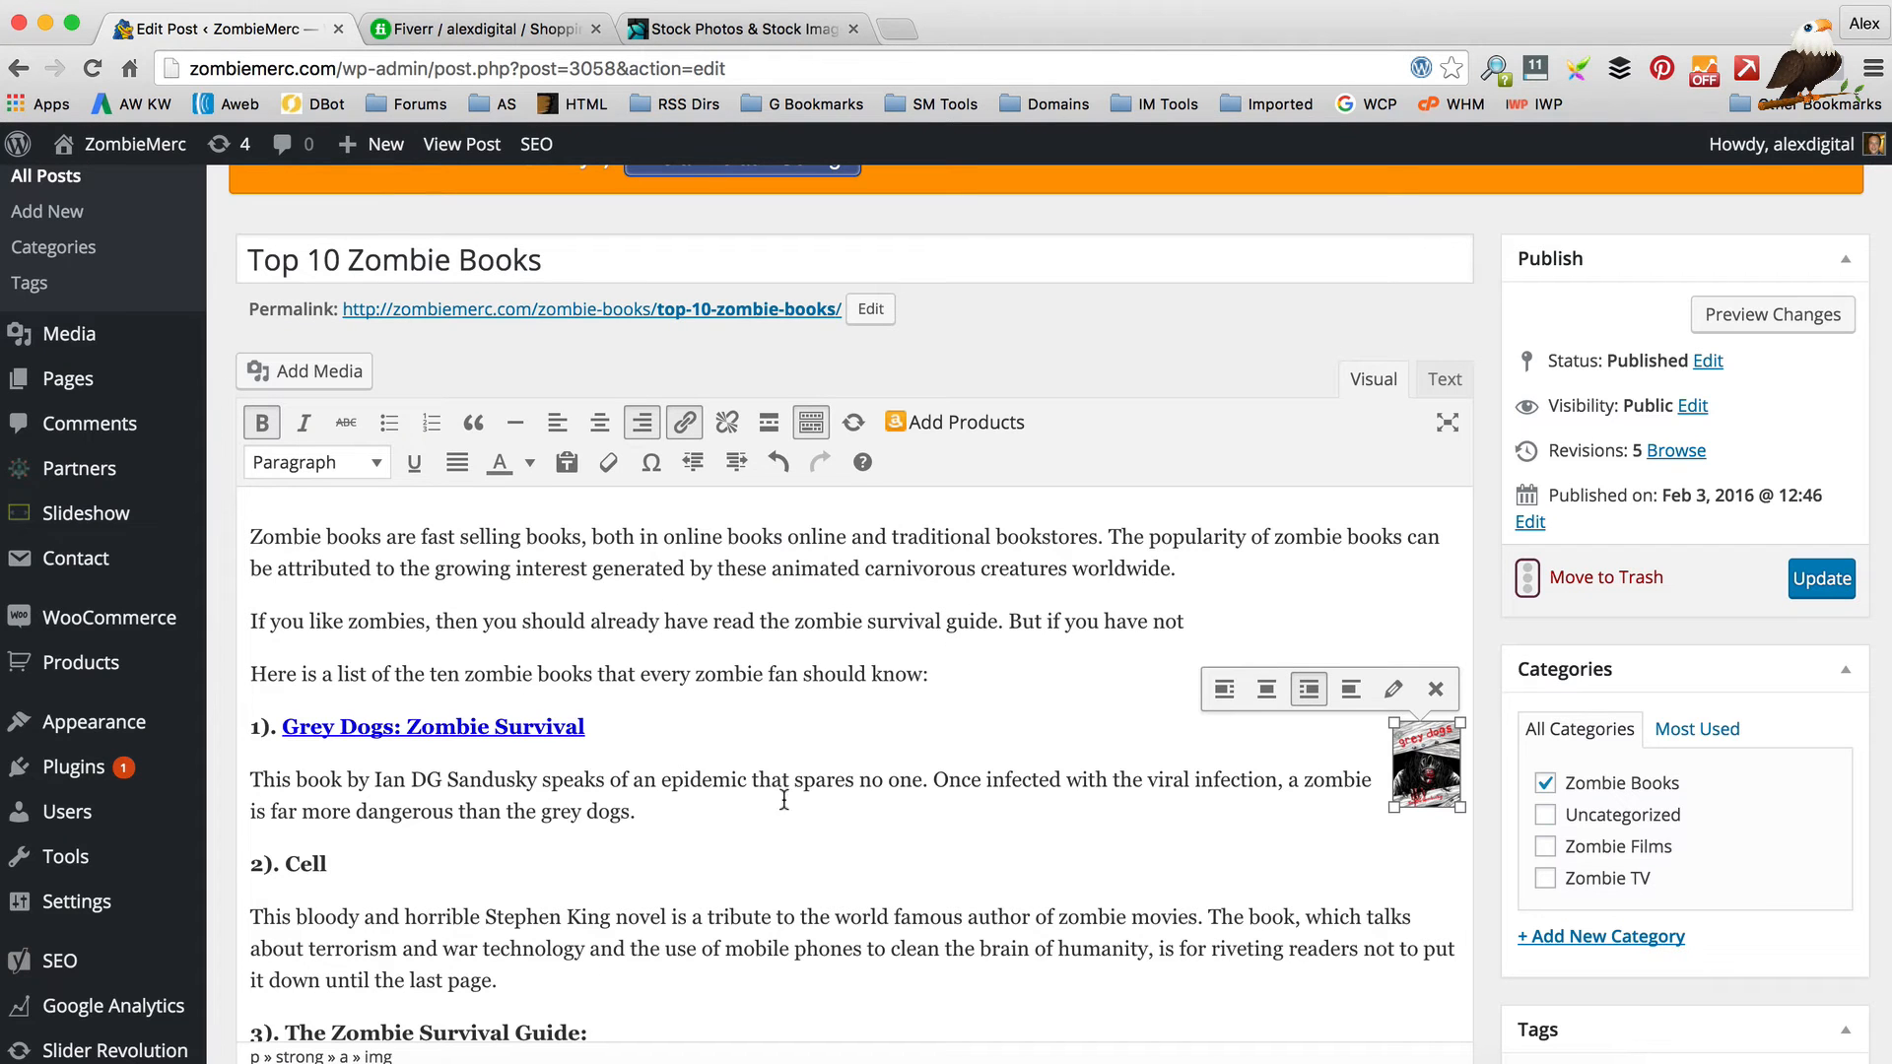
Update the post, check the resized Grey Dogs cover on the live article, and reopen the post for editing.
left_click(1823, 584)
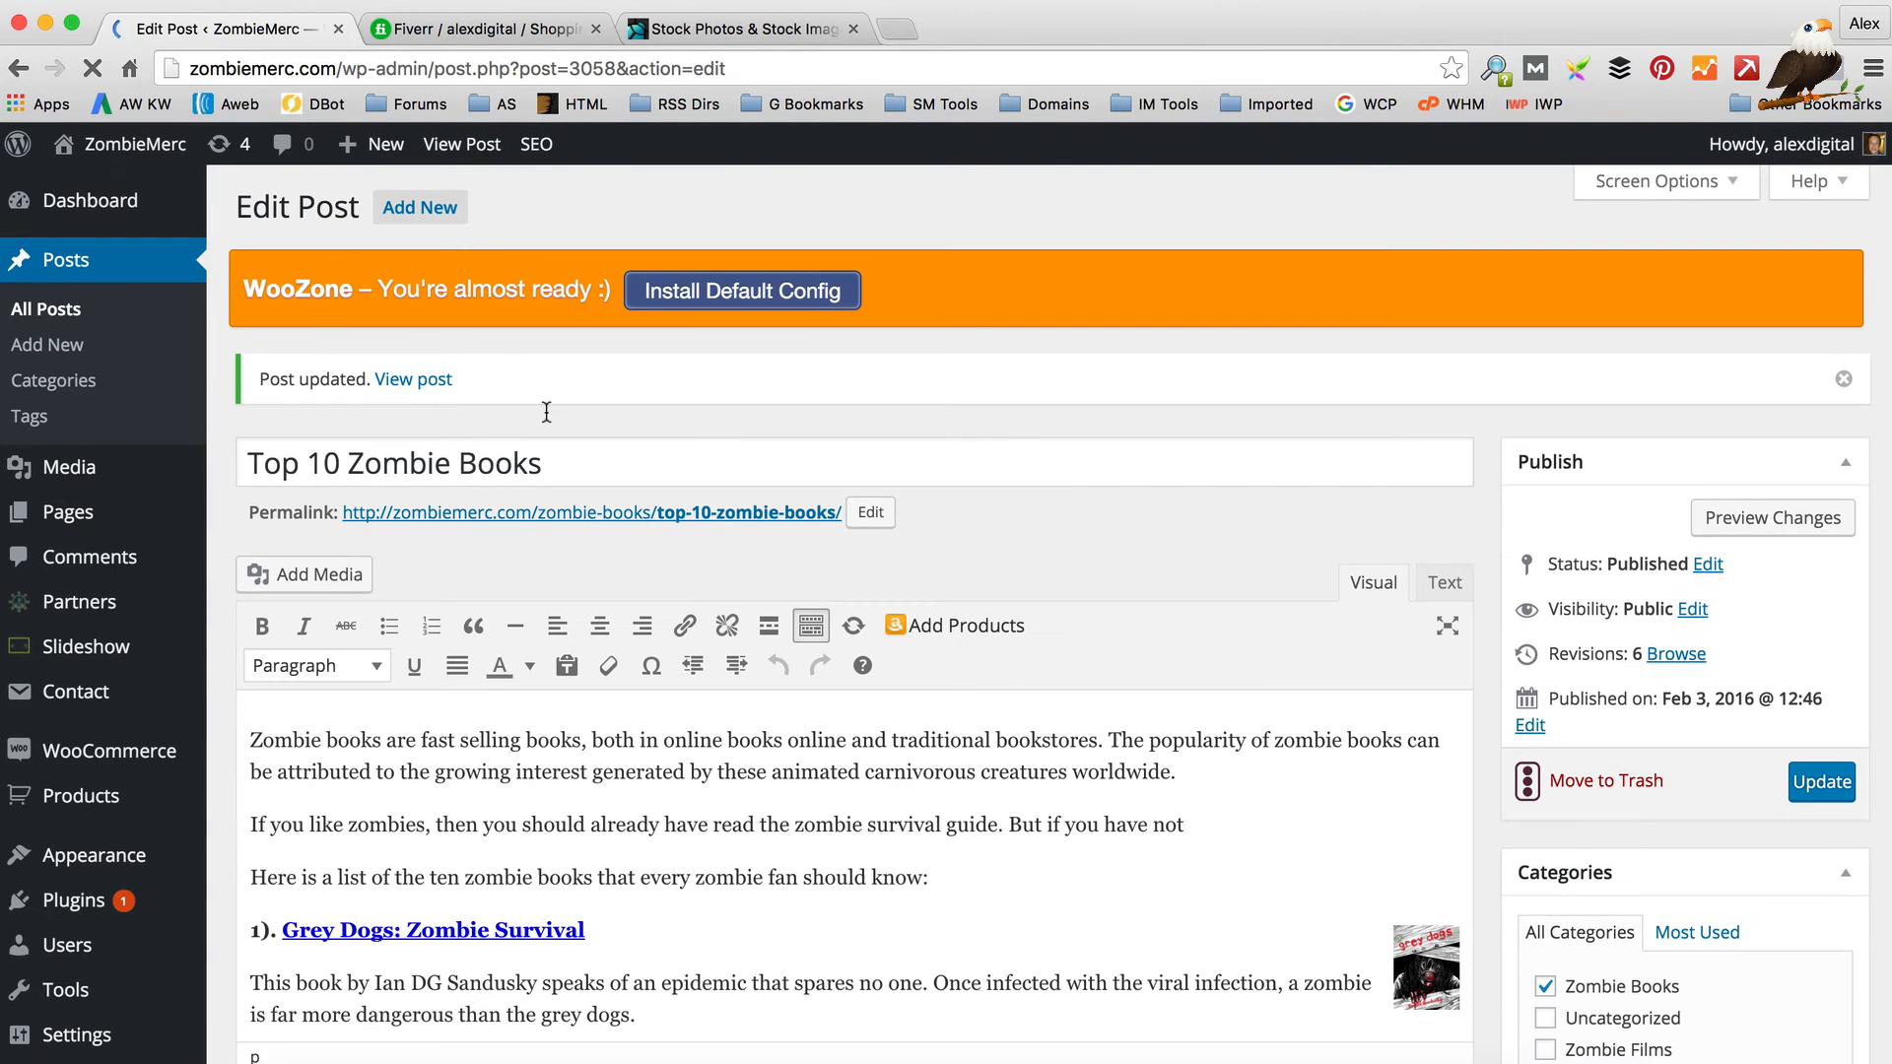
left_click(430, 387)
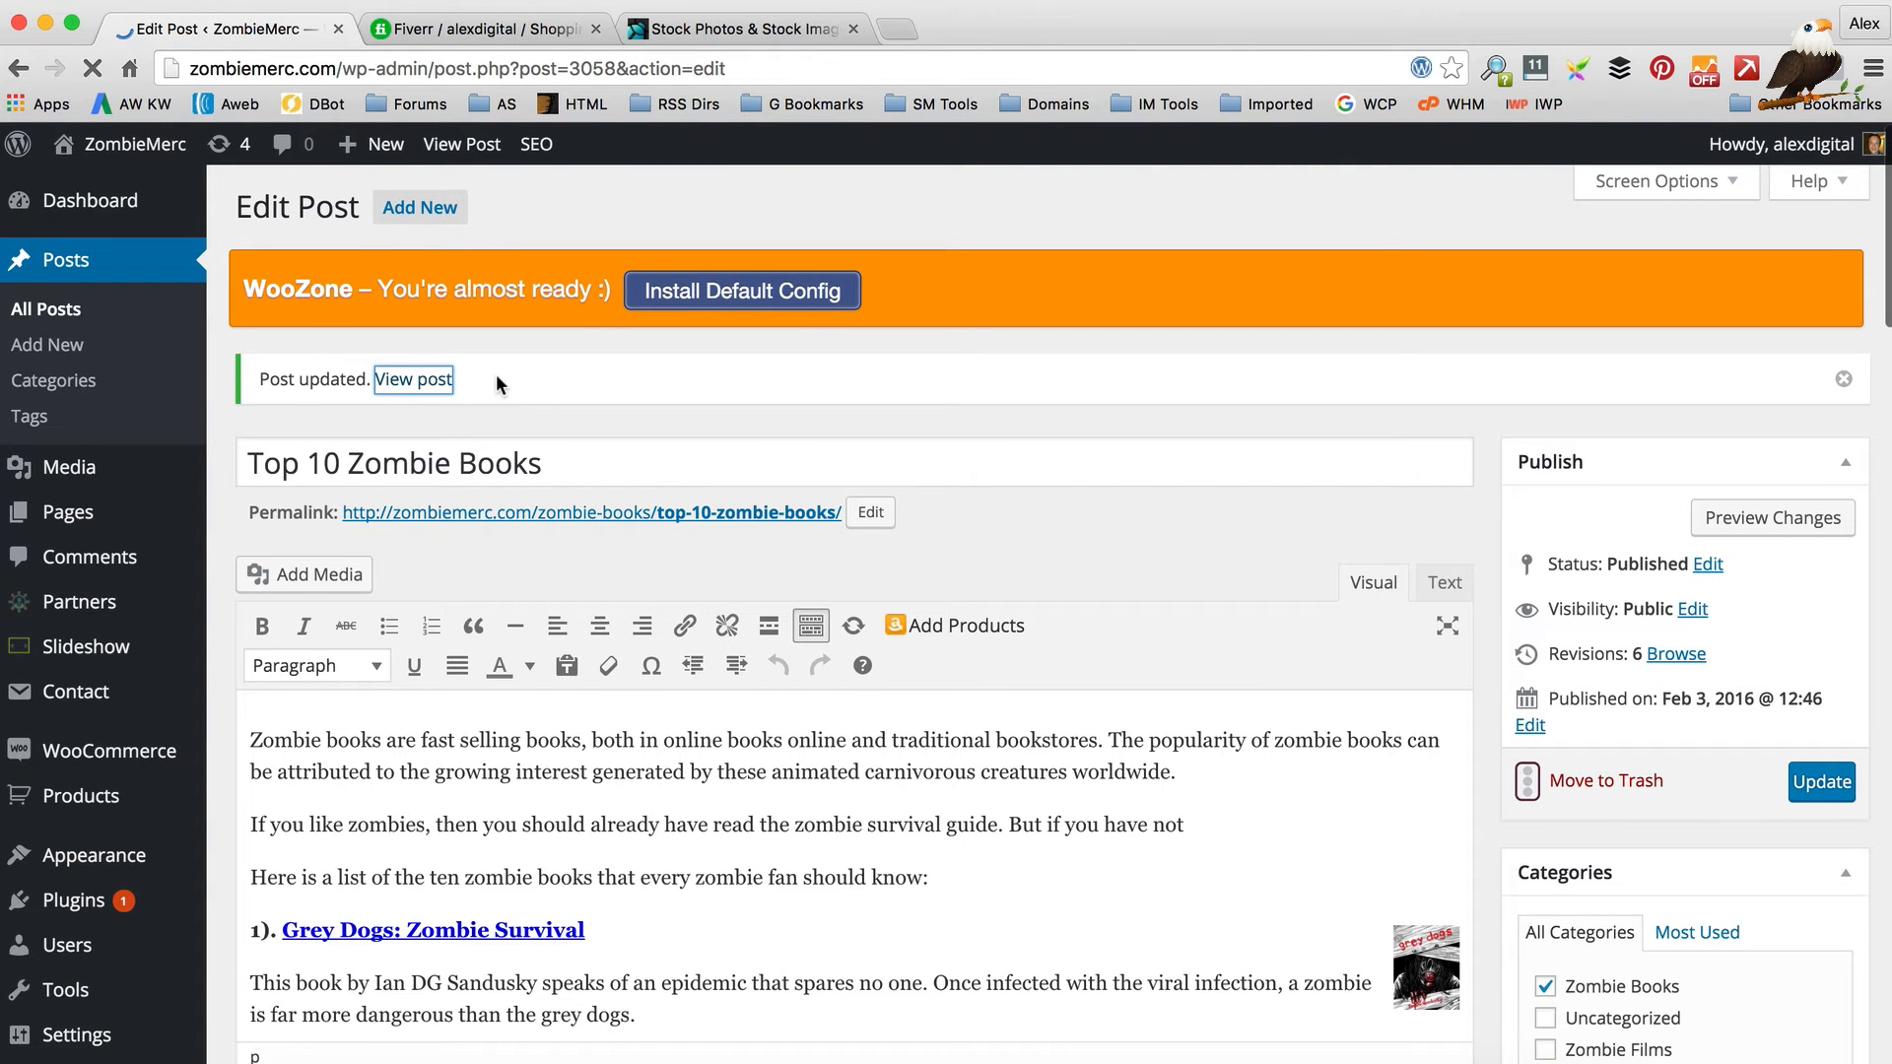
scroll(1029, 508, "down", 8)
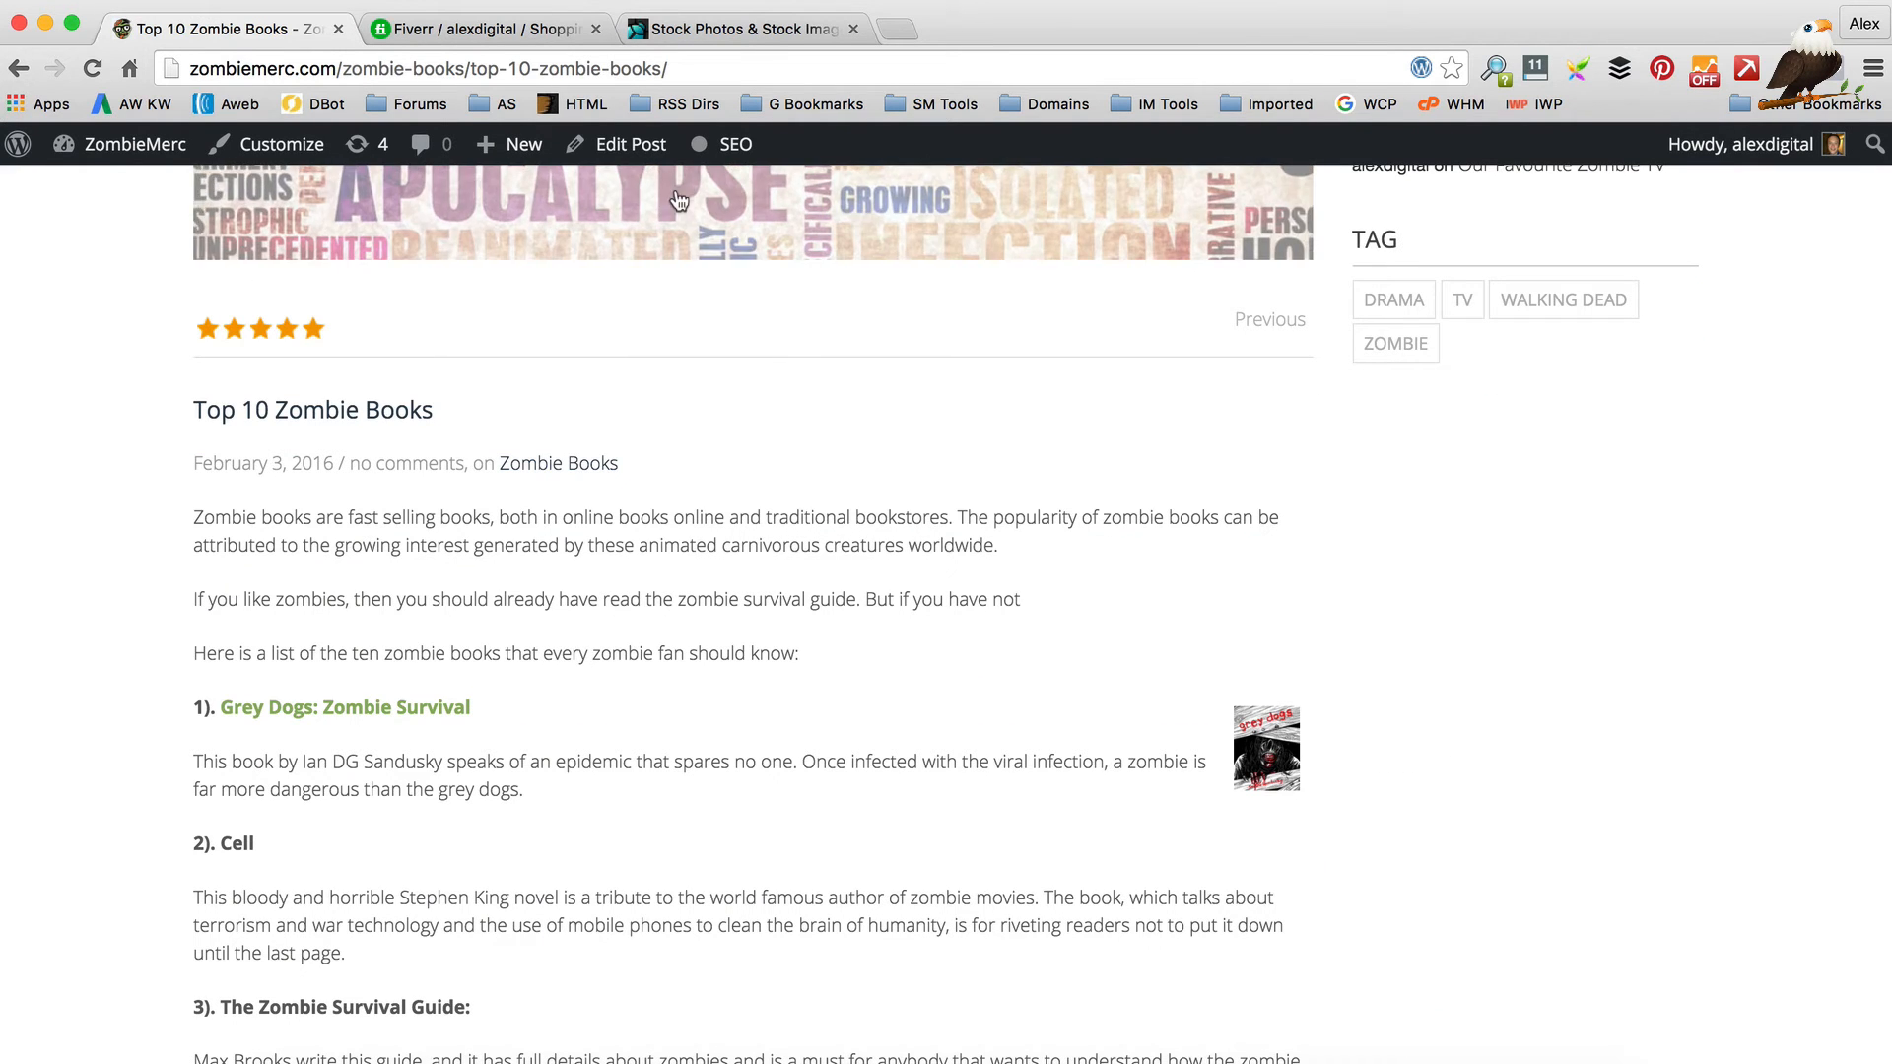
left_click(621, 144)
scroll(841, 463, "up", 1)
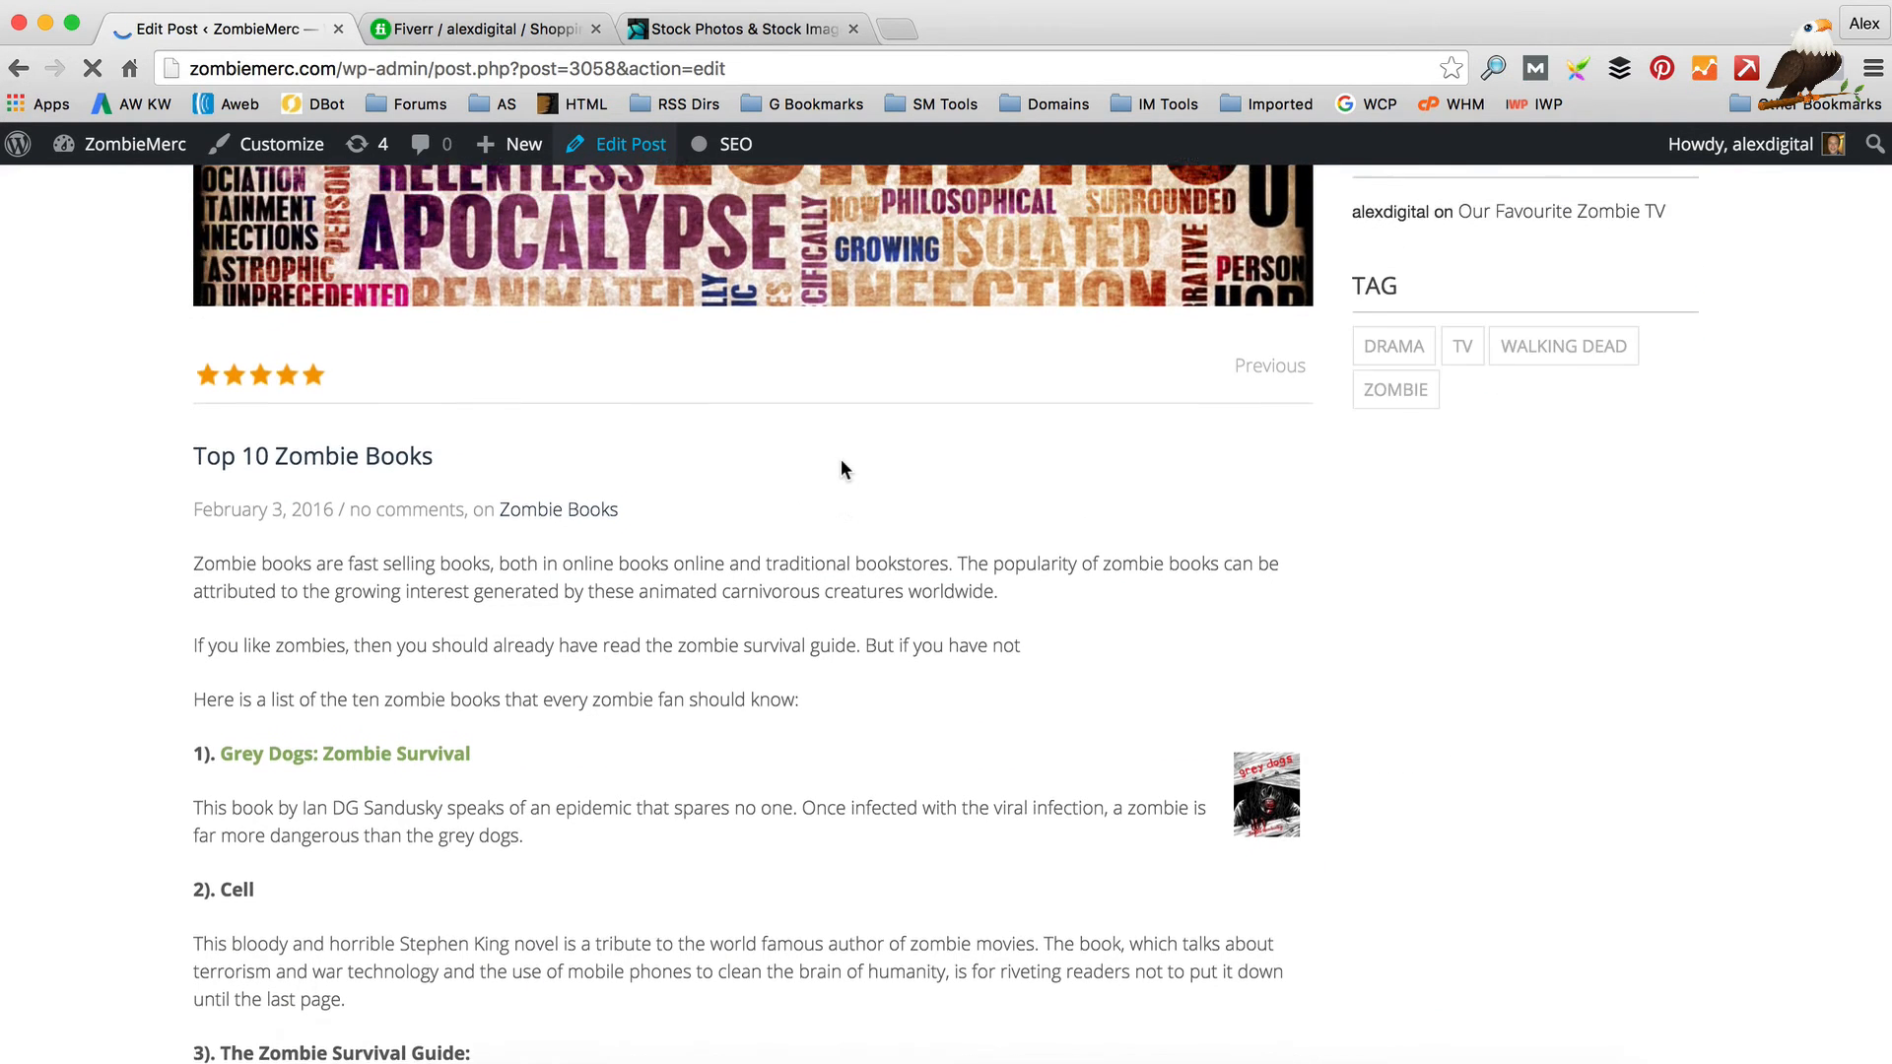
scroll(932, 586, "down", 1)
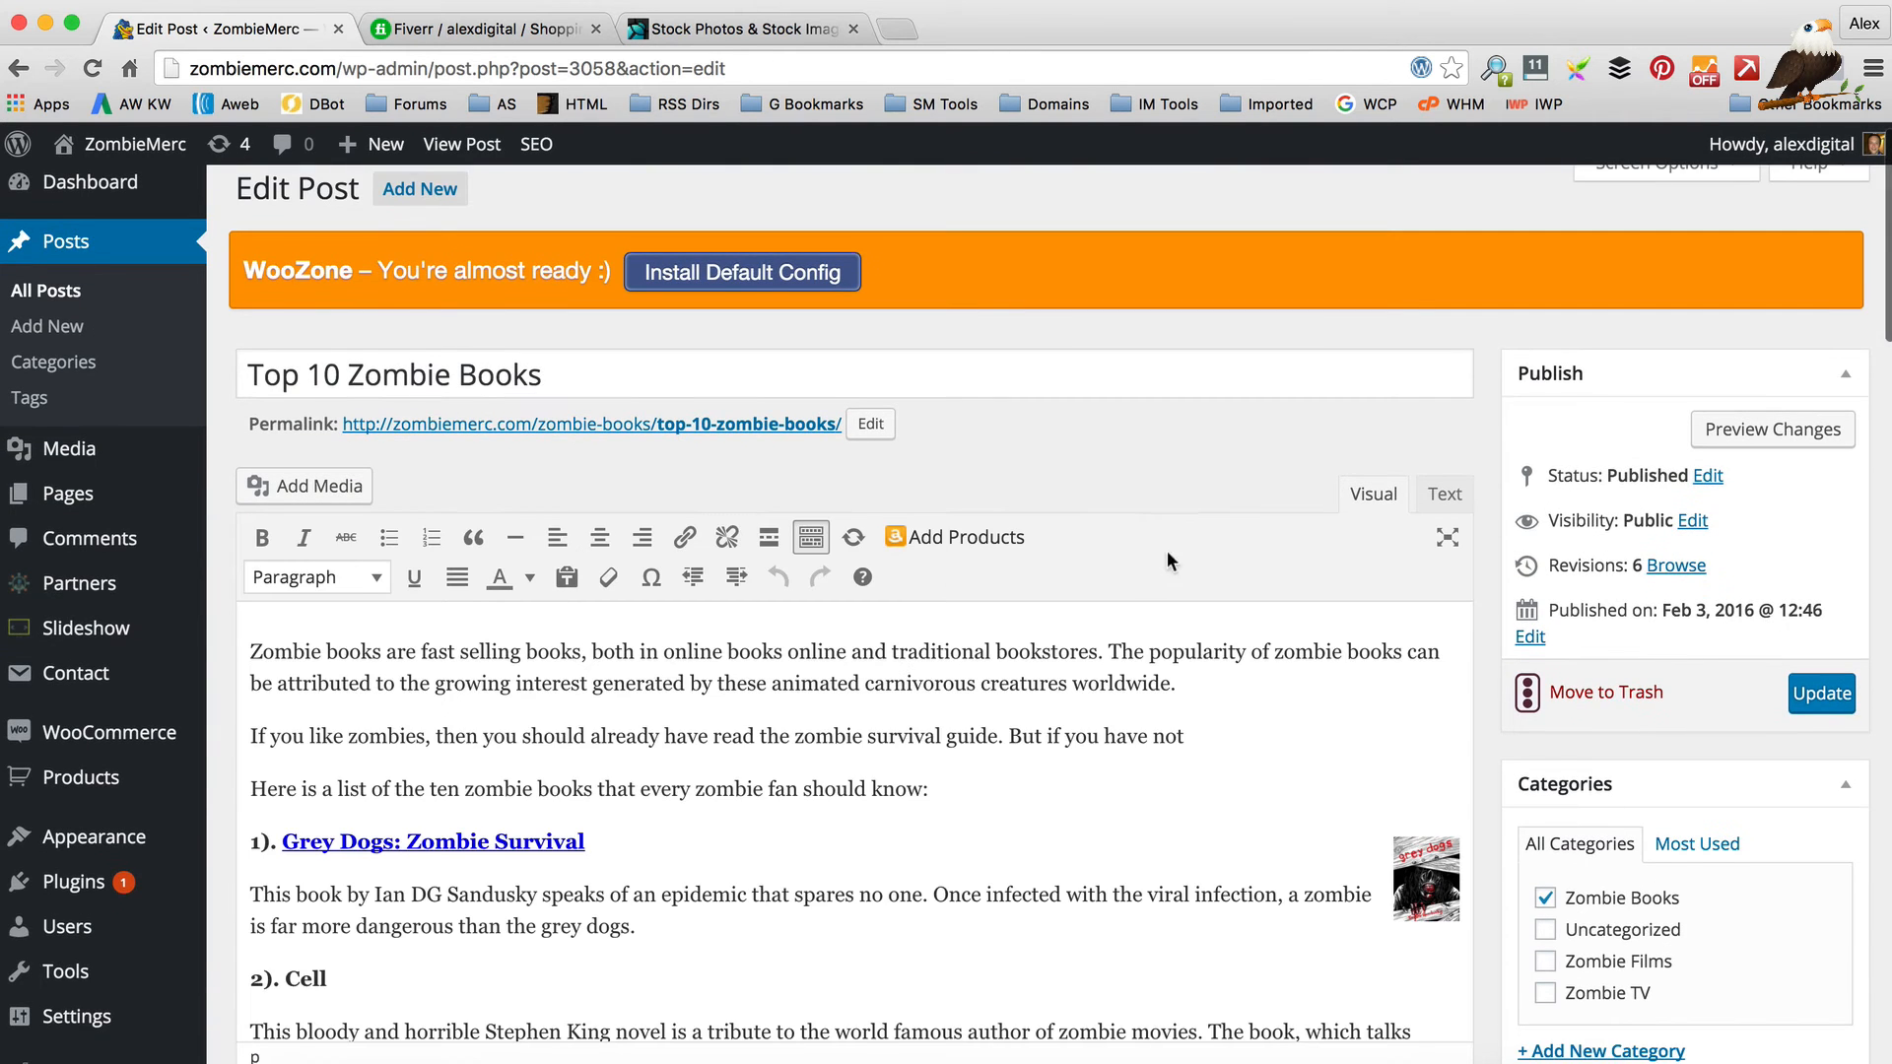
Open the image details of the Grey Dogs cover and set its custom width to 100 px.
scroll(1167, 550, "down", 2)
left_click(1426, 674)
left_click(1390, 596)
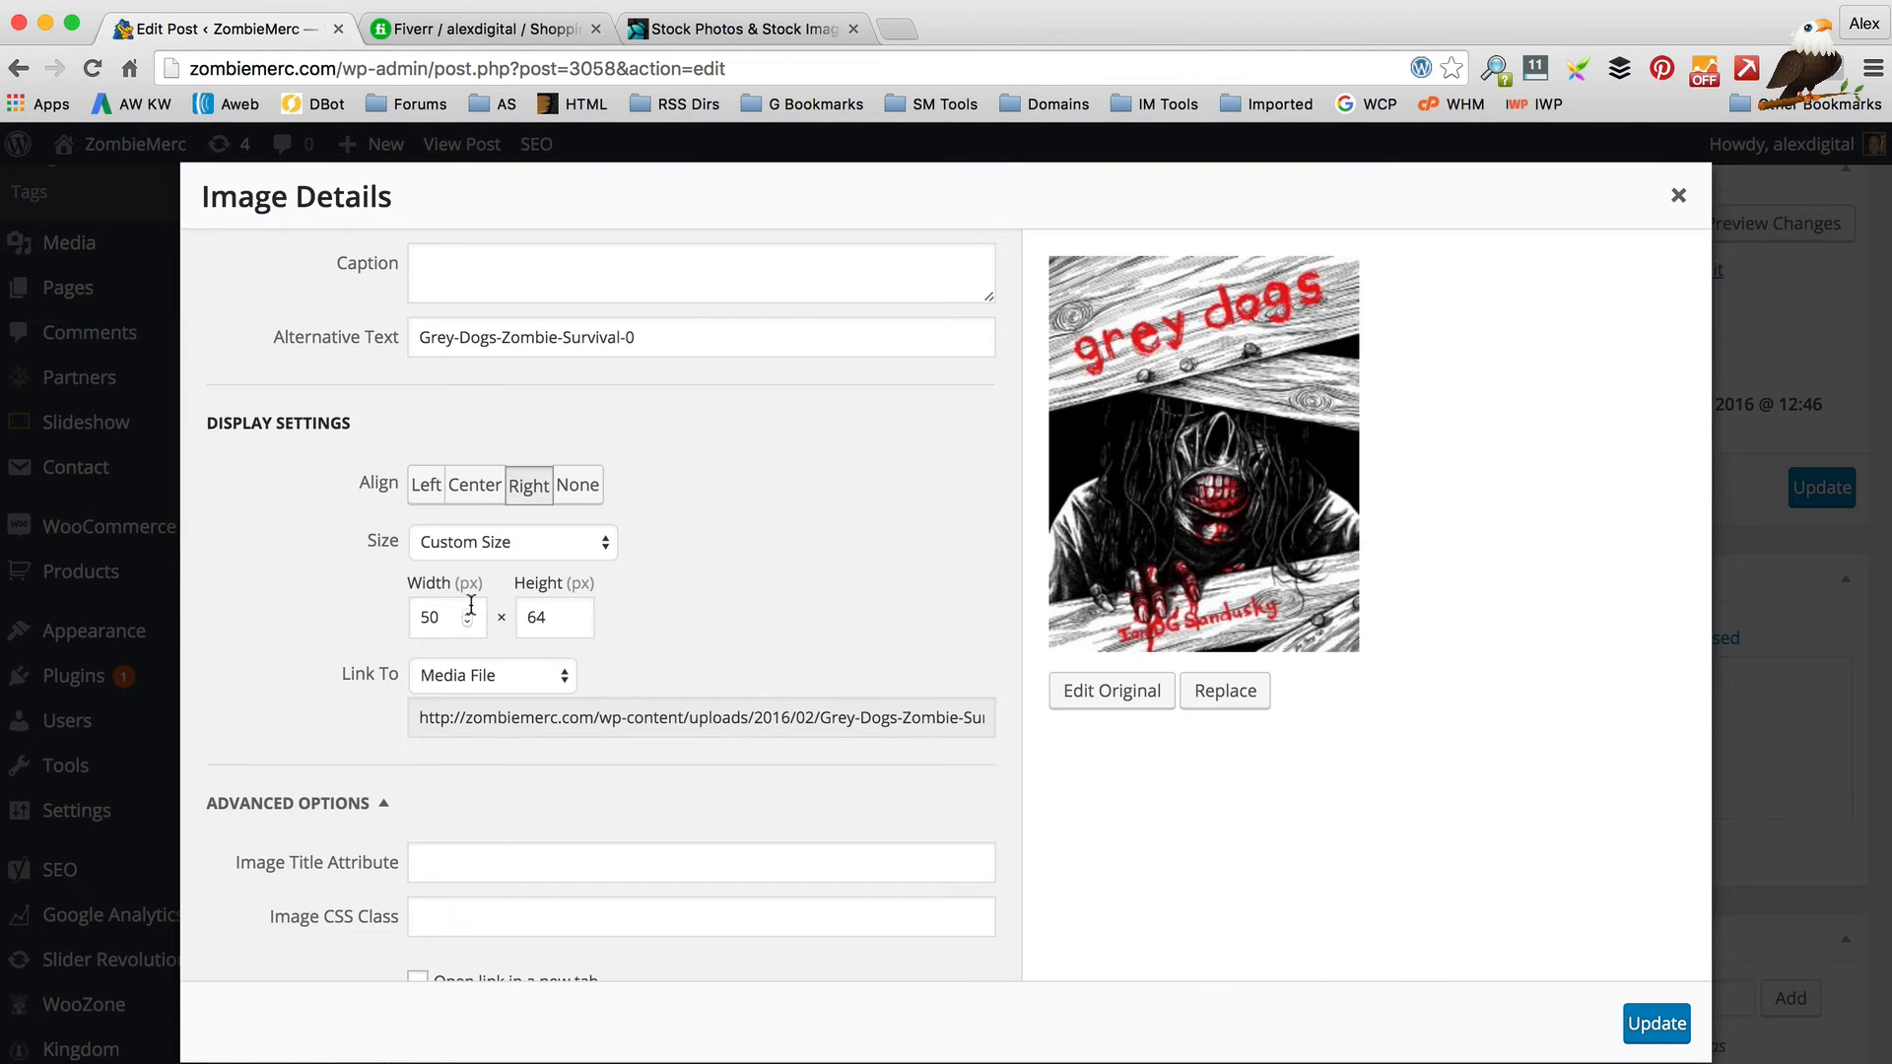
double_click(439, 617)
type("100")
Switch the cover image's link to Custom URL, clear the link address, and apply the image changes.
left_click(493, 676)
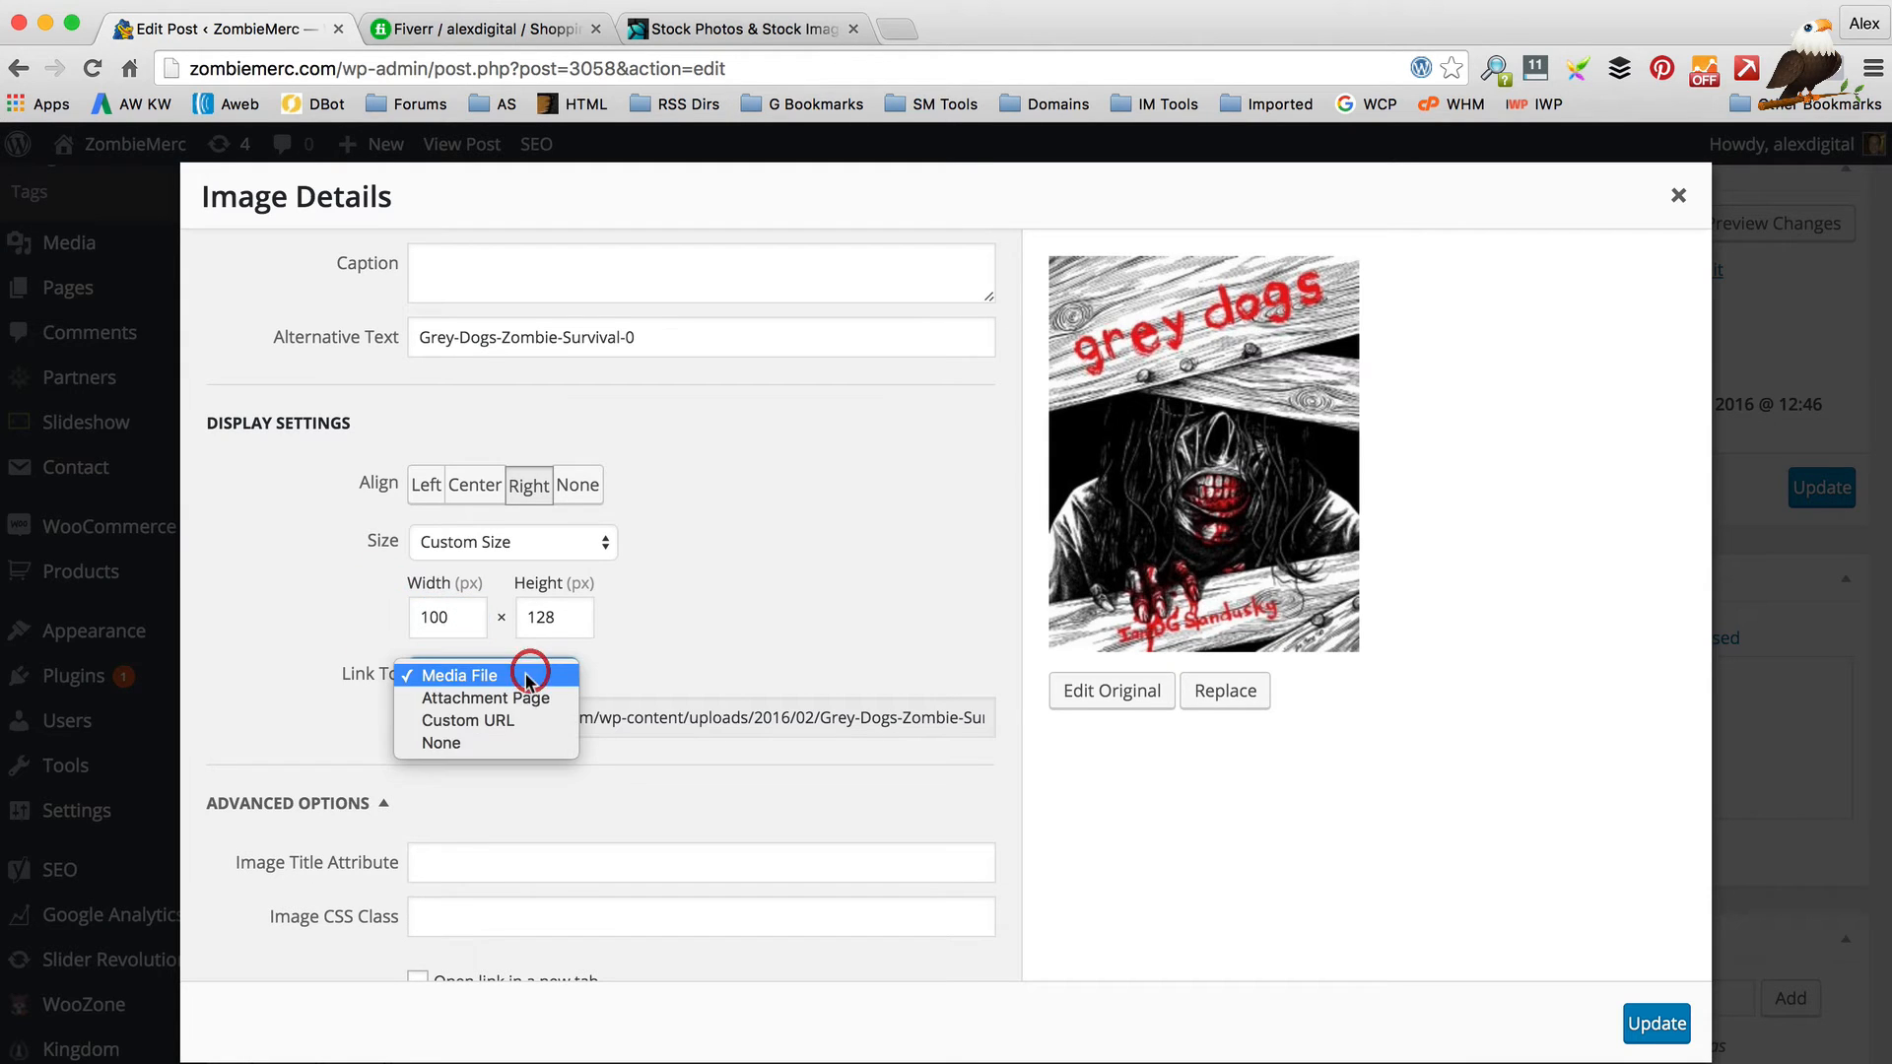
left_click(541, 717)
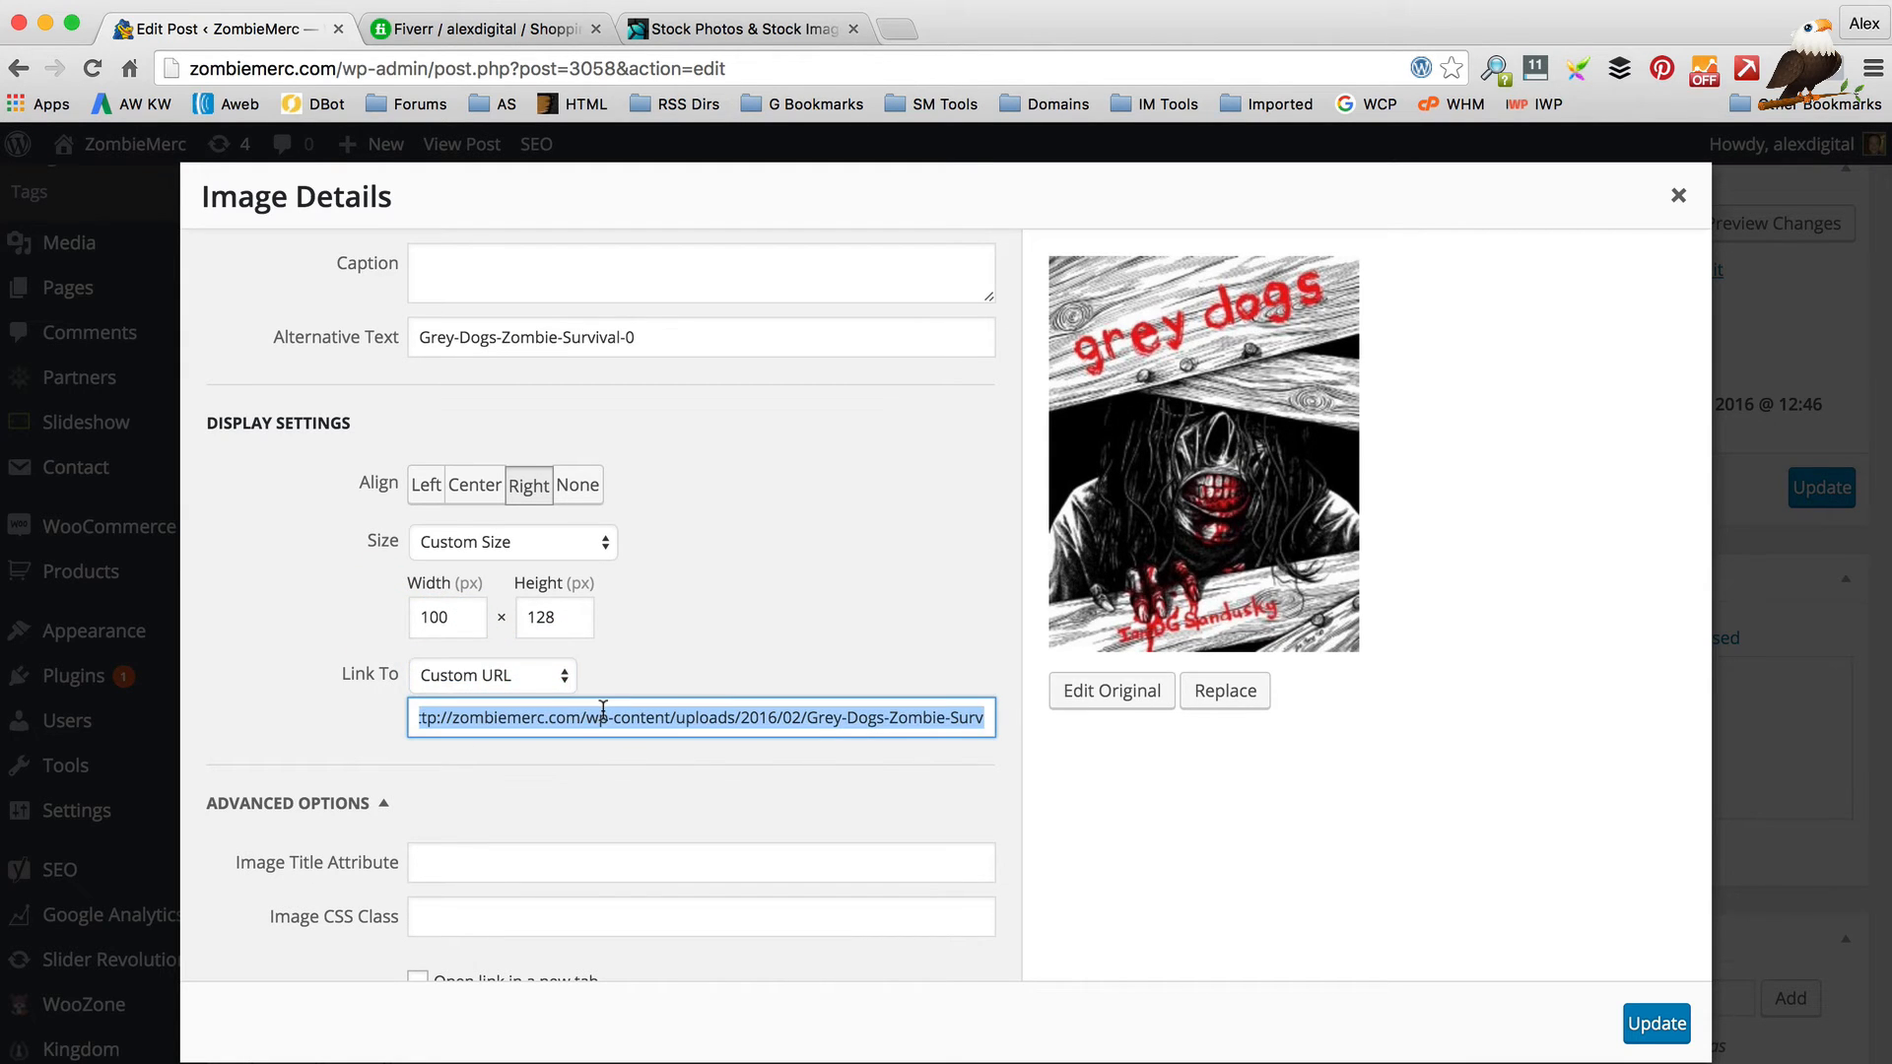
key("BackSpace")
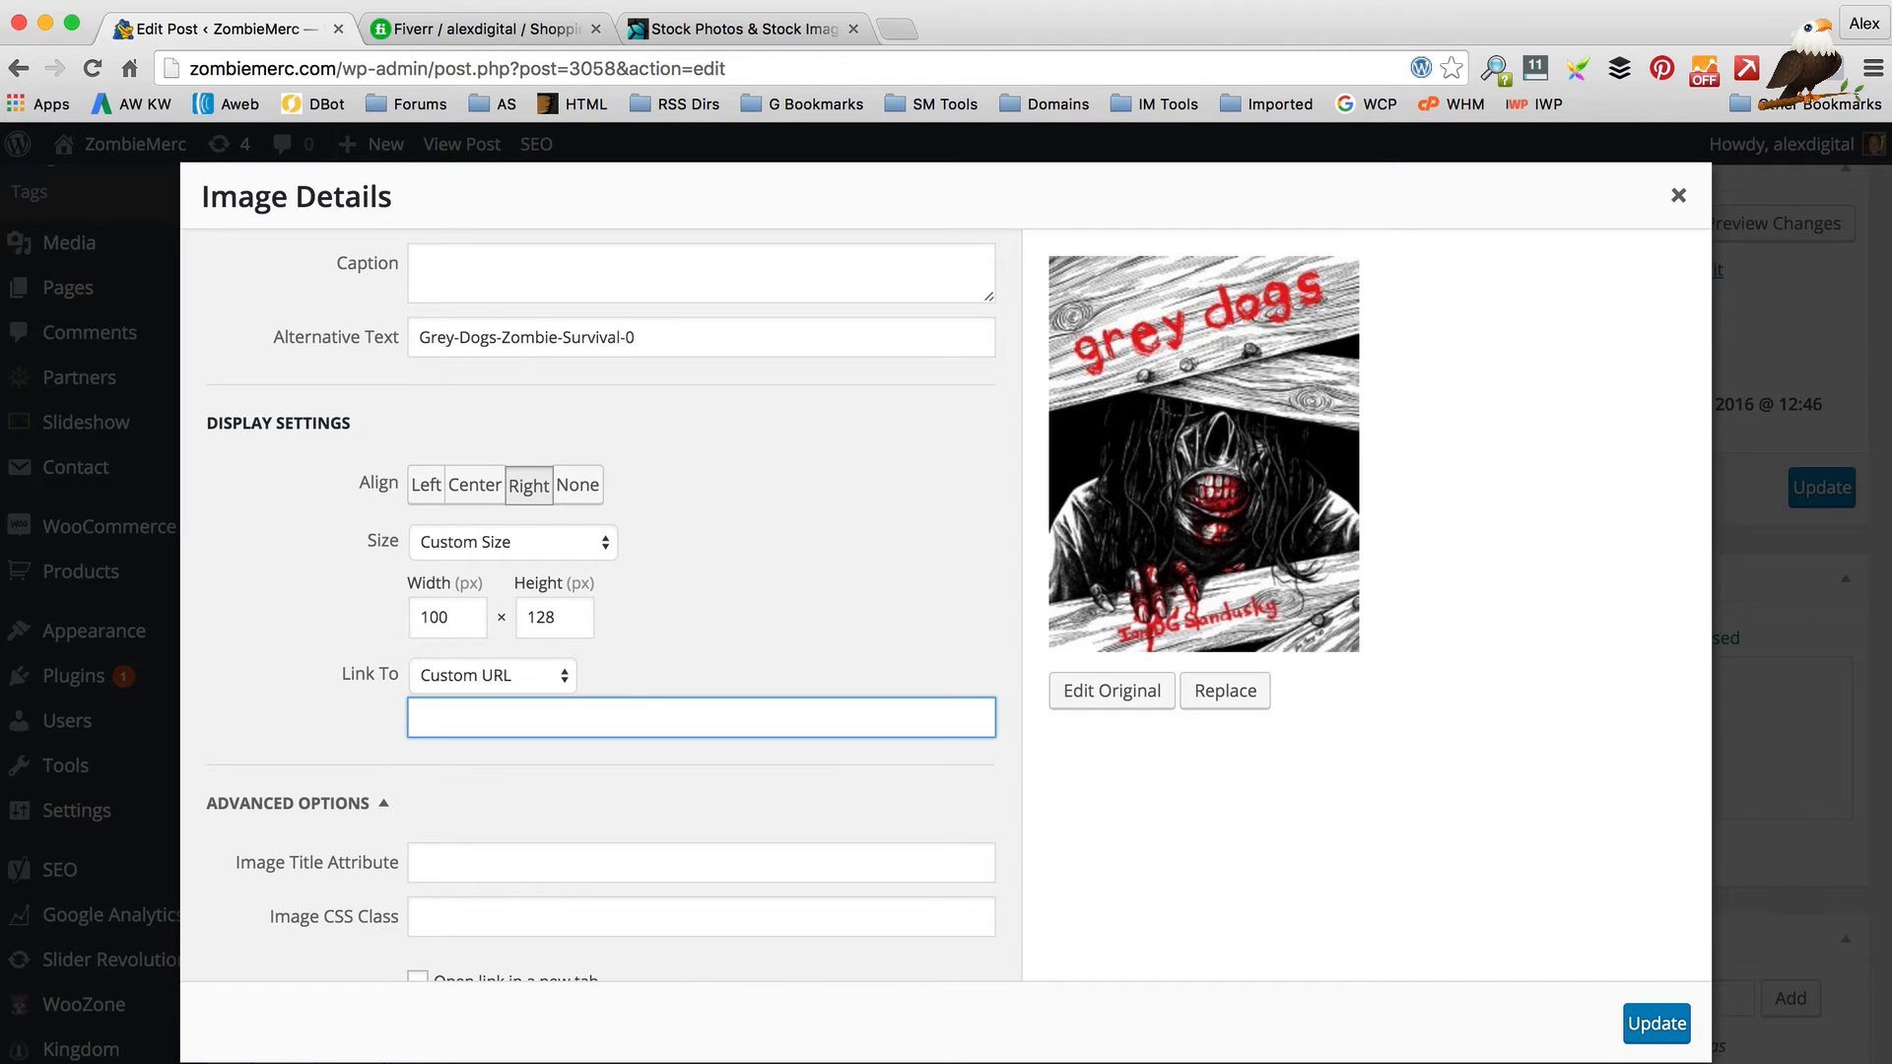
right_click(647, 726)
left_click(553, 718)
left_click(1657, 1023)
Copy the product URL from the "Grey Dogs: Zombie Survival" heading link without changing the link.
left_click_drag(613, 637, 293, 641)
left_click(684, 331)
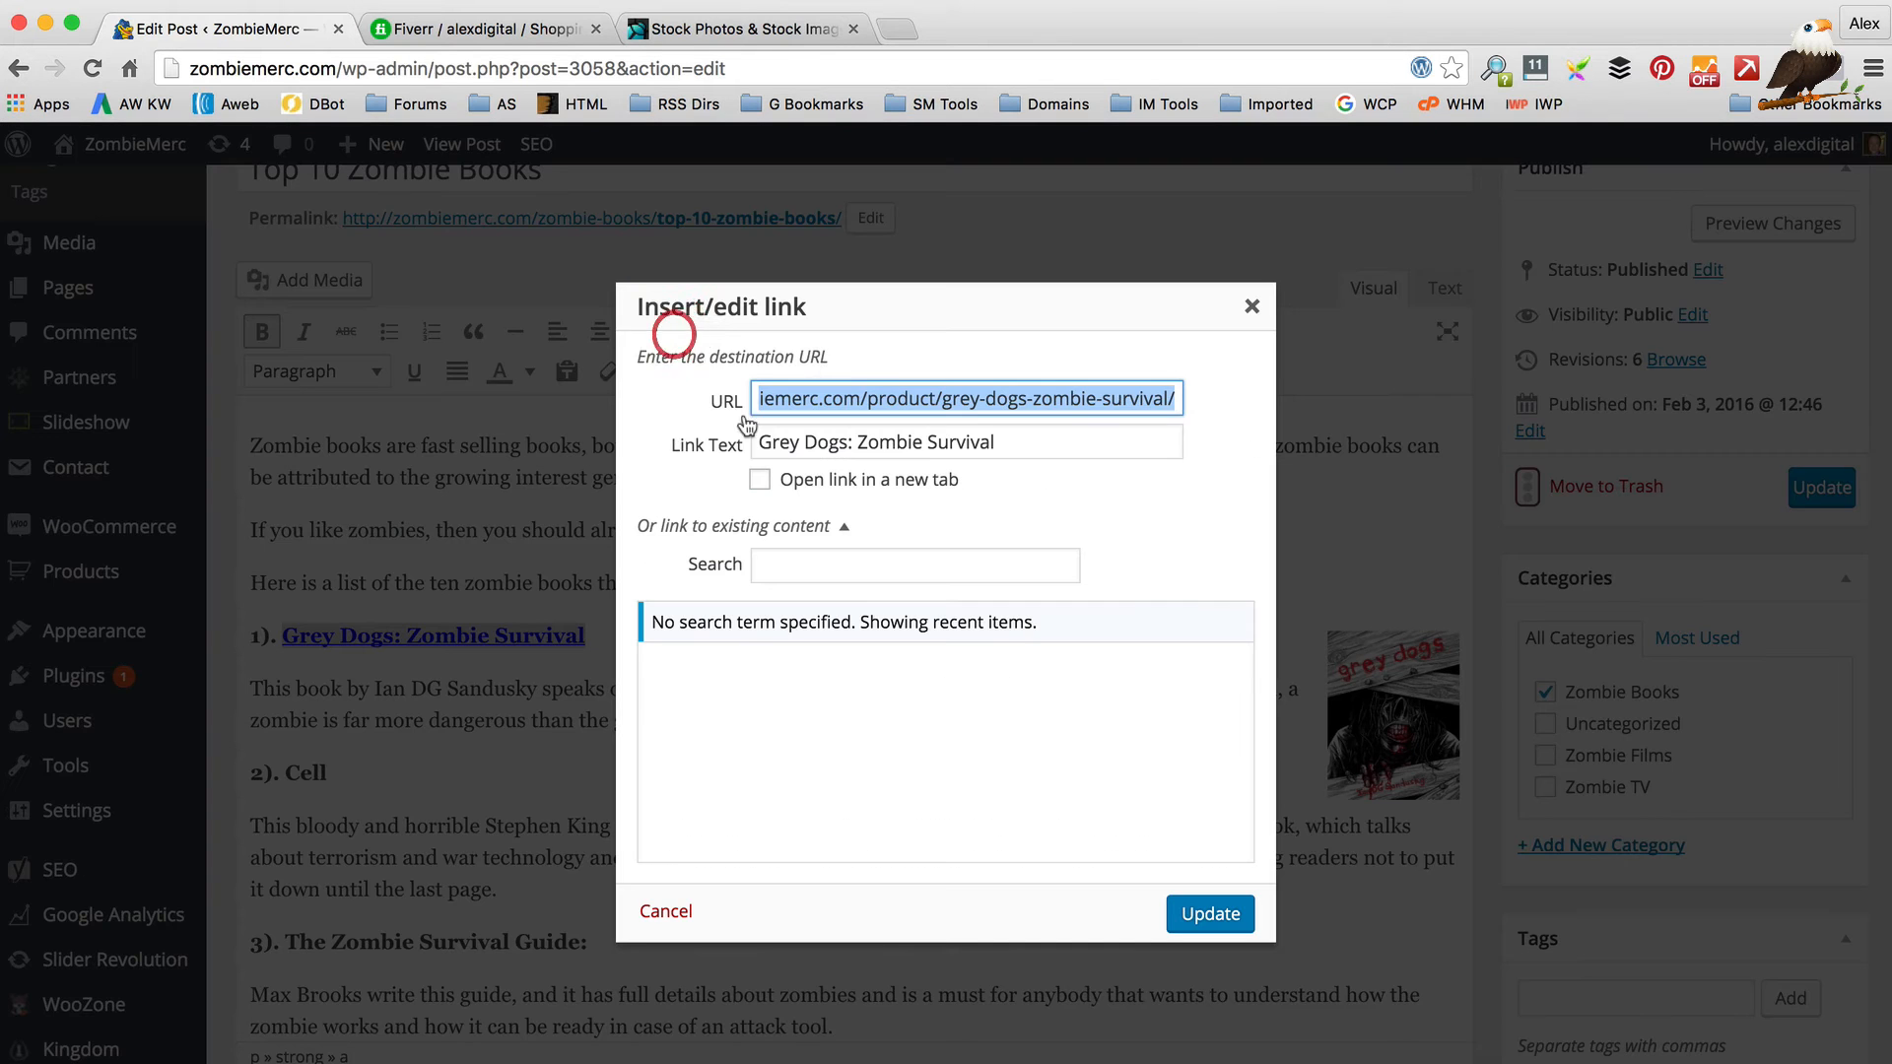
left_click(946, 391)
triple_click(947, 391)
key("ctrl+c")
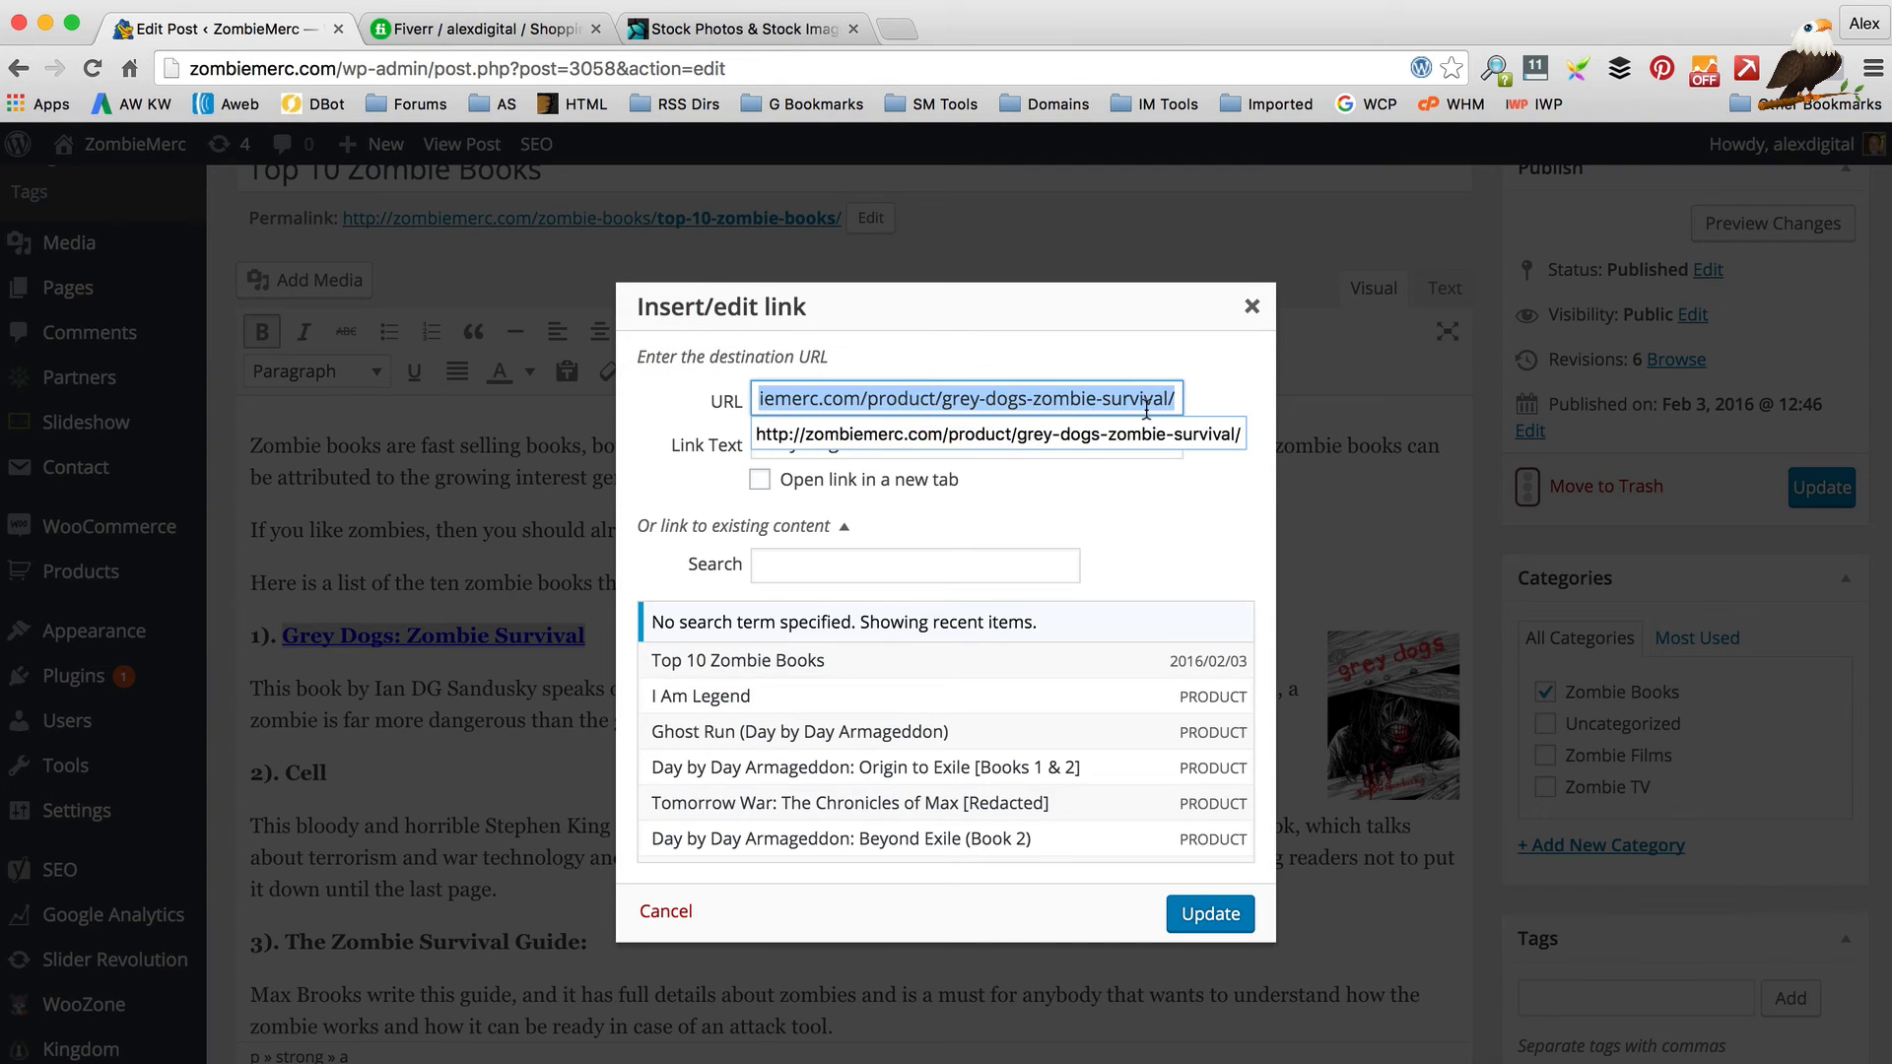
left_click(1253, 306)
Link the Grey Dogs cover image to the copied product URL and update the post.
left_click(1370, 698)
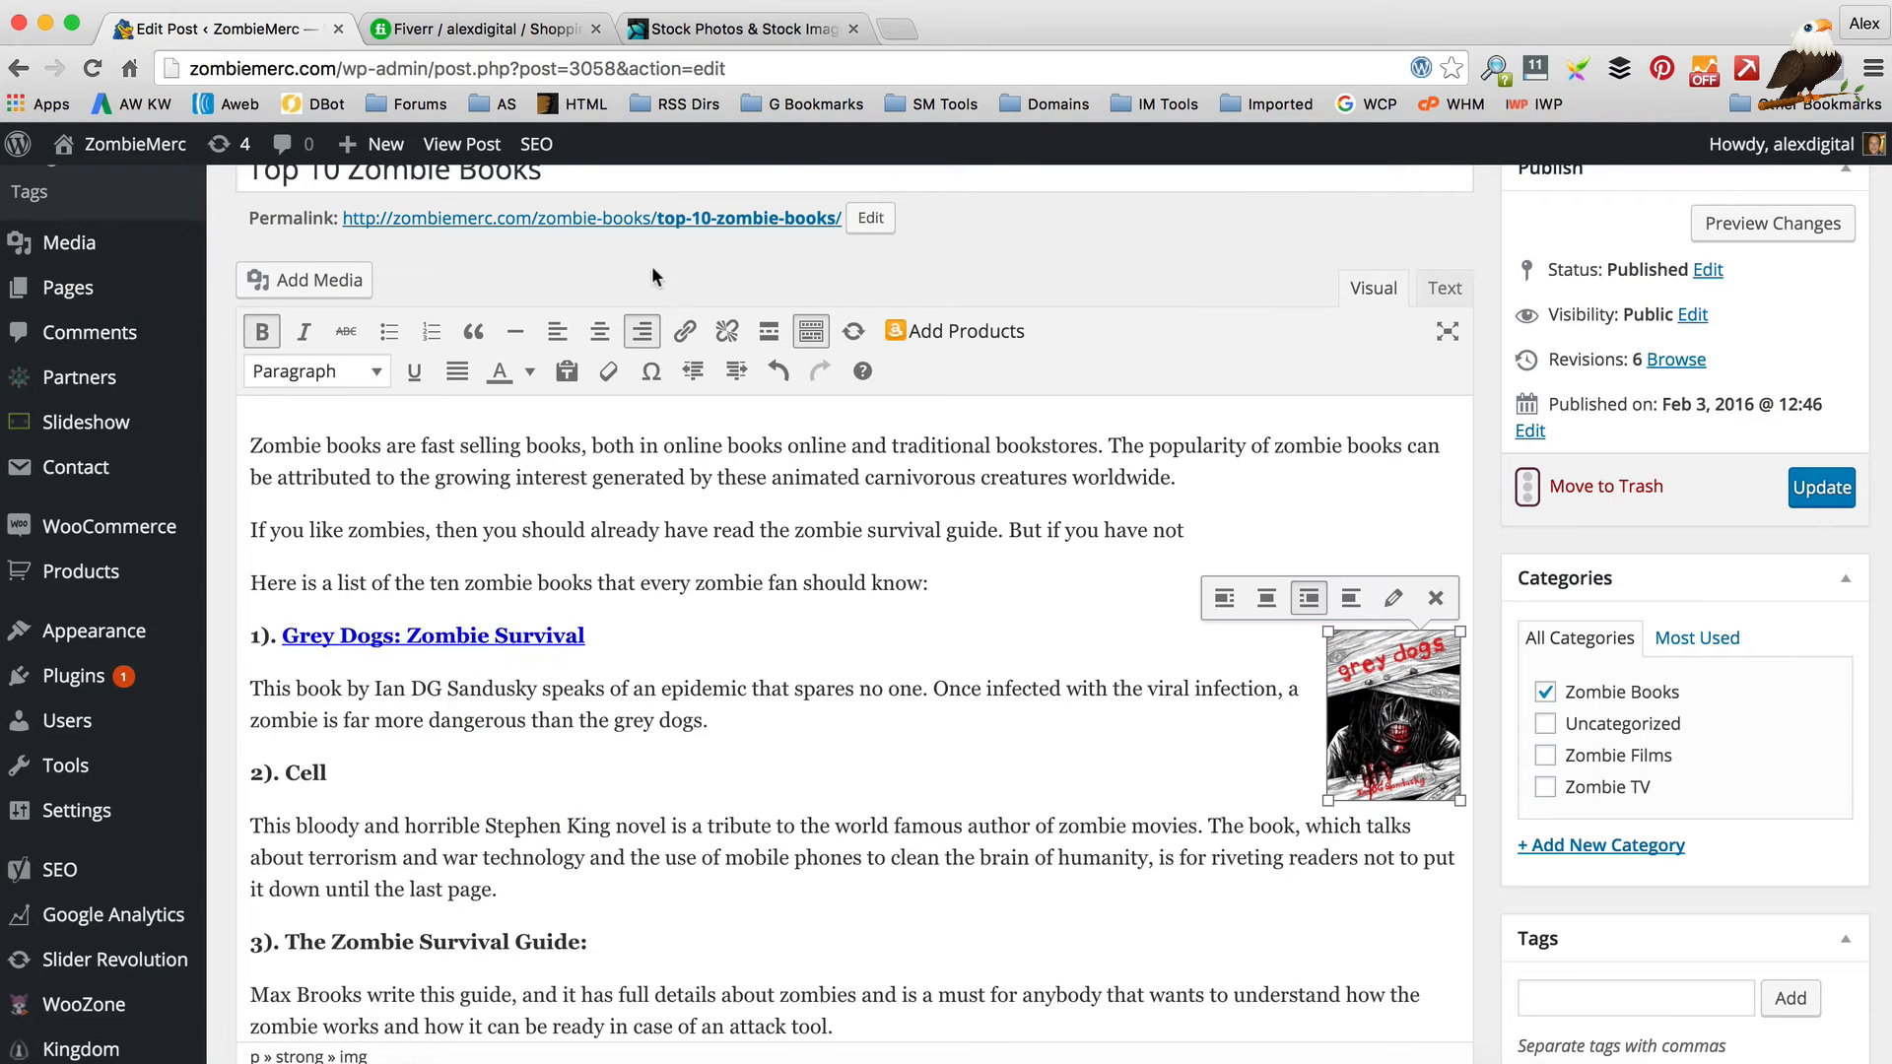
left_click(684, 331)
key("ctrl+v")
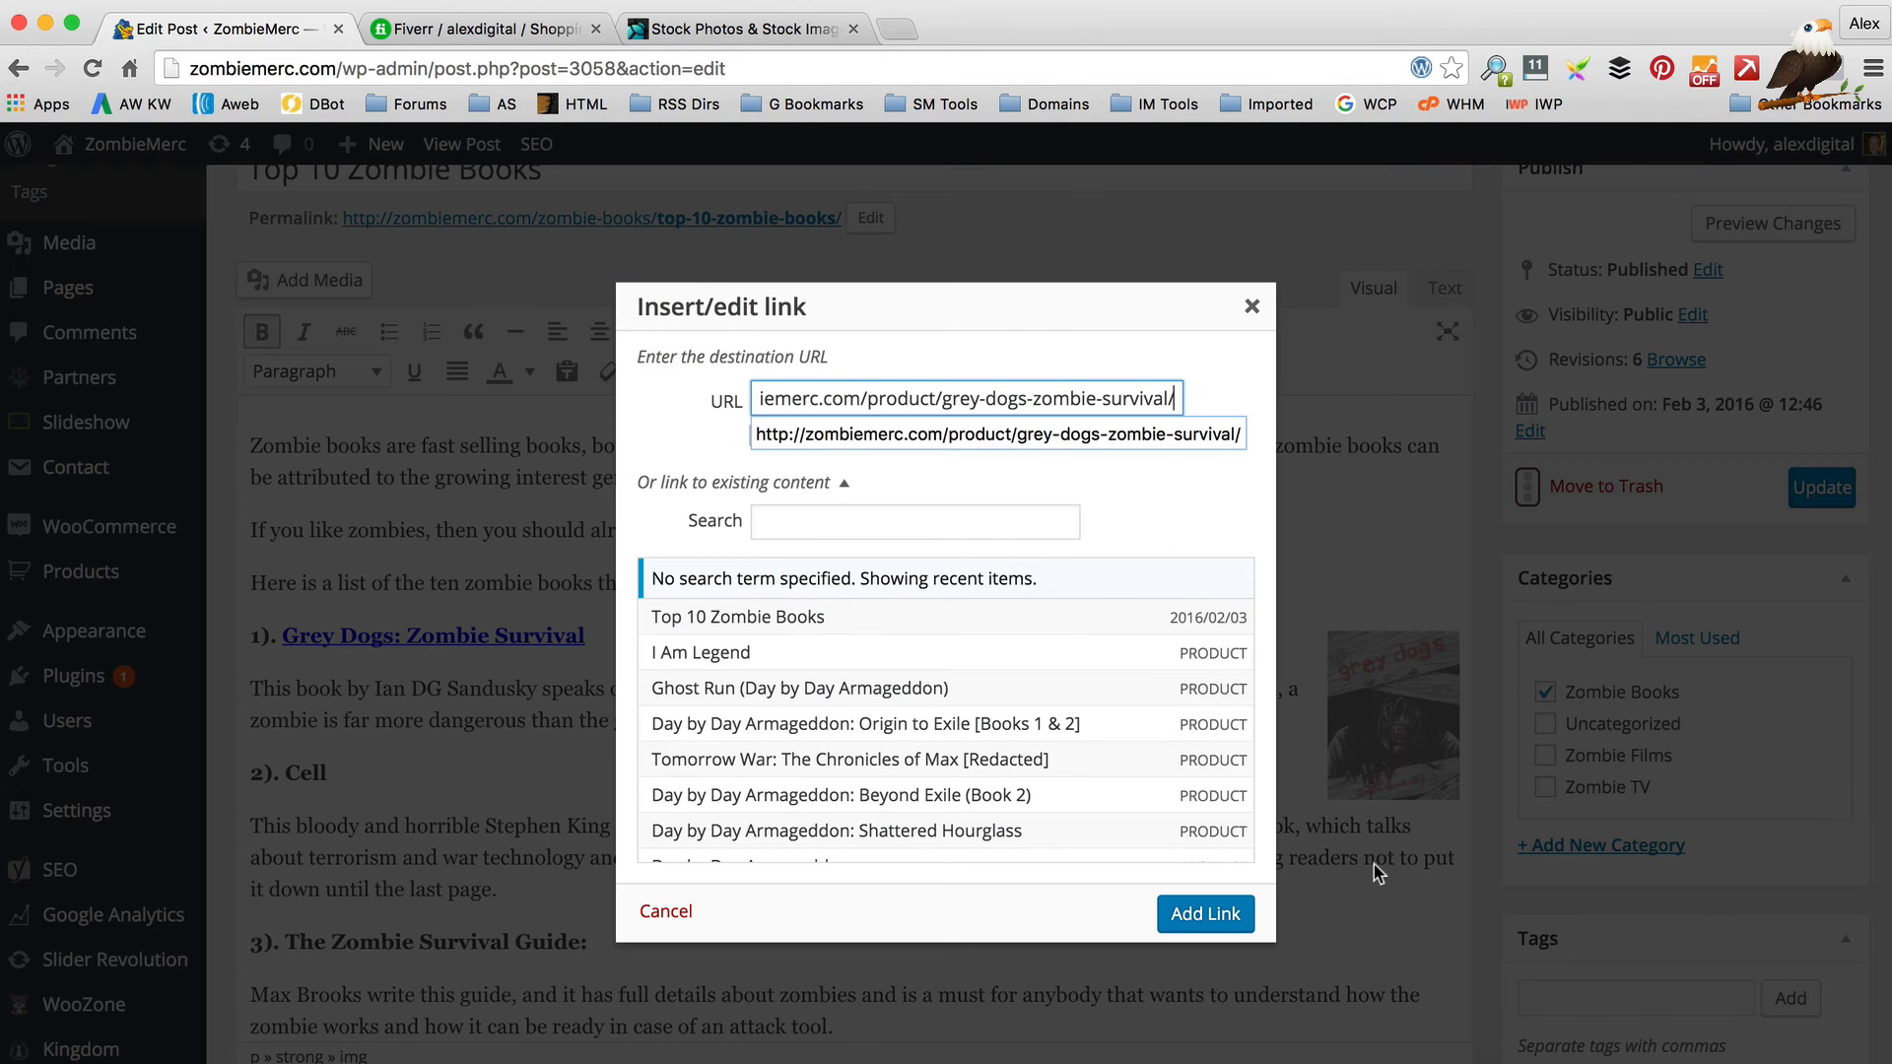
left_click(1202, 911)
left_click(1823, 487)
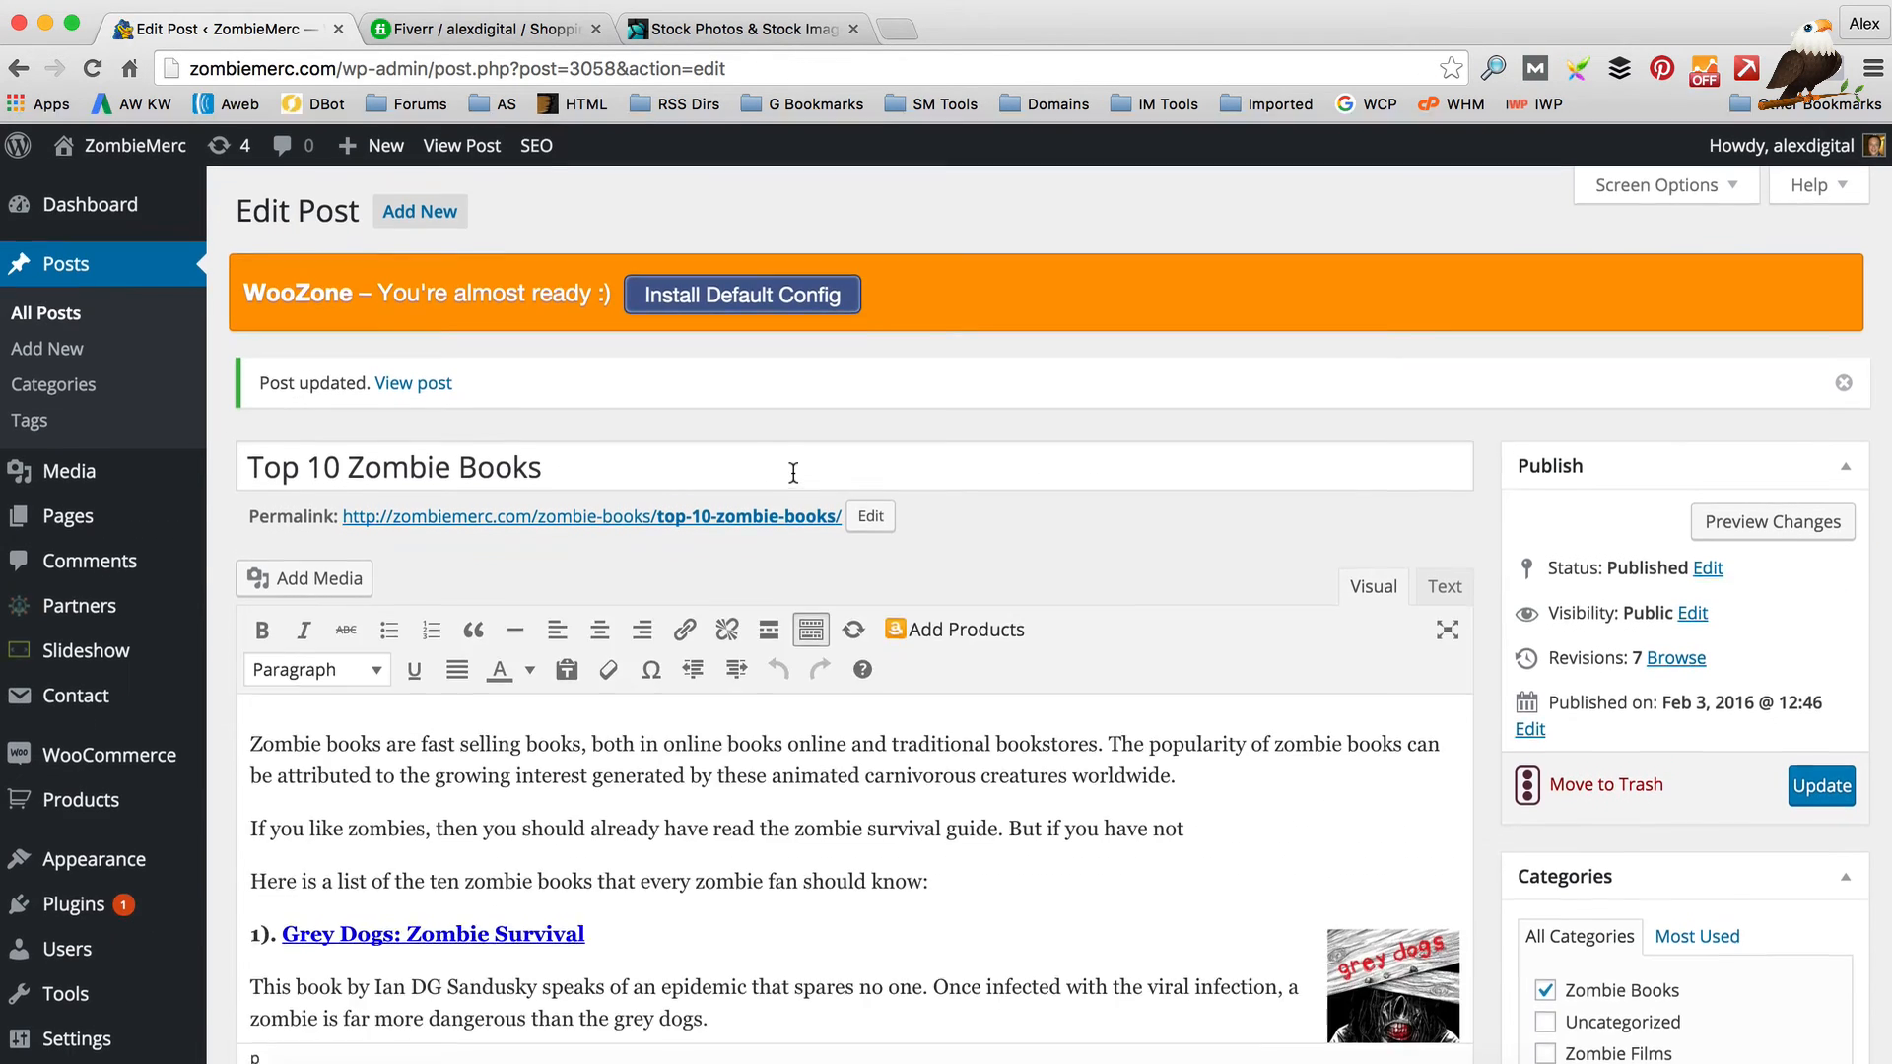
View the article on the live site, check the cover image's size and placement, and reopen the post for editing.
scroll(426, 389, "down", 1)
left_click(414, 347)
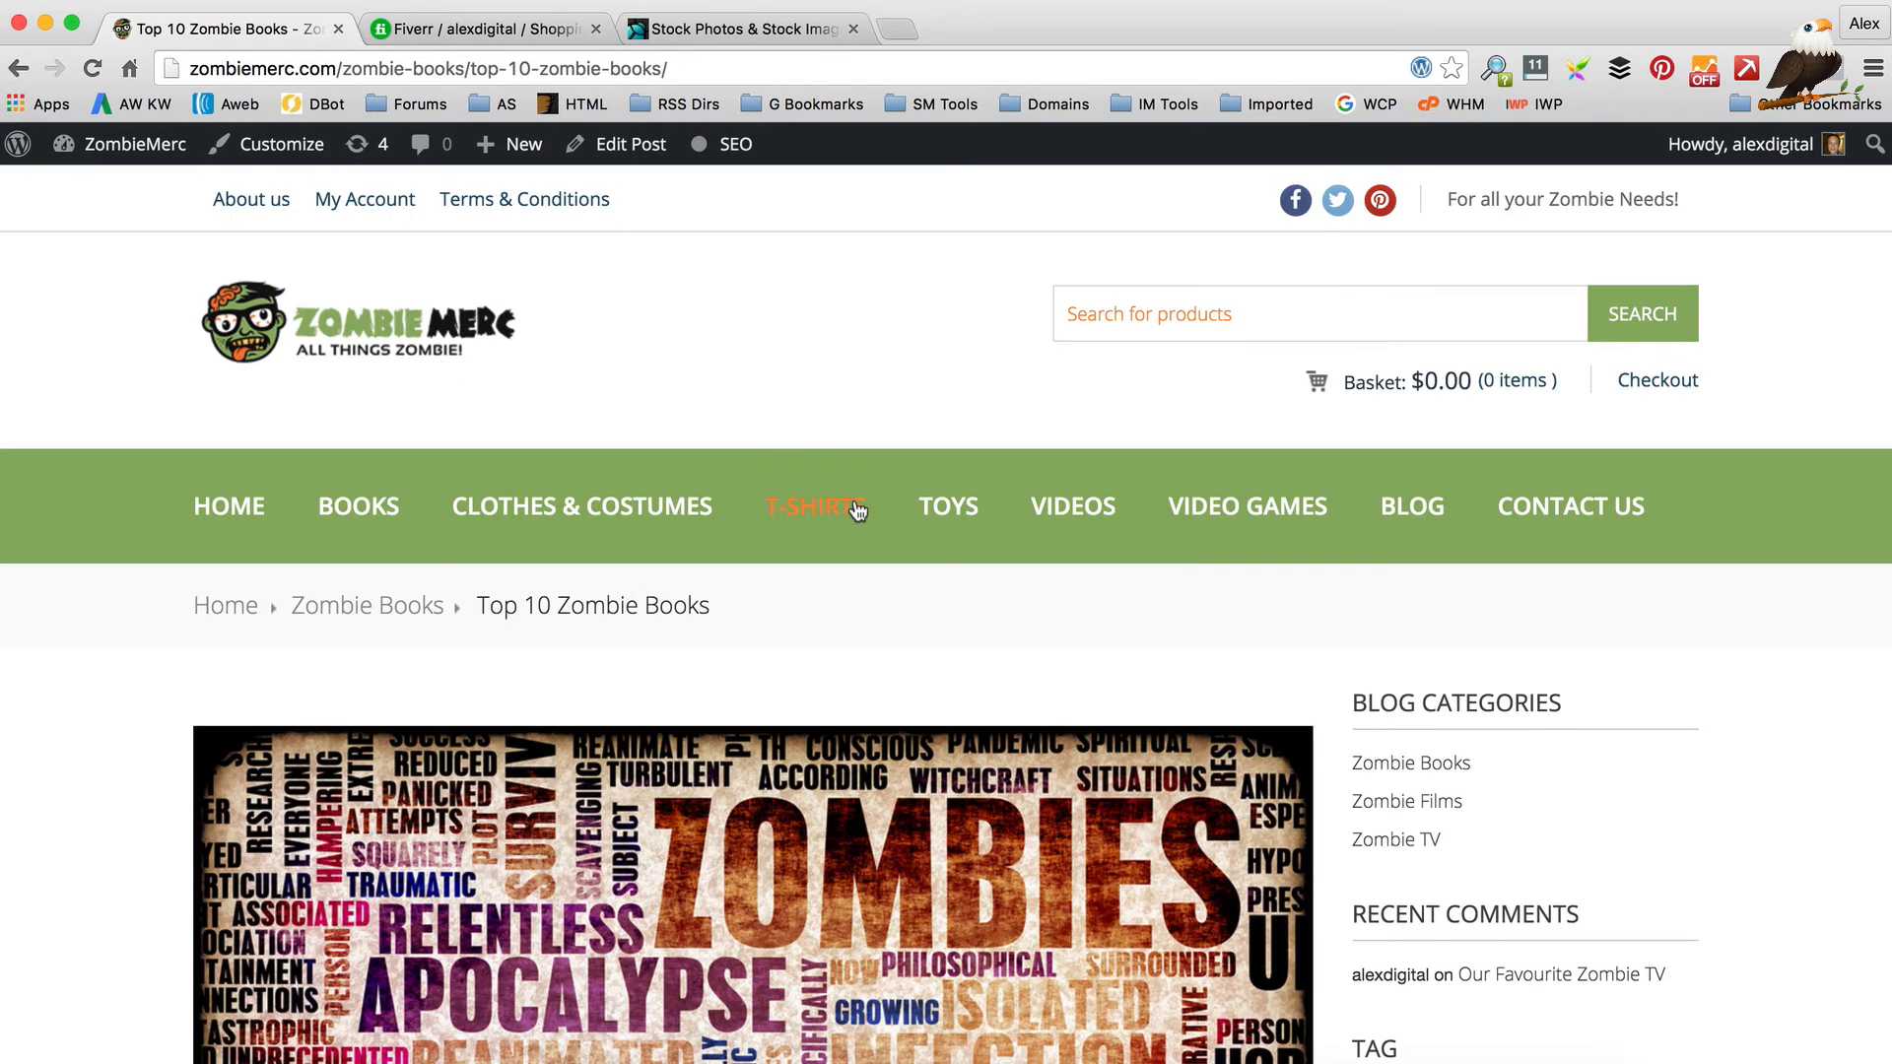
scroll(858, 511, "down", 10)
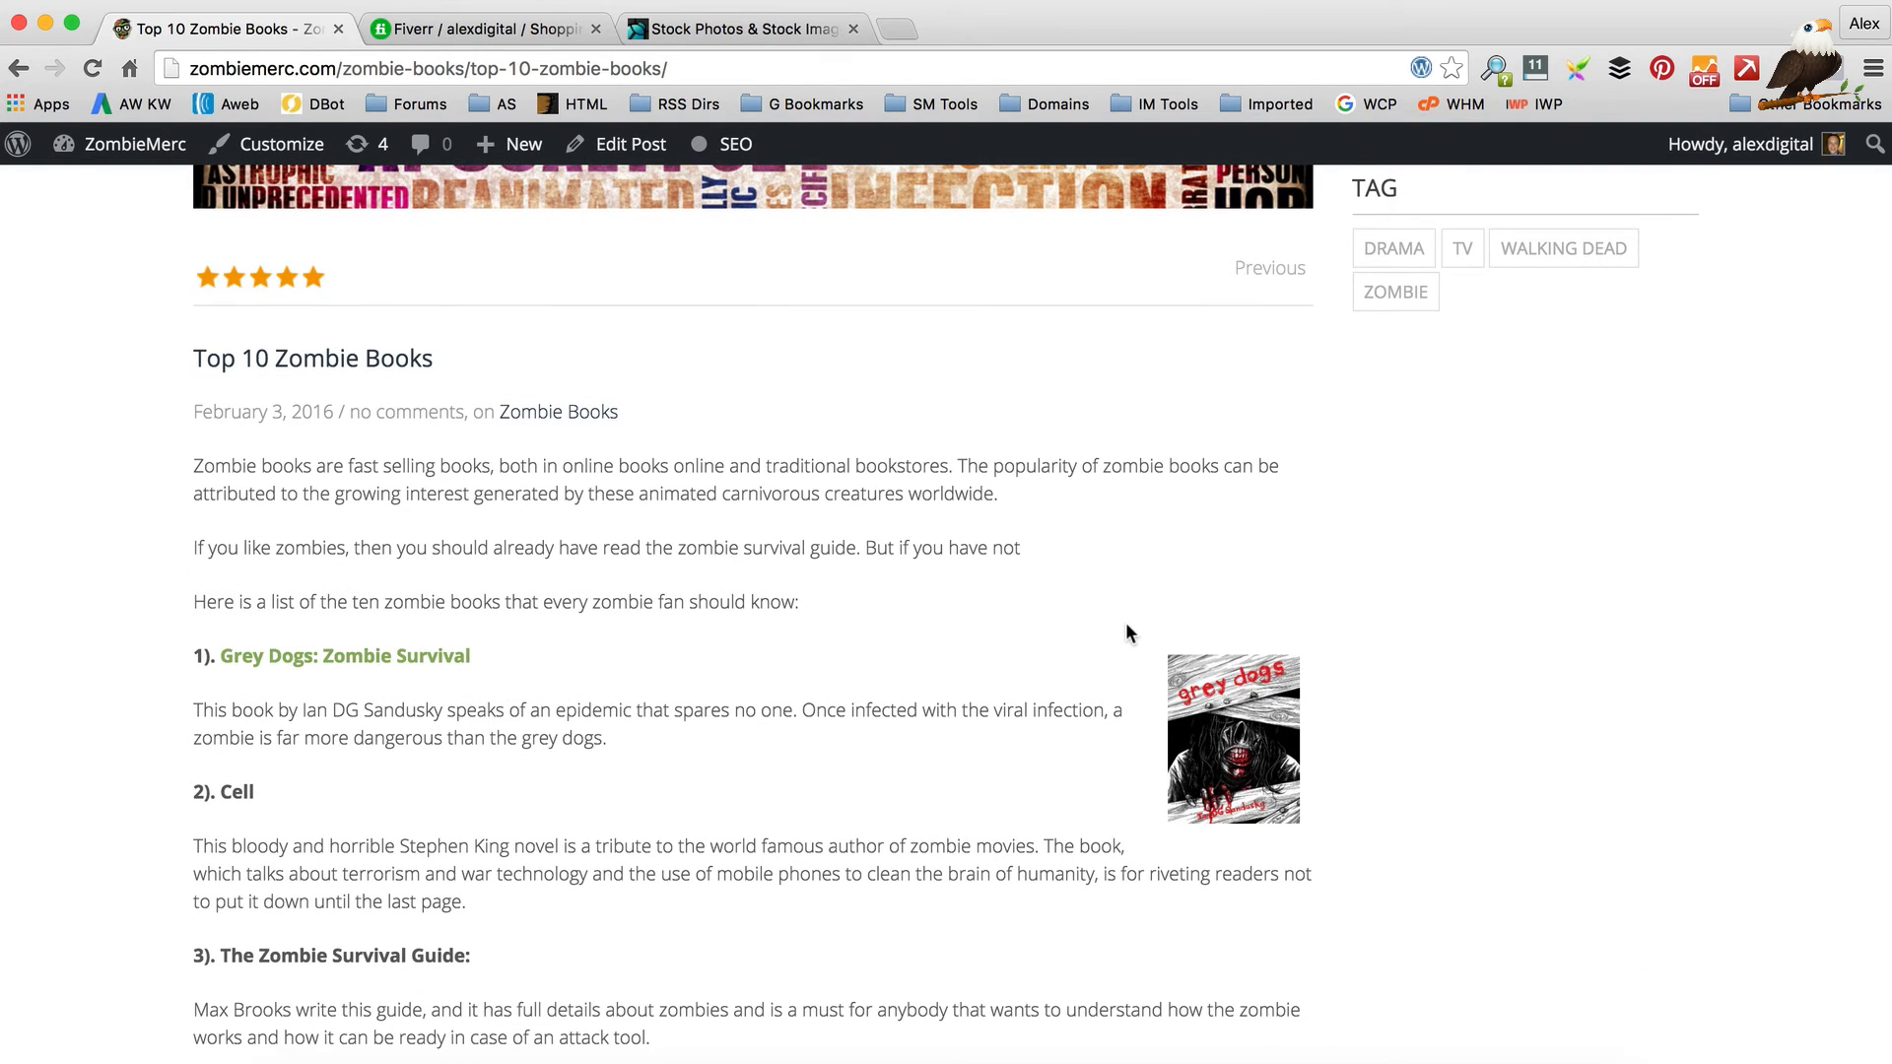
left_click(630, 144)
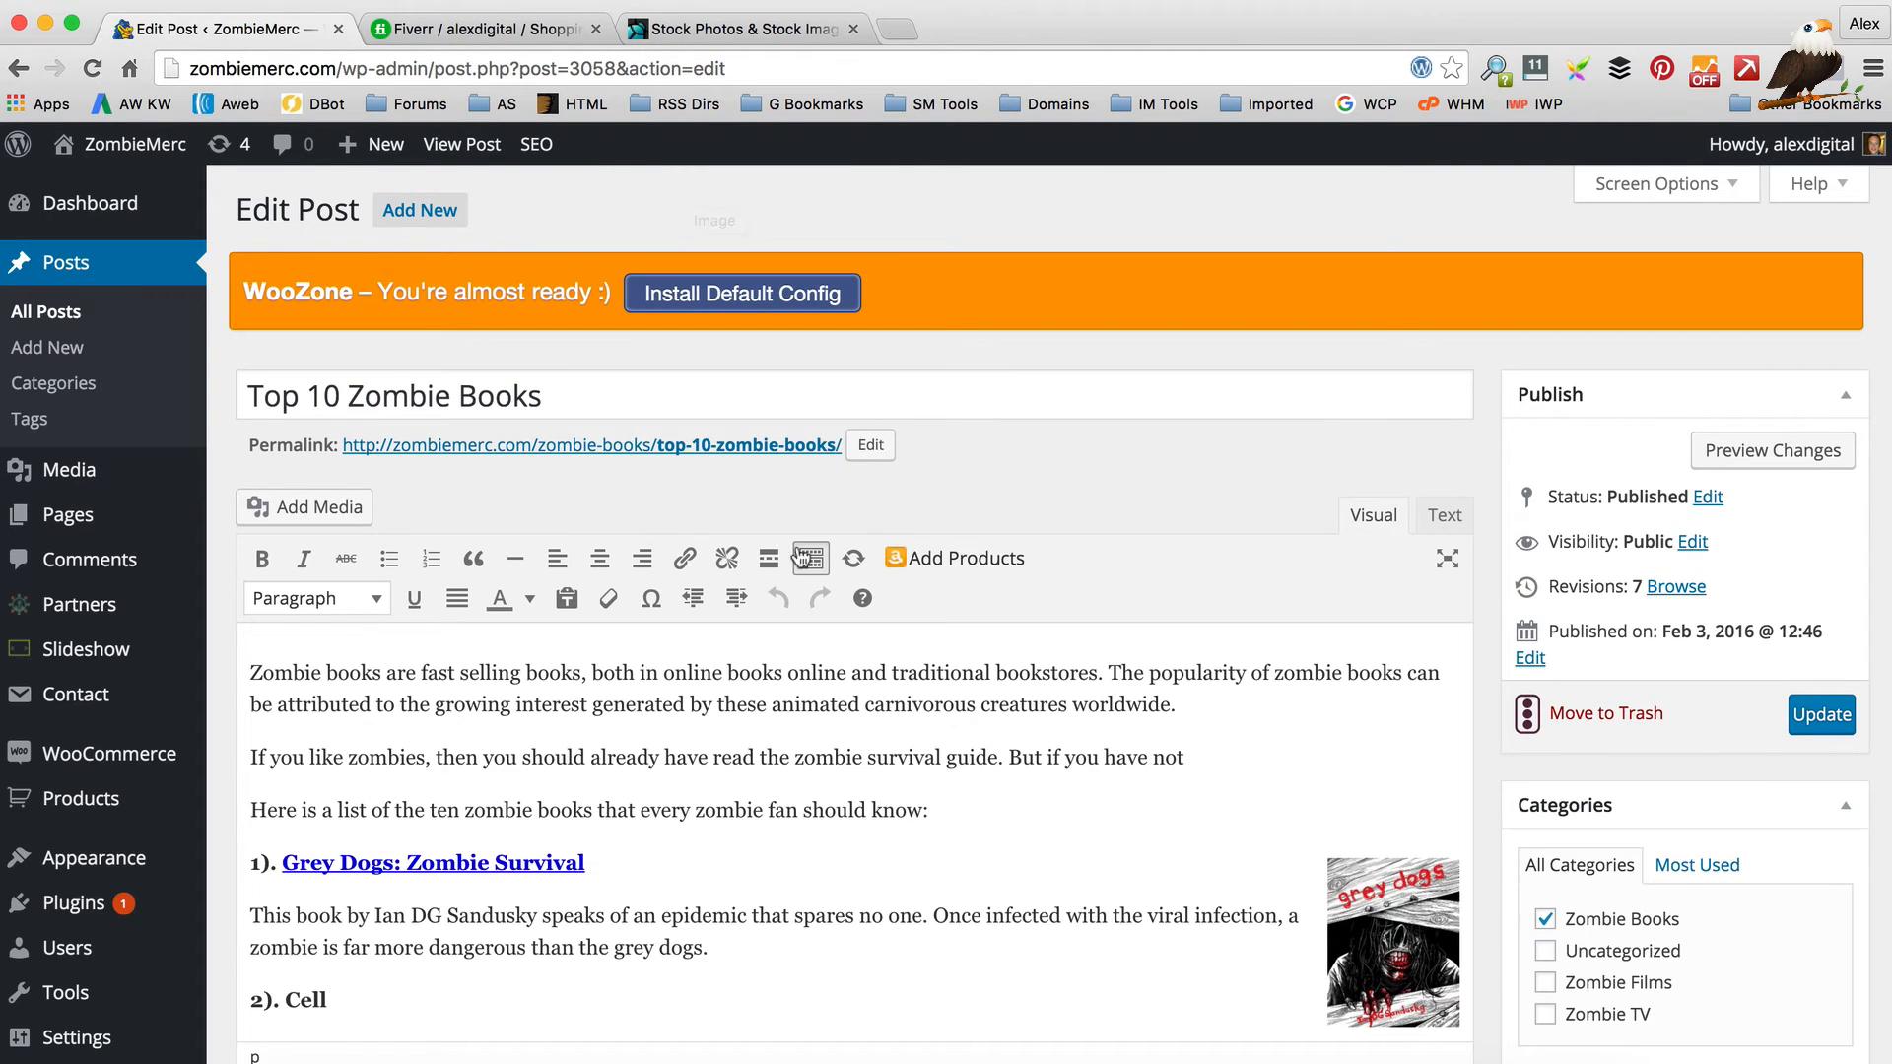
Add an empty paragraph after the opening paragraph that ends with "creatures worldwide".
scroll(962, 638, "down", 1)
scroll(962, 638, "down", 1)
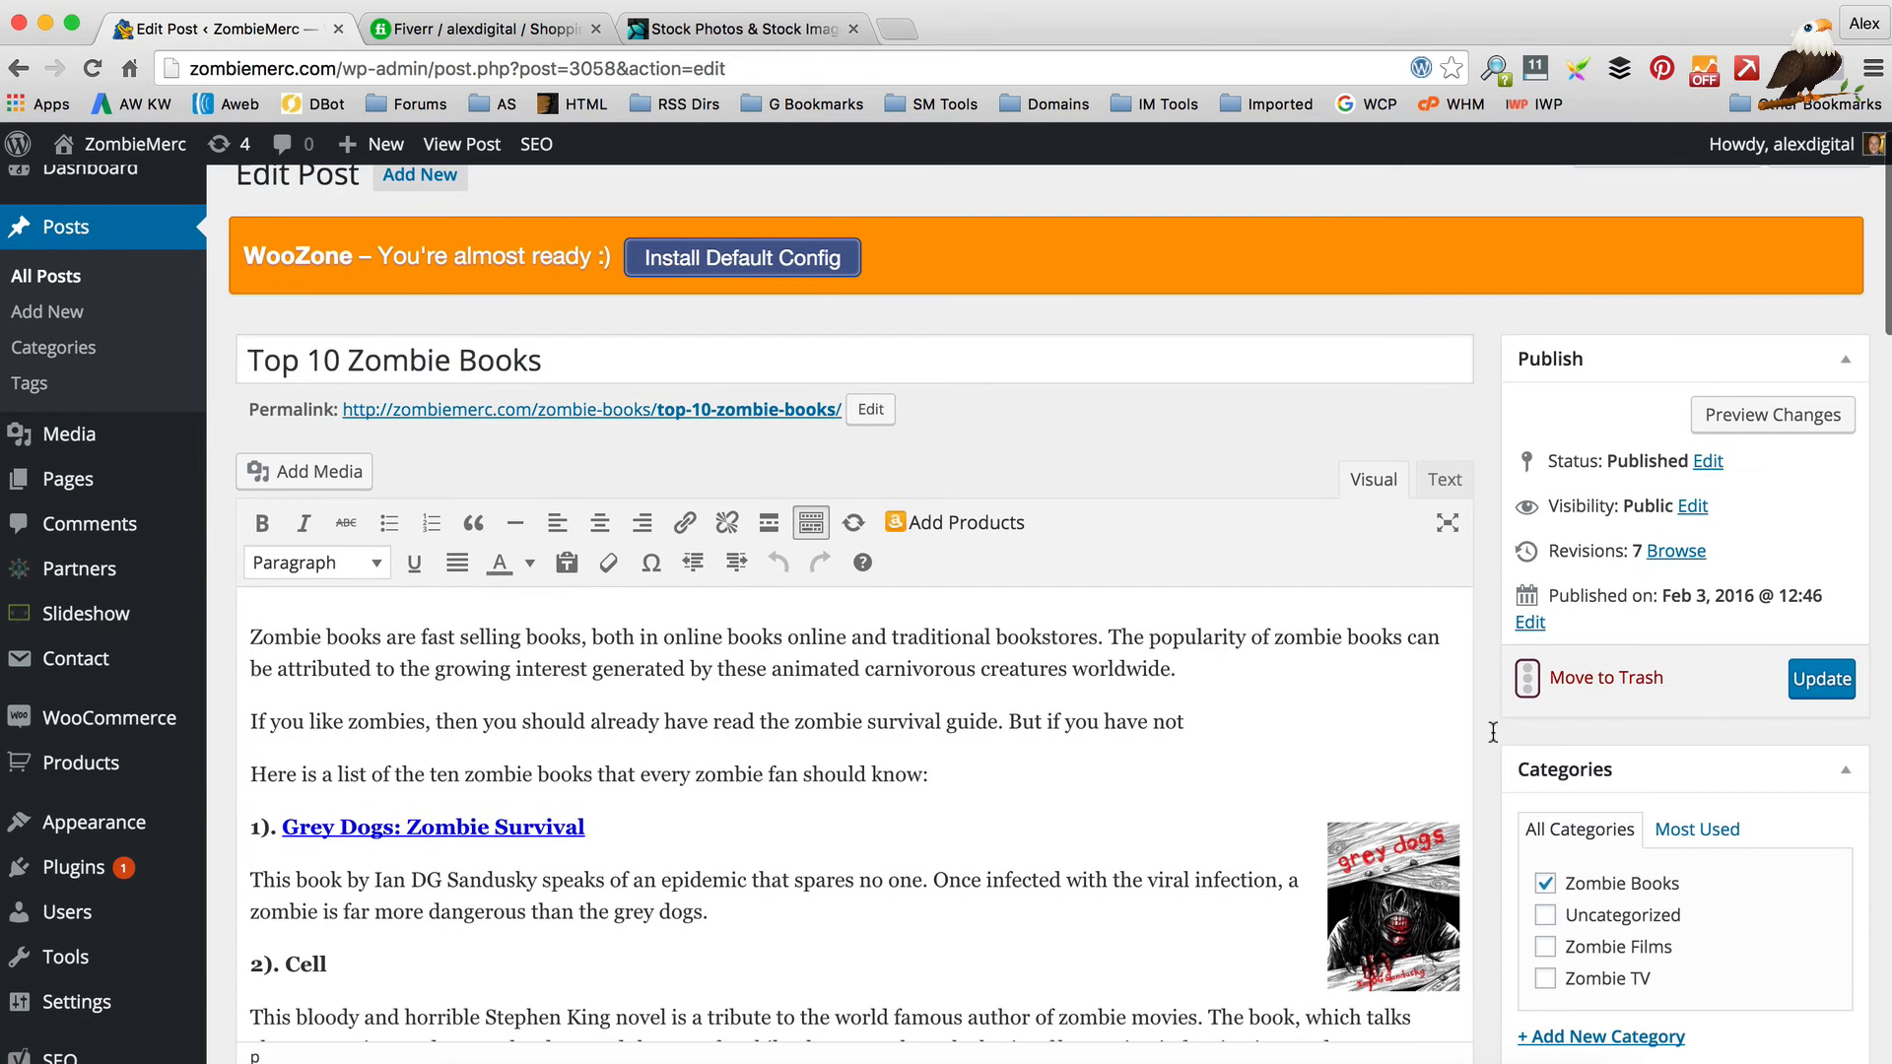
left_click(1201, 663)
key("Return")
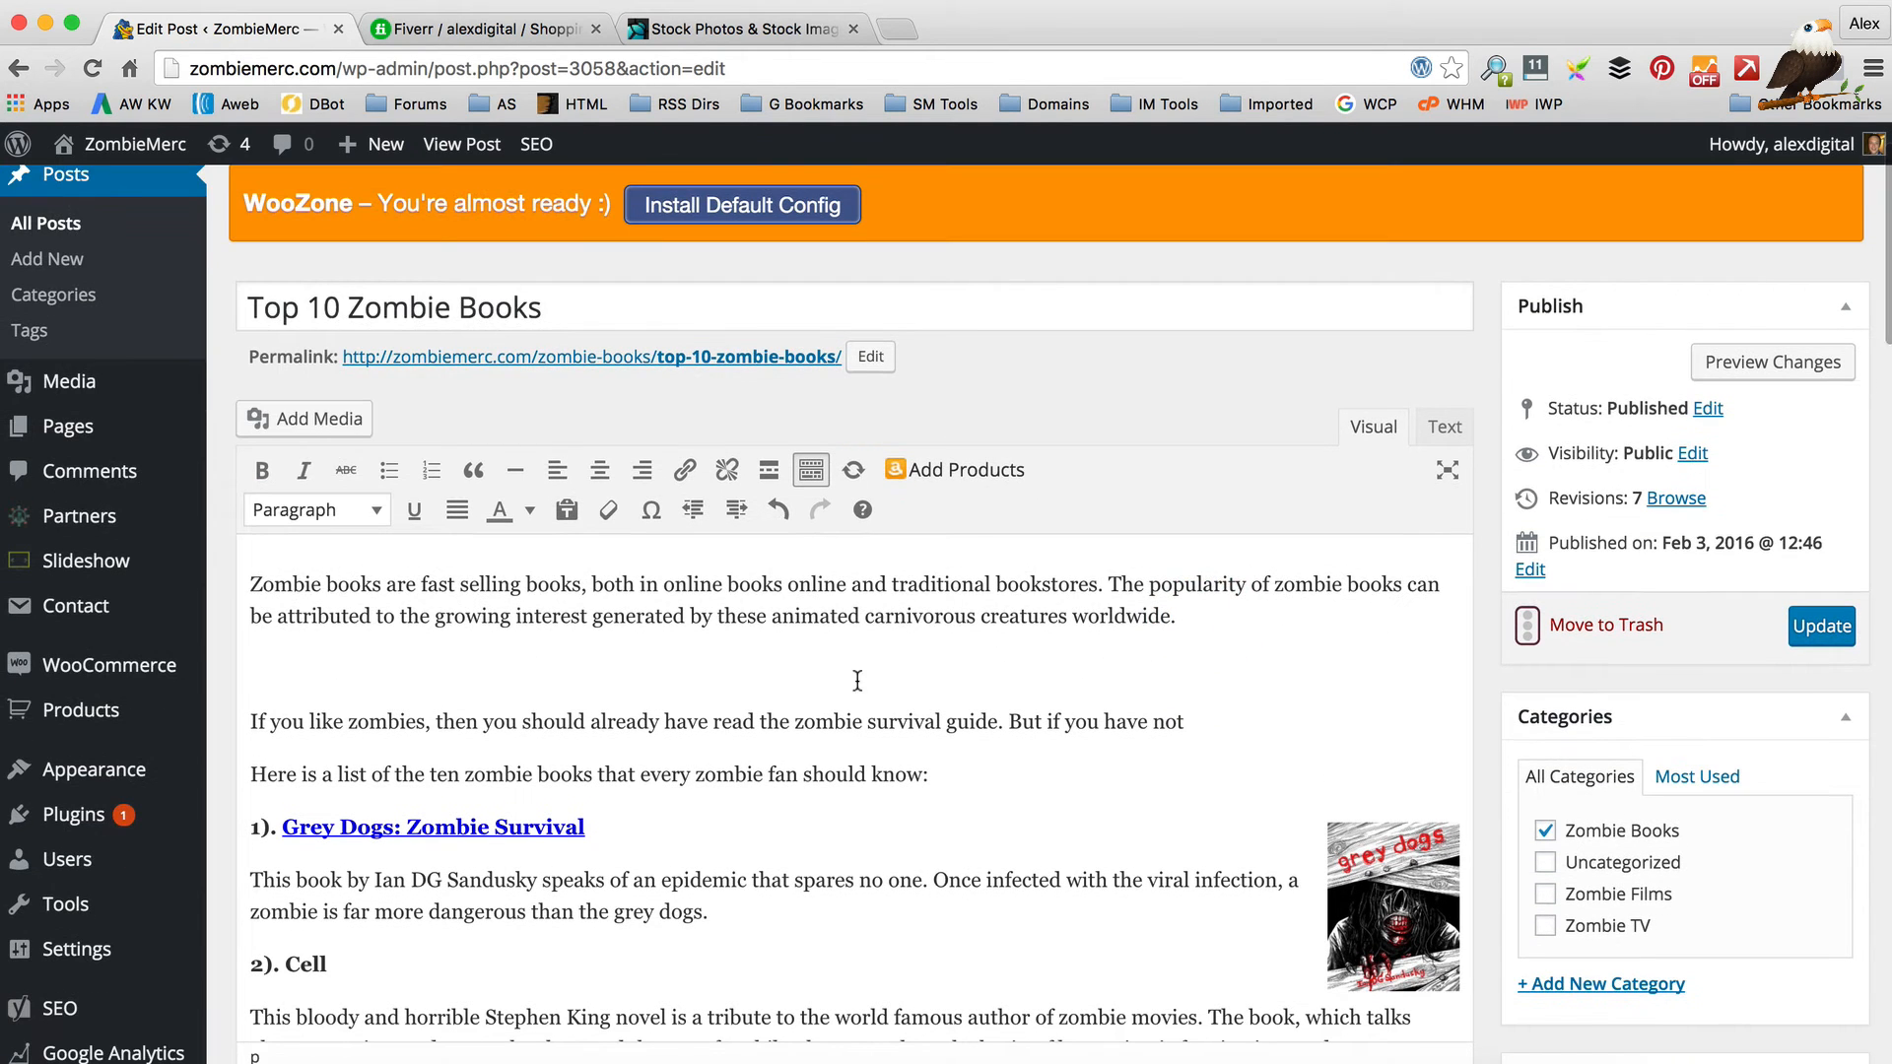
Insert the Amazon product "I Am Legend" (B0017XD3OY) into the empty paragraph and update the post.
left_click(946, 471)
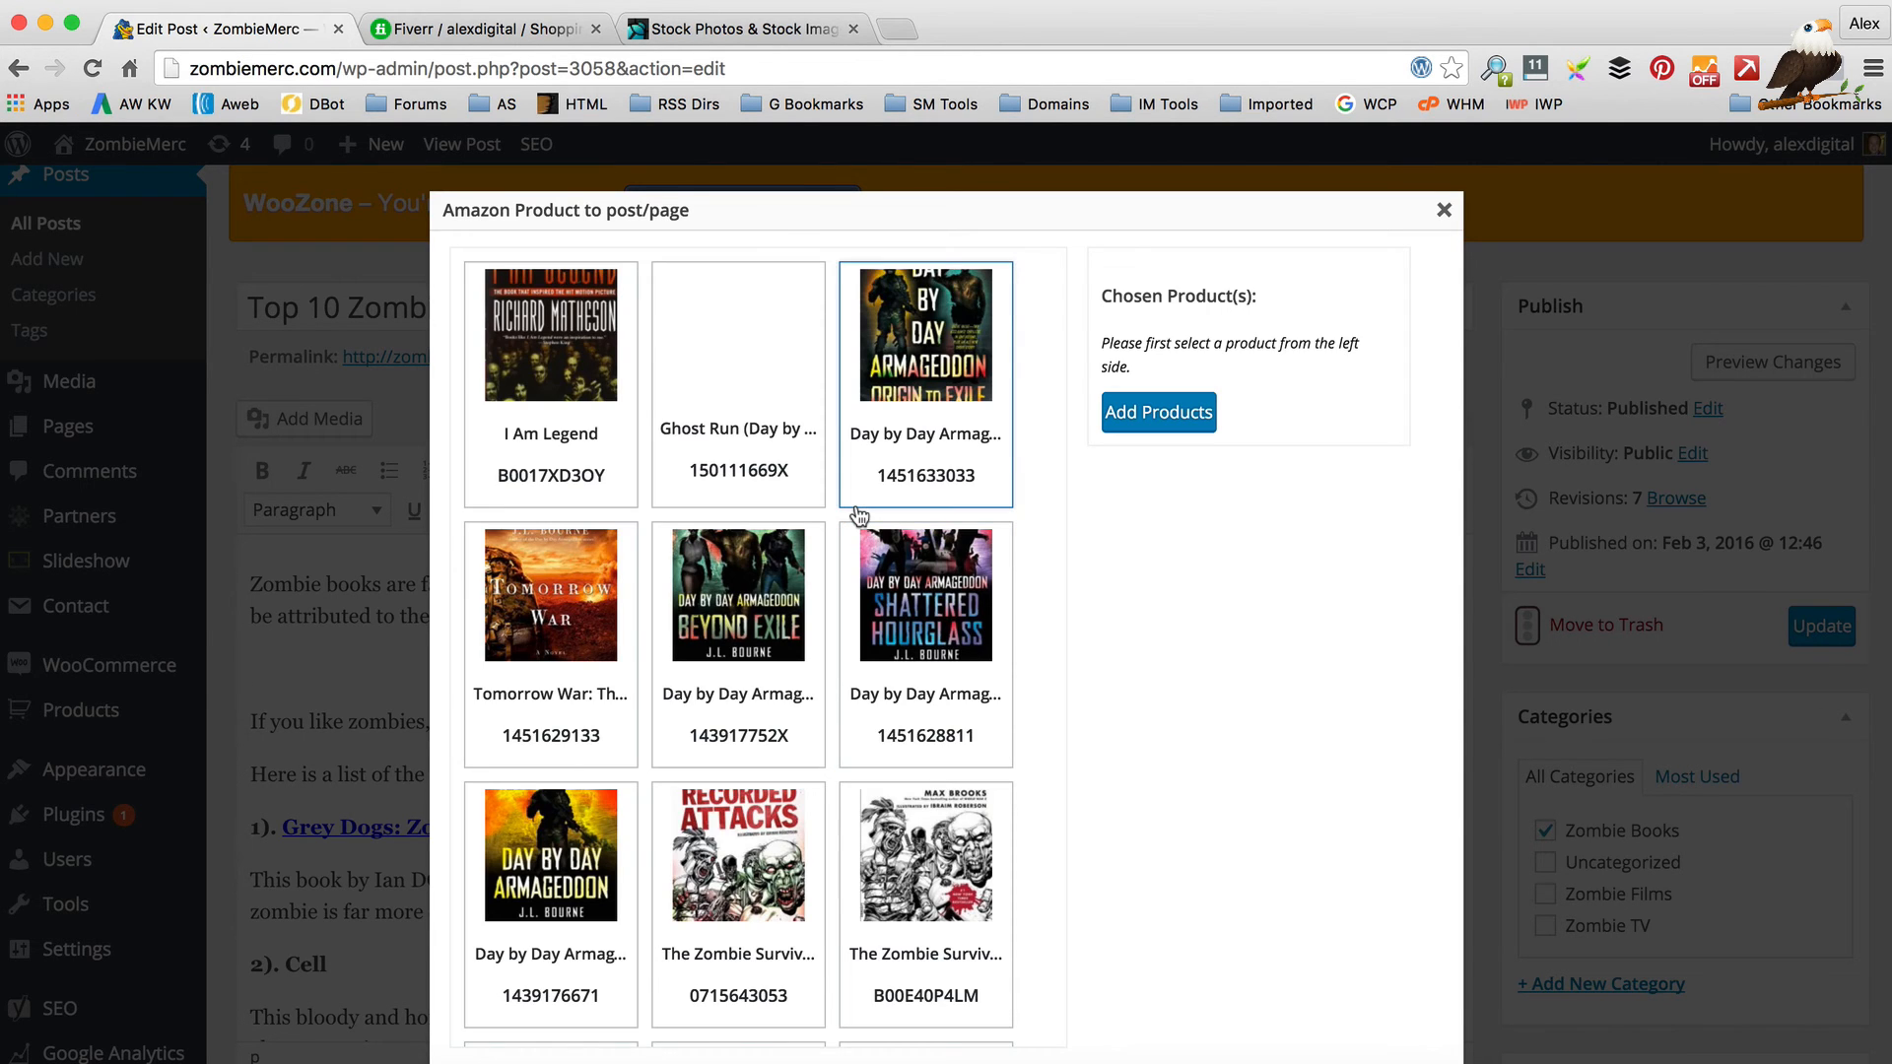
scroll(860, 514, "down", 10)
scroll(861, 515, "down", 15)
scroll(862, 513, "up", 10)
scroll(858, 511, "up", 10)
left_click(557, 409)
left_click(1158, 490)
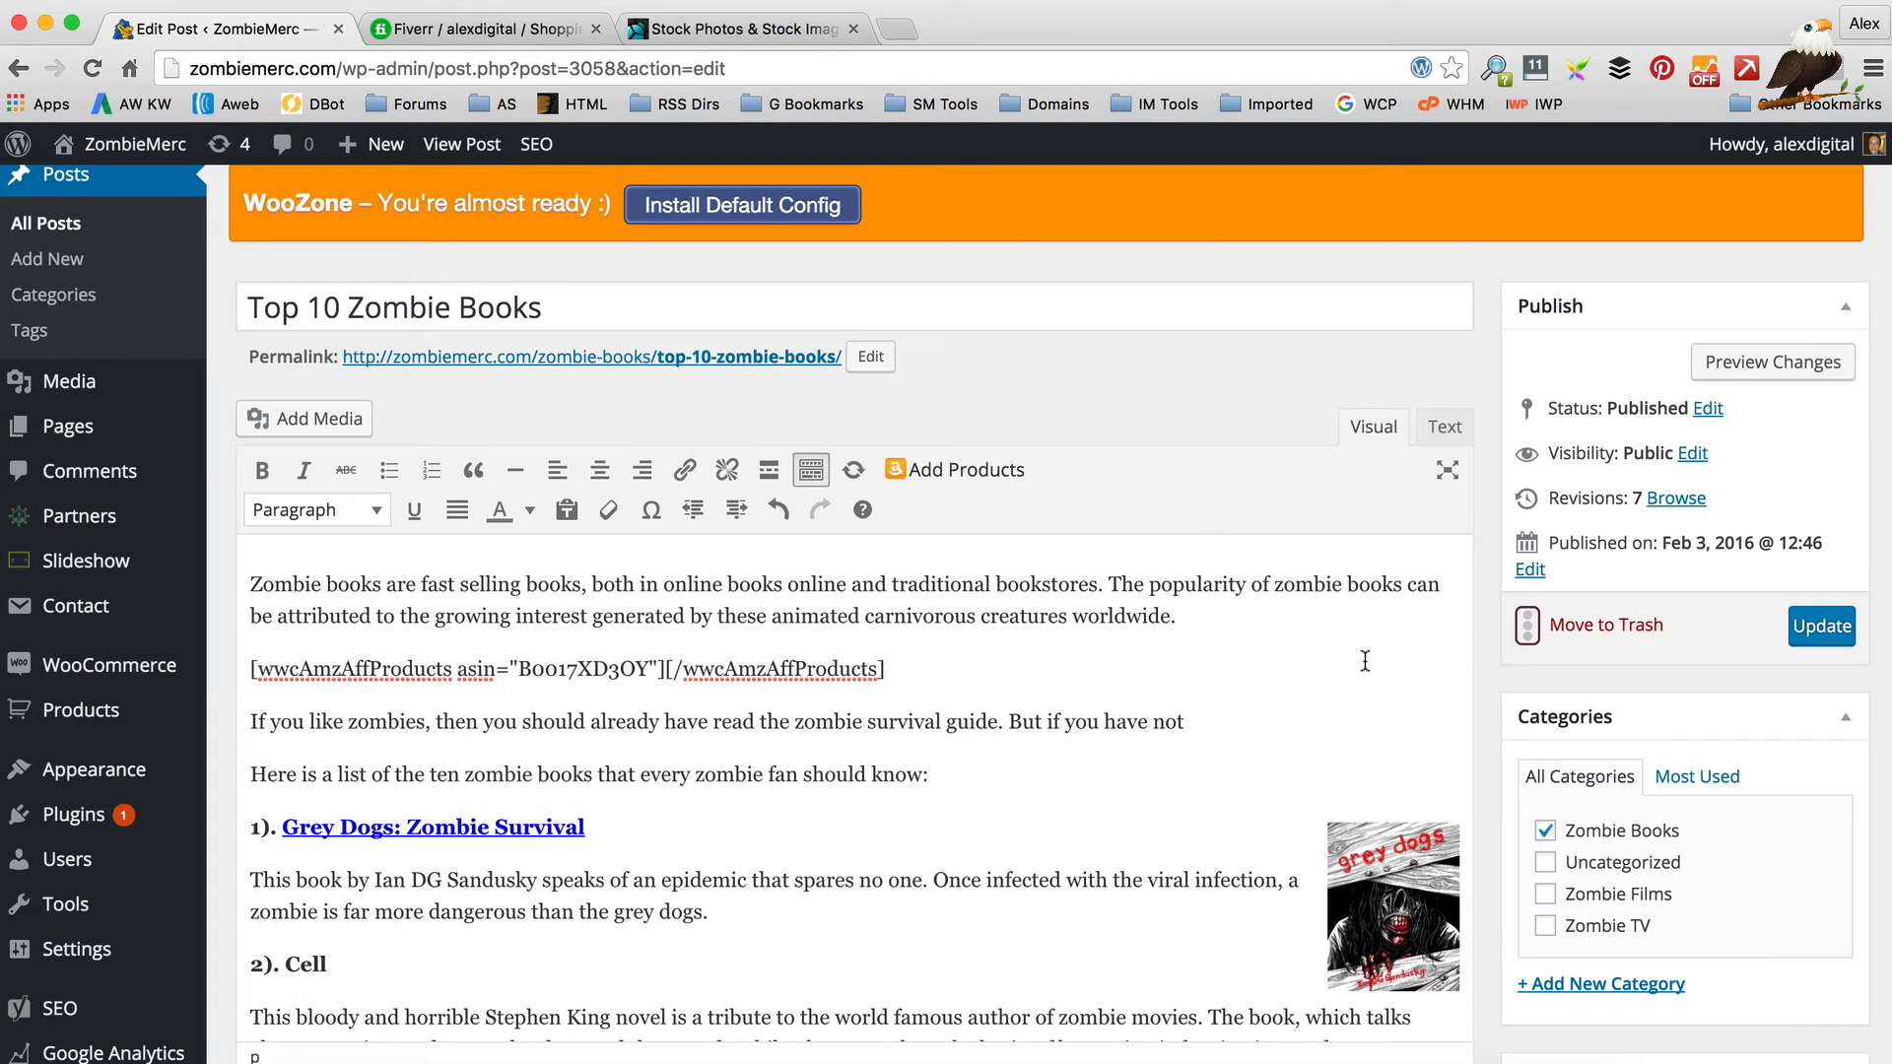
left_click(1811, 623)
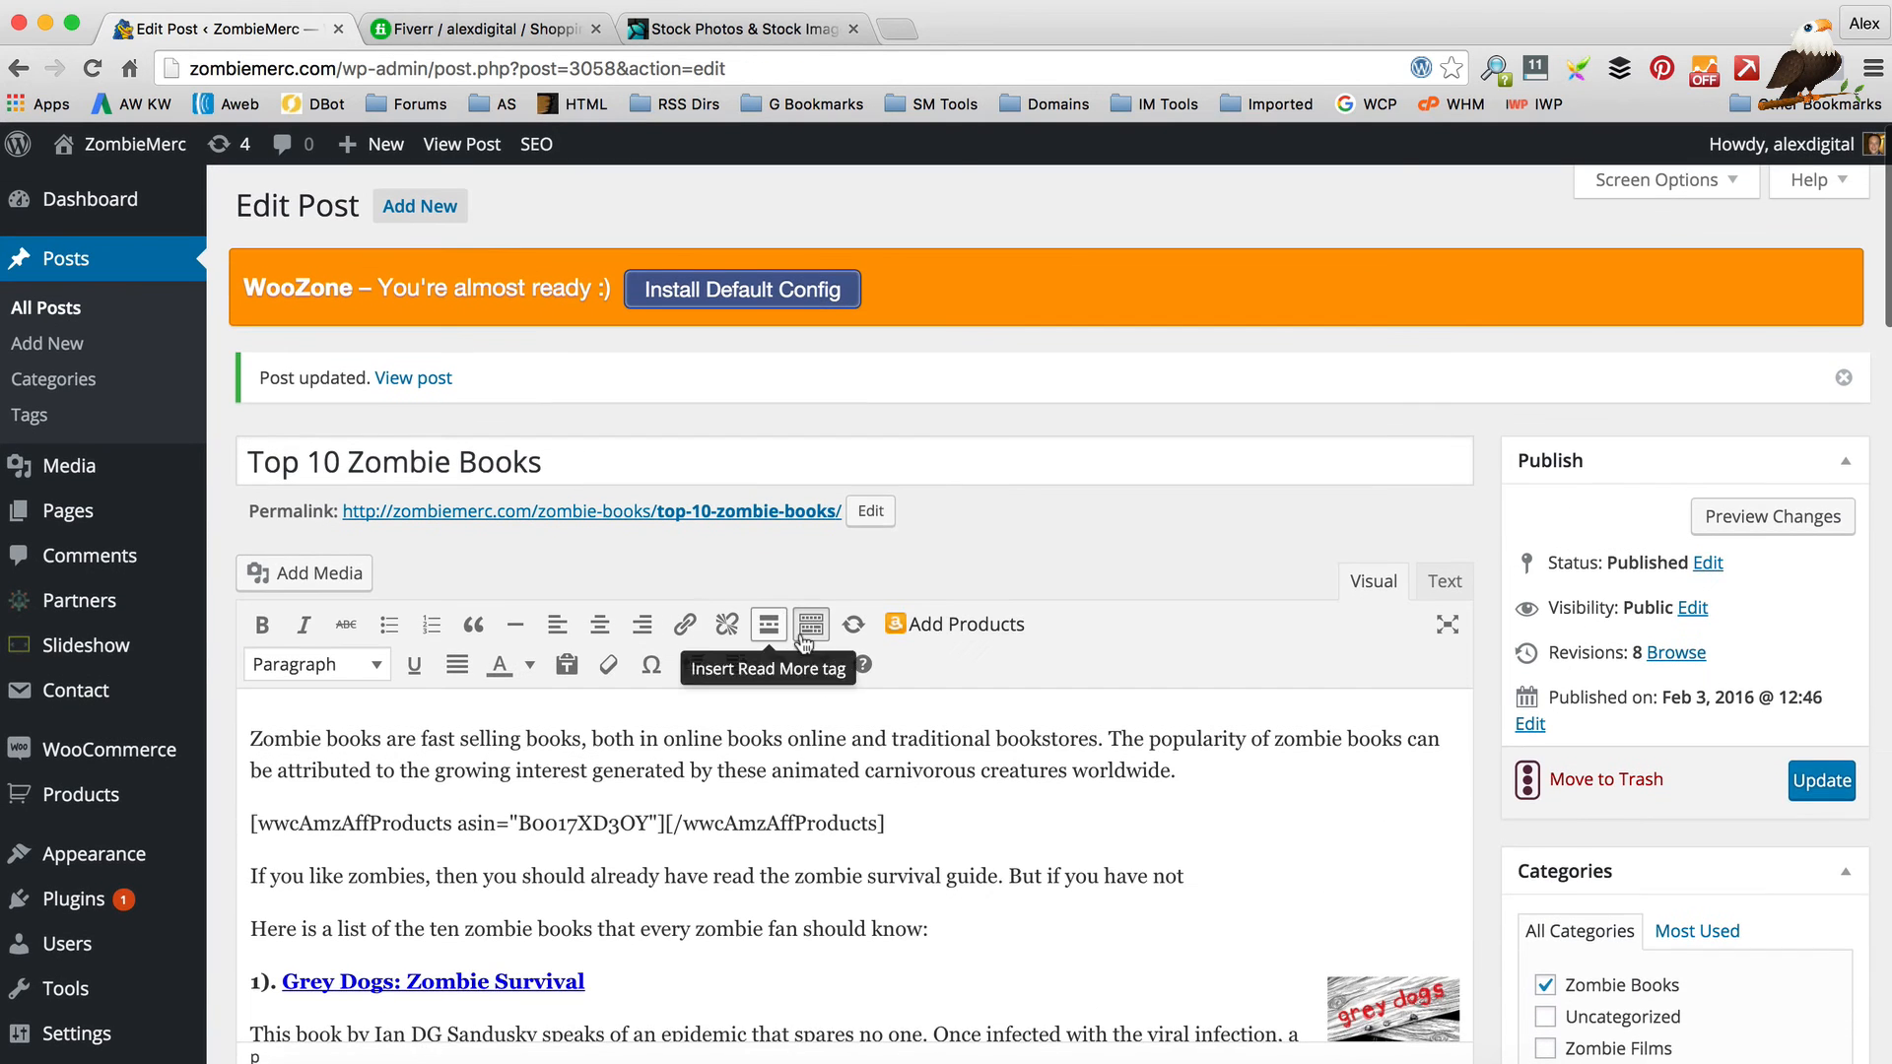
View the article on the live site and examine the I Am Legend product box and the book list below it.
left_click(406, 381)
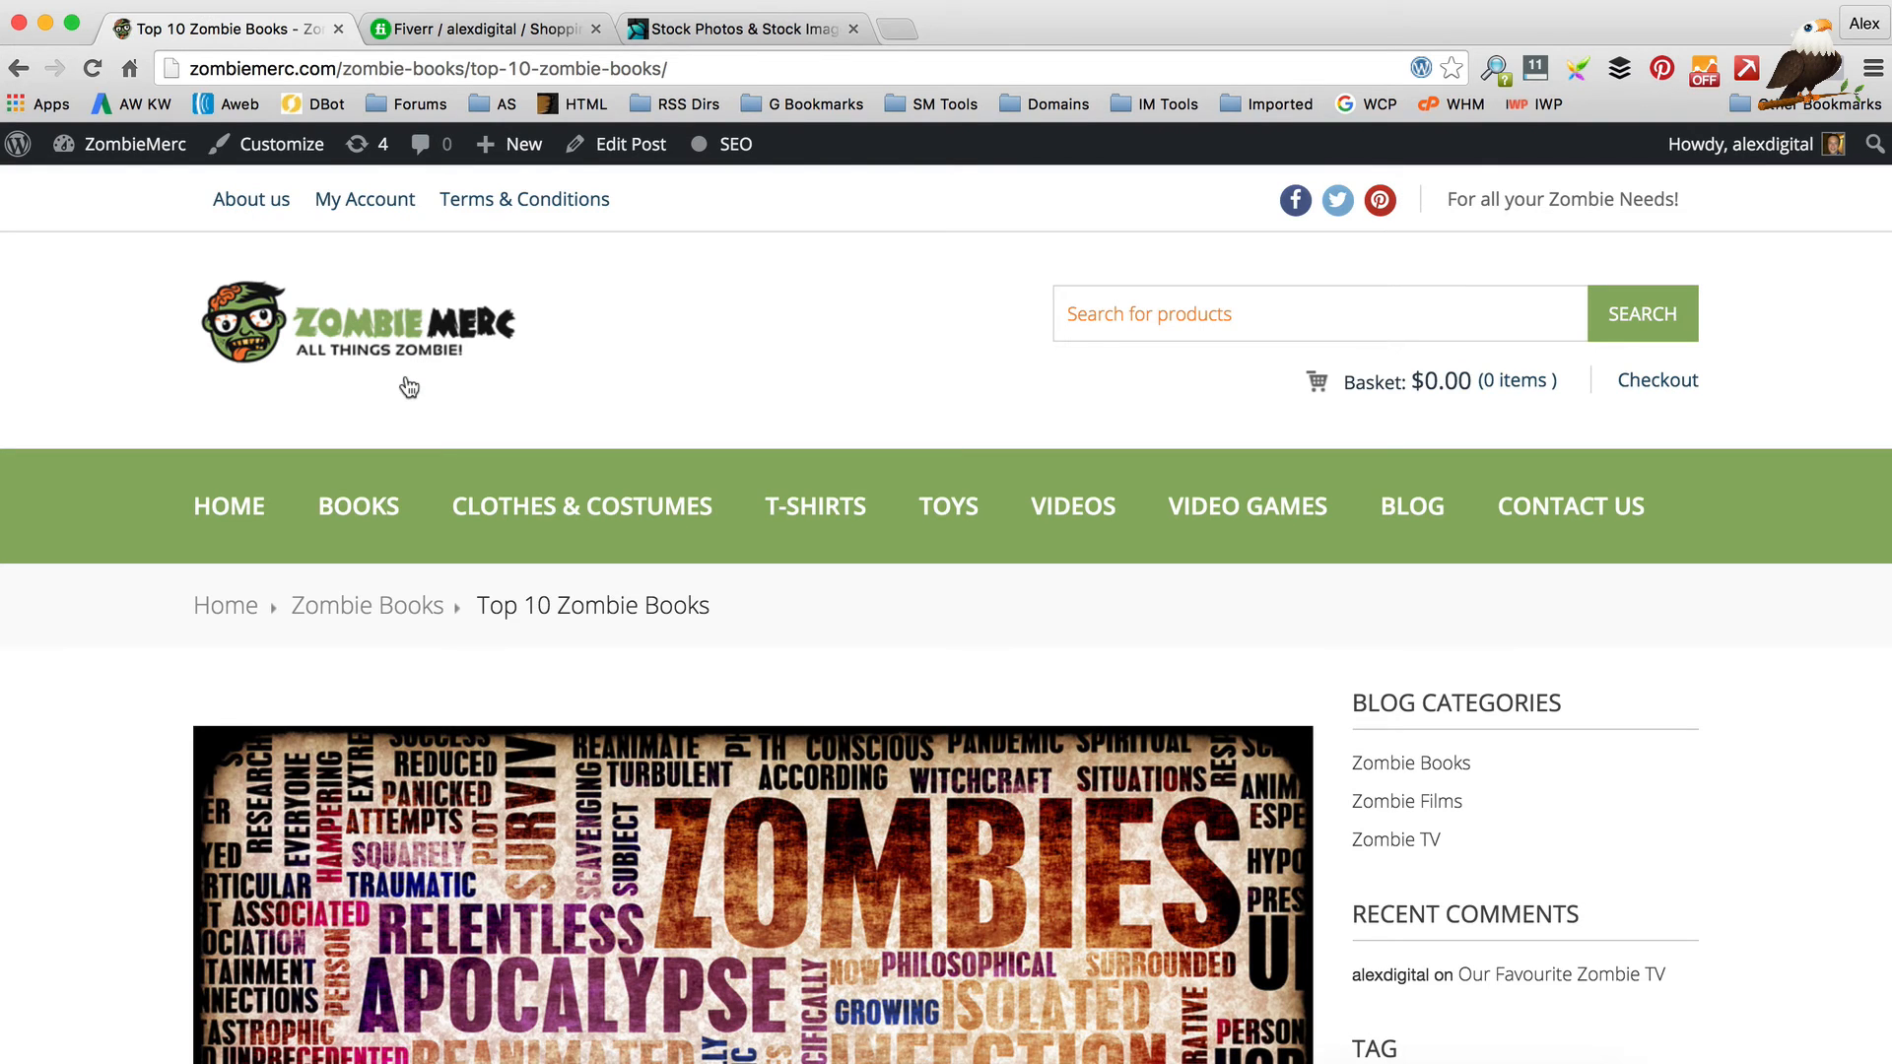
scroll(541, 457, "down", 7)
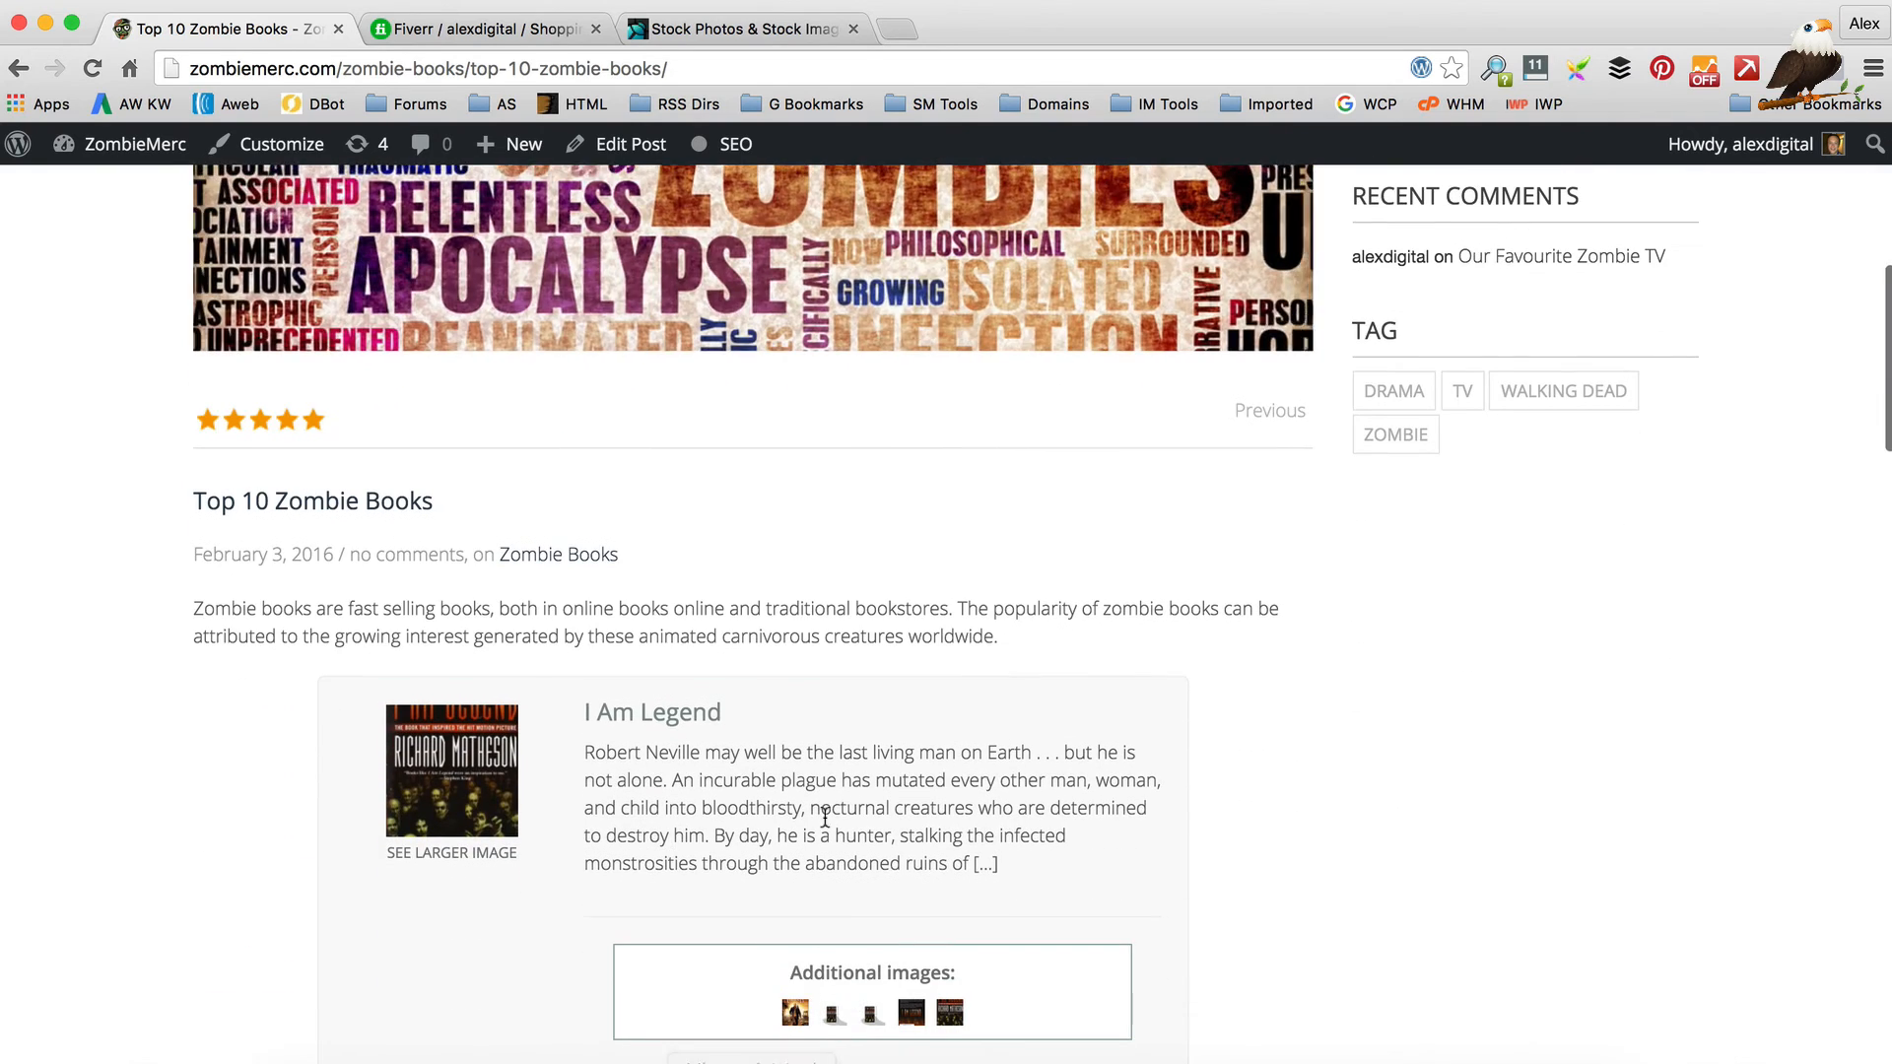
scroll(759, 749, "down", 2)
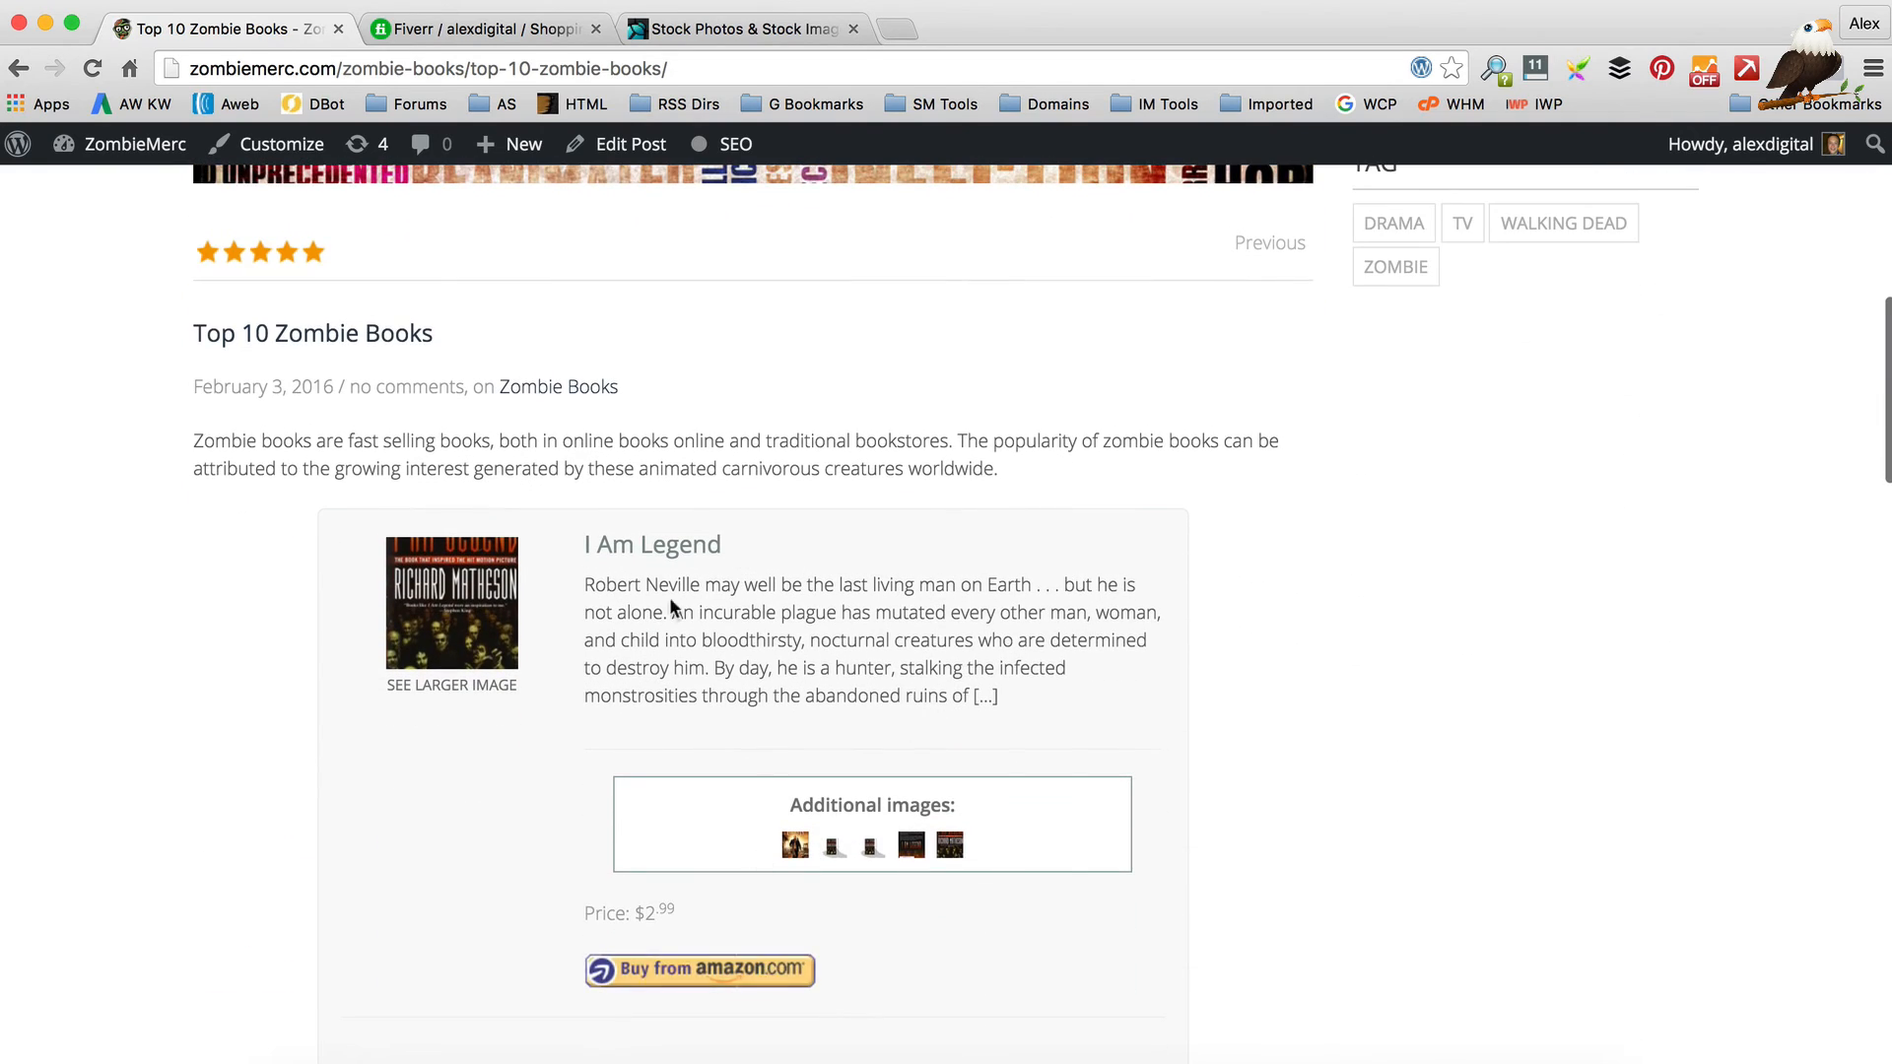
scroll(650, 676, "down", 5)
scroll(654, 670, "up", 5)
scroll(653, 670, "up", 5)
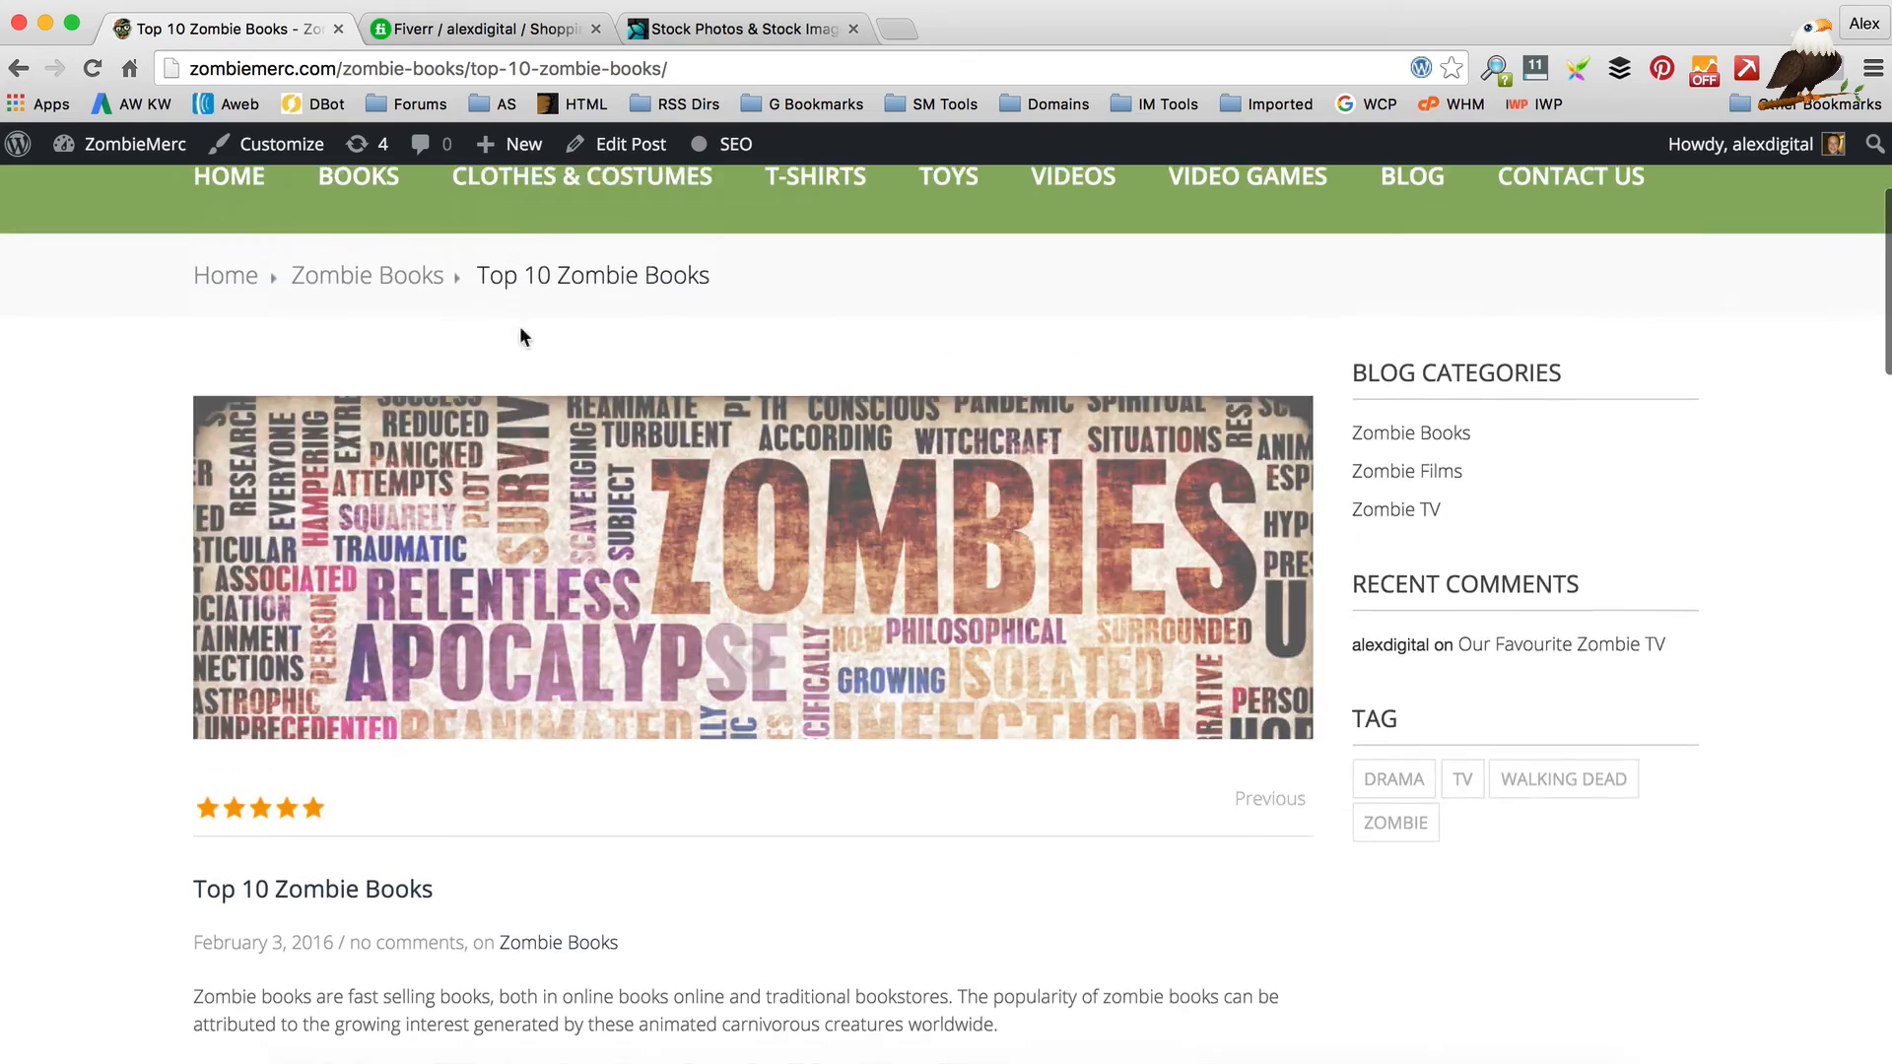
scroll(758, 345, "down", 6)
scroll(773, 448, "down", 6)
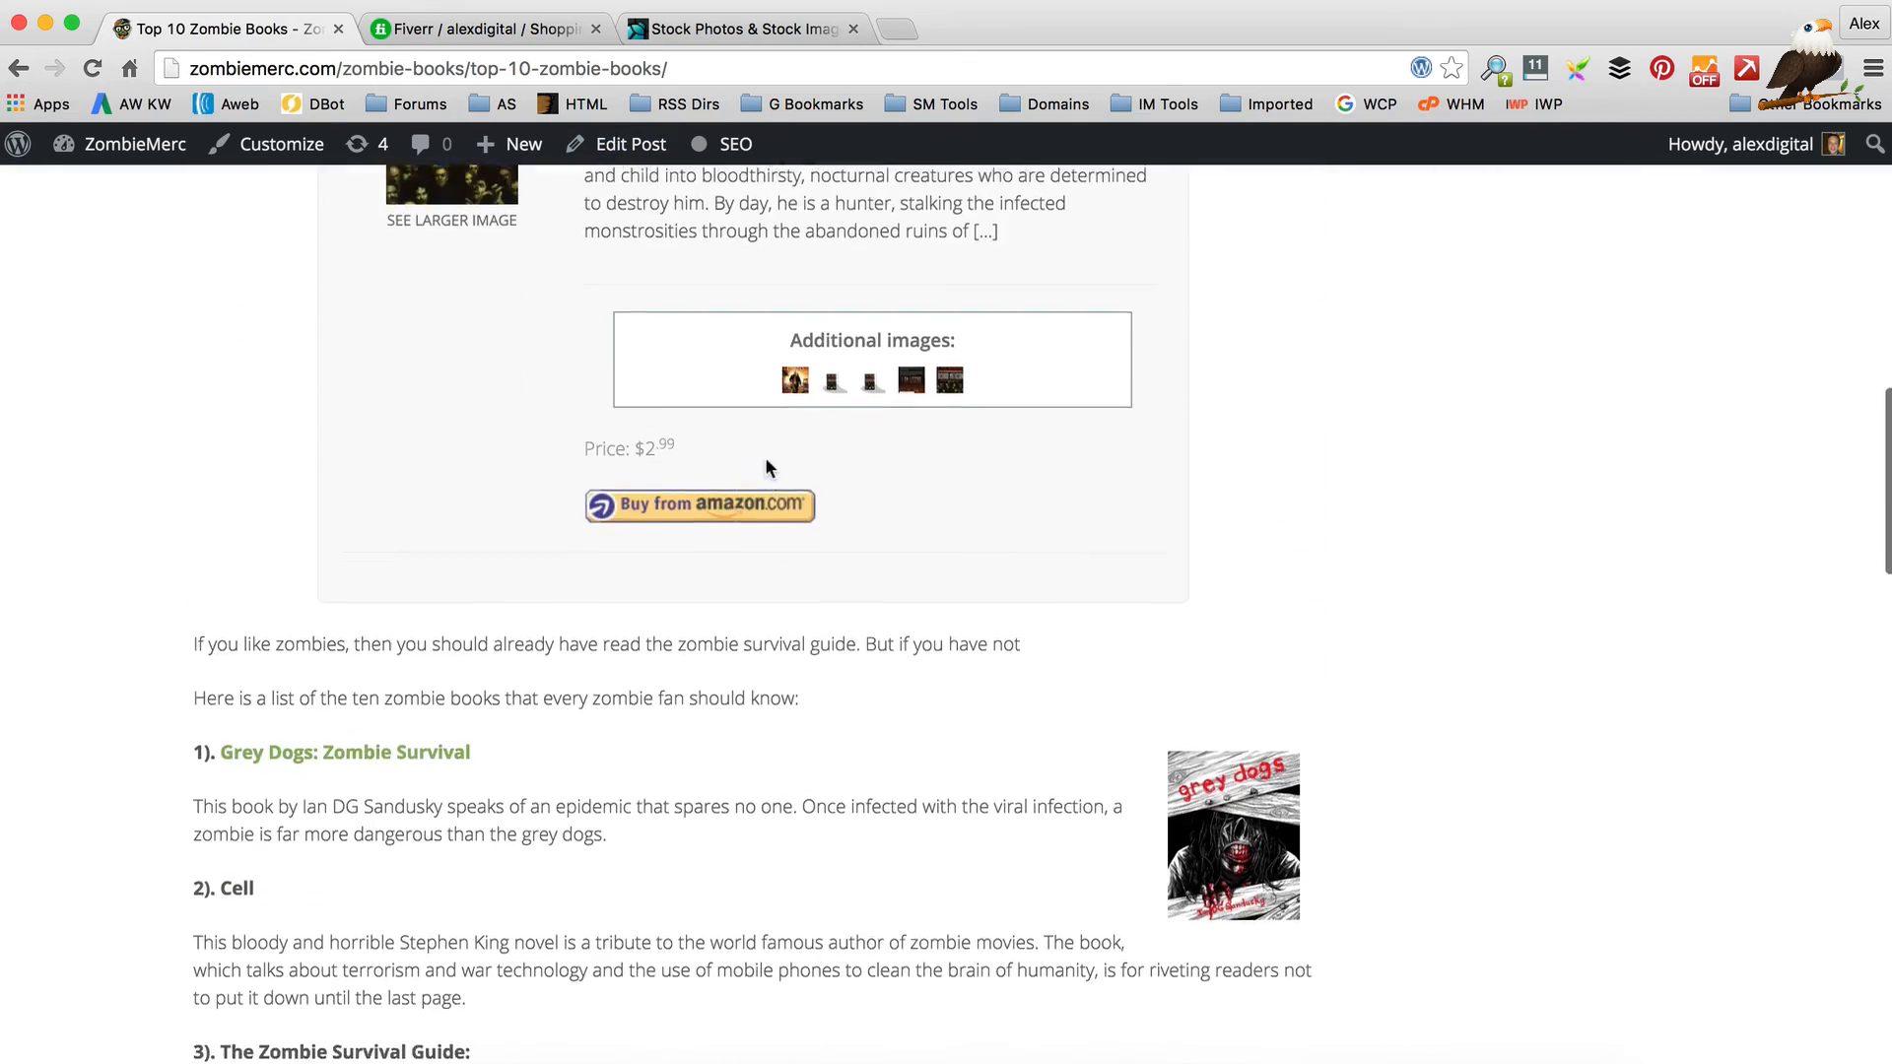
scroll(739, 758, "down", 3)
scroll(607, 753, "up", 6)
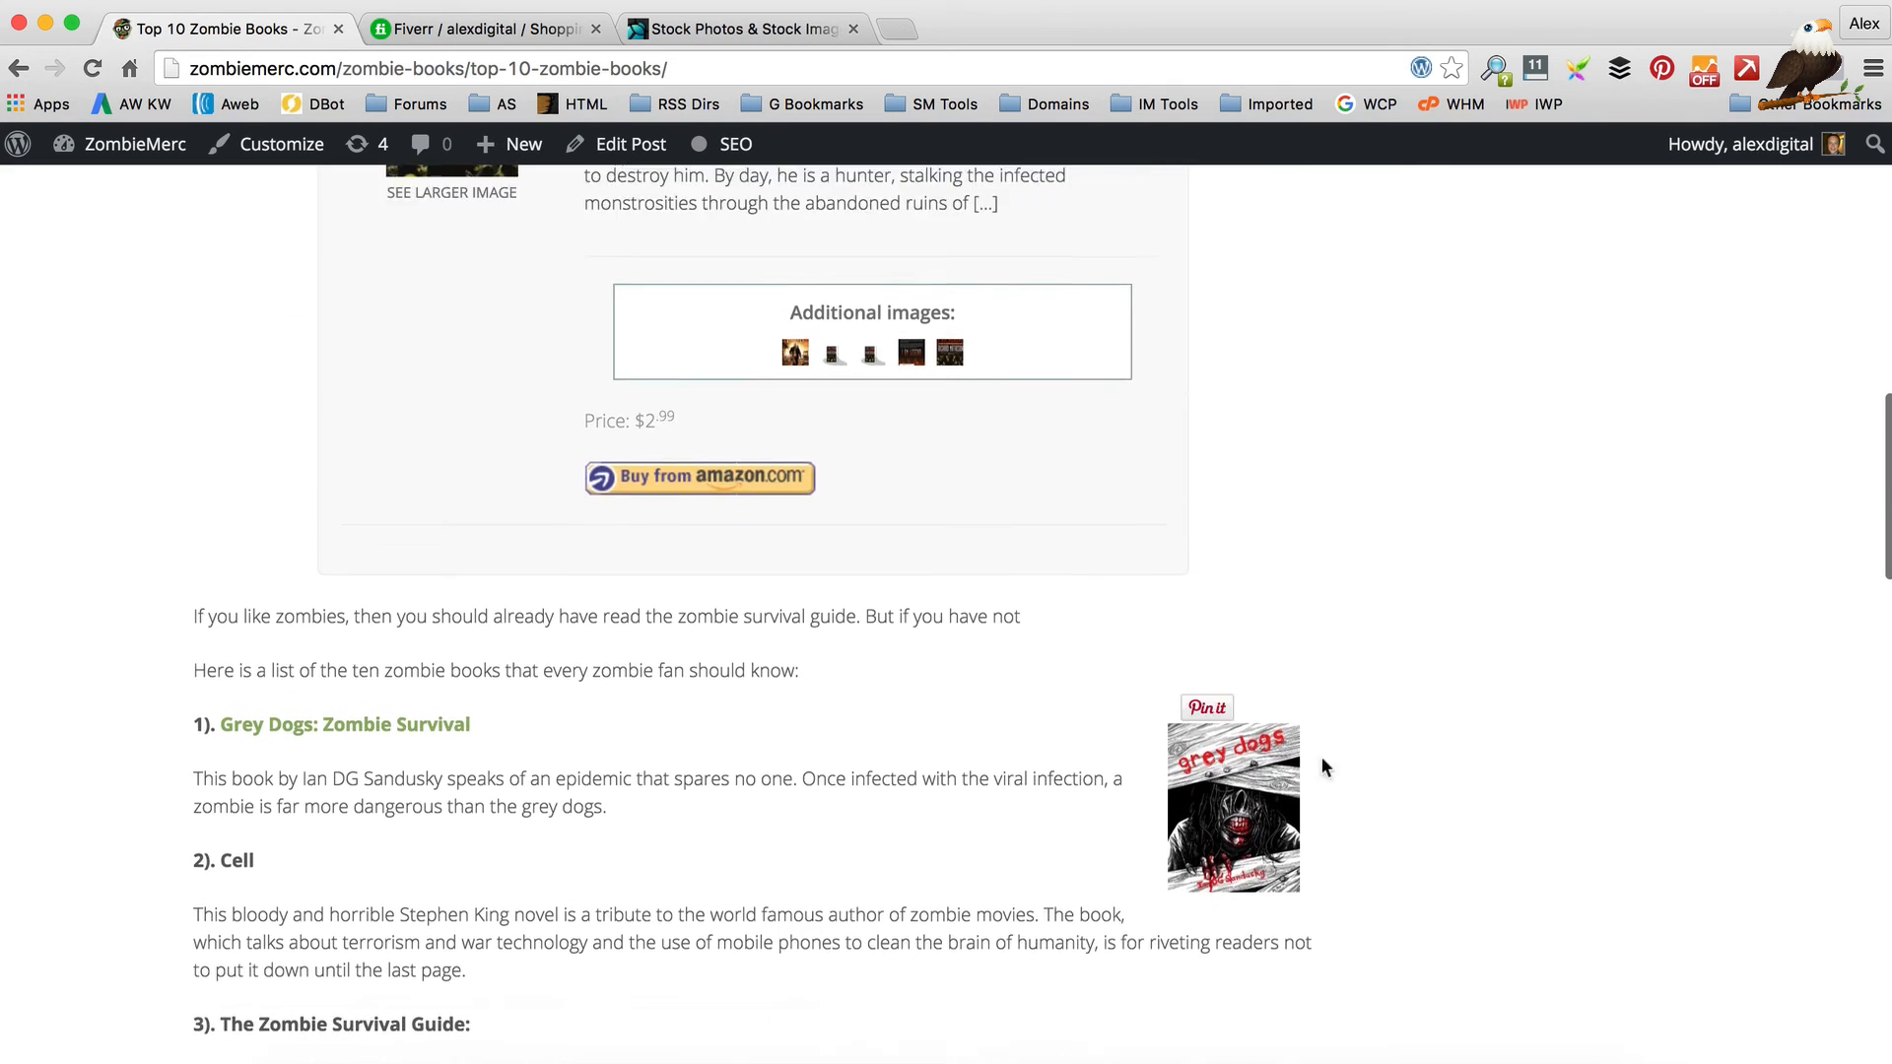
scroll(980, 761, "down", 1)
scroll(930, 747, "up", 6)
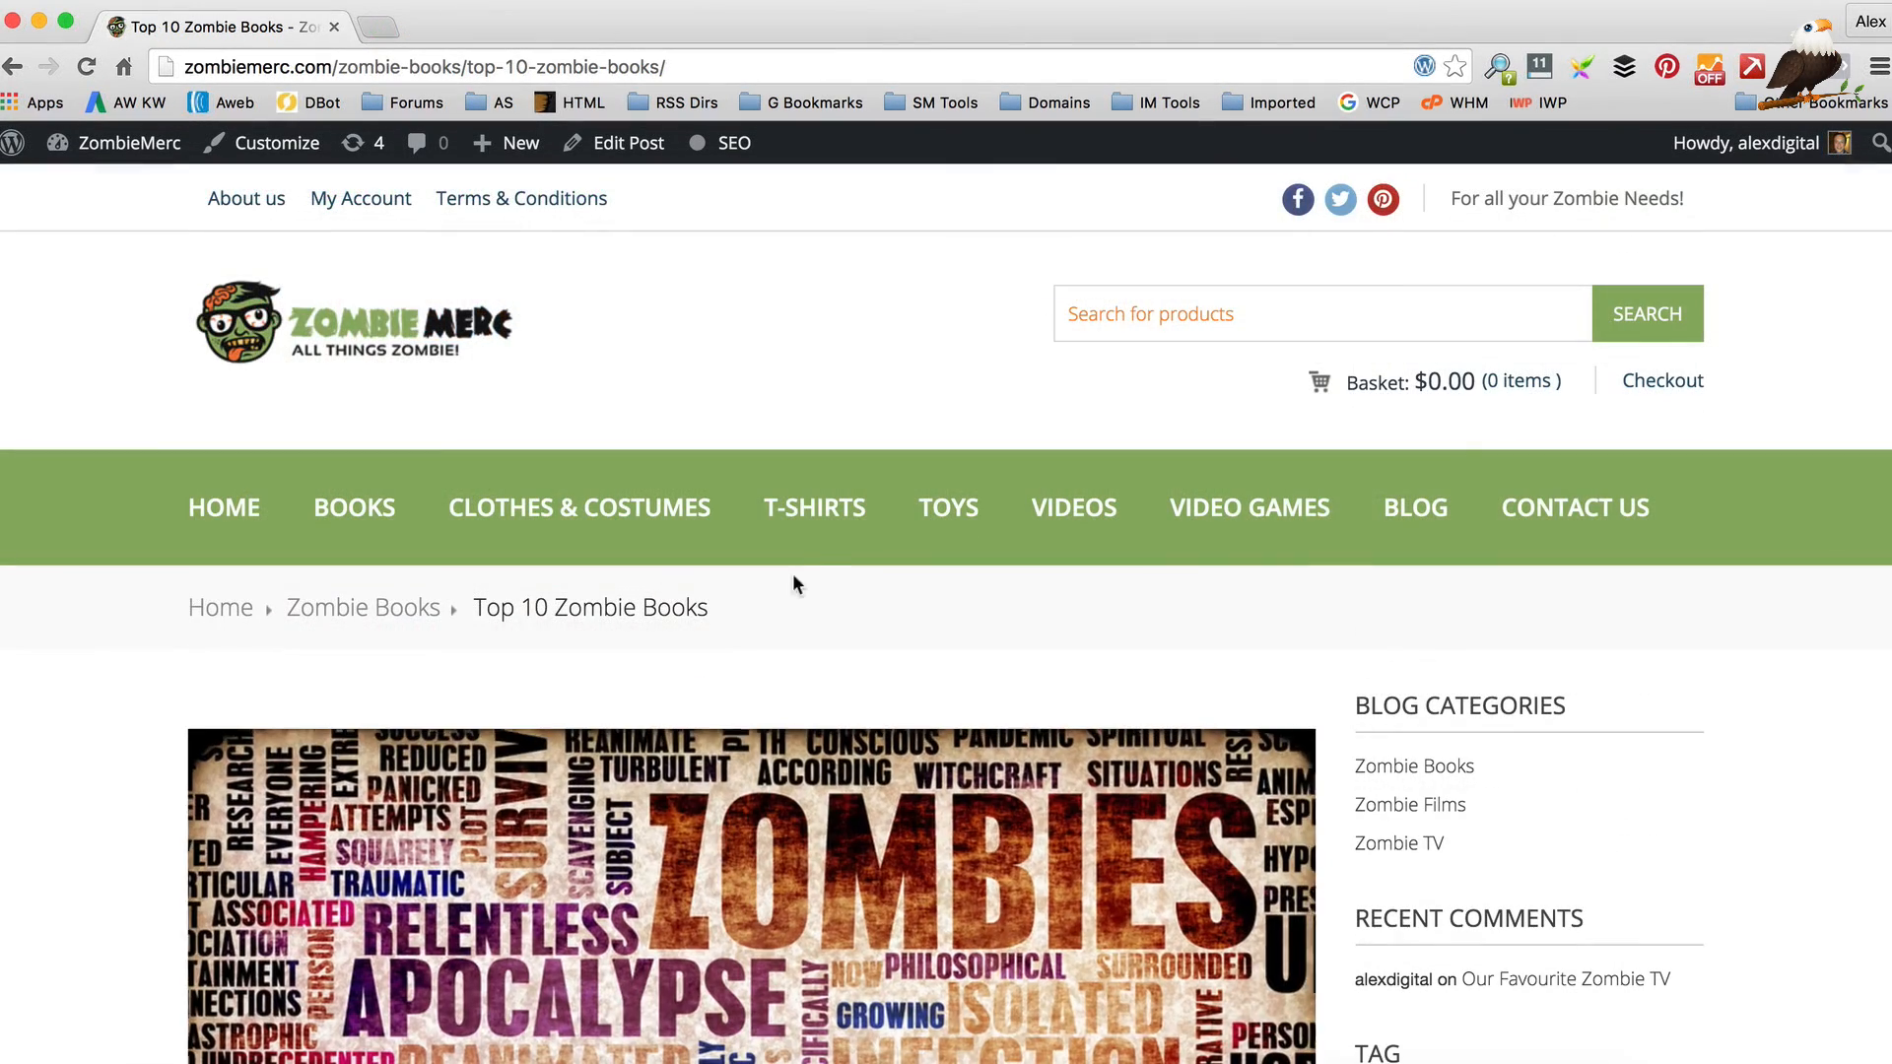
Review the book list with its covers on the live article and follow the "The Zombie Survival Guide: Attacks recorded" link.
scroll(810, 553, "down", 5)
scroll(807, 570, "down", 8)
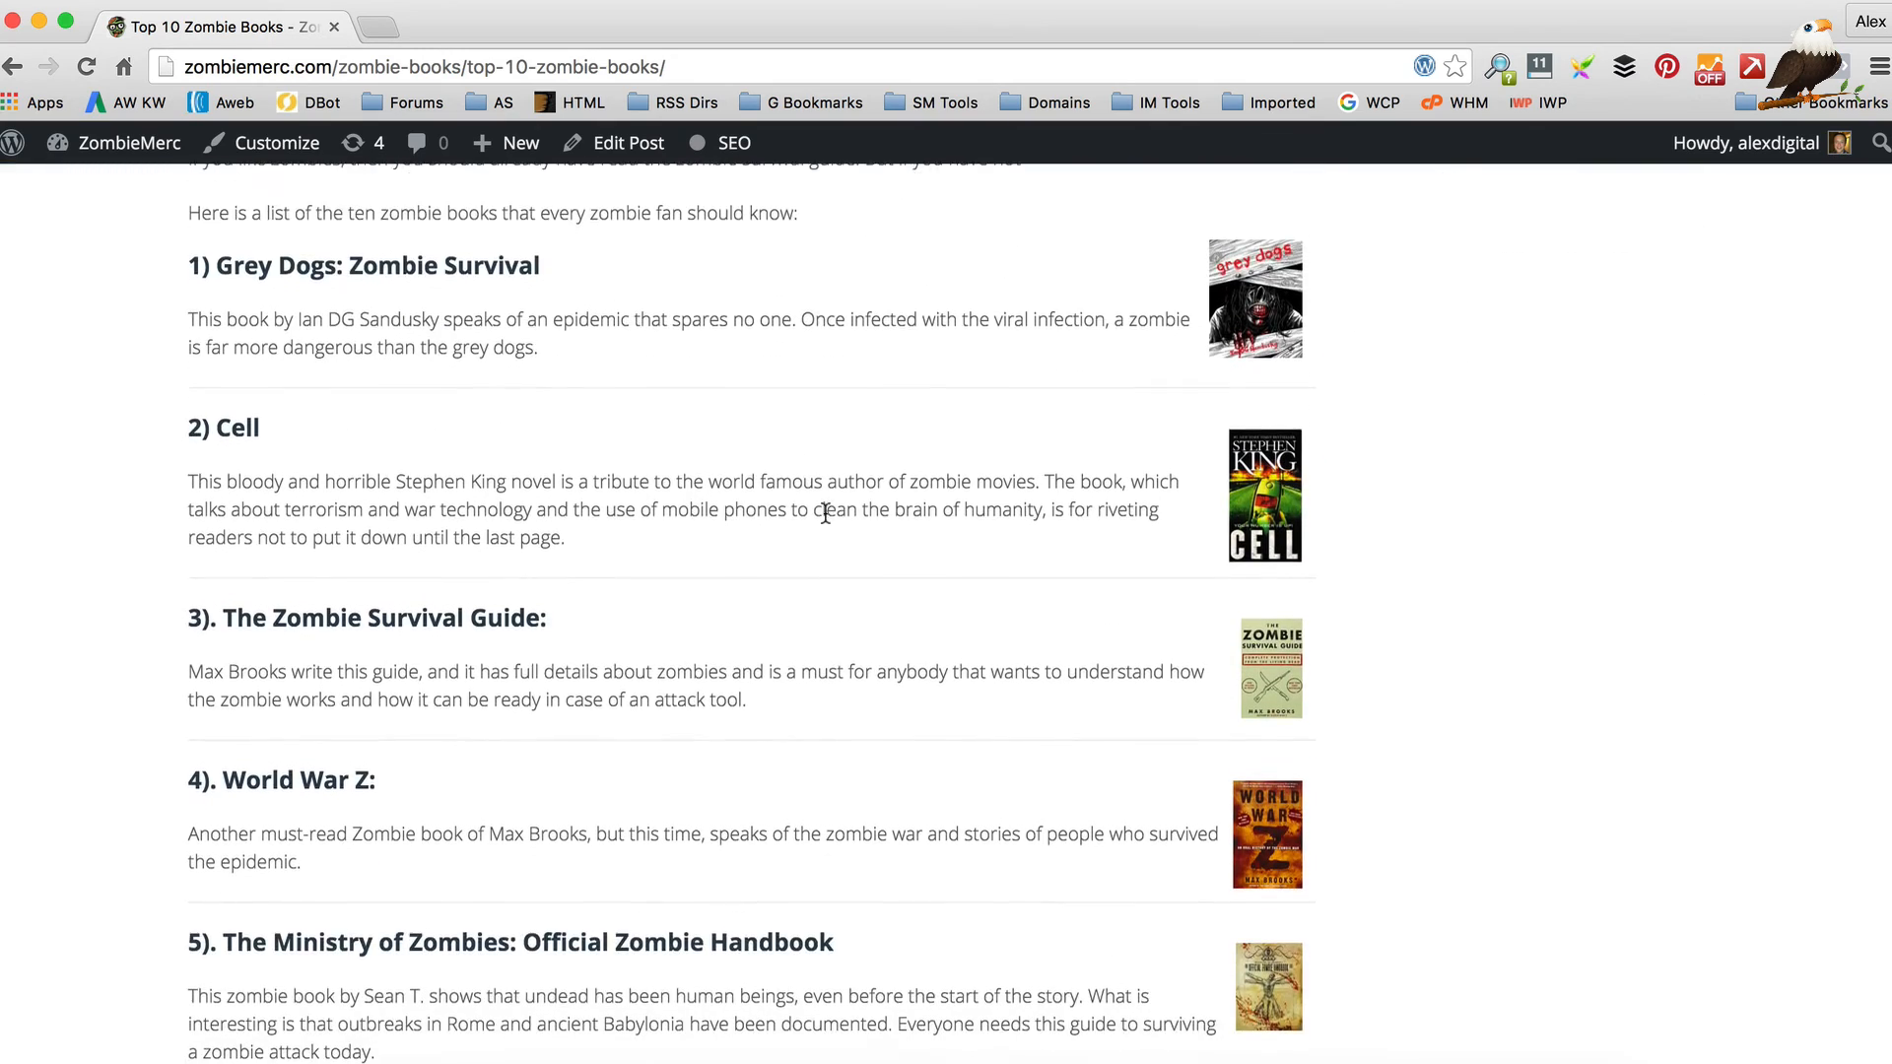
scroll(825, 513, "down", 1)
scroll(741, 576, "down", 2)
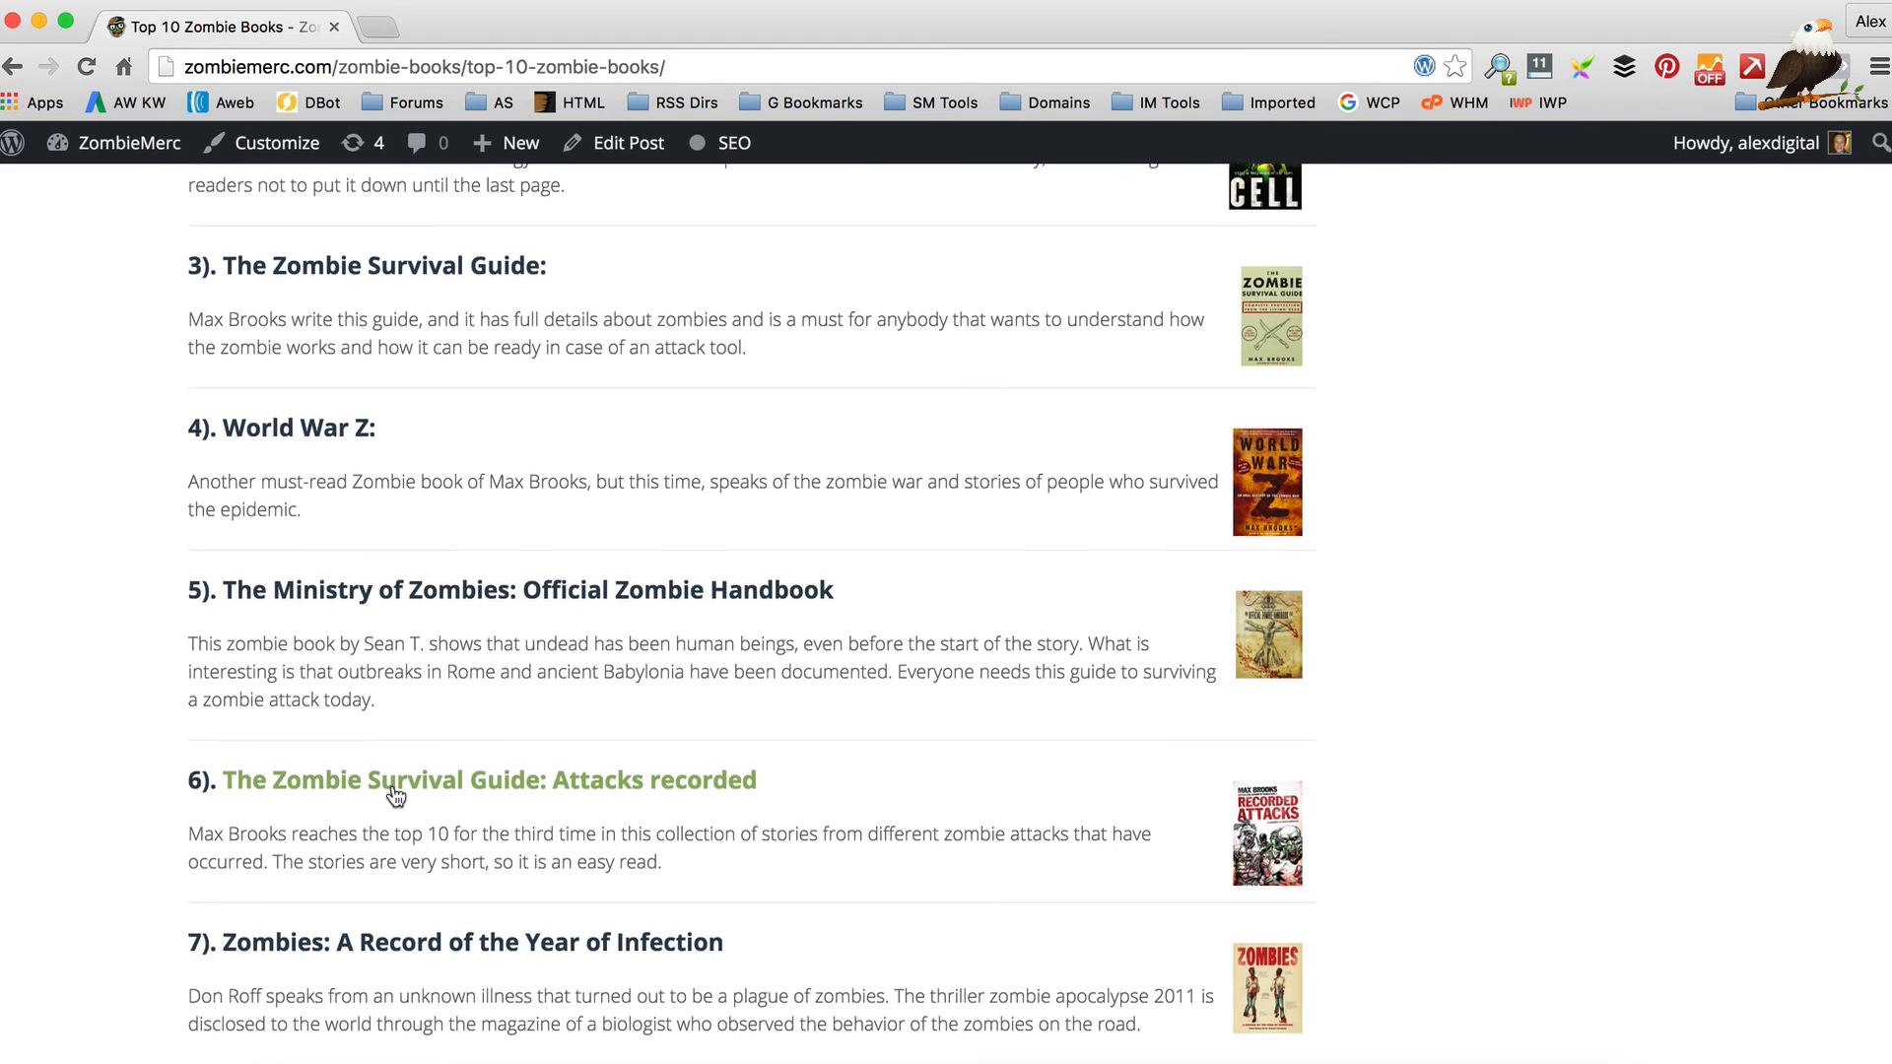
scroll(396, 794, "down", 1)
left_click(401, 756)
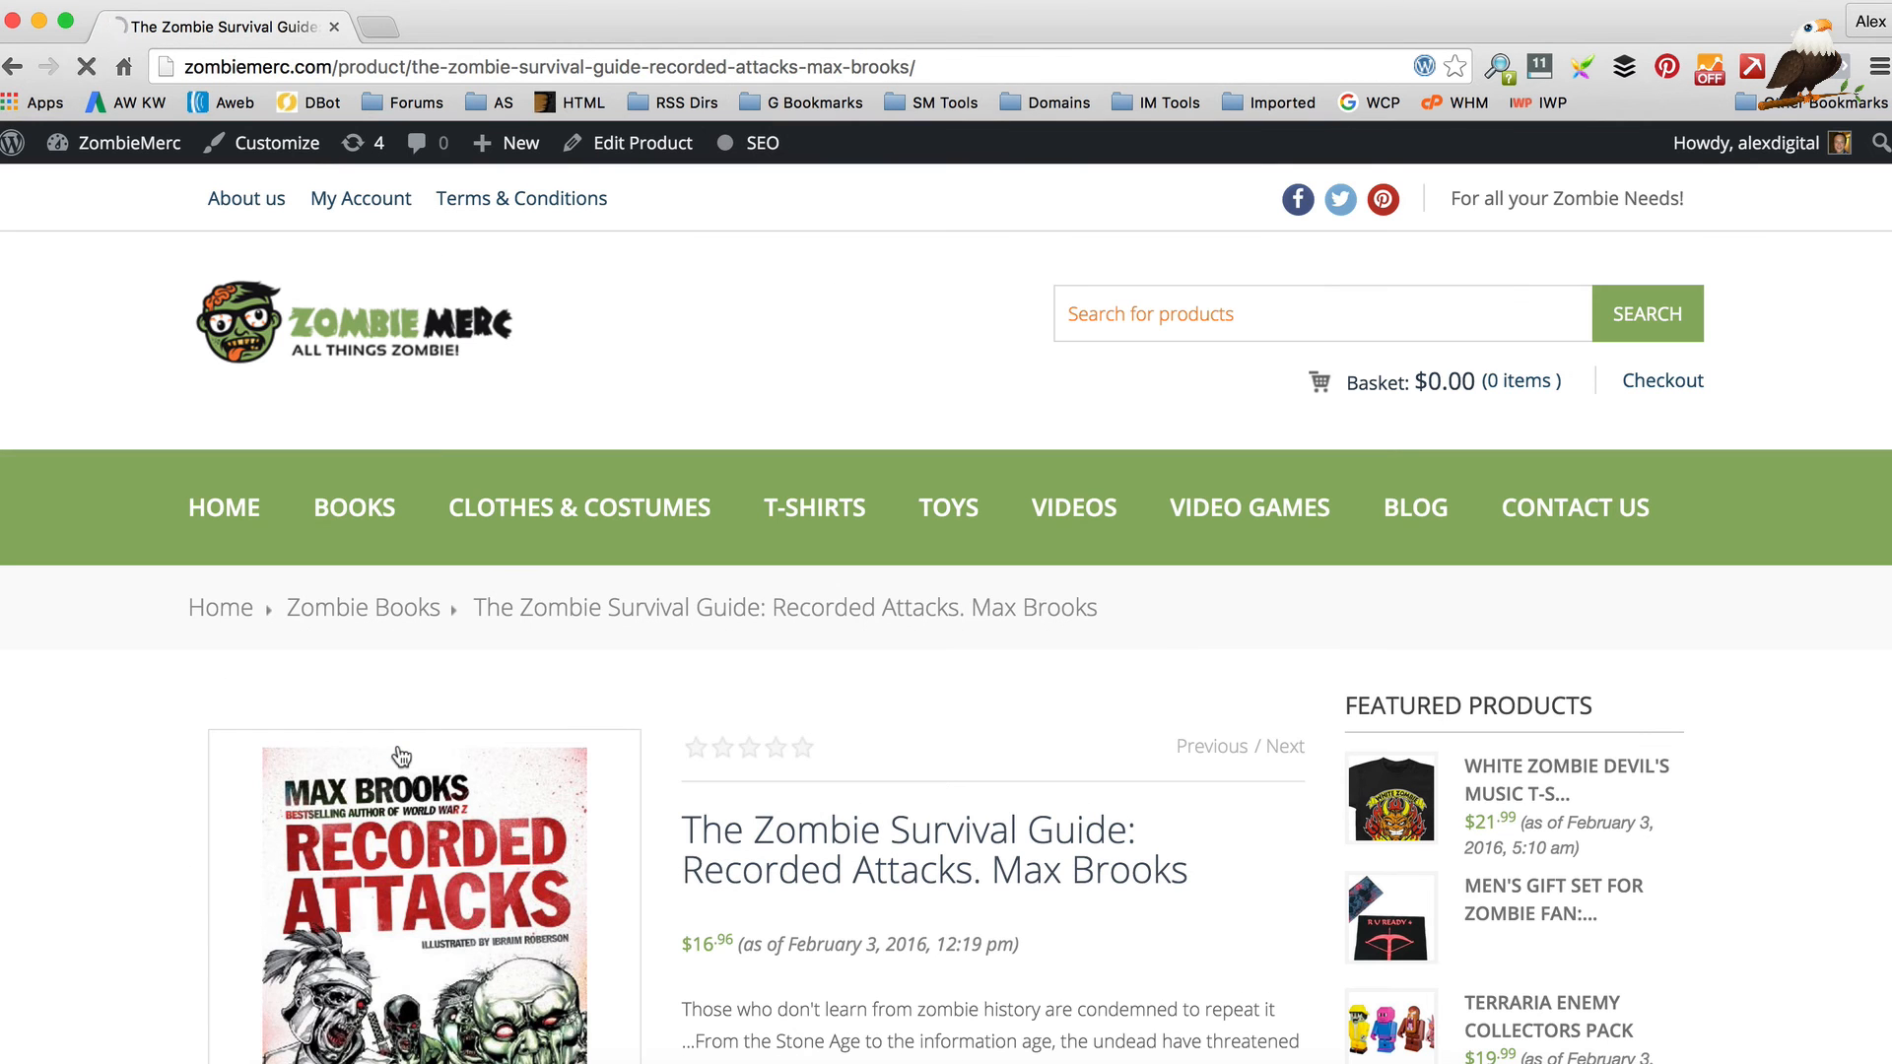
Go to the site's home page, find the latest zombie blog posts, and open the Top 10 Zombie Books article.
left_click(419, 365)
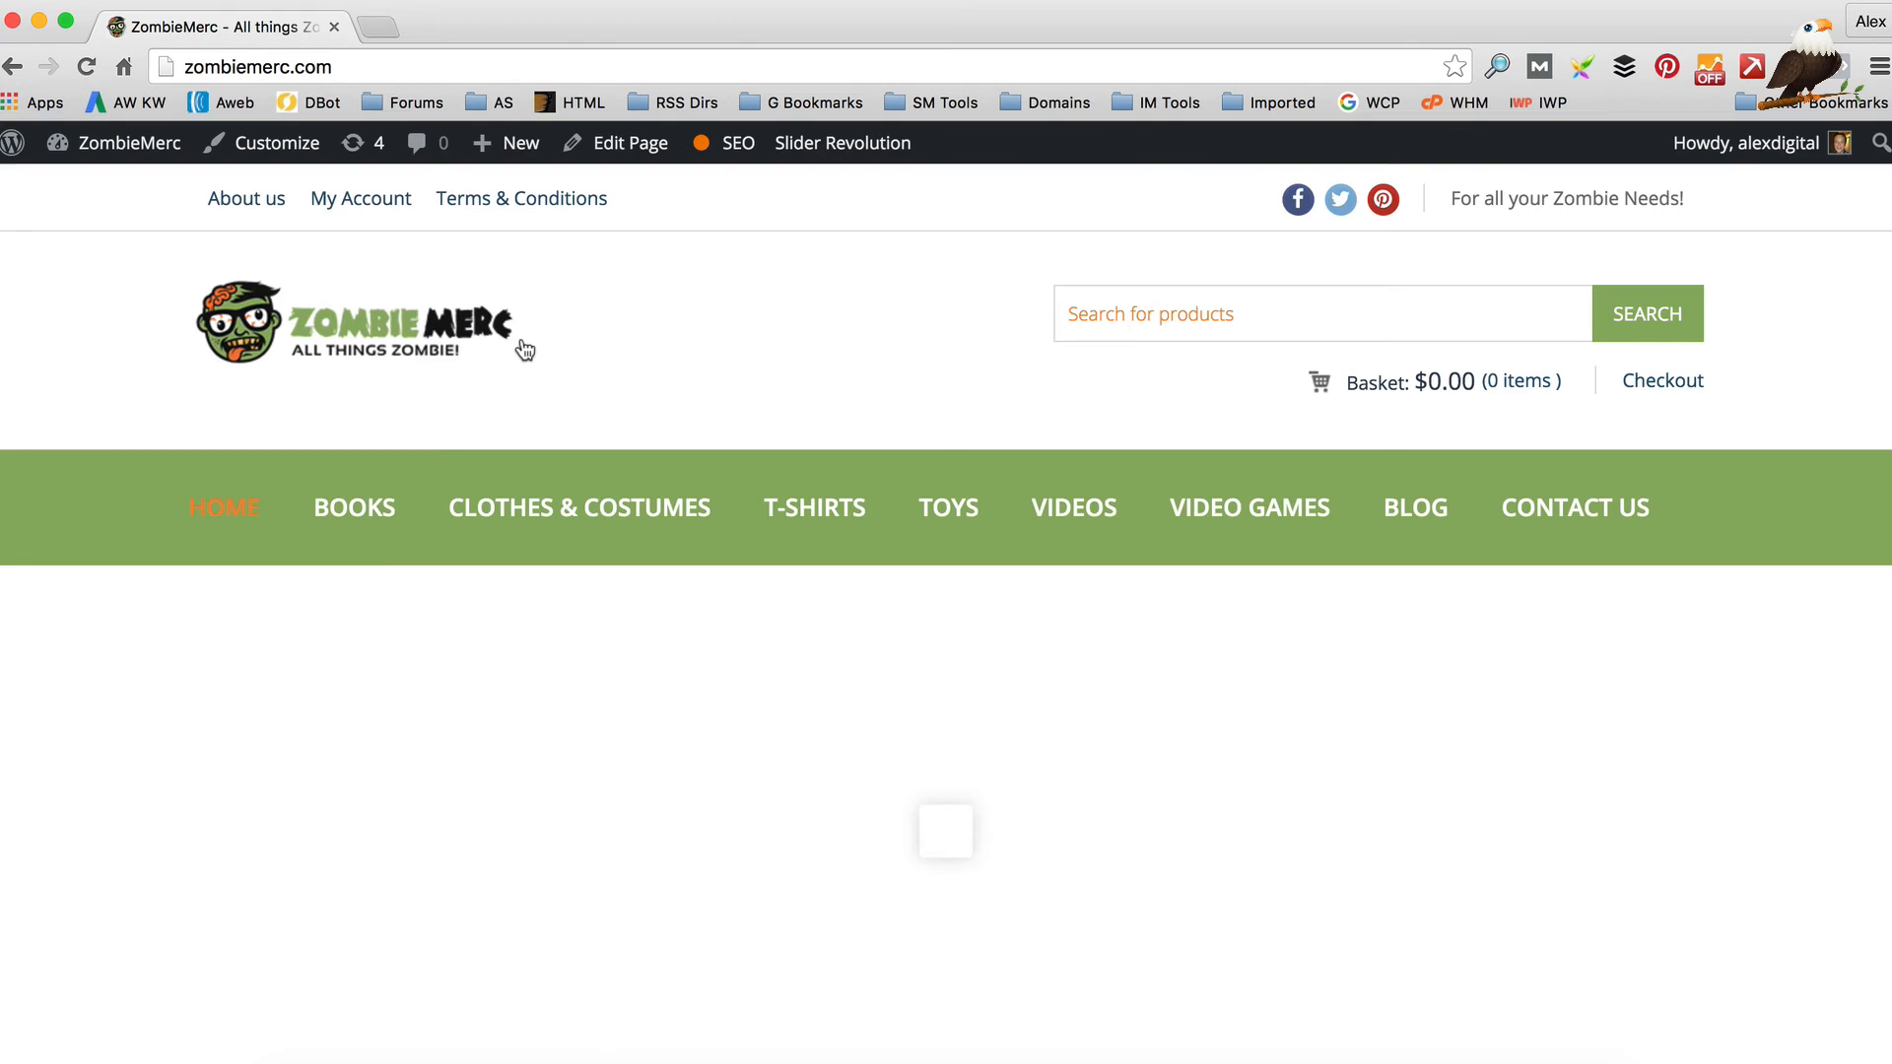
scroll(522, 340, "down", 15)
scroll(525, 352, "down", 10)
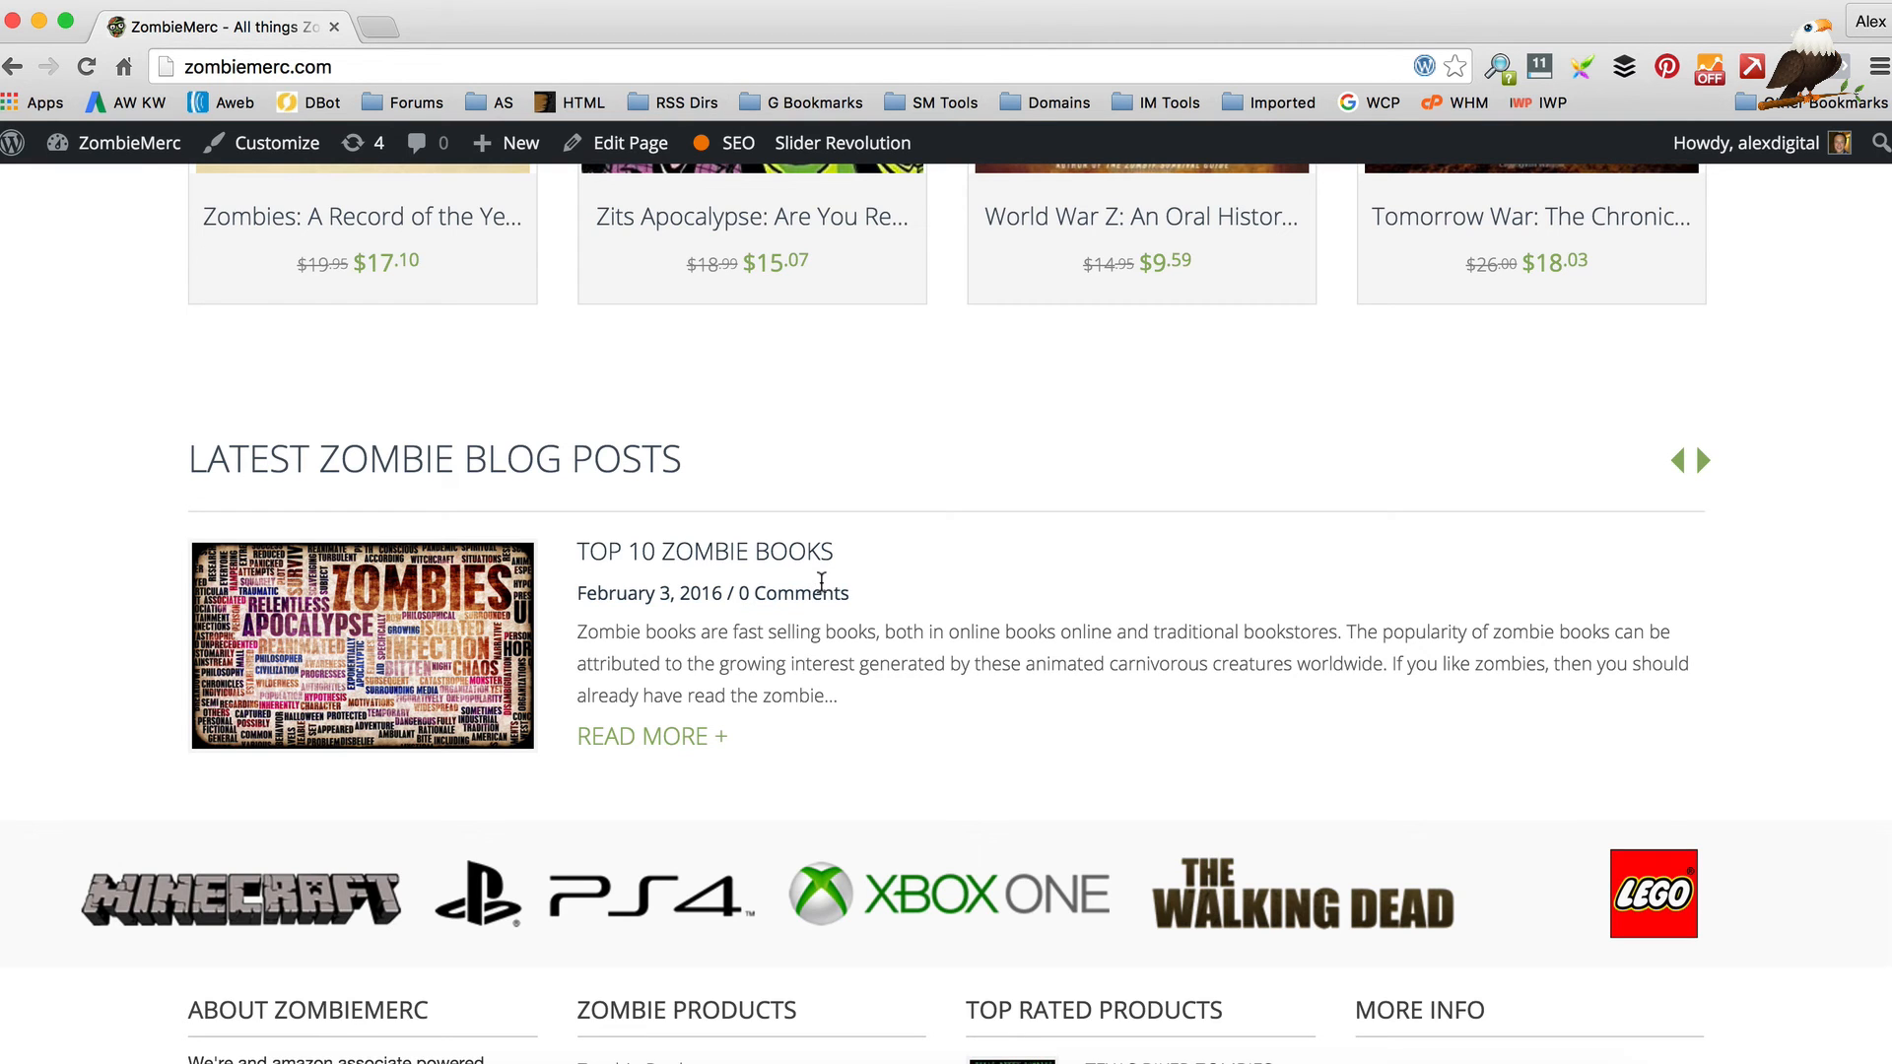
left_click(770, 569)
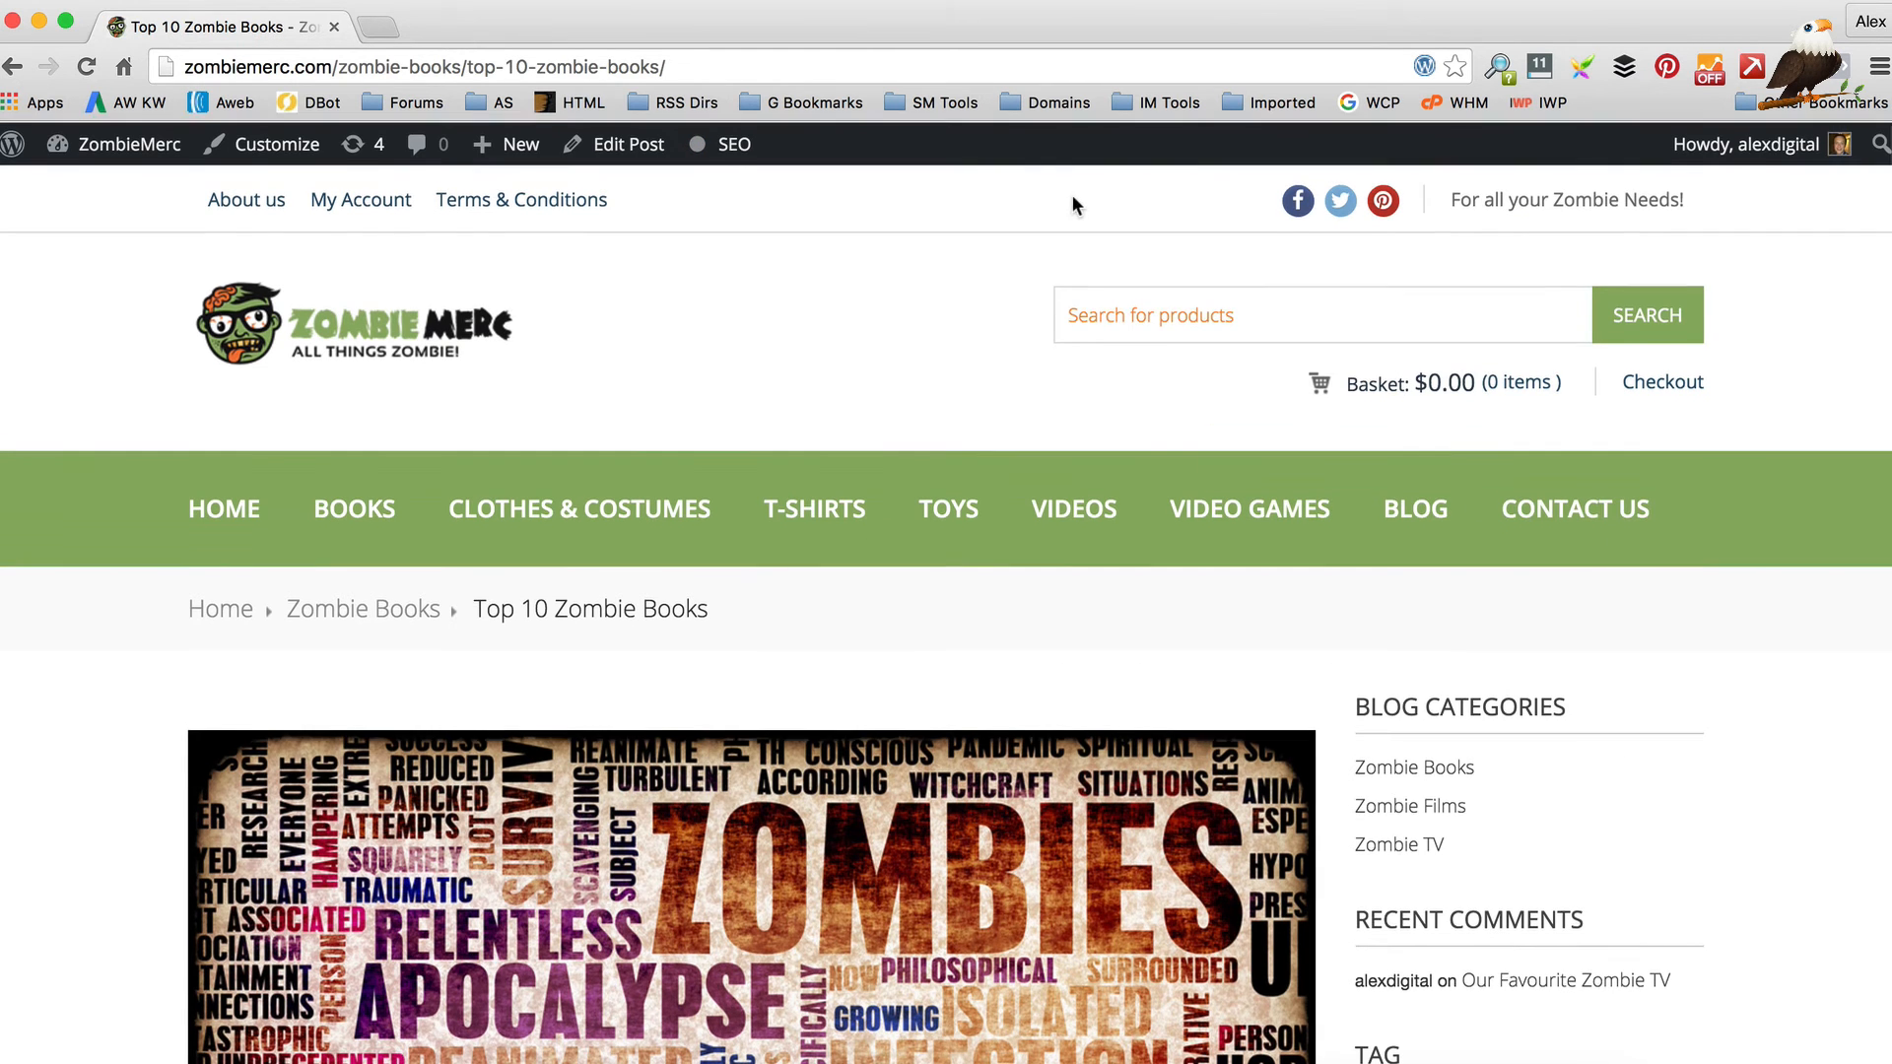
Open the Buffer composer for the article and start the Twitter message with "New blog post. " before the title.
left_click(1624, 69)
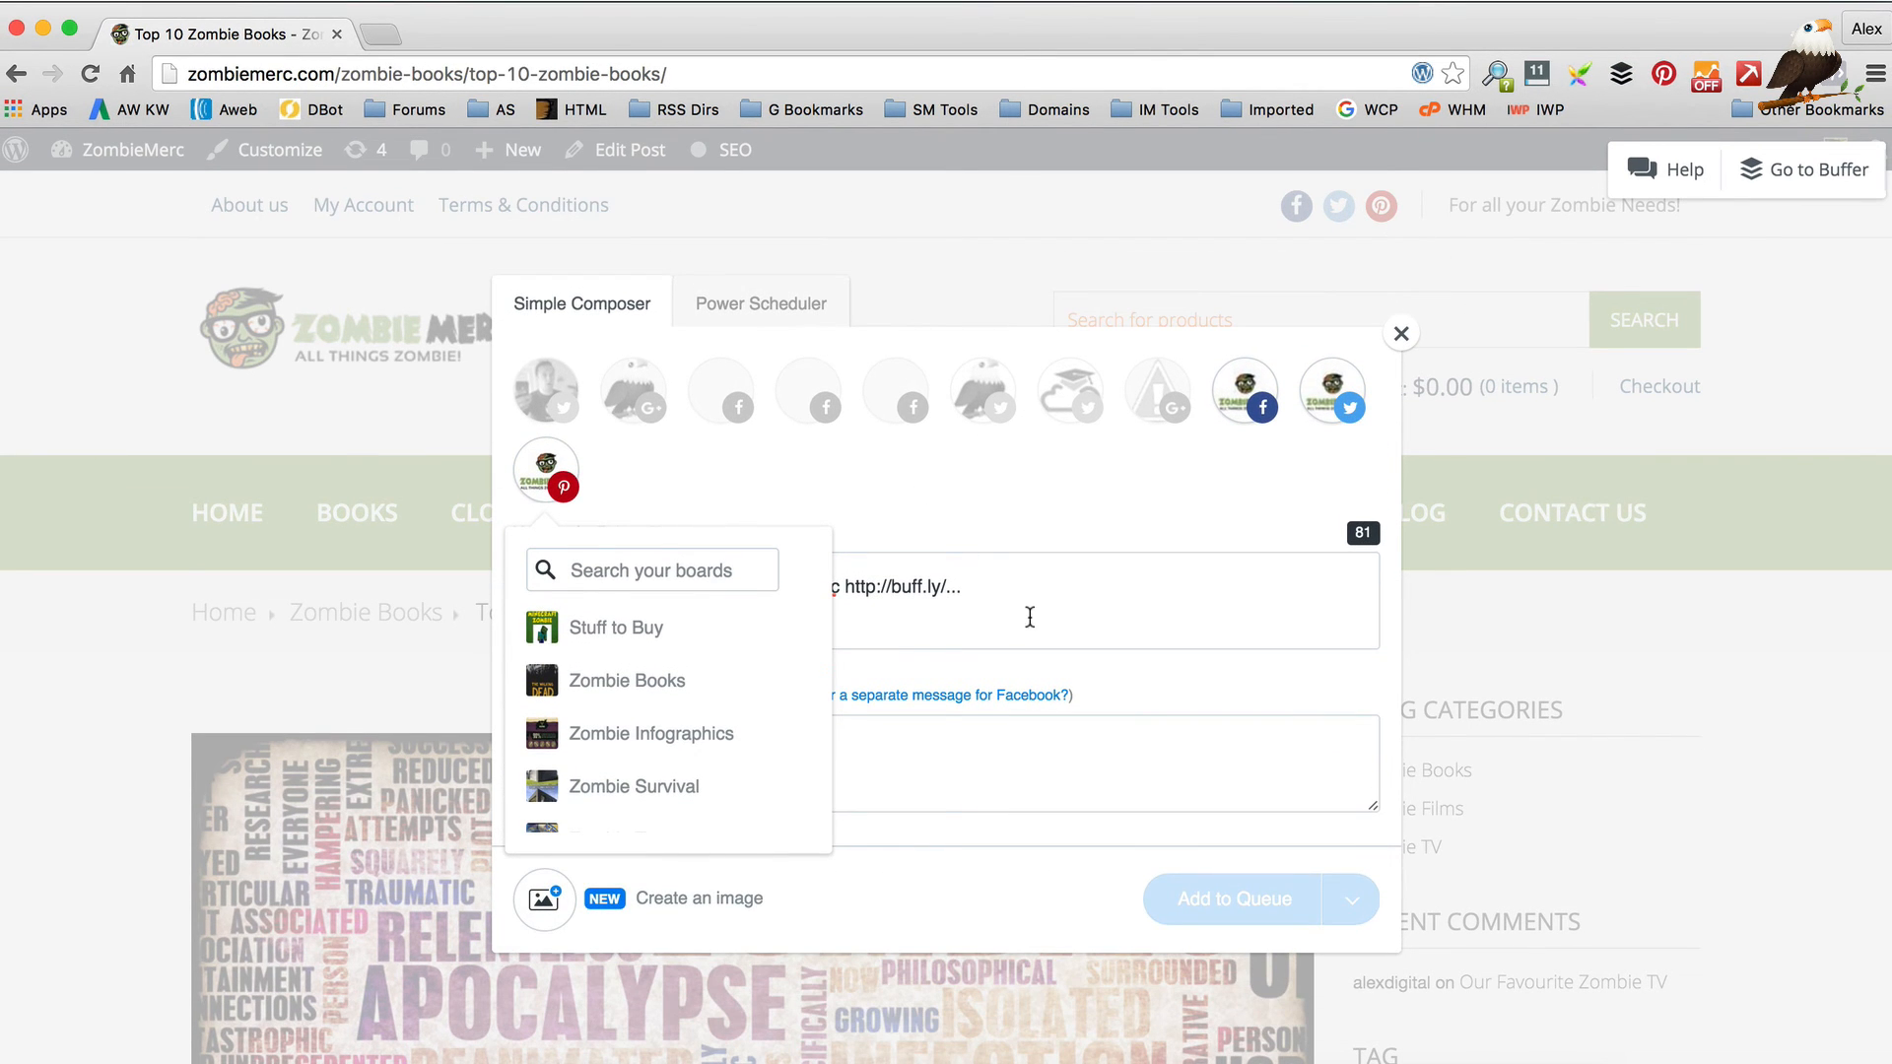
left_click(1030, 615)
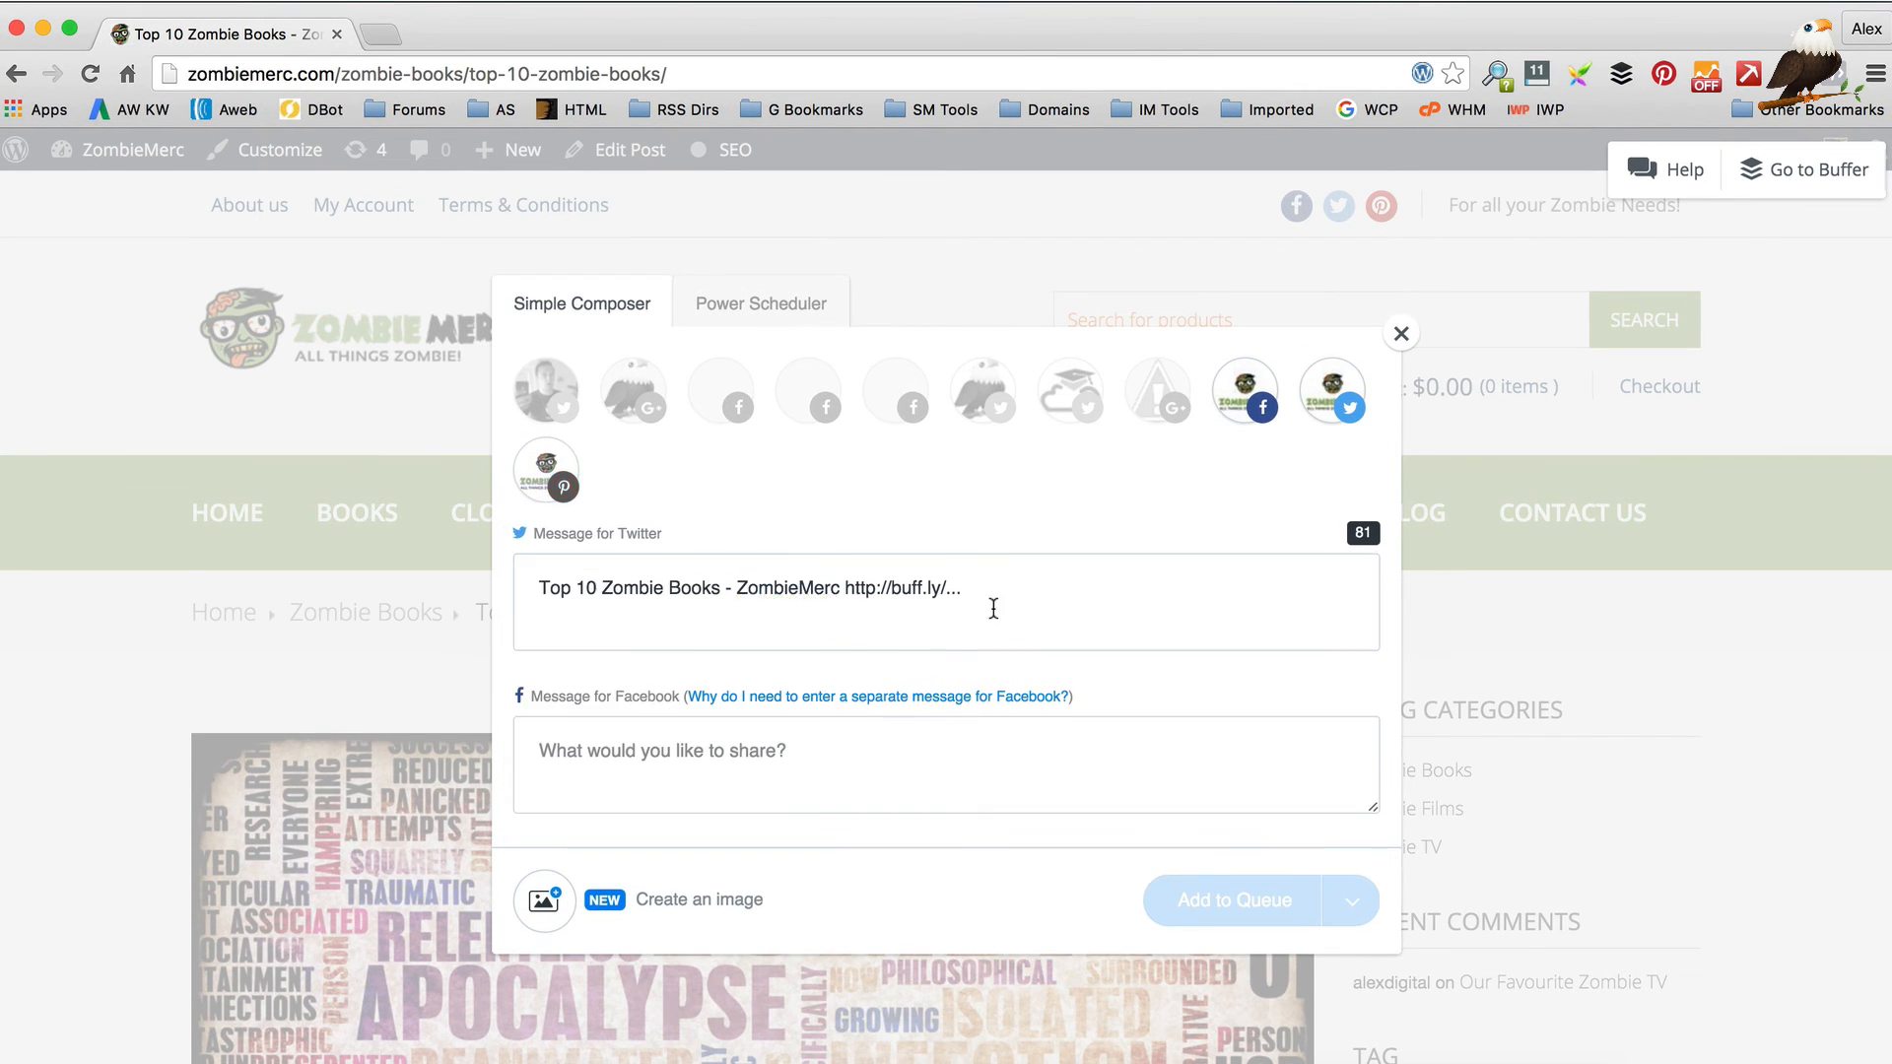
left_click(539, 588)
type("New blog post")
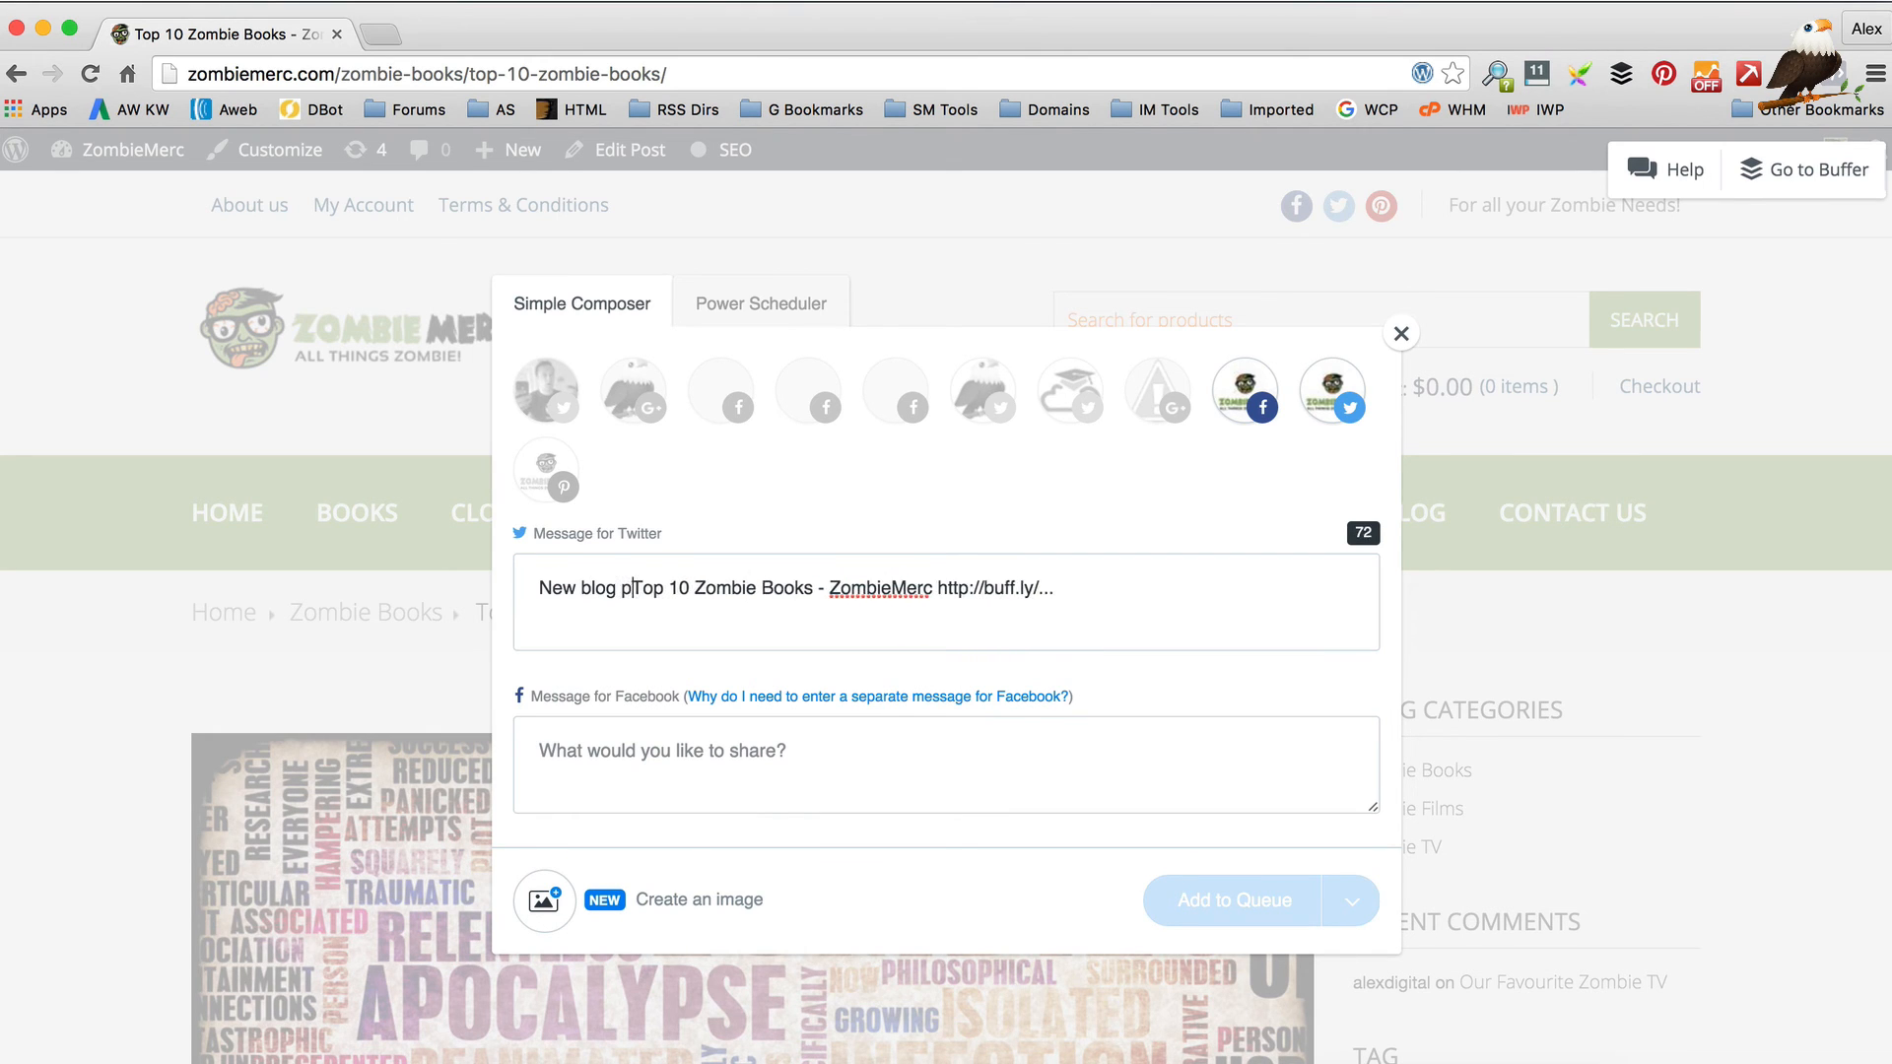
type(". ")
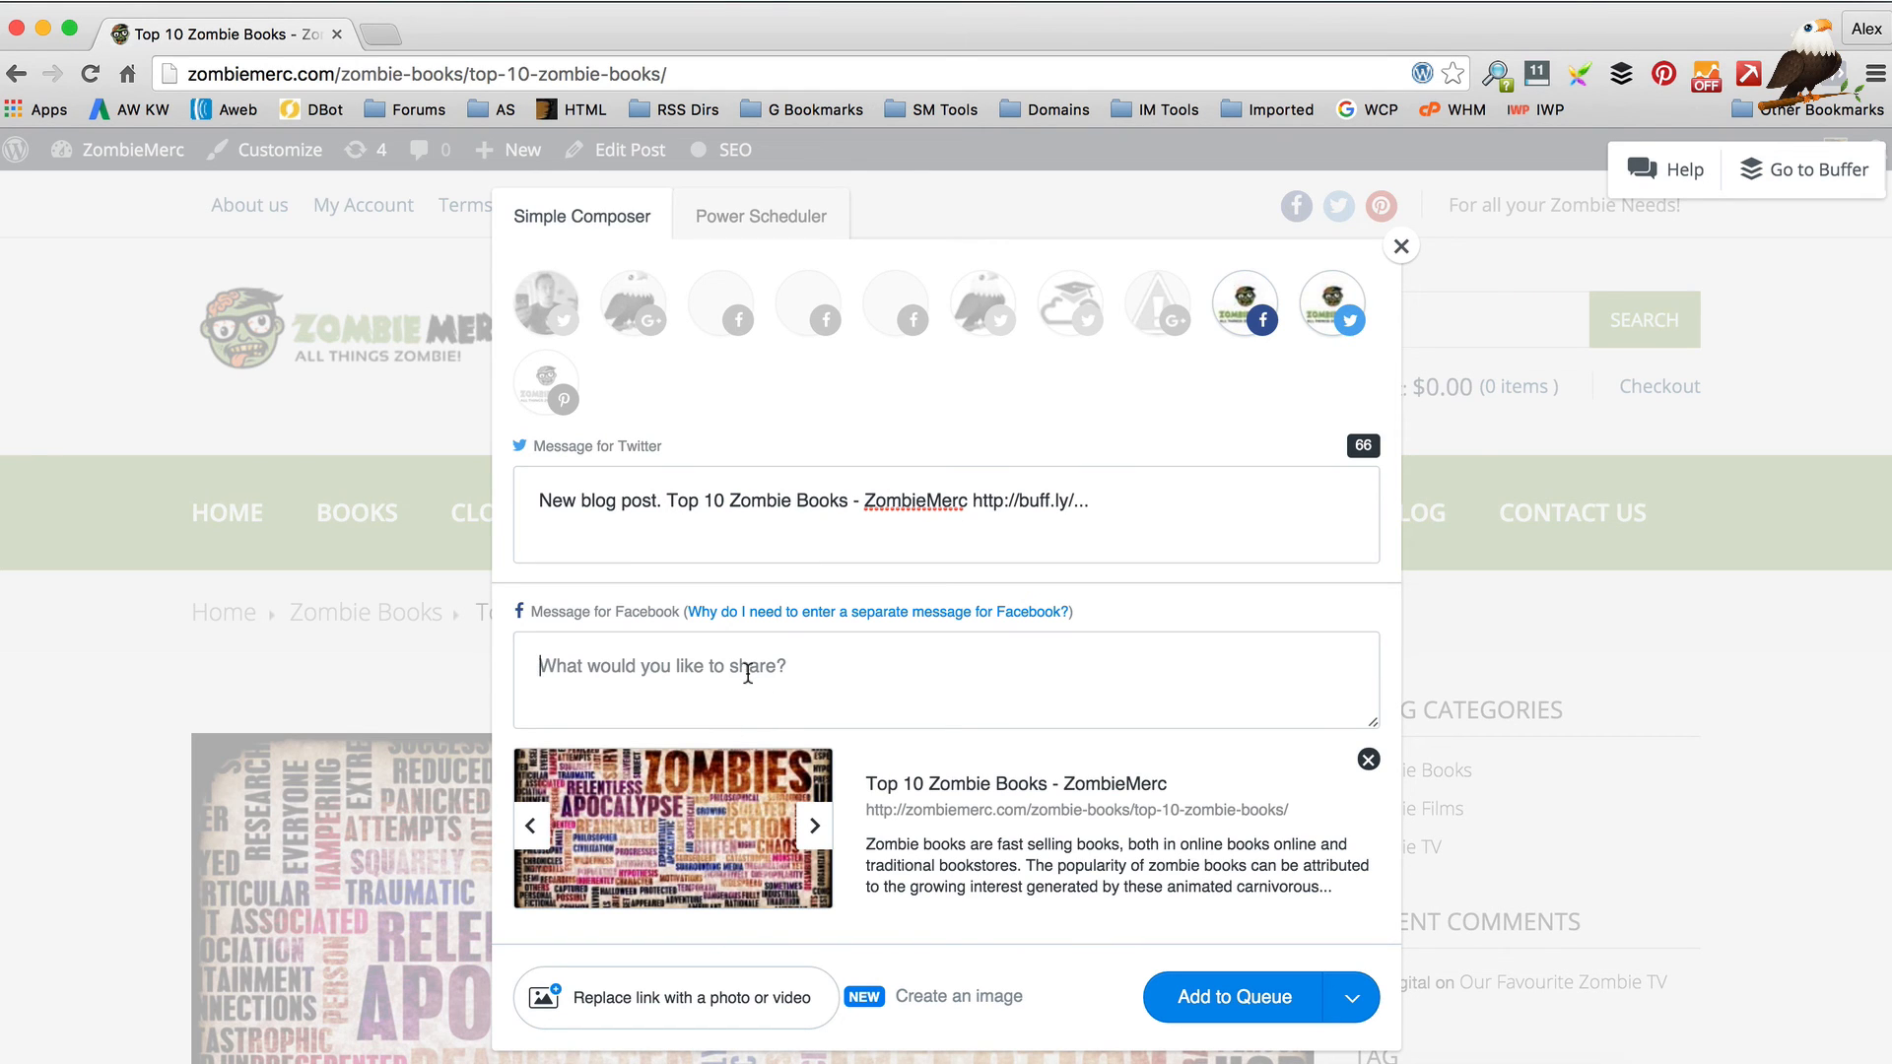
Write the Facebook message "Need something good to read? we've found the best zombie fiction, just for you..".
type("Ne")
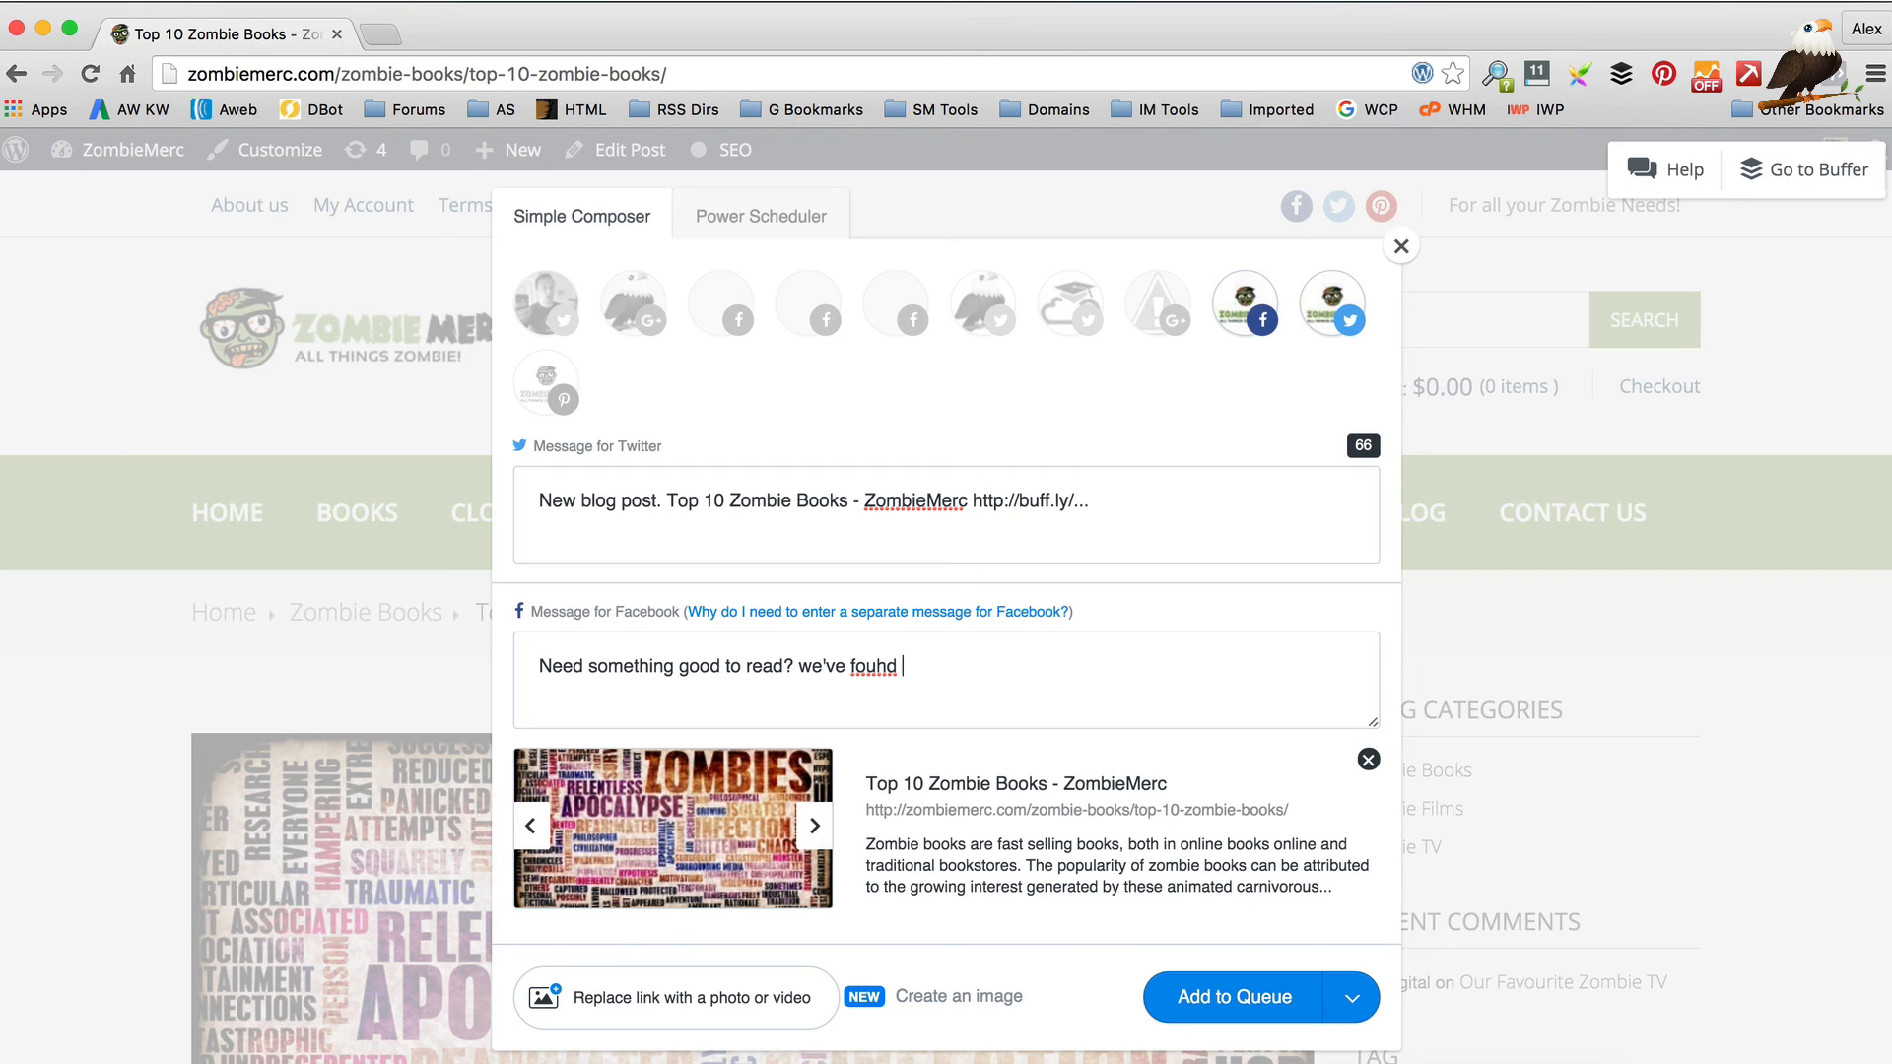
type("st zombie fic")
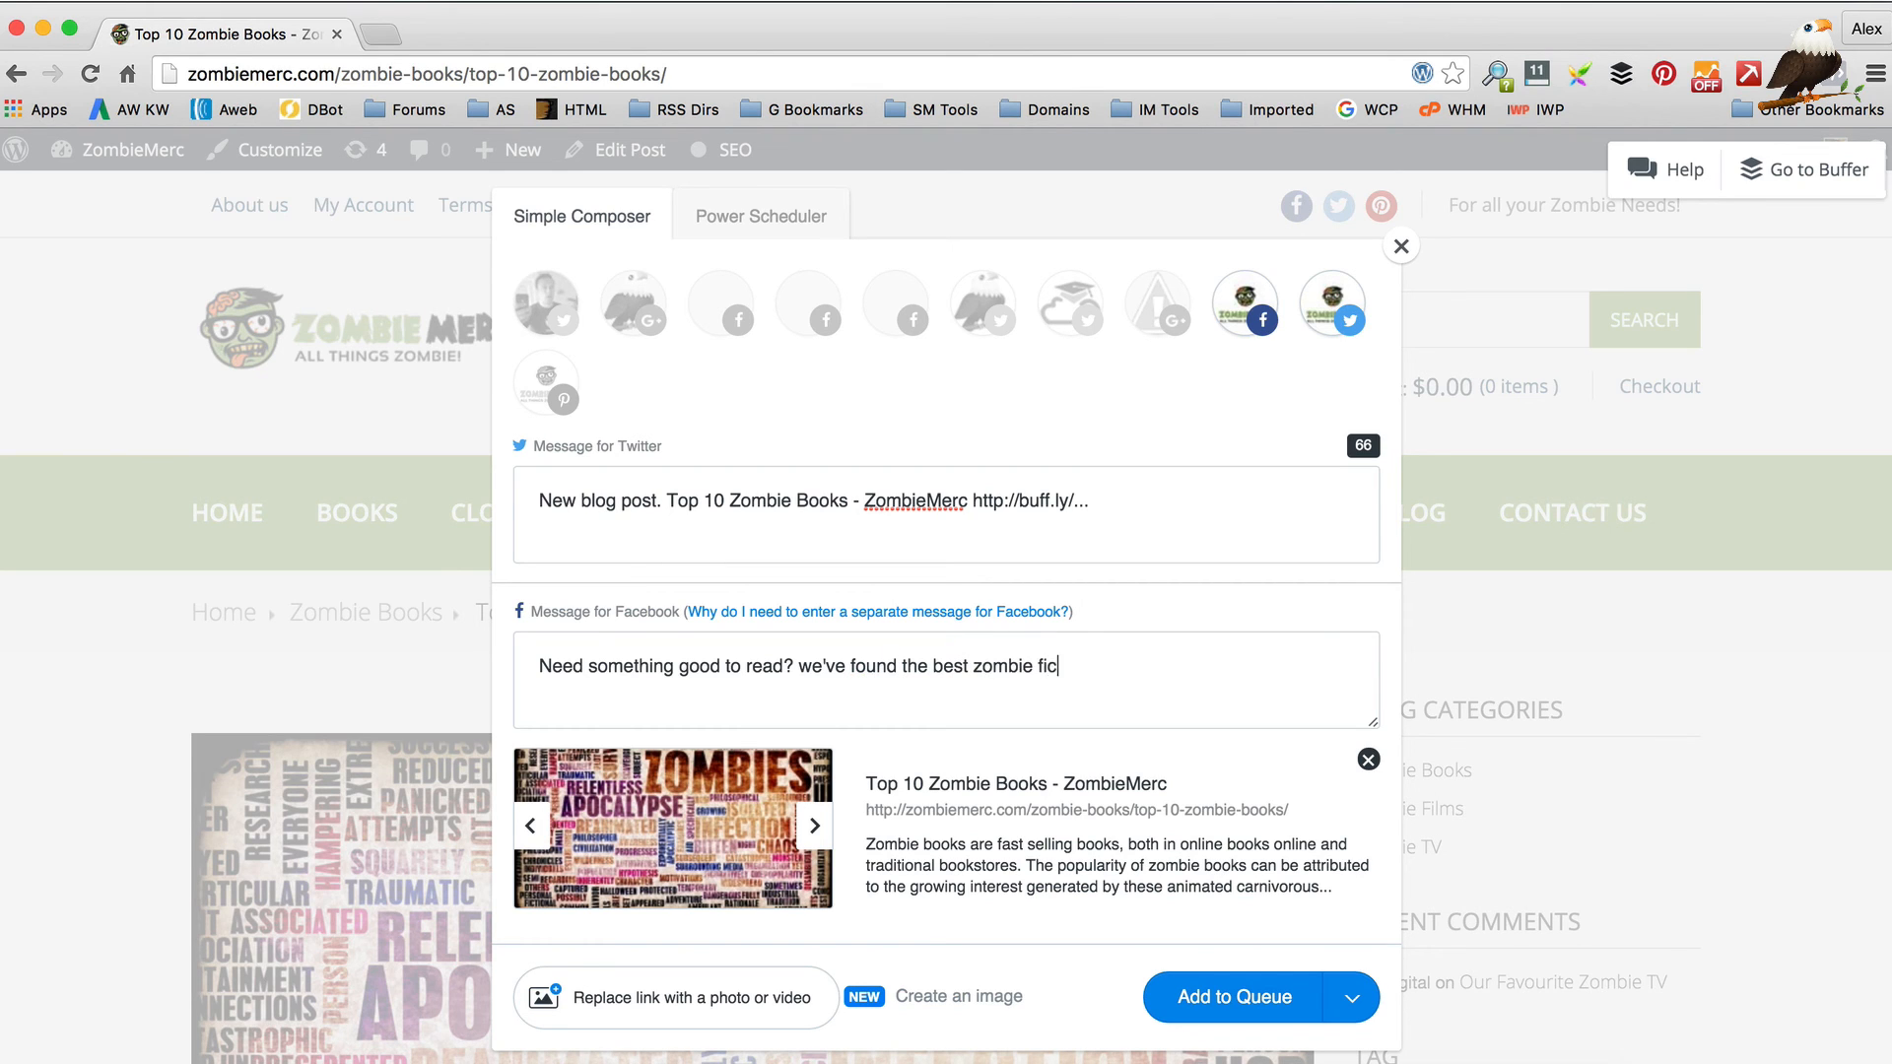
type("tion, just for you;")
Copy the whole Facebook message into the Twitter message, between "New blog post." and "Top 10 Zombie Books".
left_click(668, 499)
left_click_drag(536, 665, 1190, 655)
key("super+c")
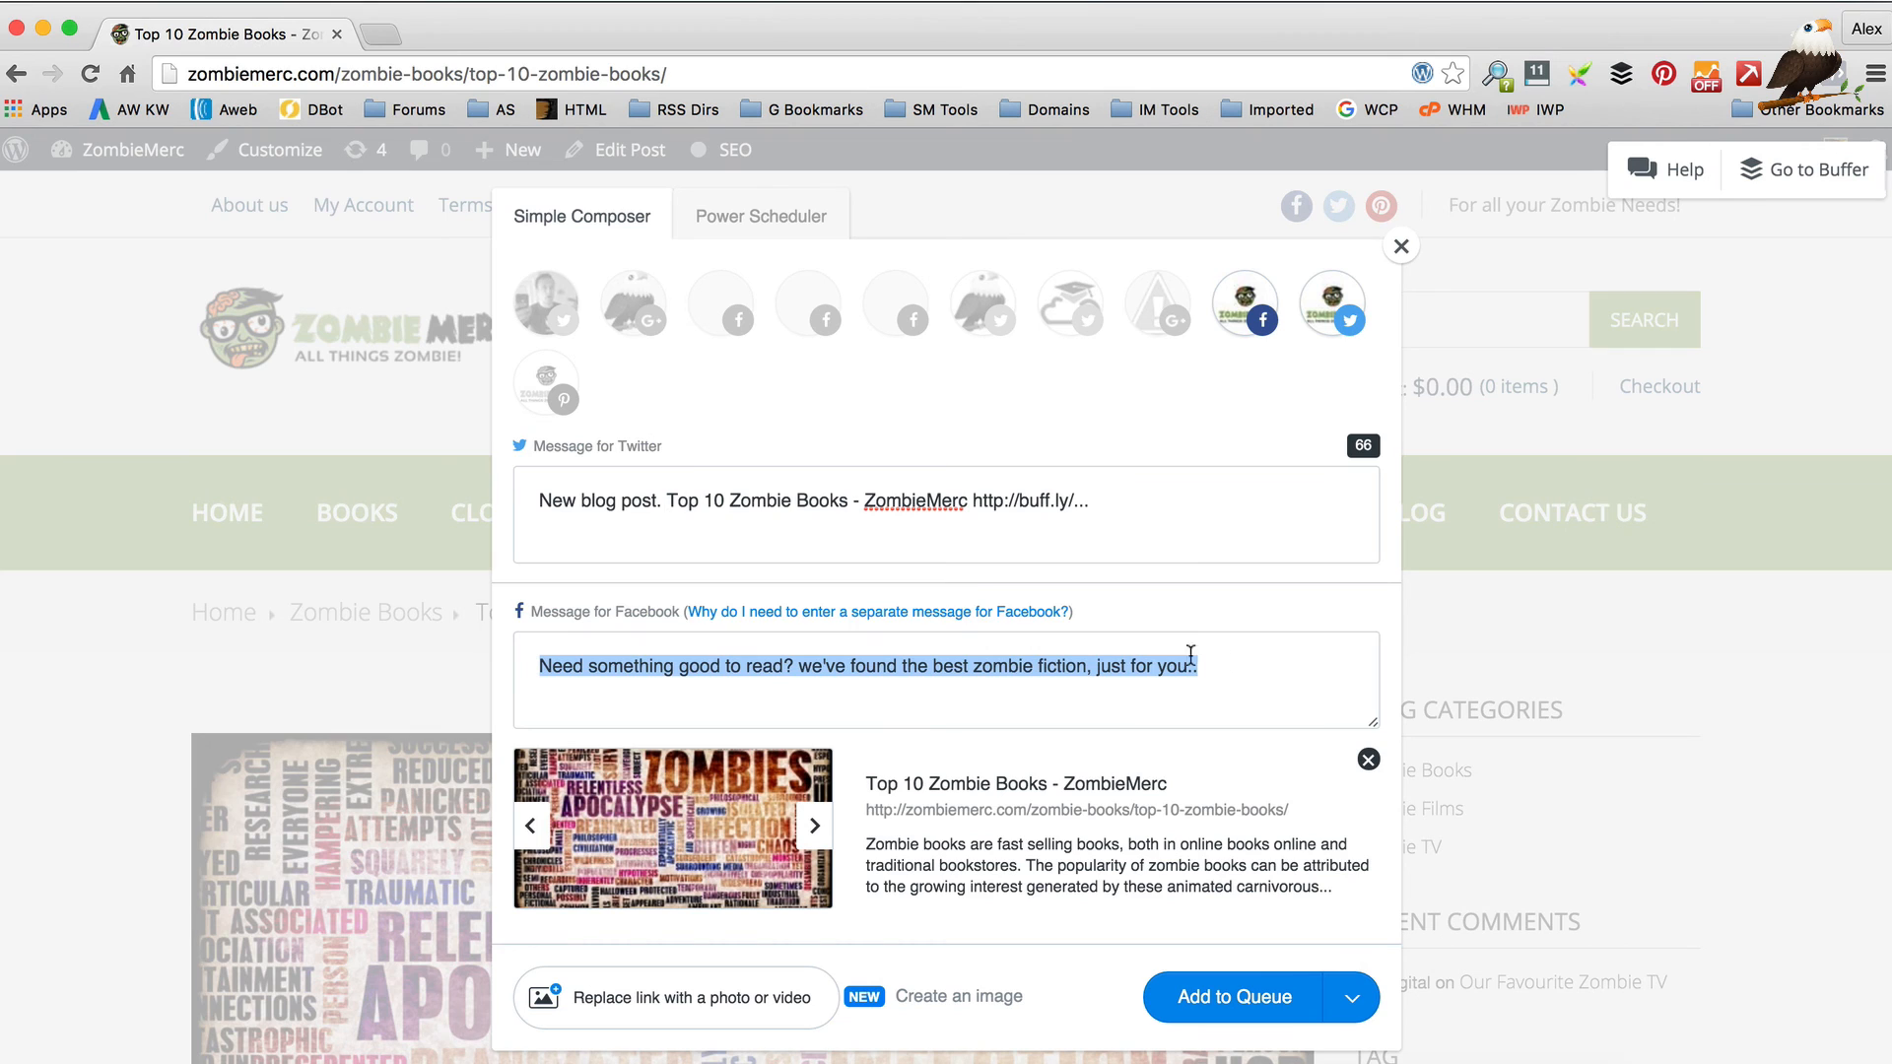
left_click(666, 500)
key("super+v")
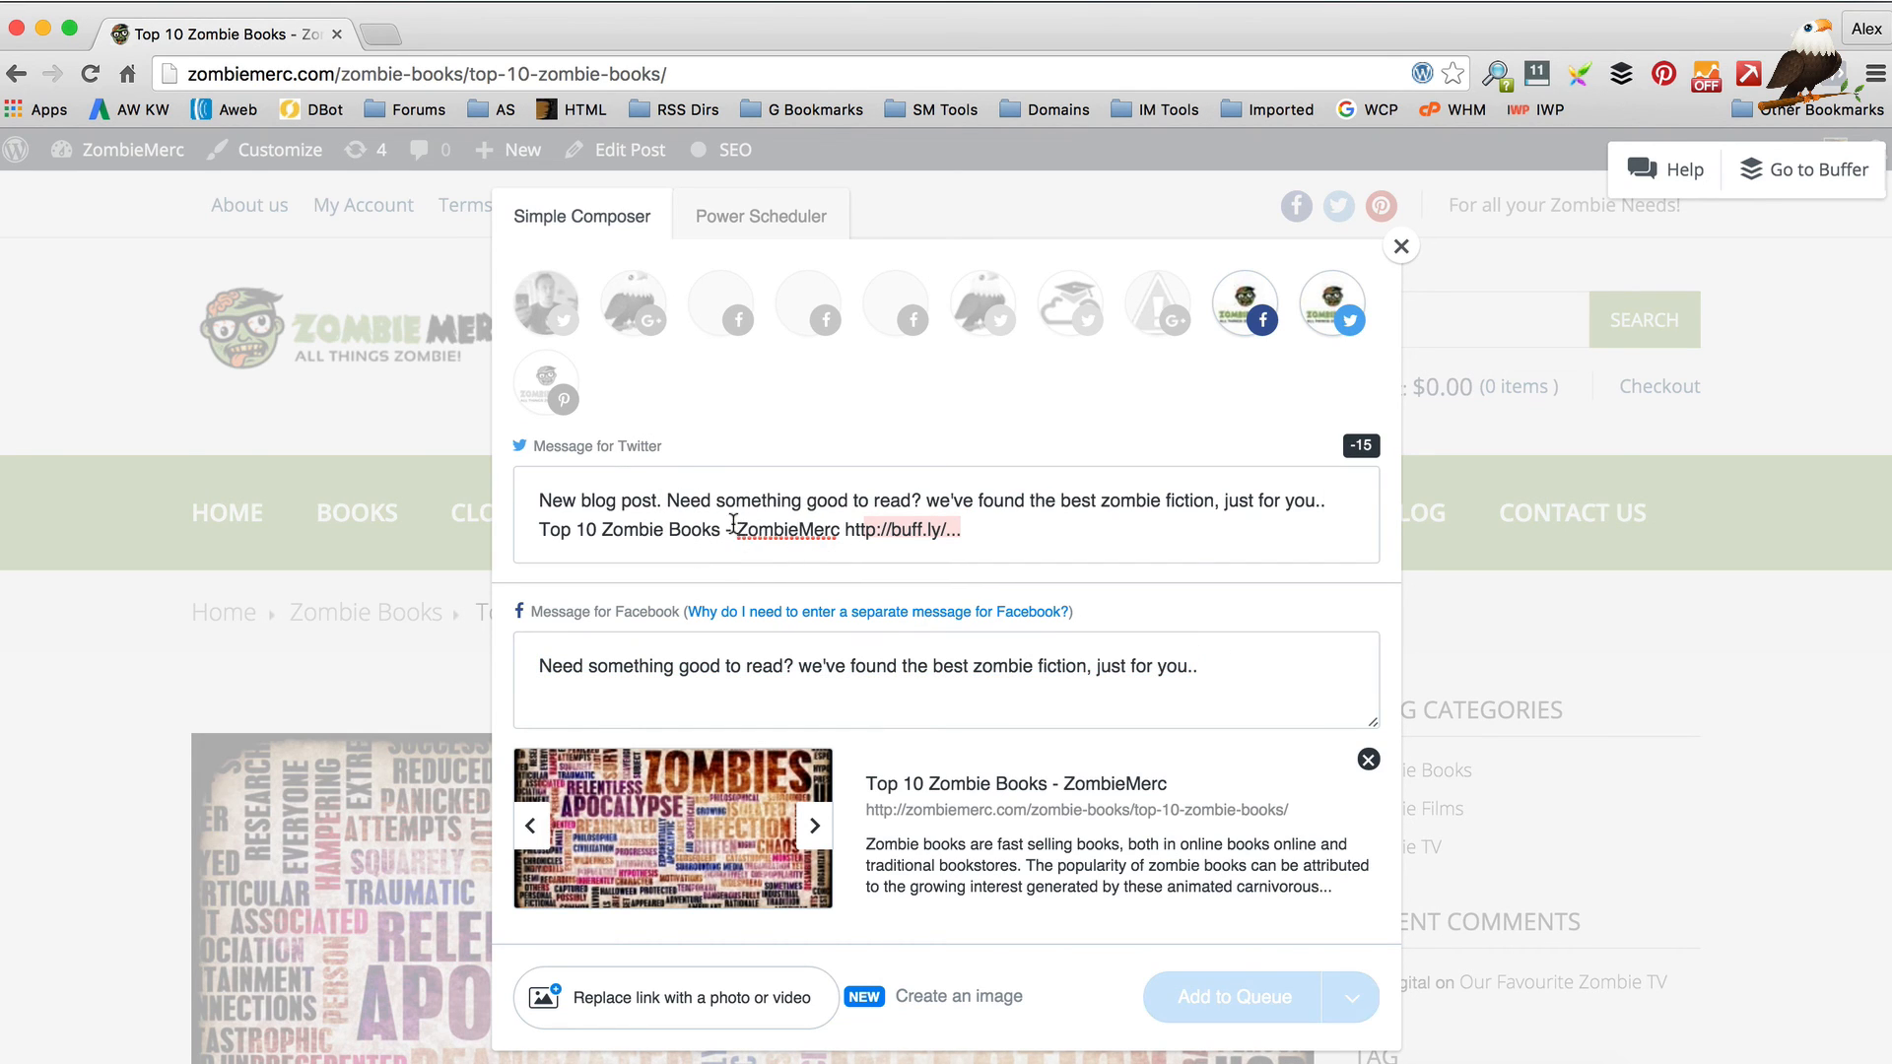
Shorten the Twitter message by deleting "- ZombieMerc" before the link and "New blog post." at the start.
left_click(836, 528)
left_click_drag(837, 530, 726, 529)
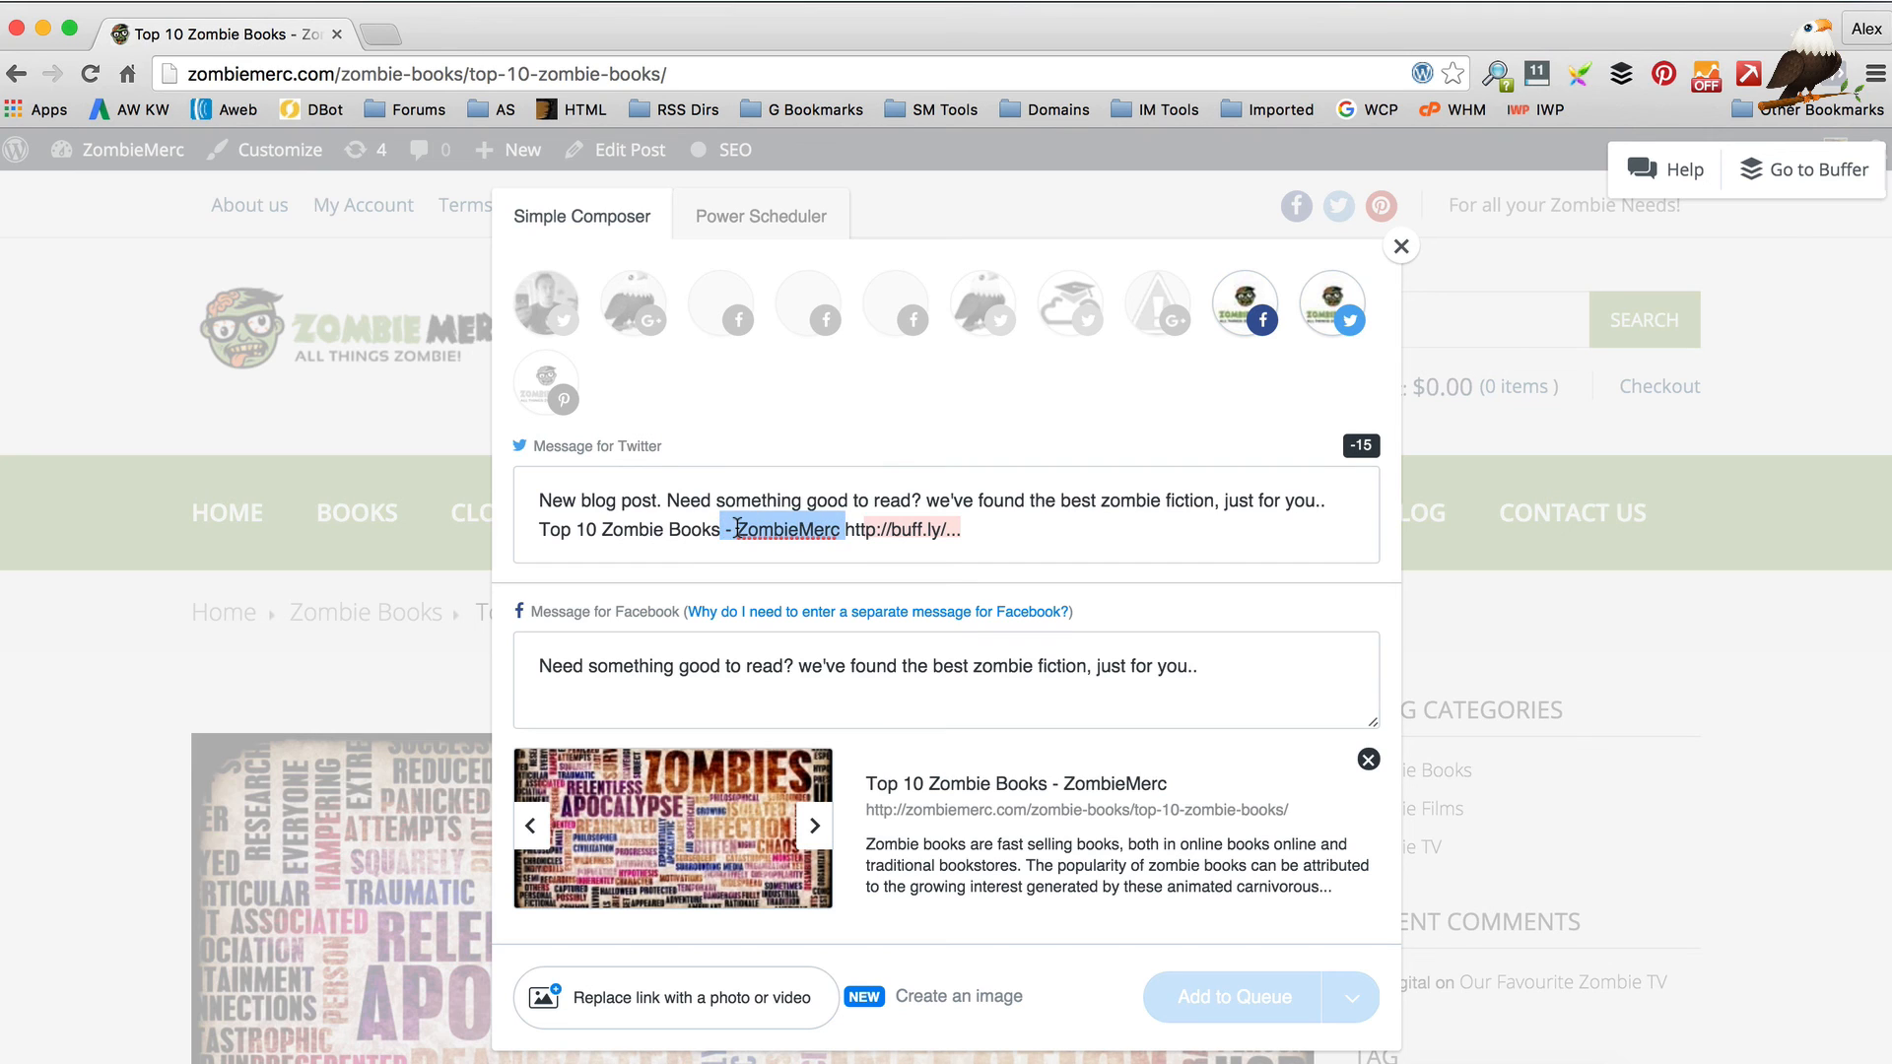
key("BackSpace")
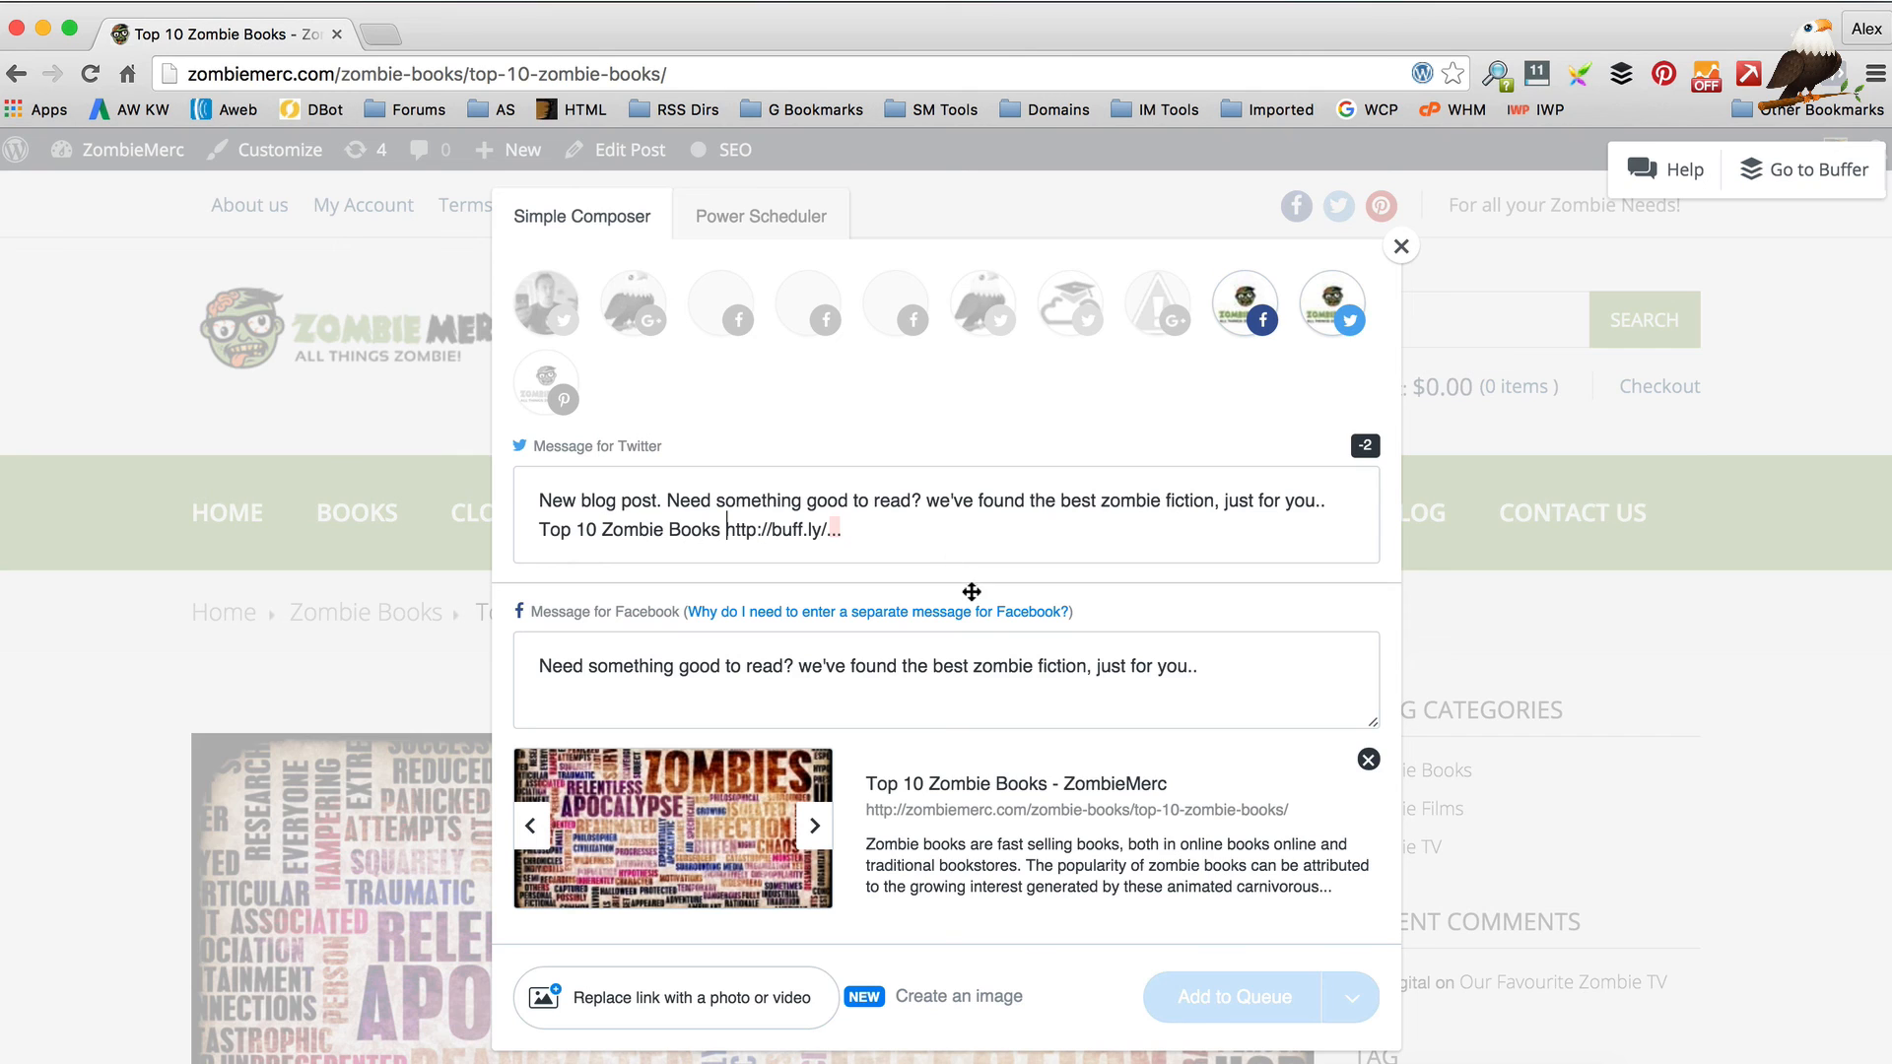
left_click_drag(668, 501, 579, 501)
key("BackSpace")
key("BackSpace")
key("BackSpace")
key("BackSpace")
key("BackSpace")
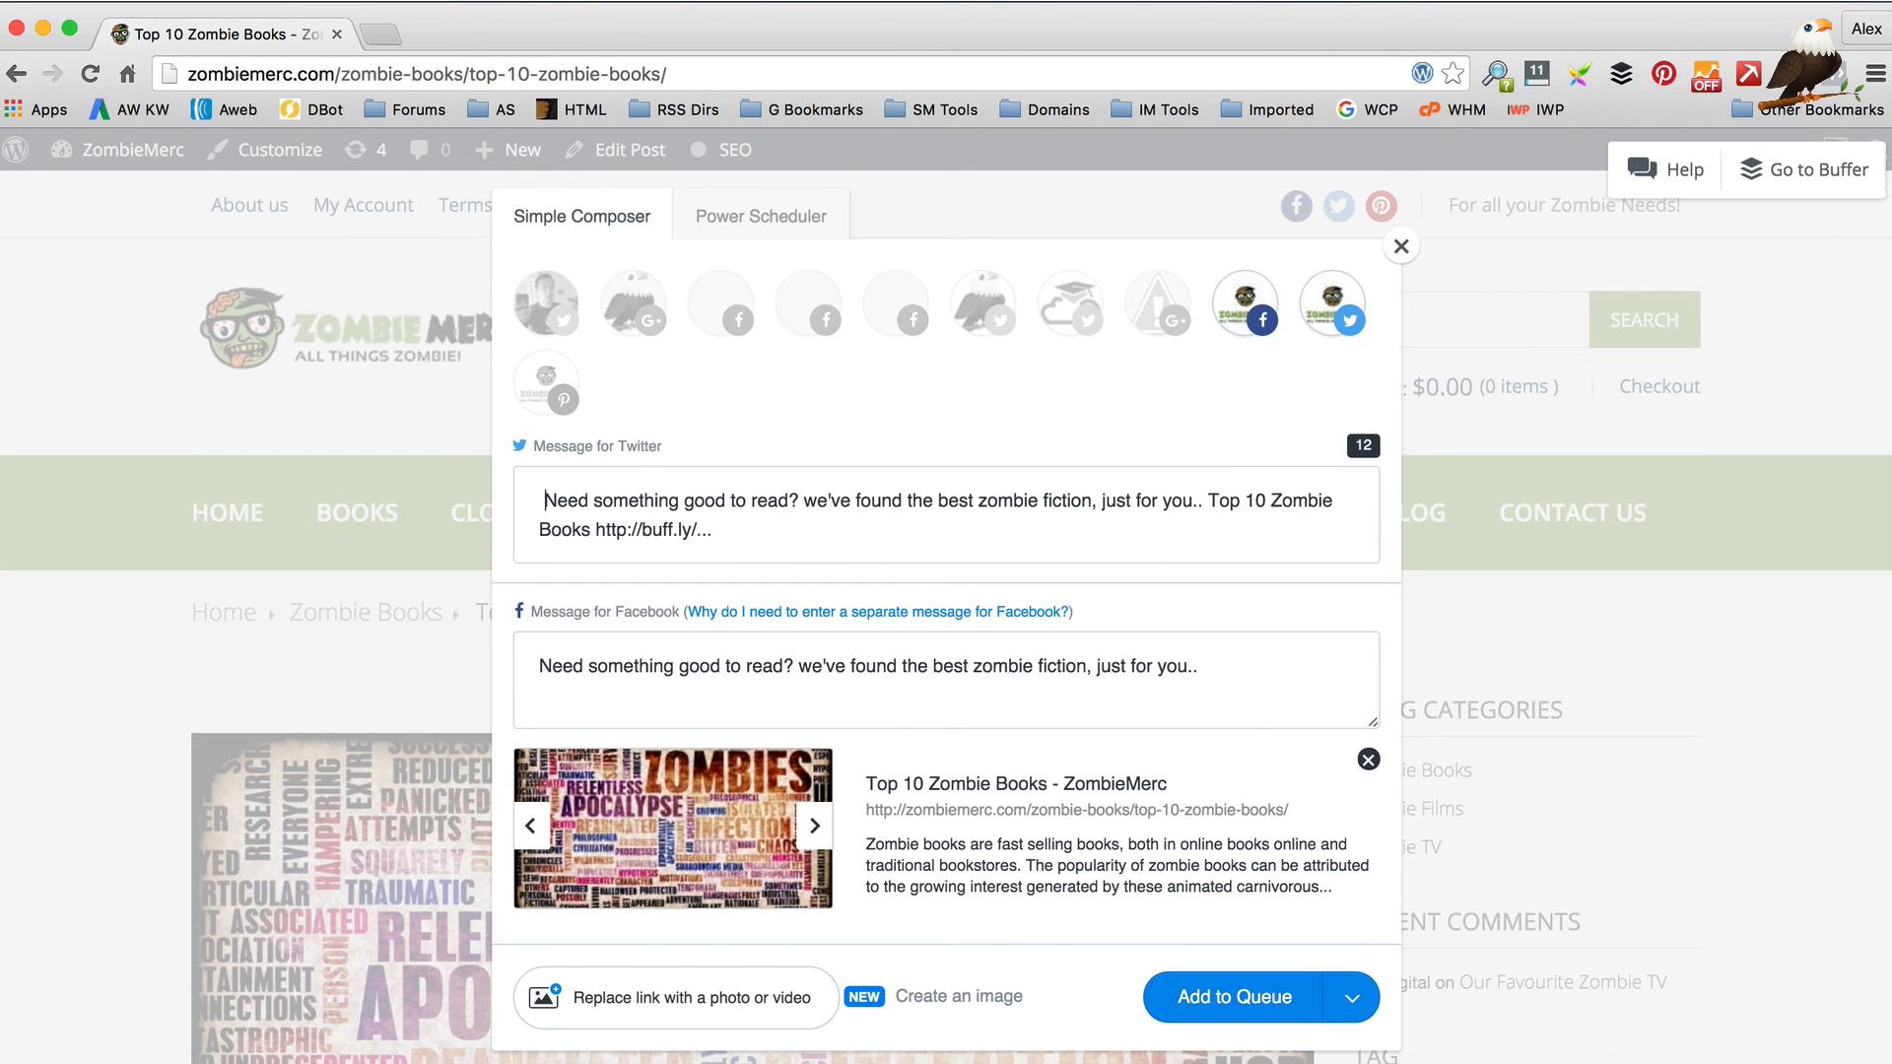
key("BackSpace")
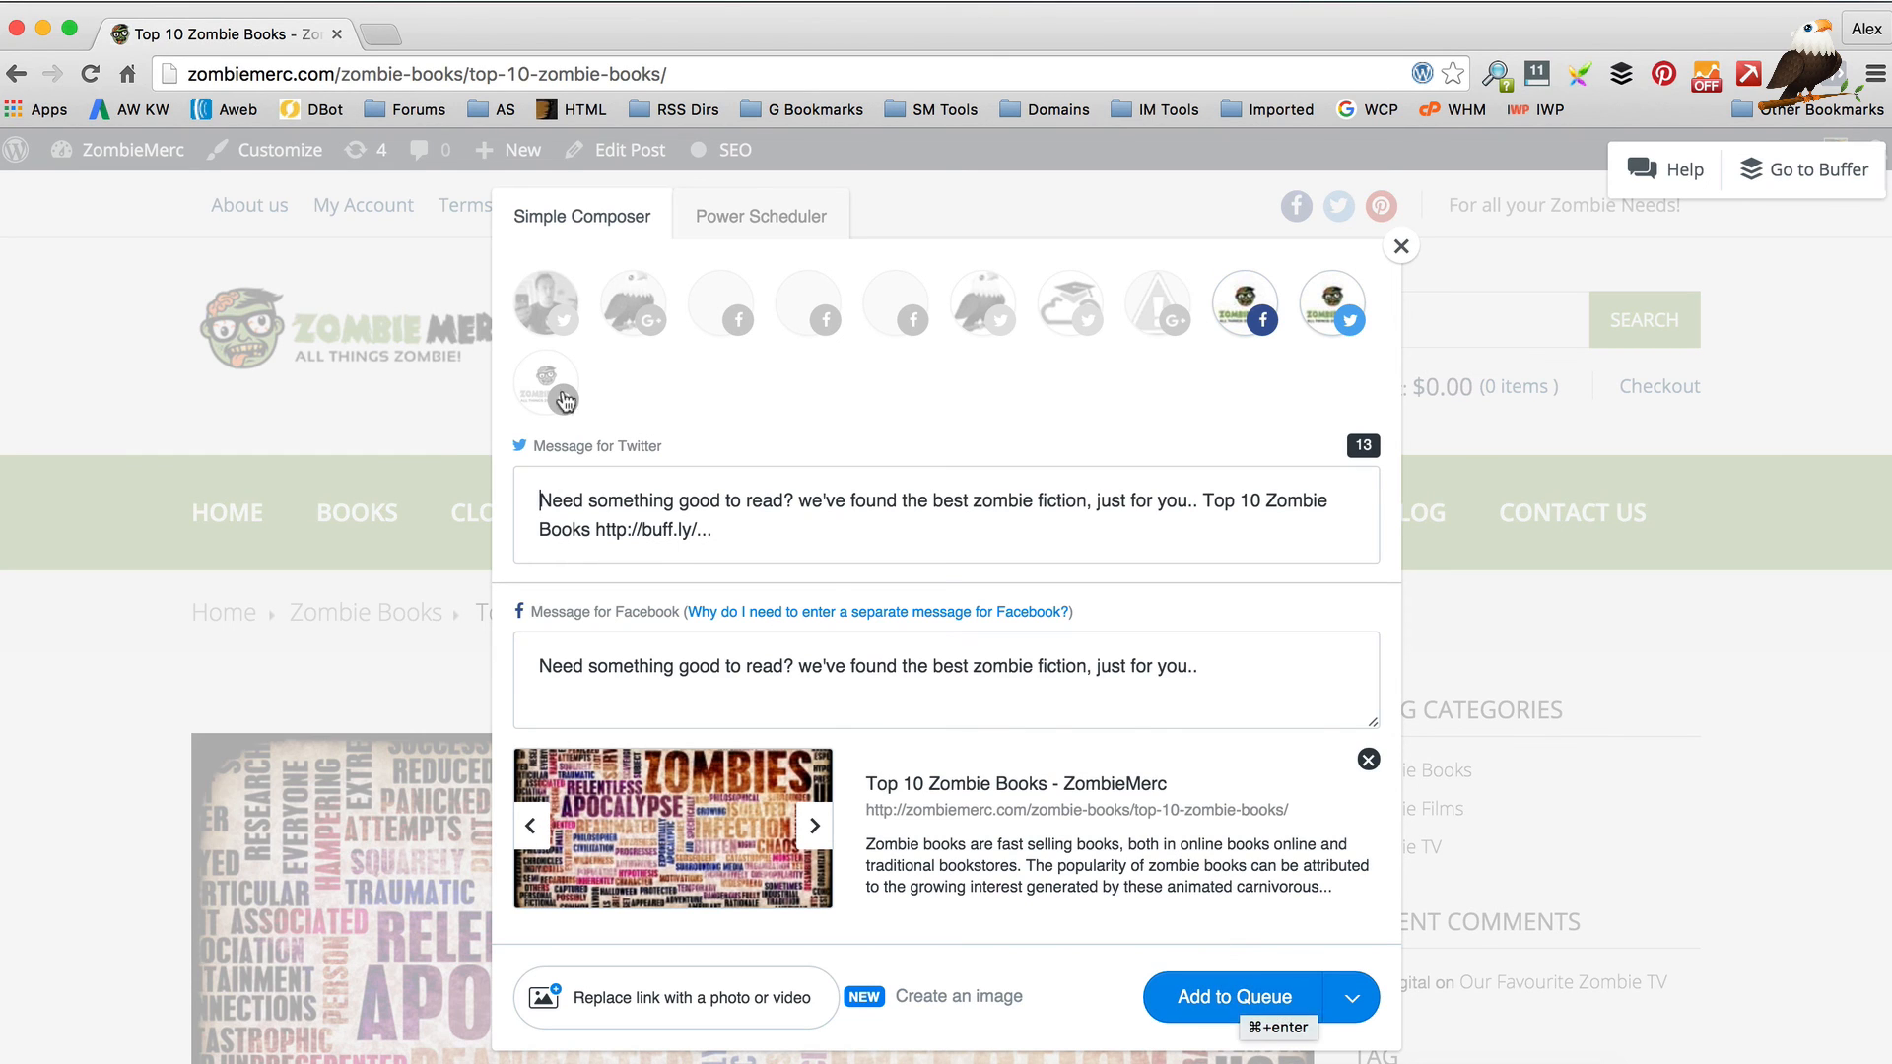
Include the Pinterest account in the share, pinning to the Zombie Books board with the Zombies word-cloud image.
left_click(534, 397)
left_click(604, 594)
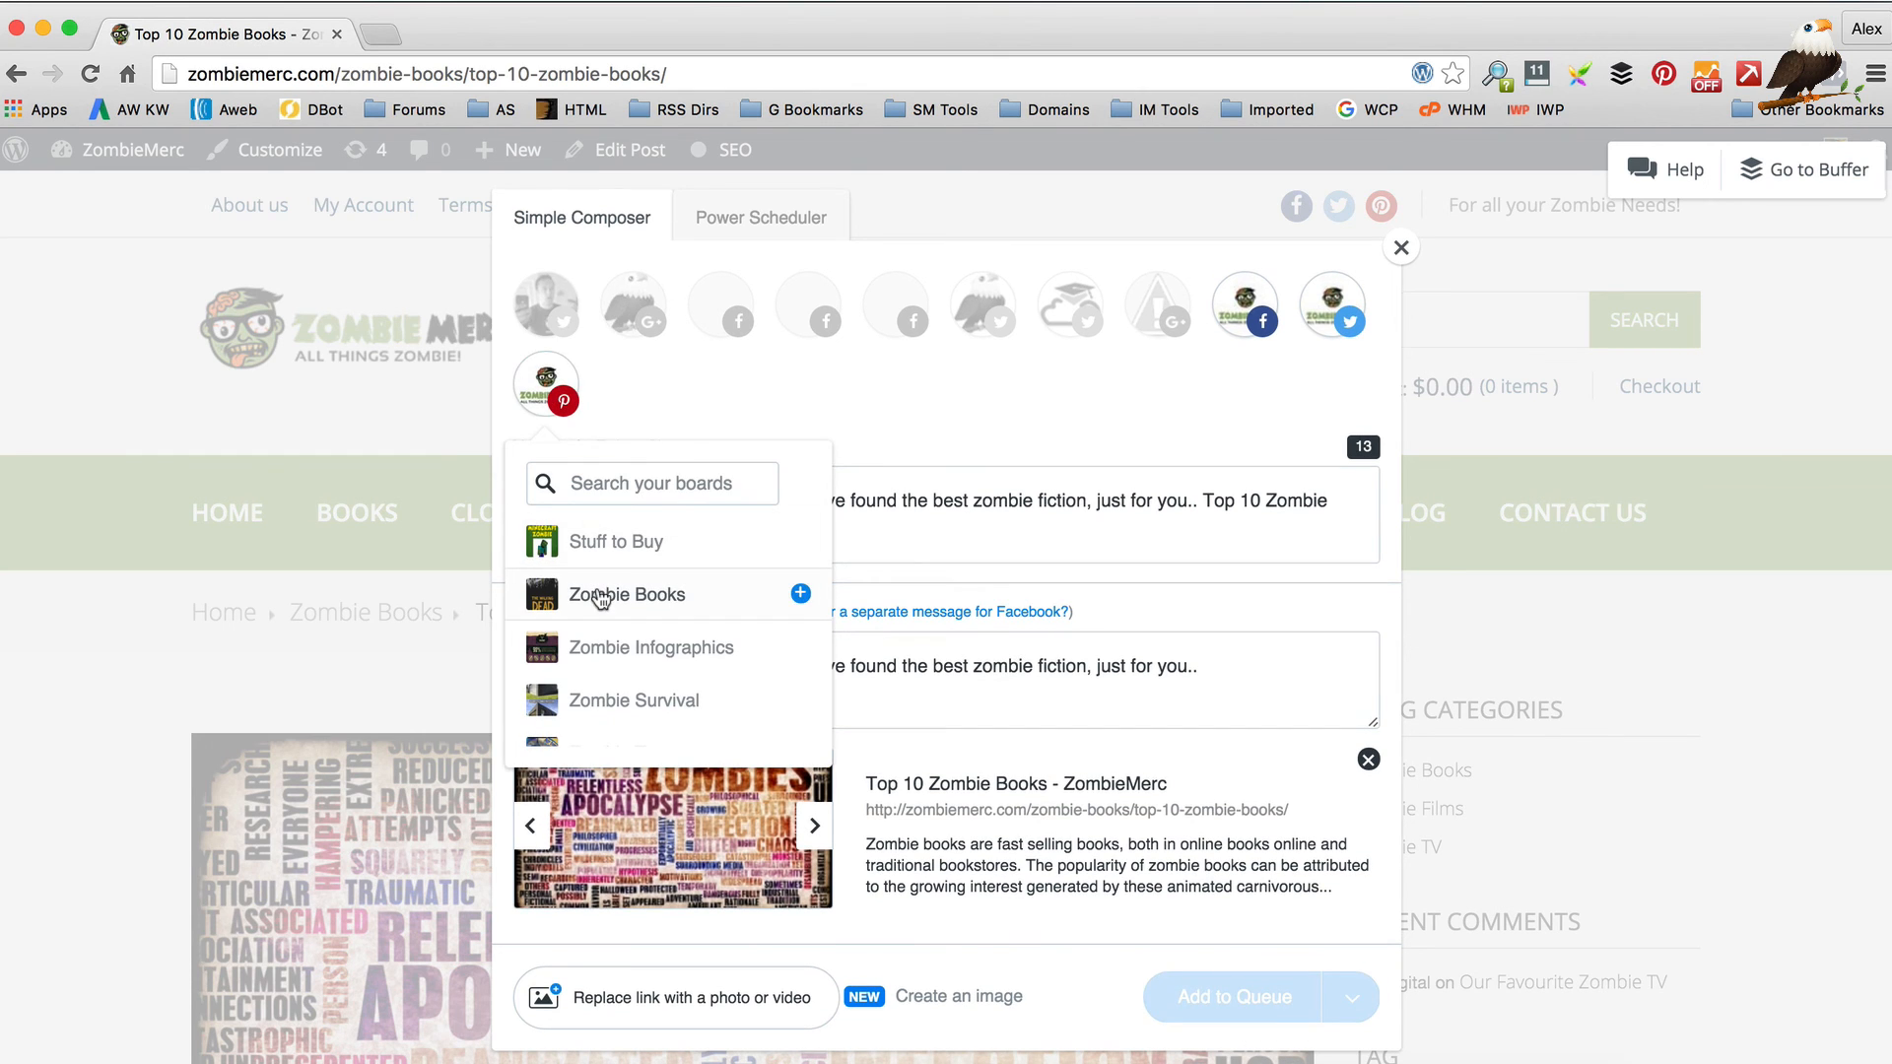
left_click(696, 820)
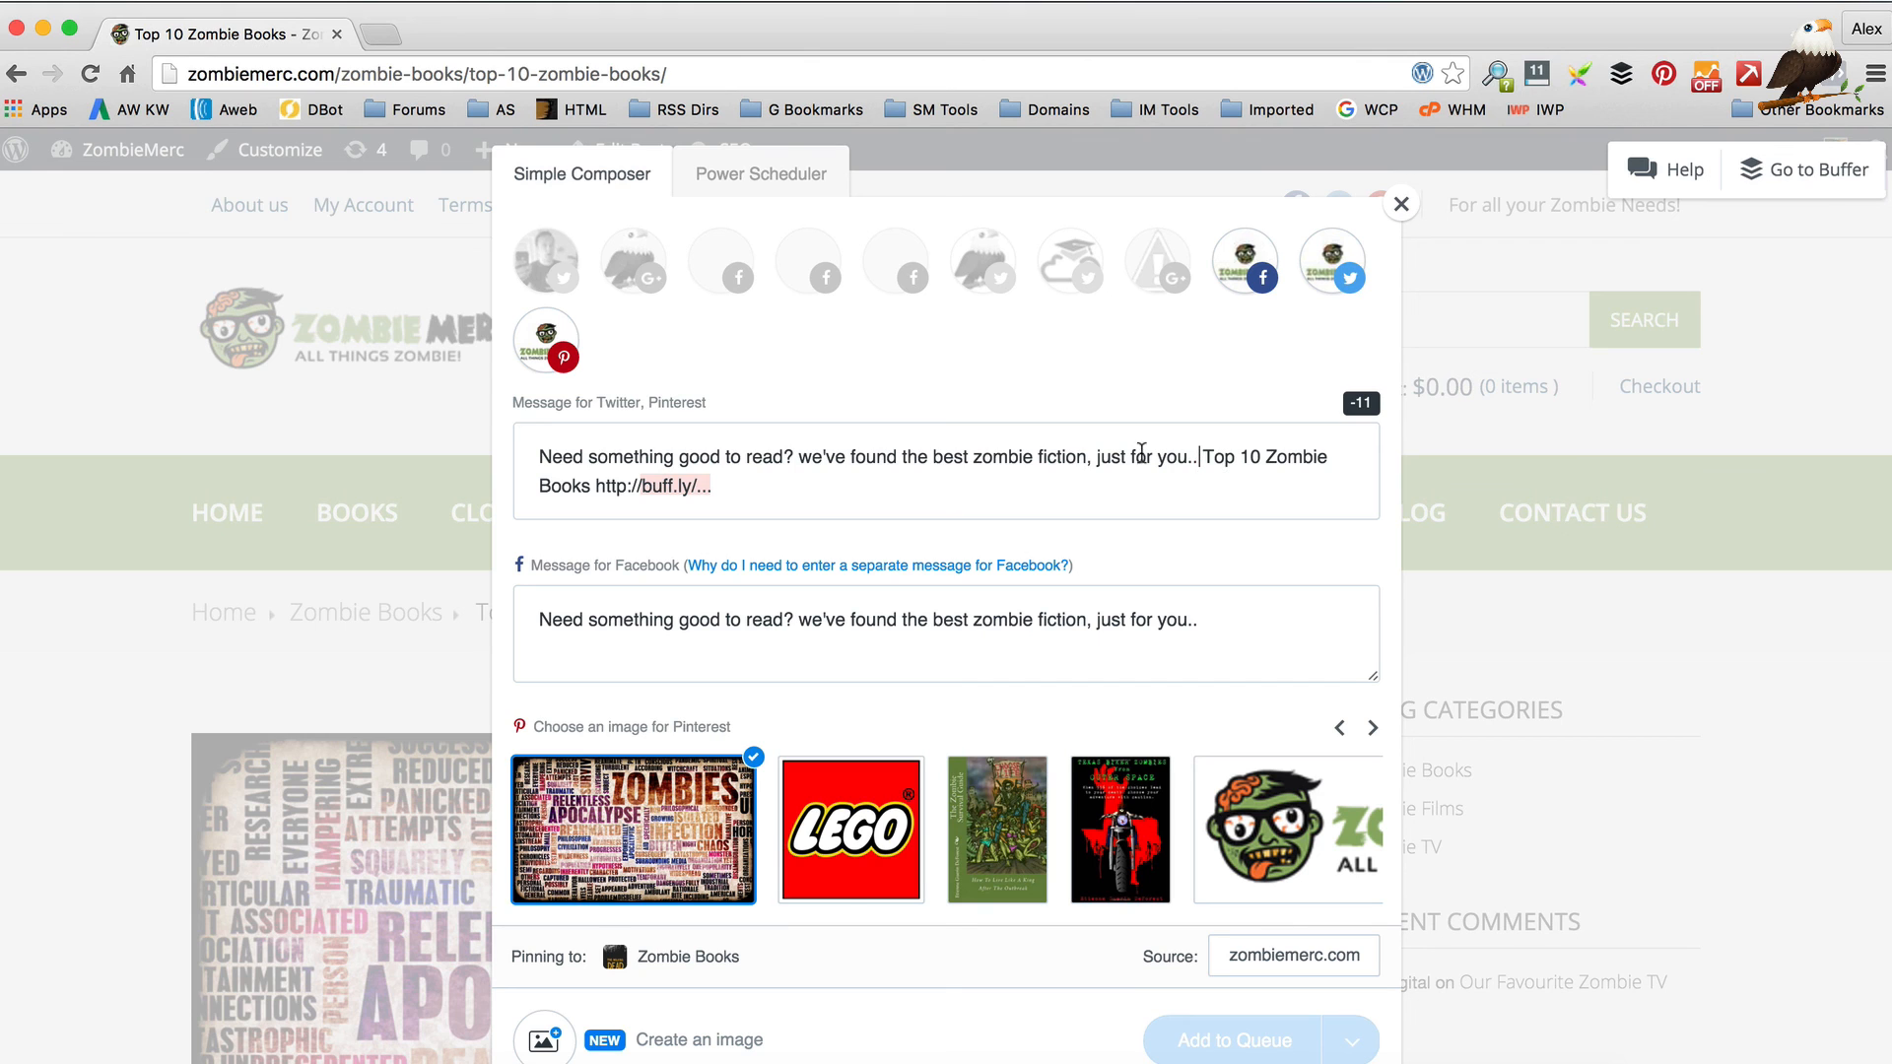
Remove "Top 10 Zombie Books" from the shared Twitter and Pinterest message and add the post to the Buffer queue.
left_click_drag(596, 486, 1223, 456)
key("BackSpace")
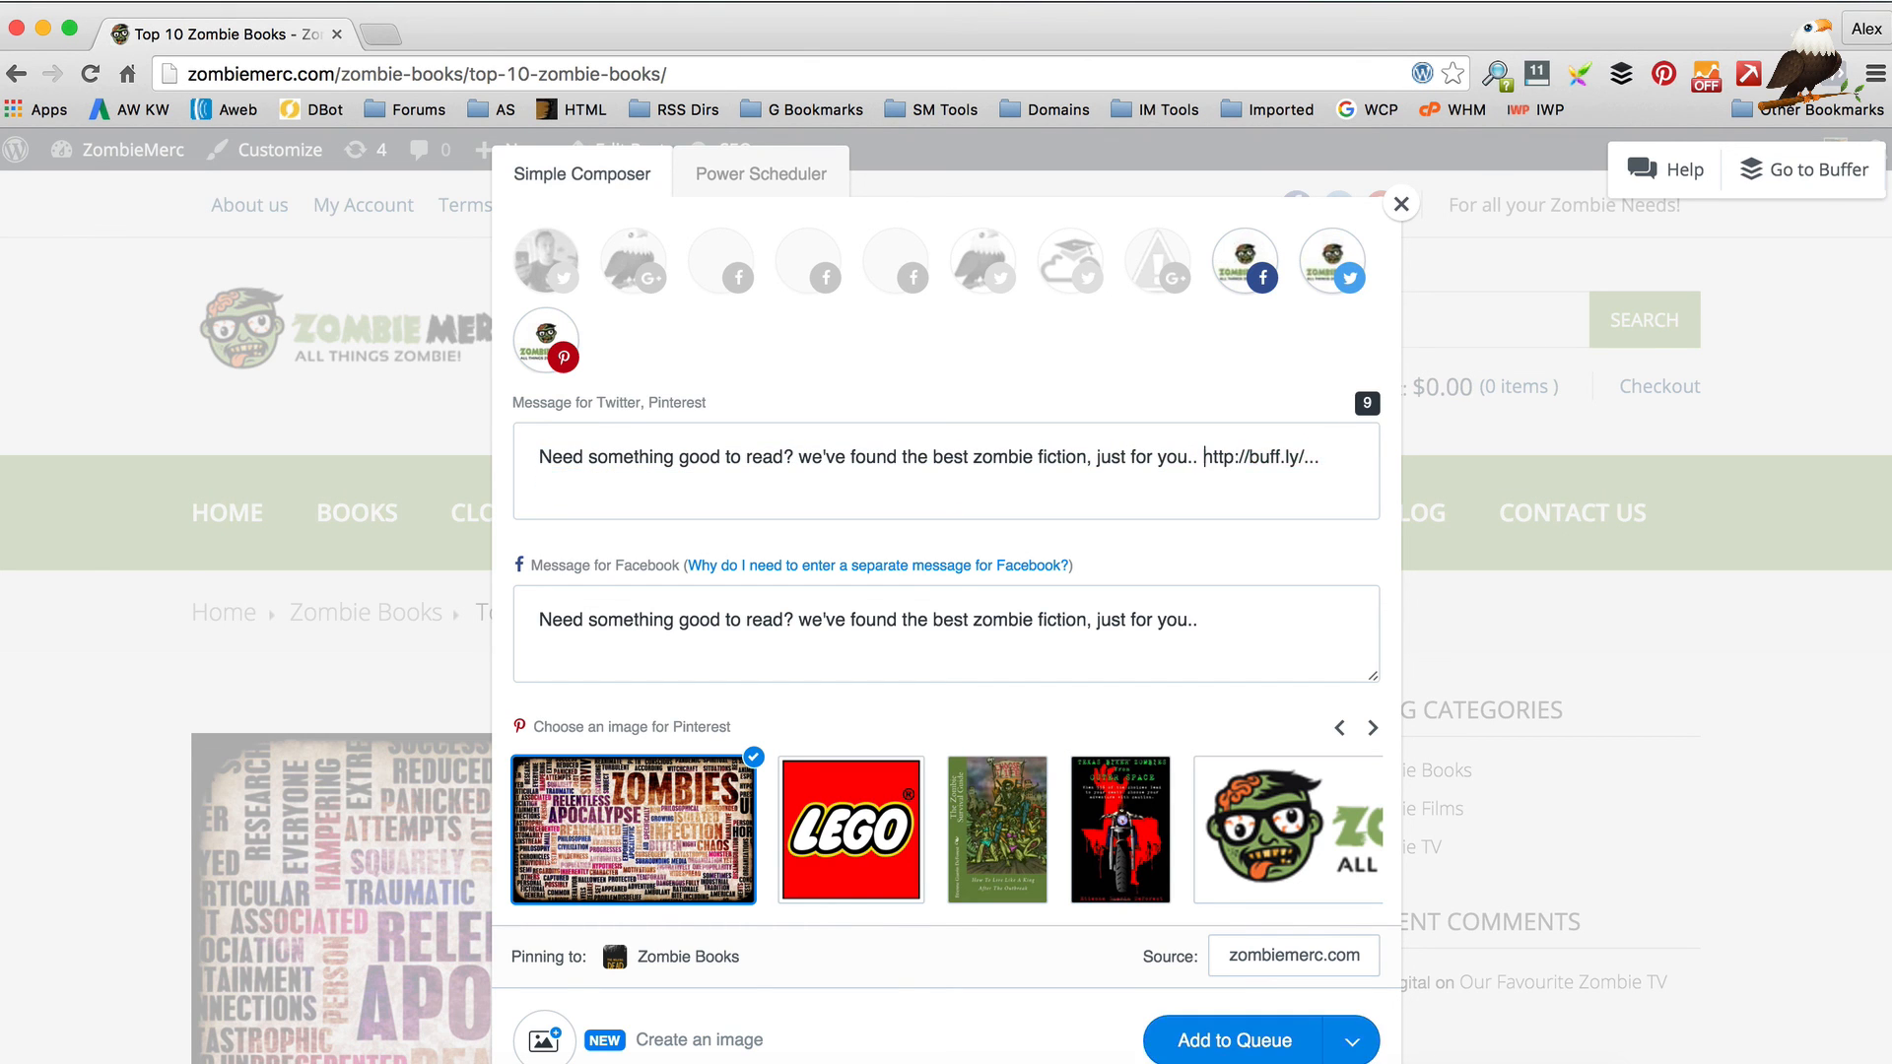
left_click(1252, 1033)
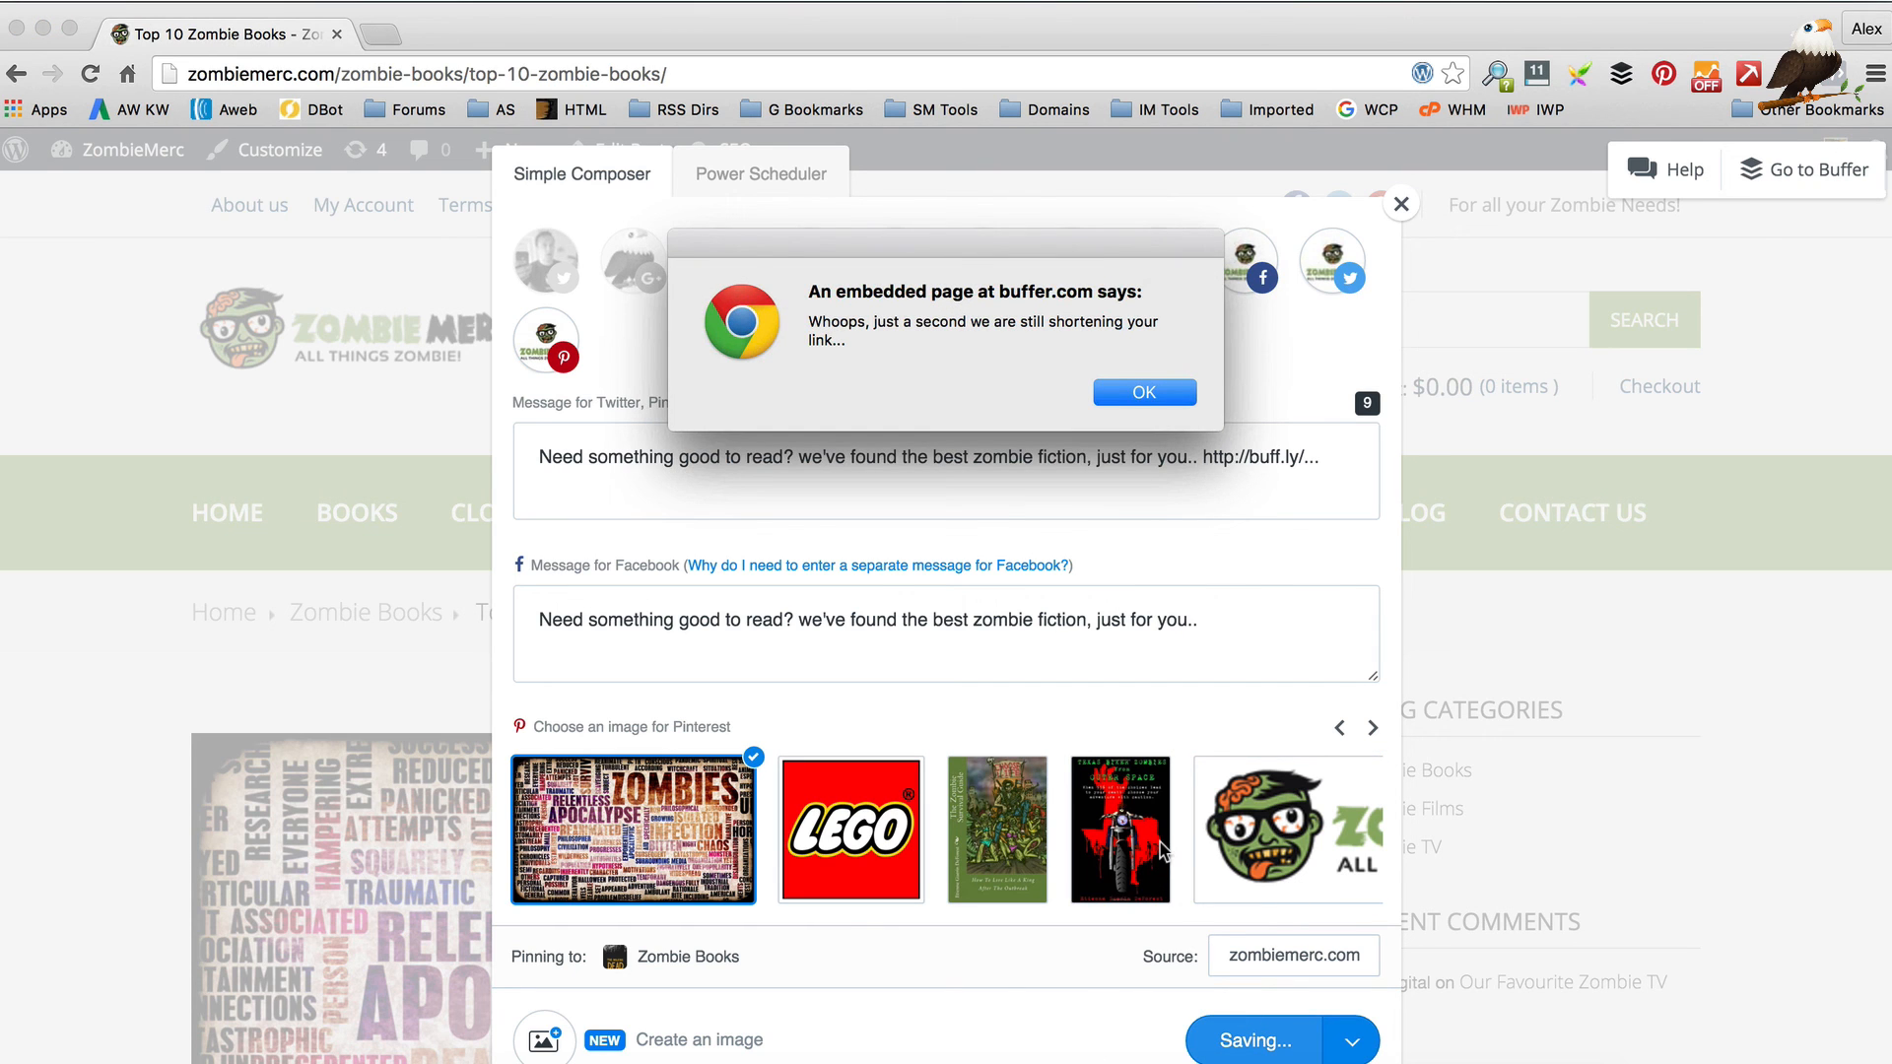
left_click(1176, 395)
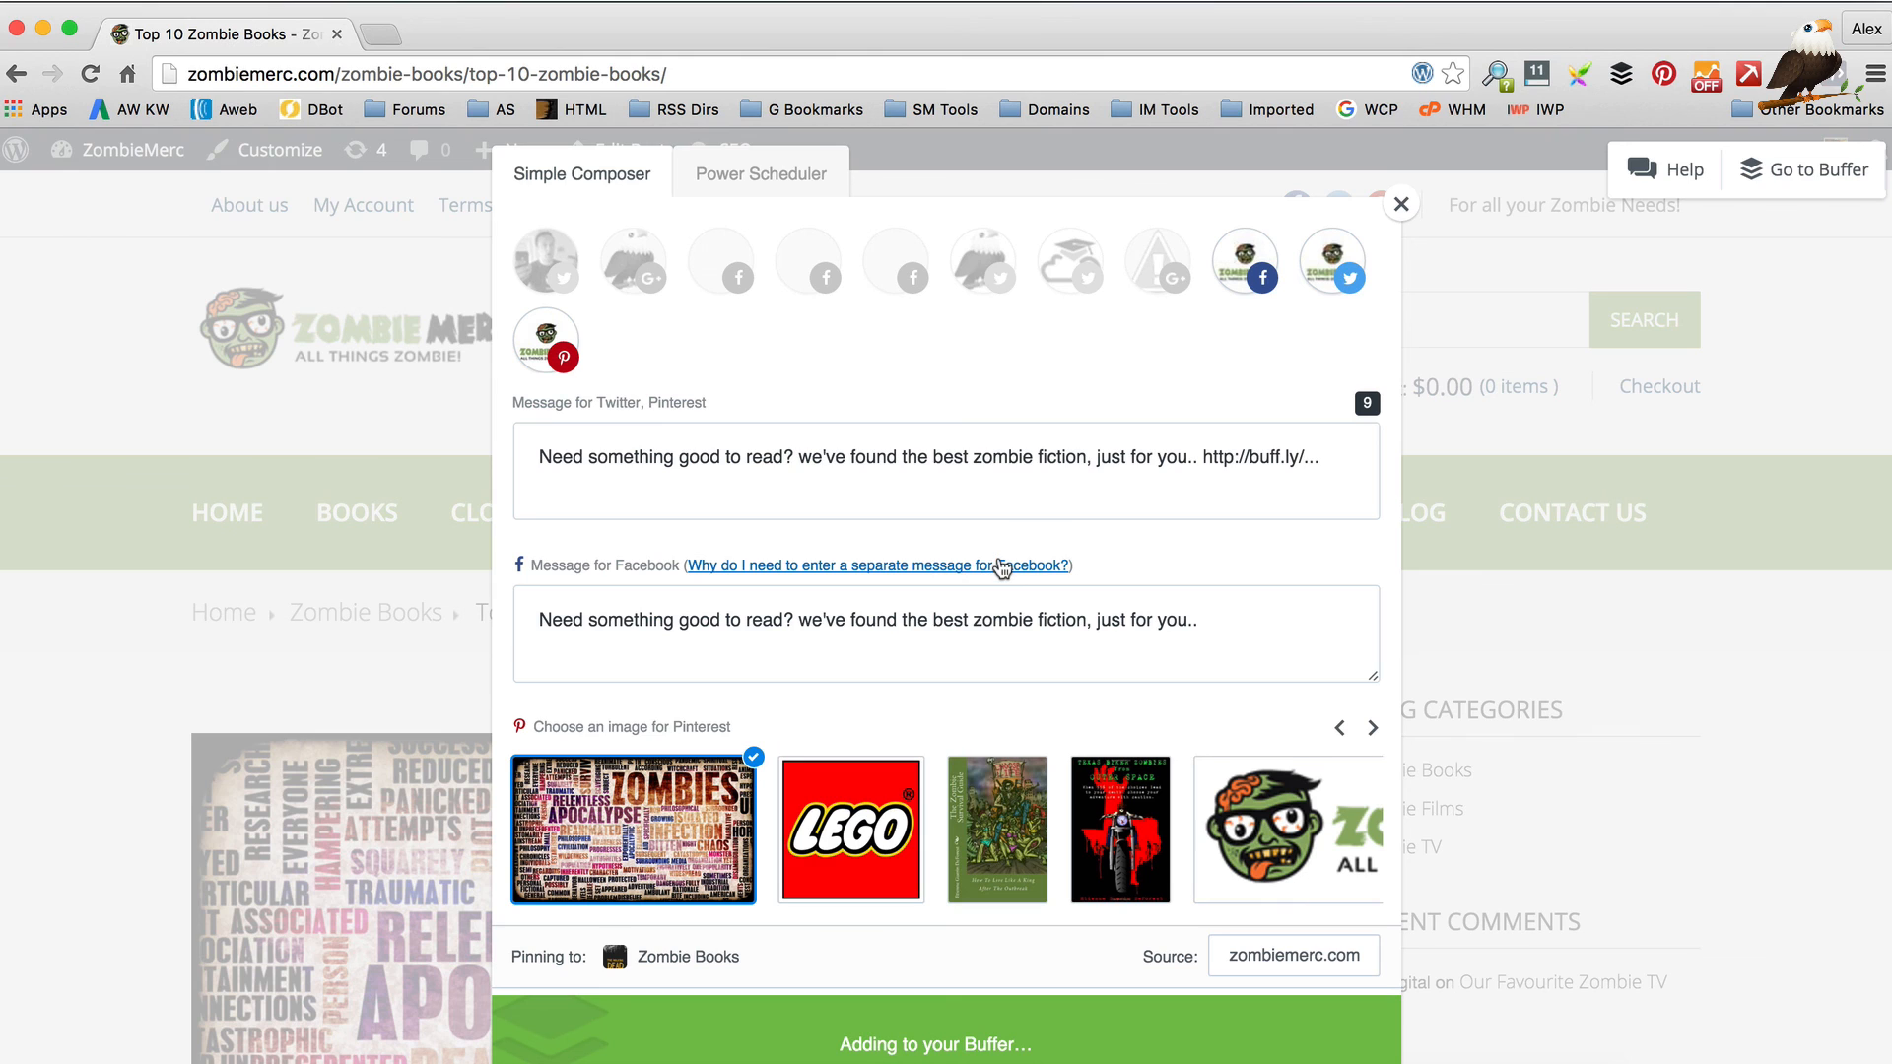